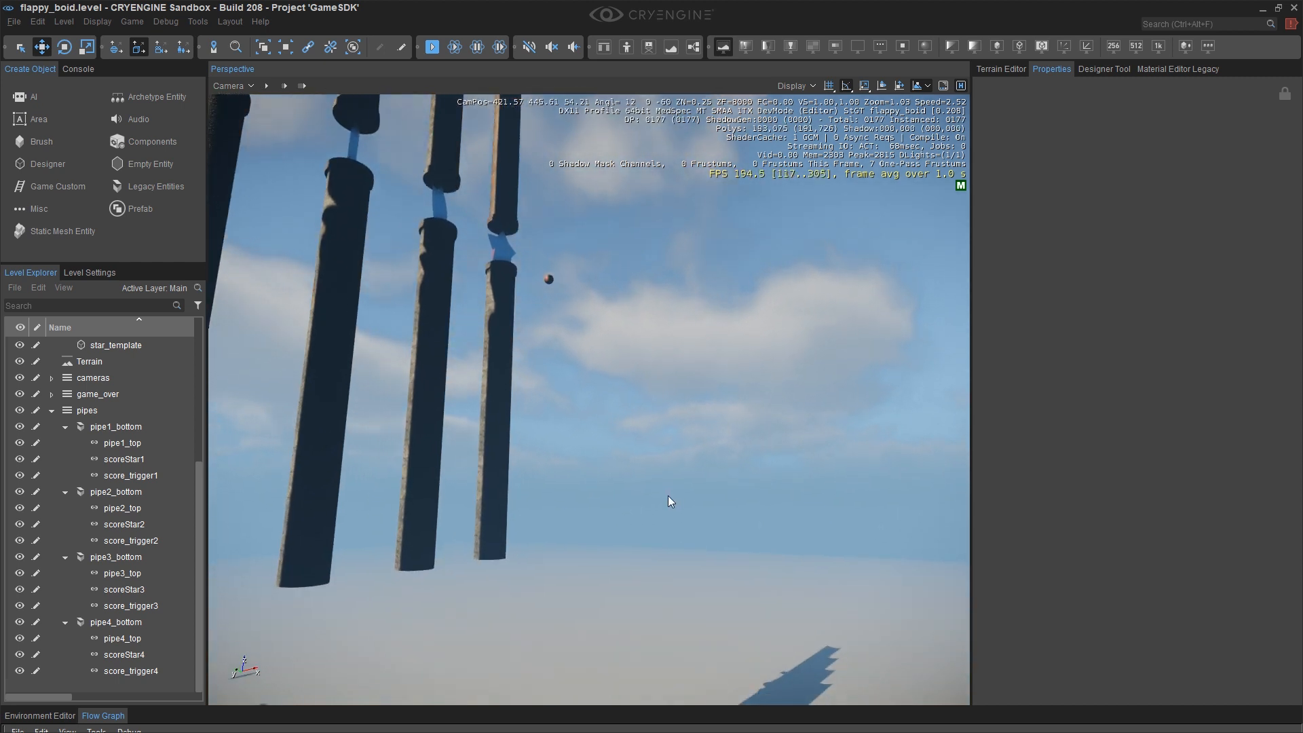
Open the level settings and collapse the Fog, Terrain, Env State and Vol Fog Shadows groups to reach Cloud Shadows
right_drag(674, 493, 648, 490)
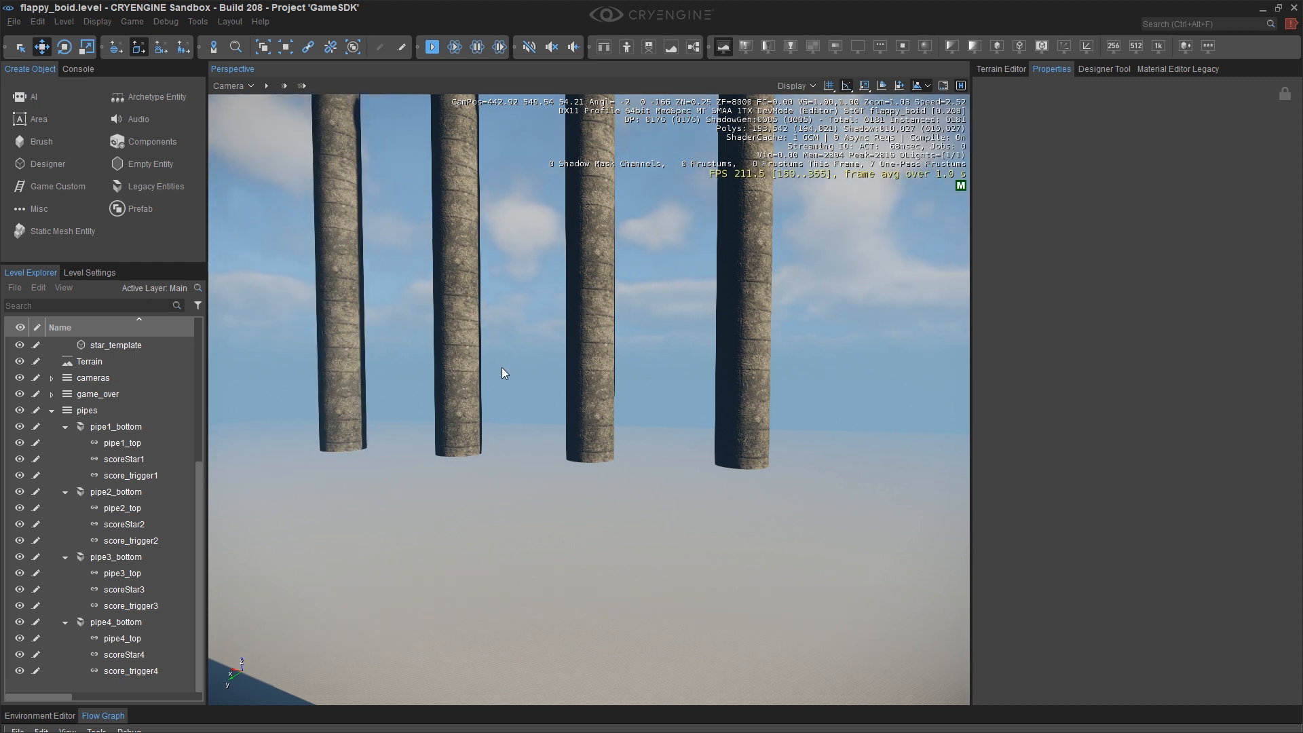
click(93, 274)
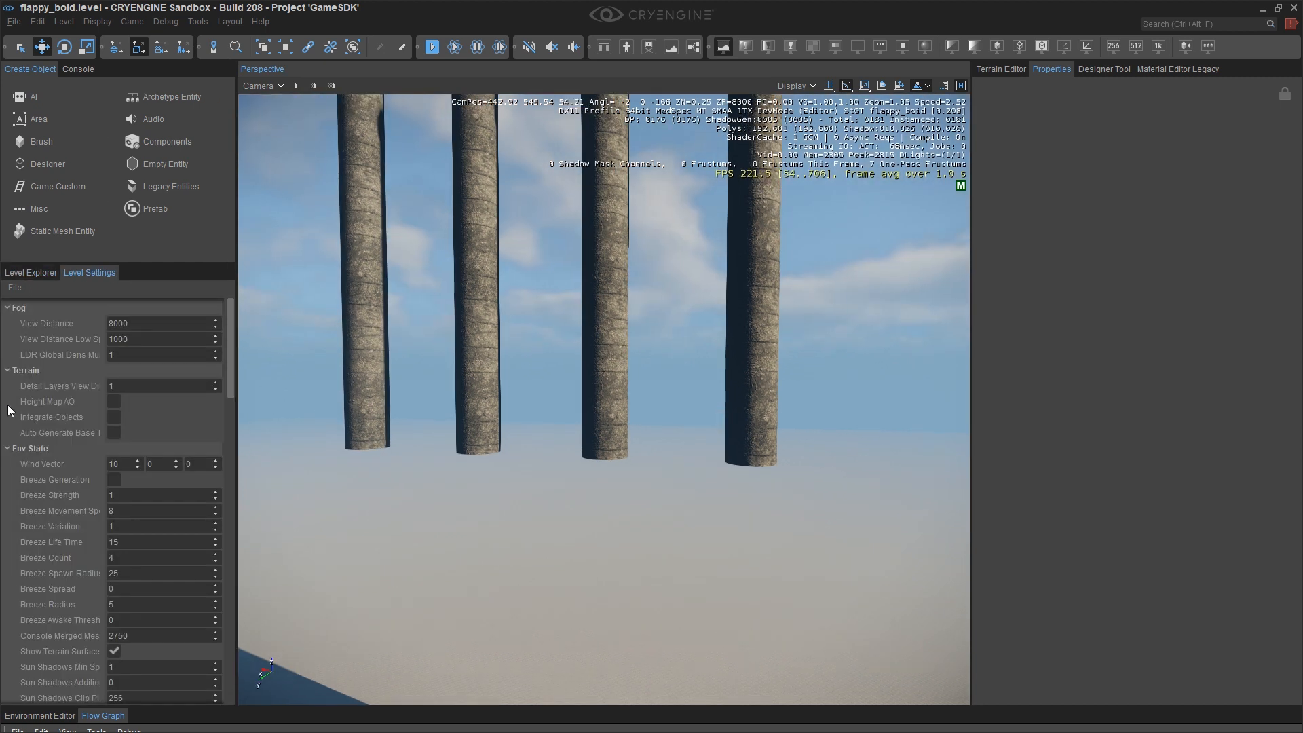
click(7, 370)
click(7, 308)
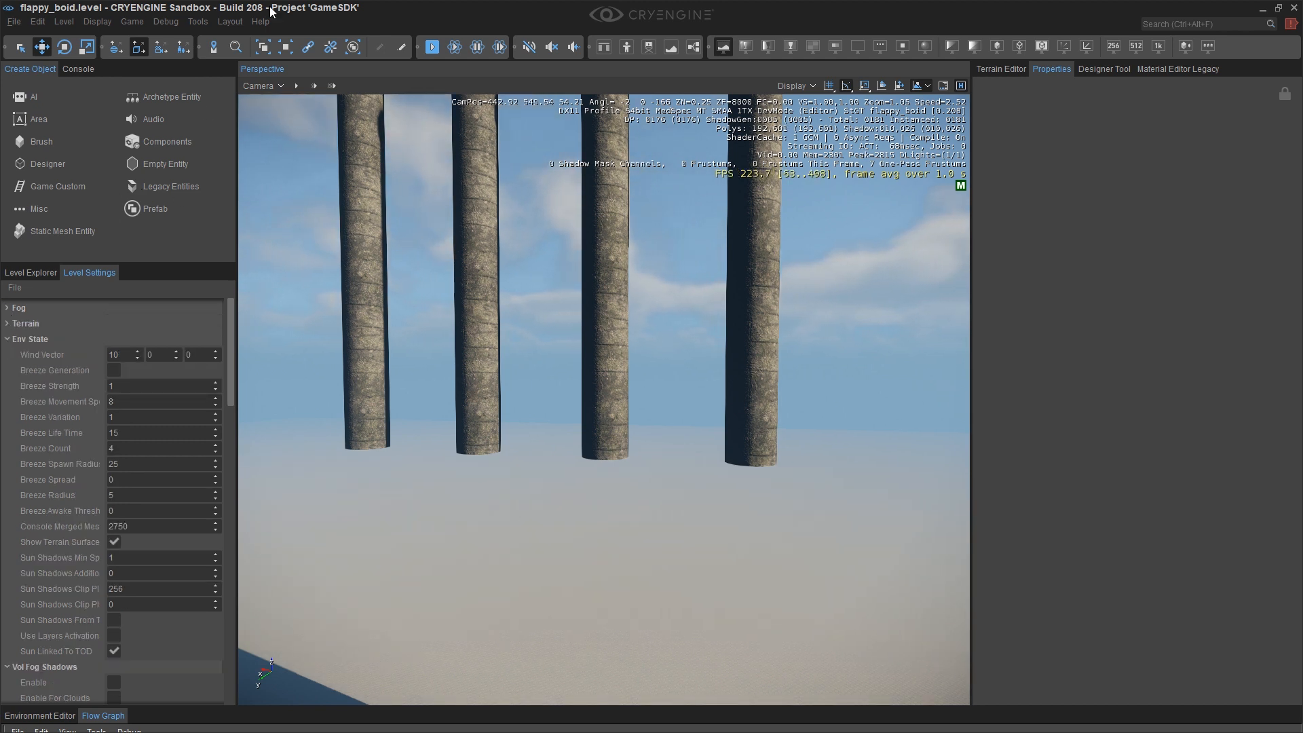
click(197, 21)
mouse_move(359, 38)
click(7, 339)
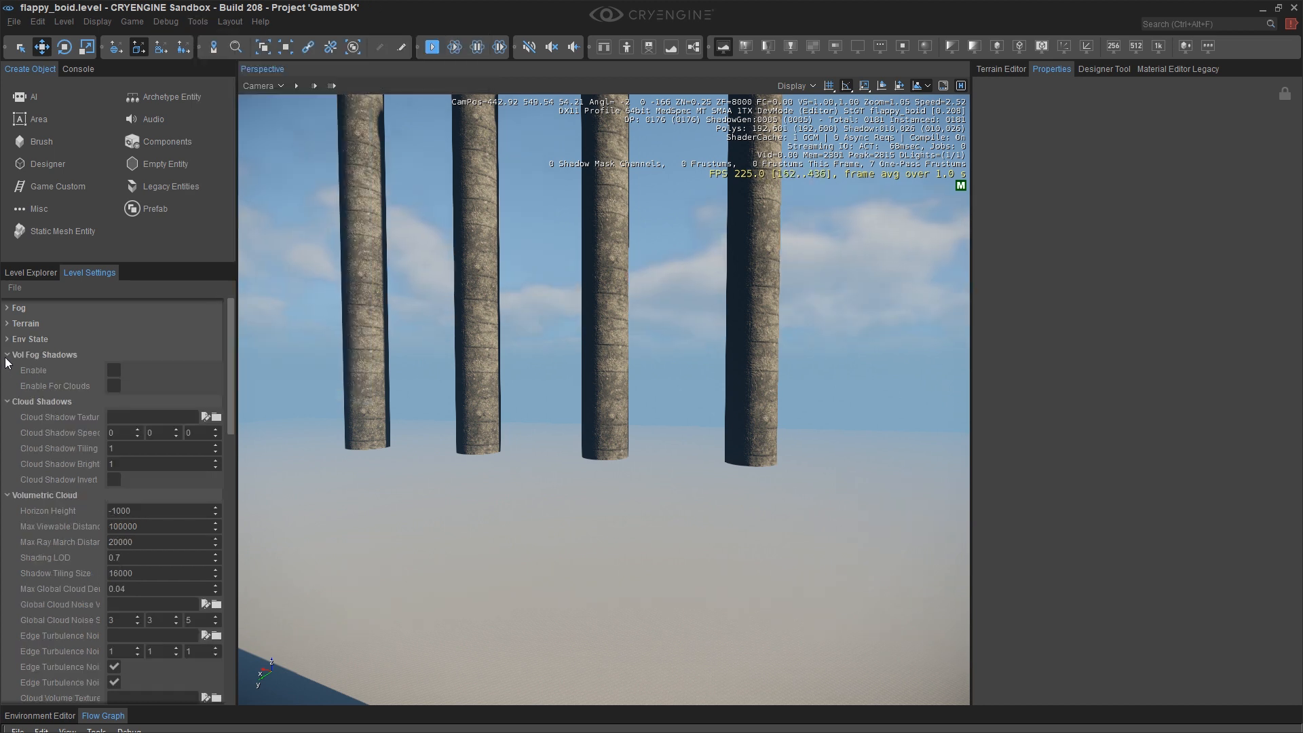
click(7, 354)
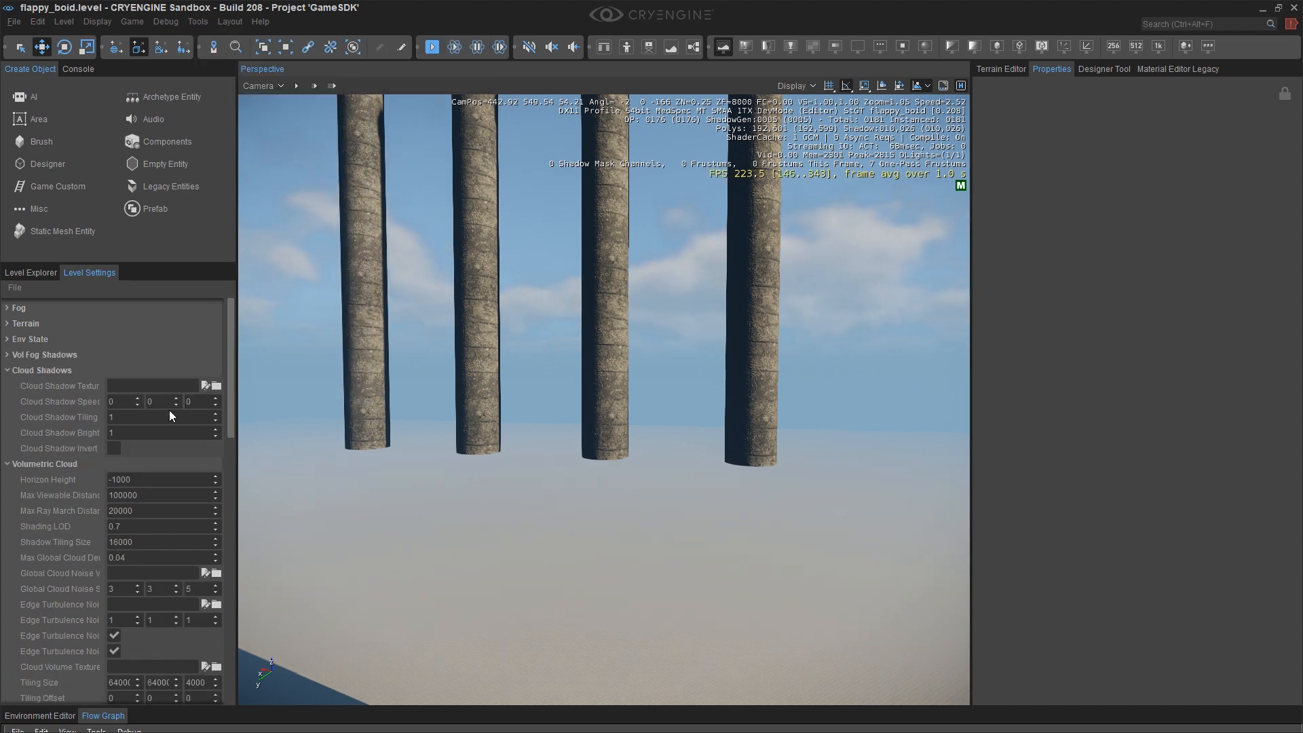
Assign the cloud_pattern texture from the textures/clouds folder as the Cloud Shadow Texture
drag(234, 370, 260, 379)
click(239, 385)
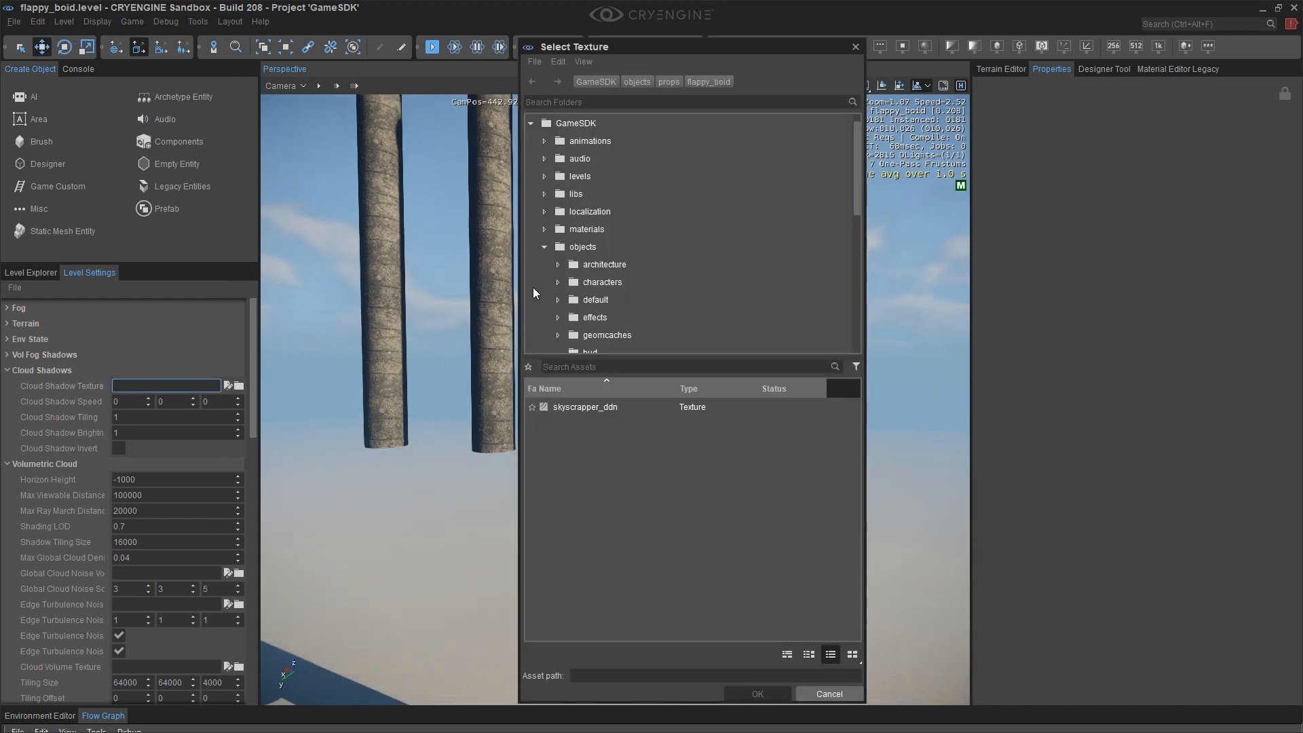
click(544, 247)
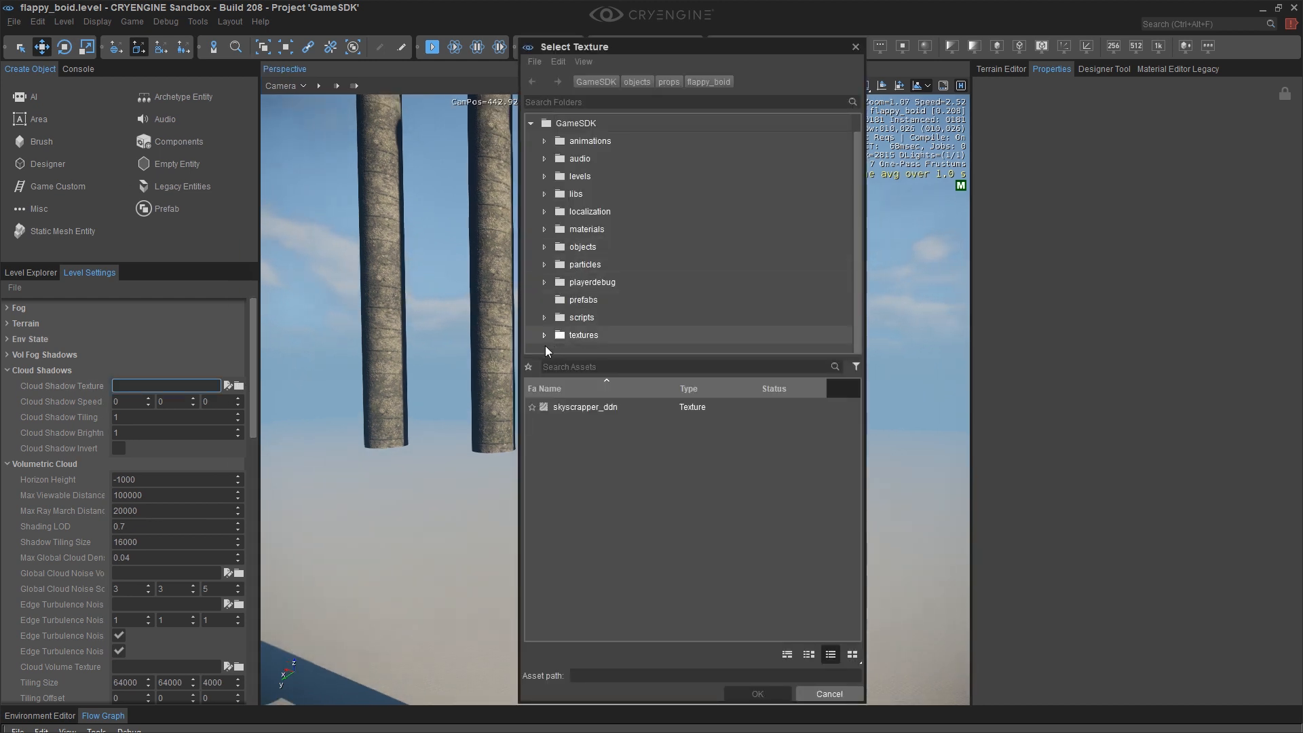
click(545, 335)
click(596, 294)
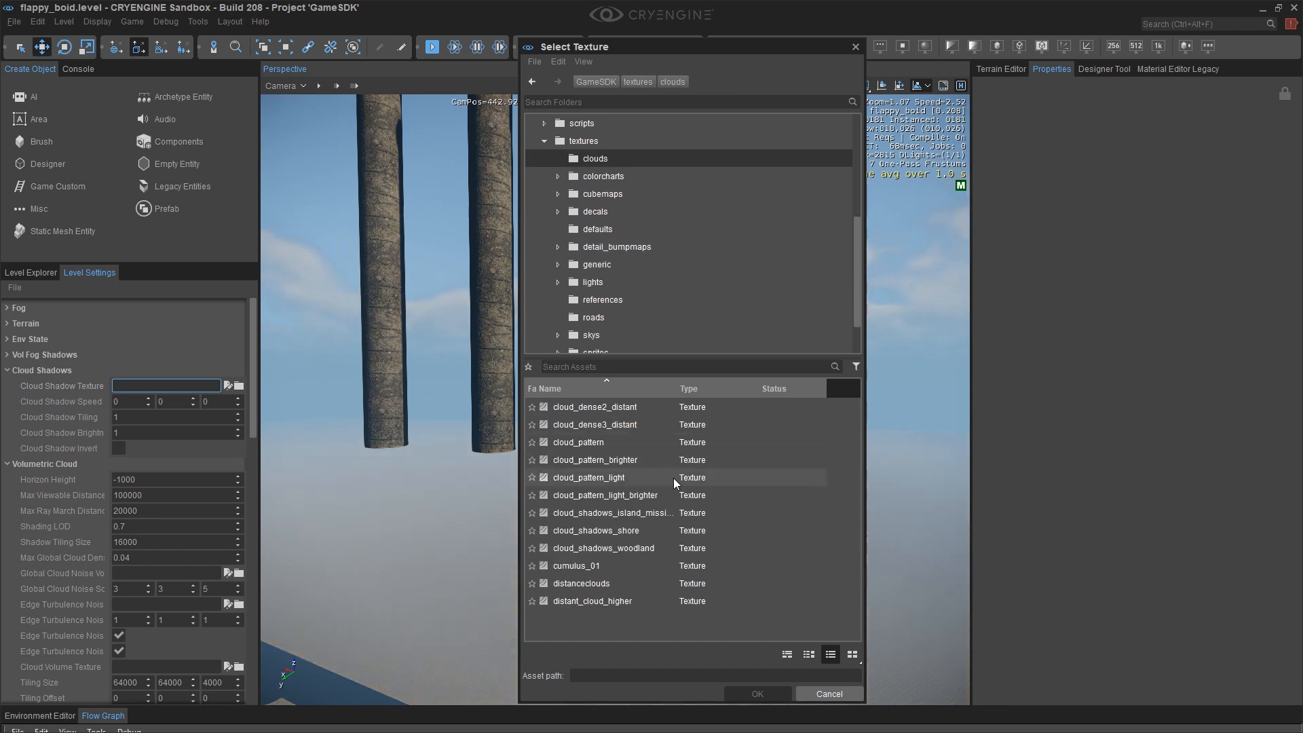
click(623, 459)
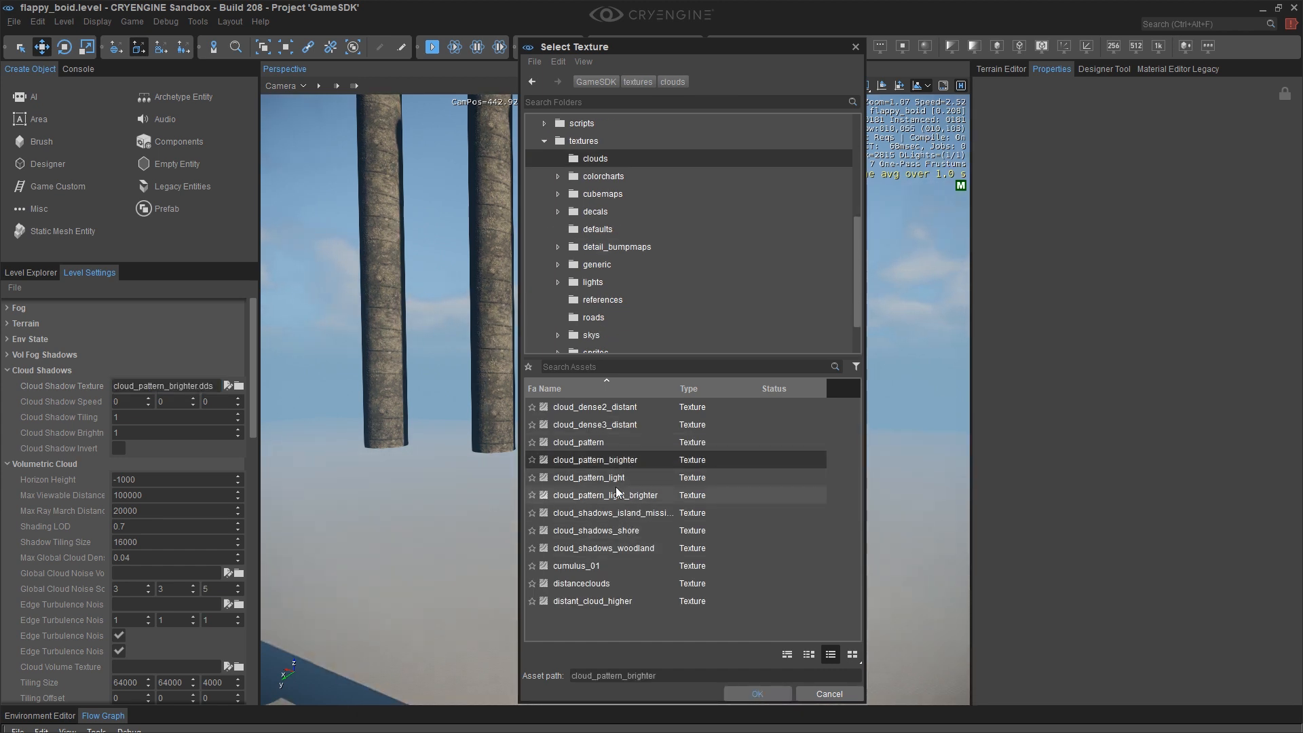
click(590, 477)
click(597, 445)
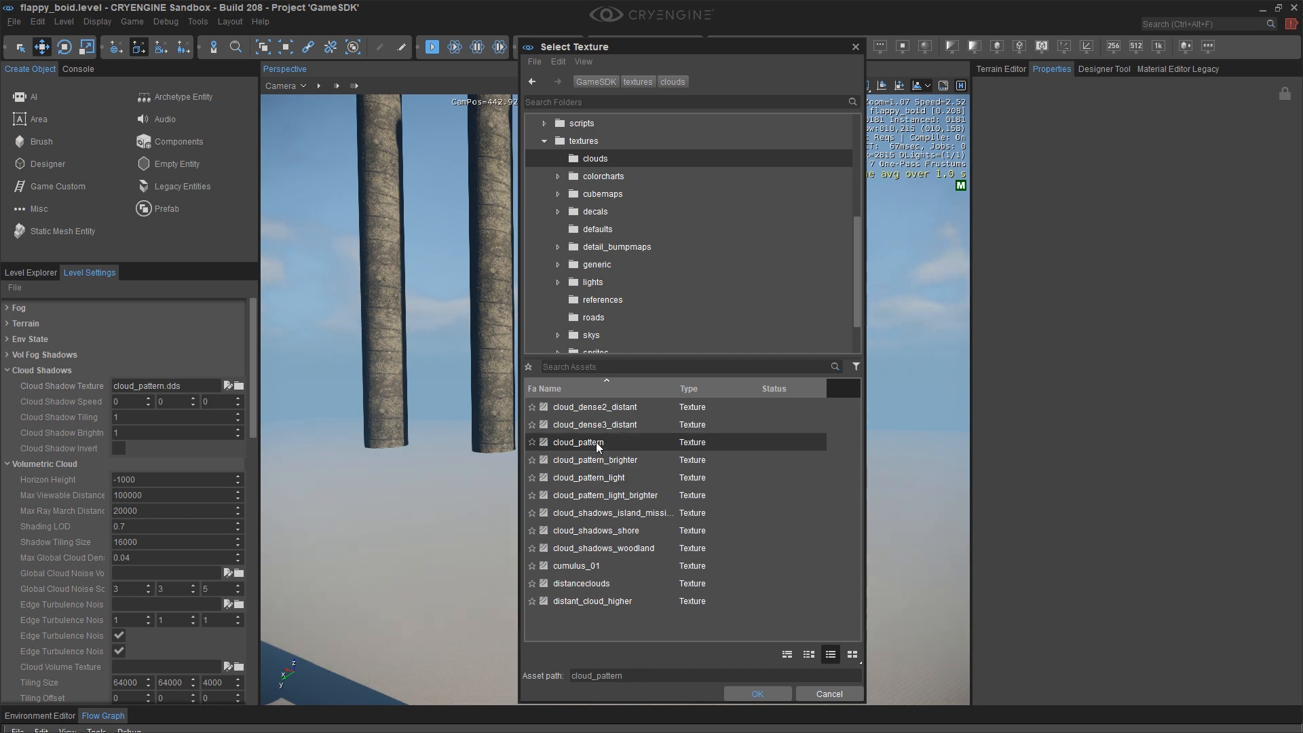
click(756, 695)
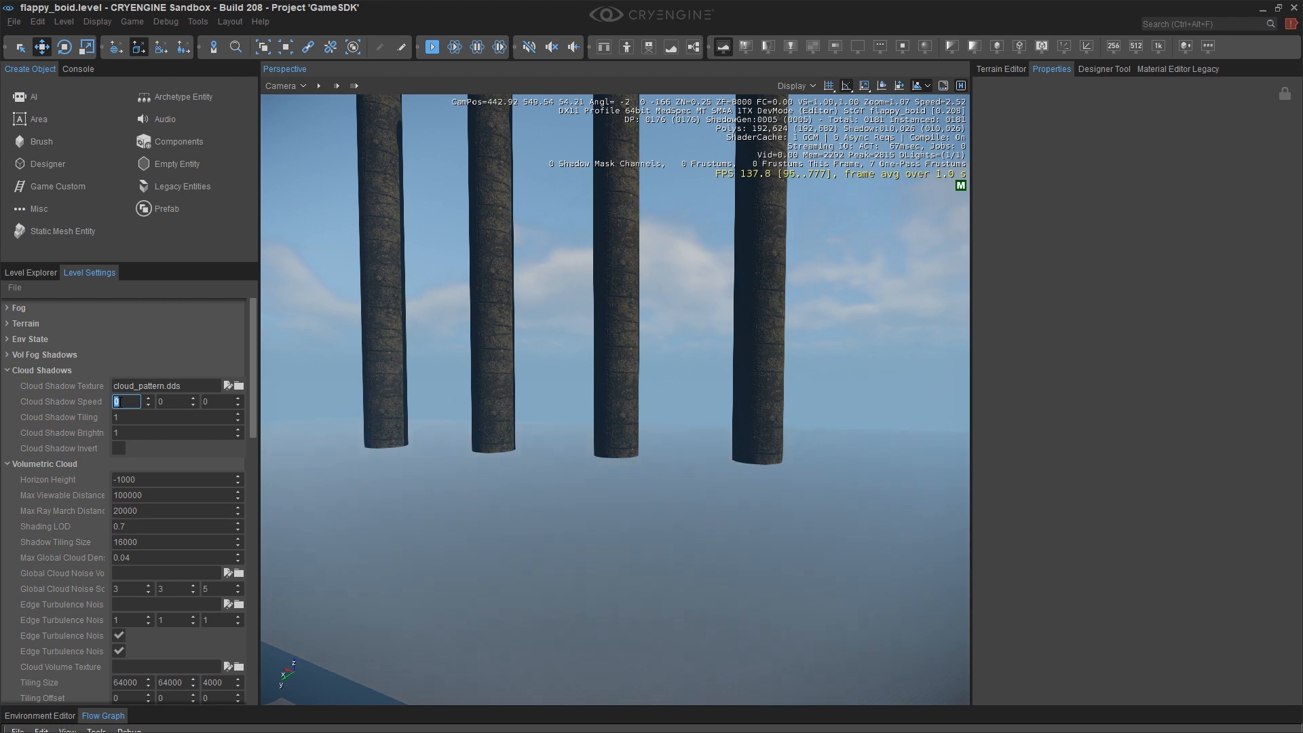
Set the first Cloud Shadow Speed component to 1 and the Cloud Shadow Tiling to 0.5
key(Return)
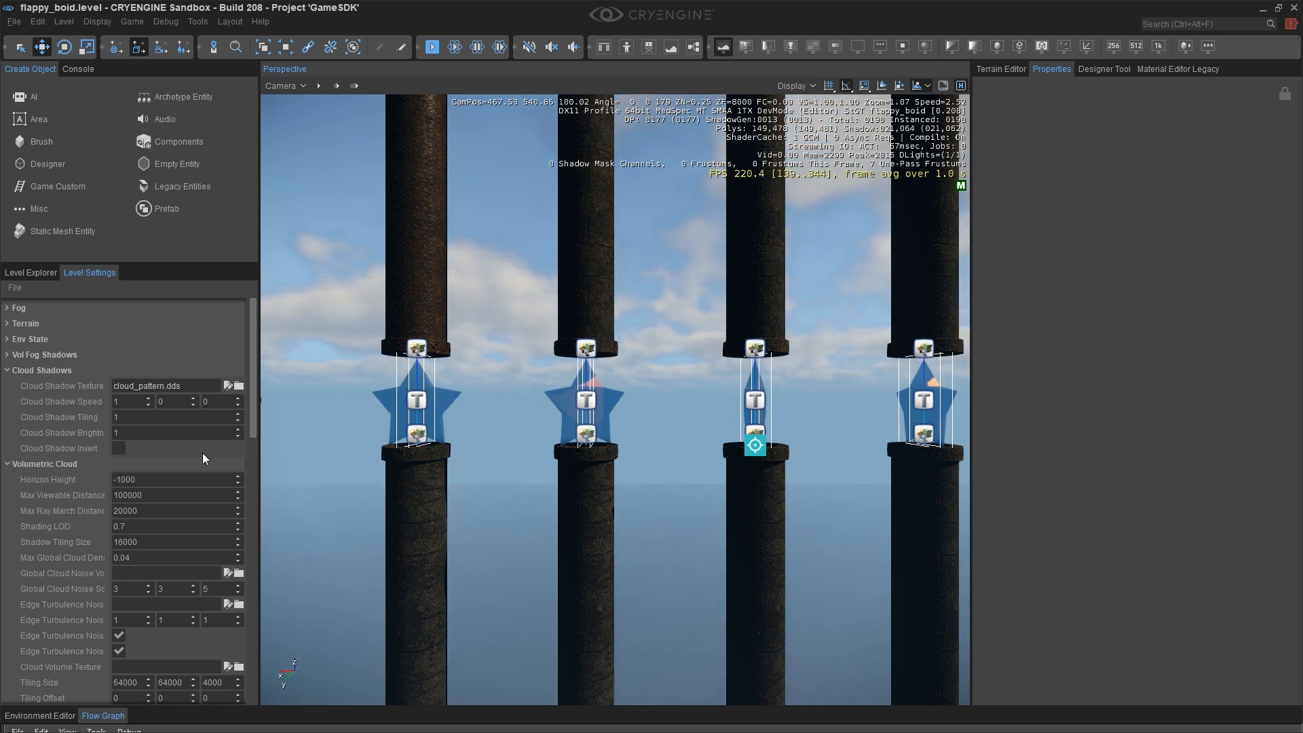
scroll(124, 417, down, 1)
click(140, 418)
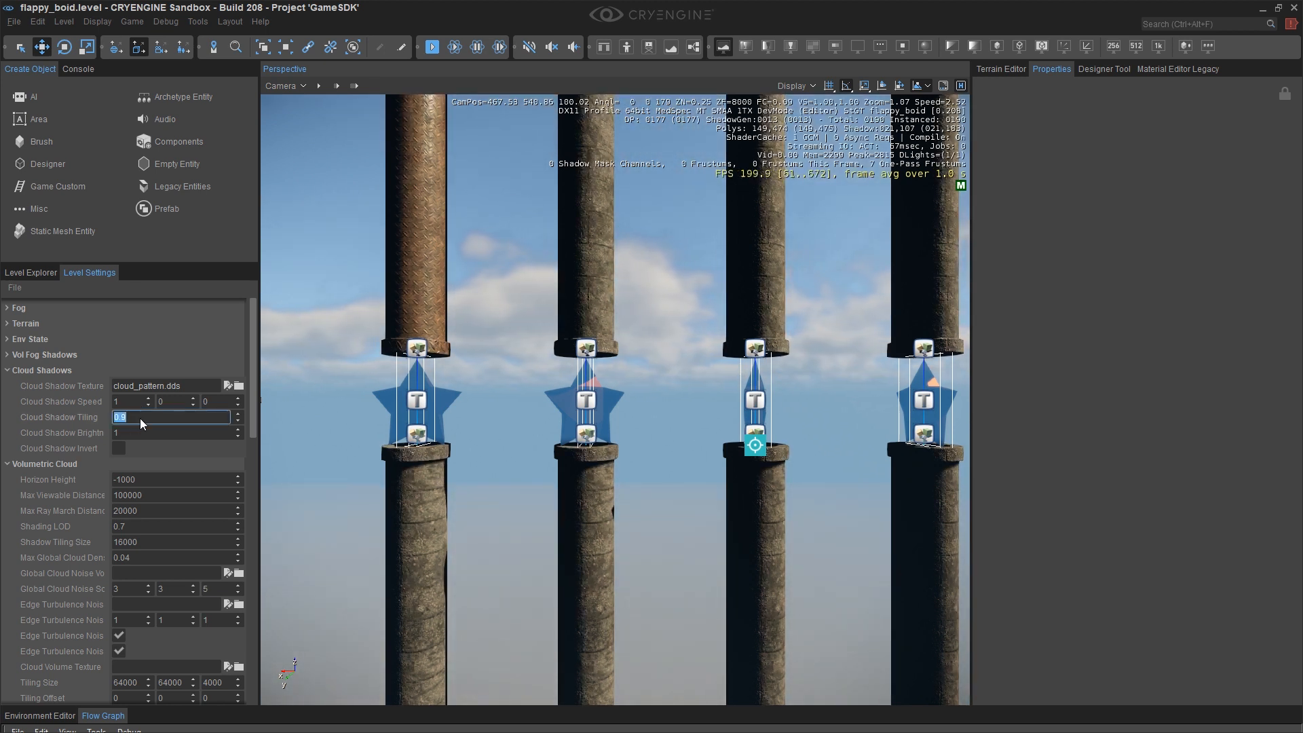
text(0.5)
key(Return)
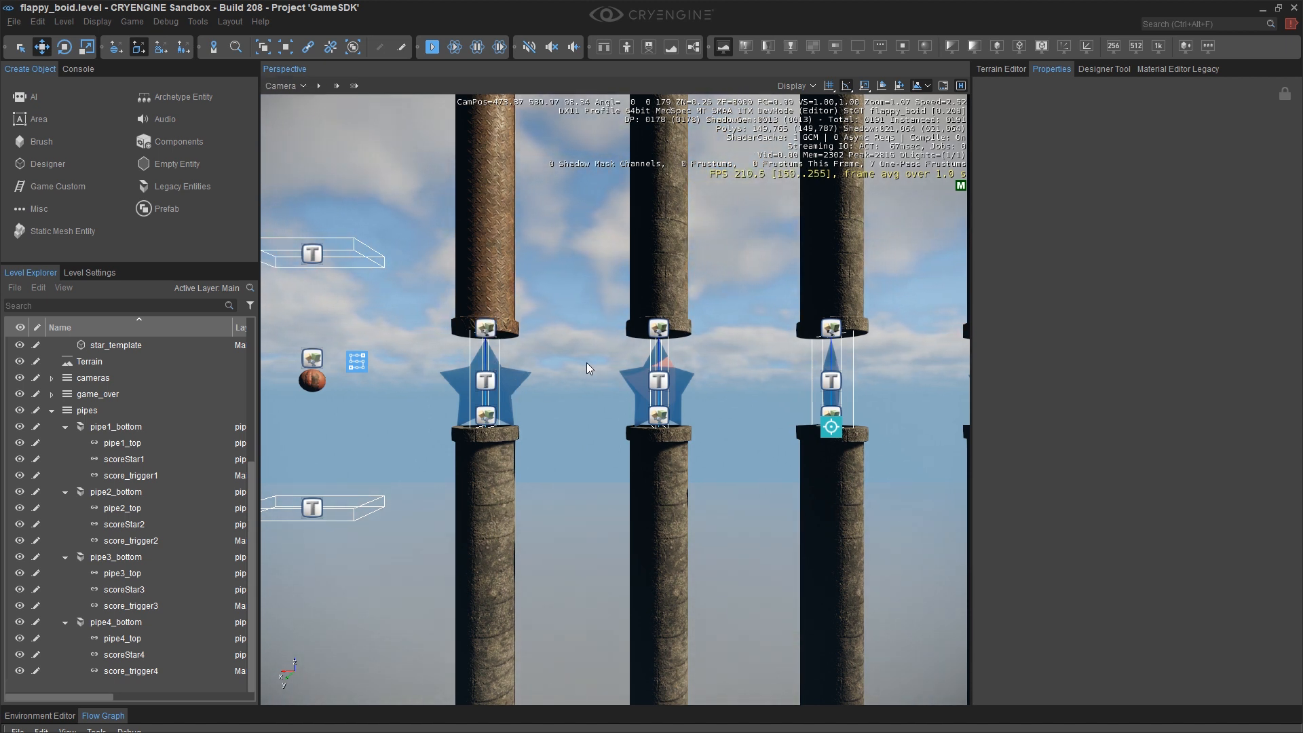
Open the DataBase View, dock it beside the material editor, show its particle libraries and widen the area
click(1174, 68)
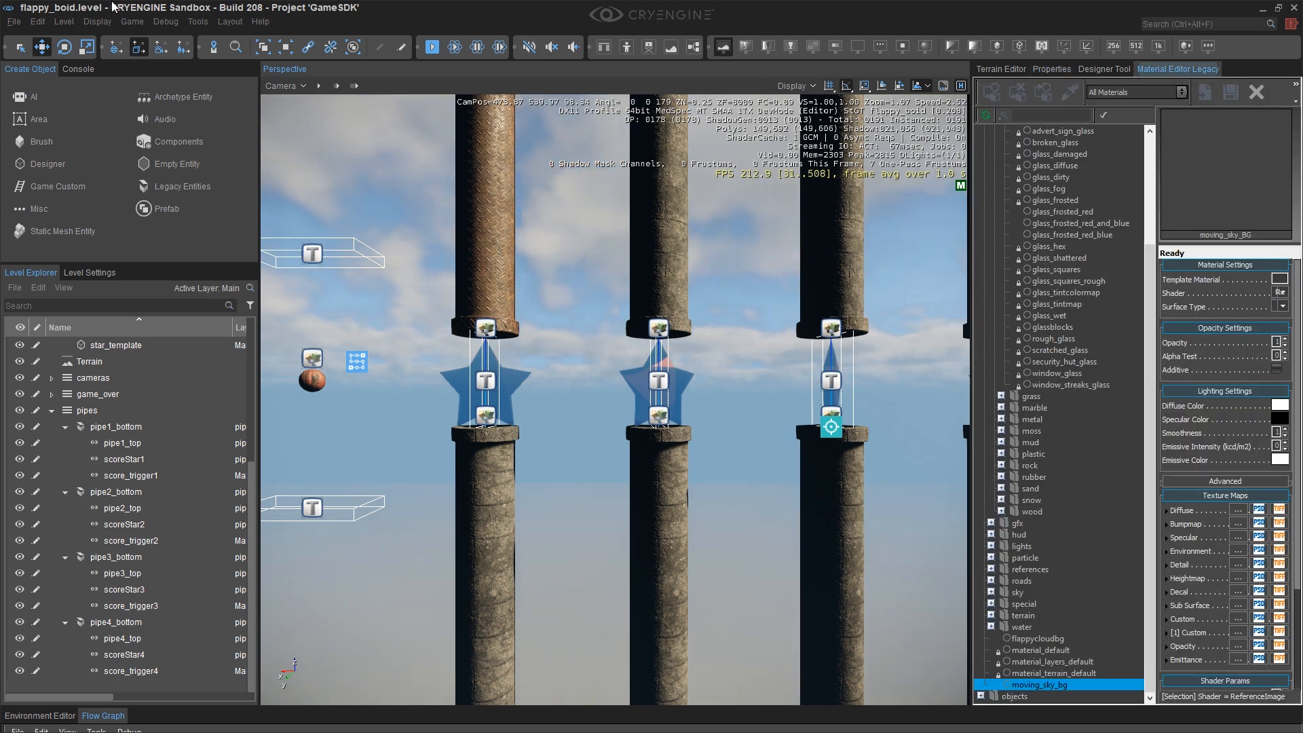
click(198, 22)
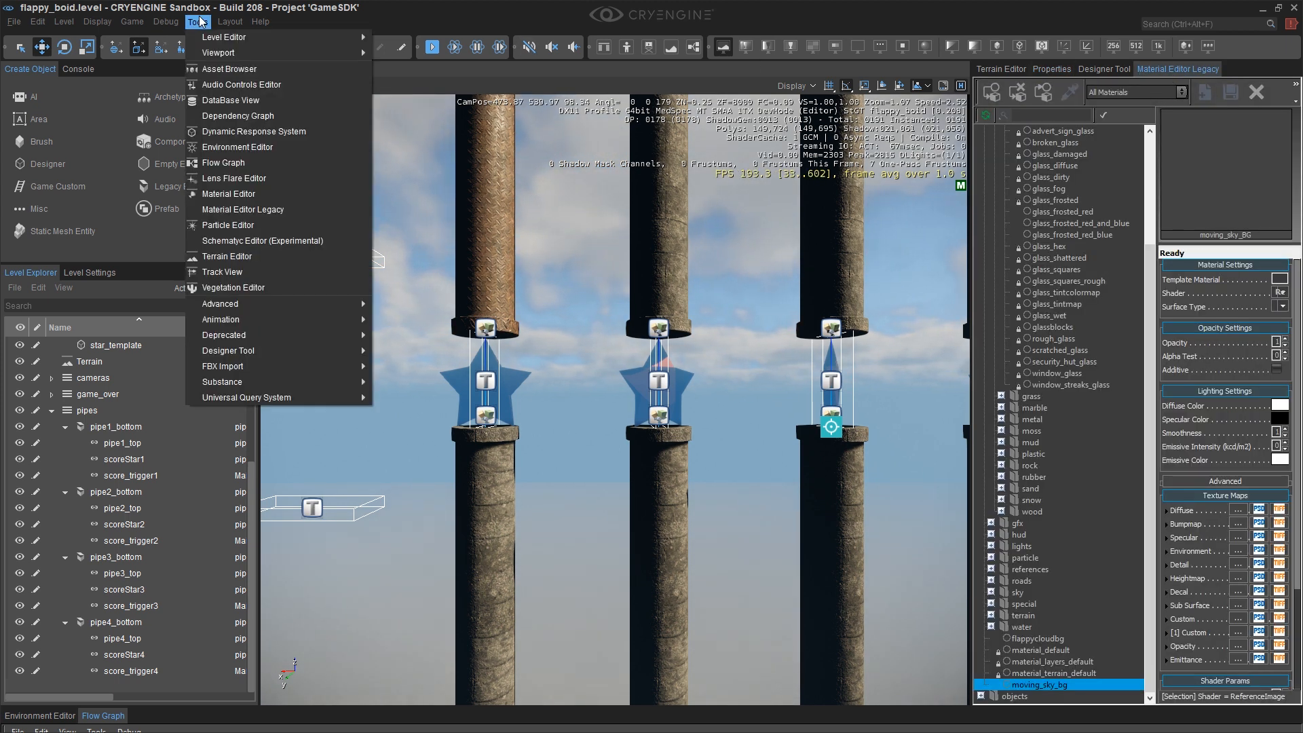
click(231, 100)
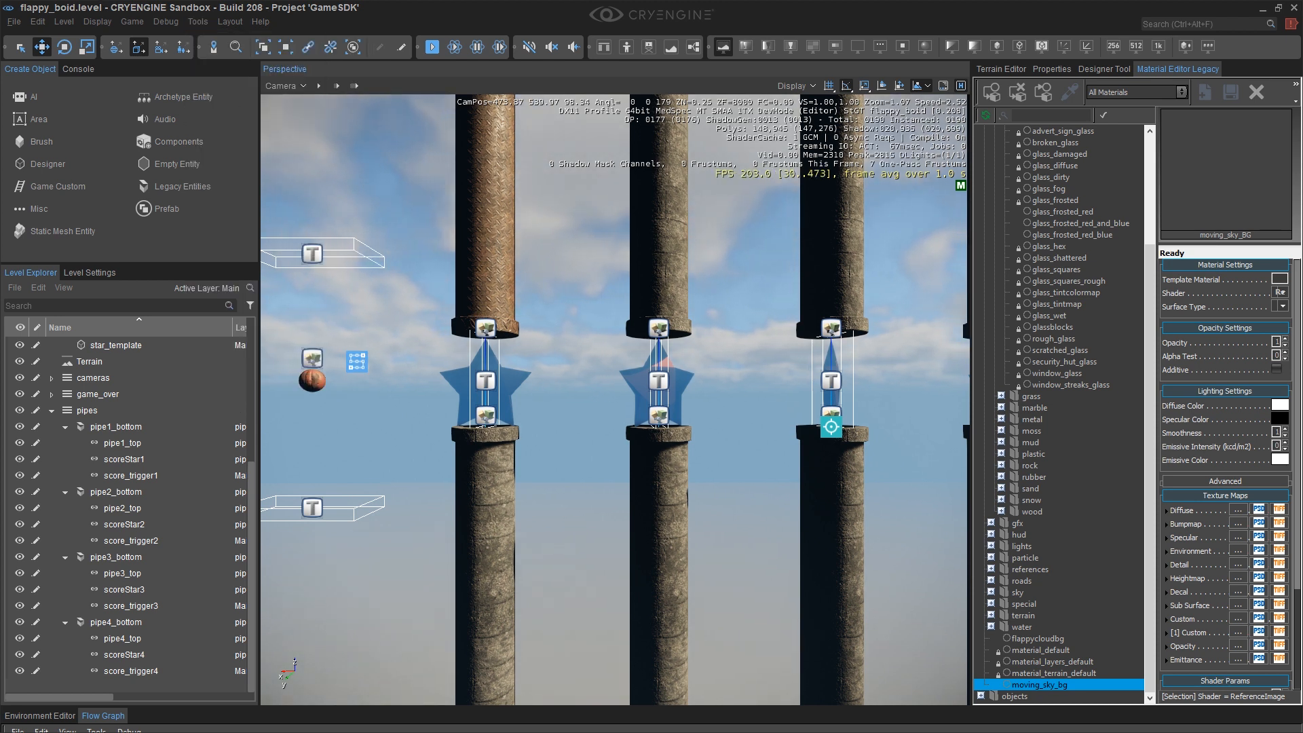
drag(1302, 89, 1146, 388)
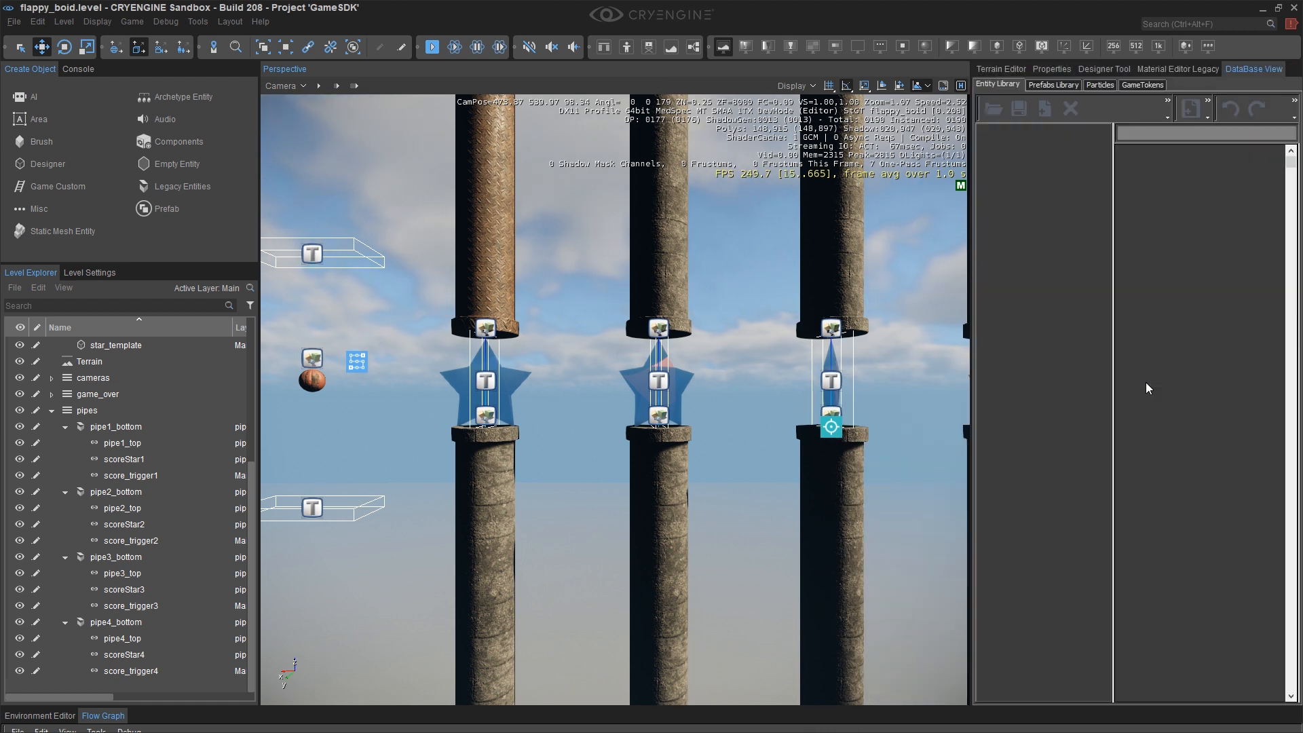
click(1099, 84)
drag(973, 191, 908, 190)
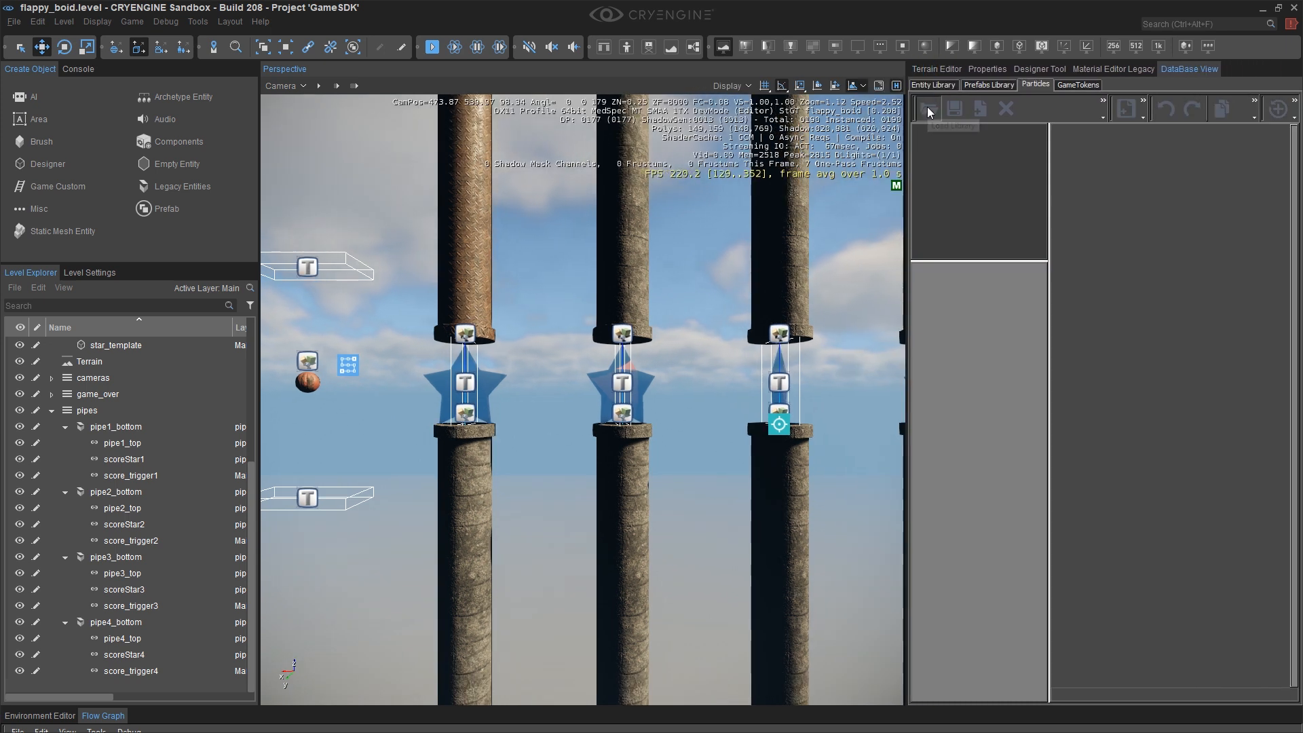
Load the explosions.xml particle library from the libs/particles folder
click(928, 109)
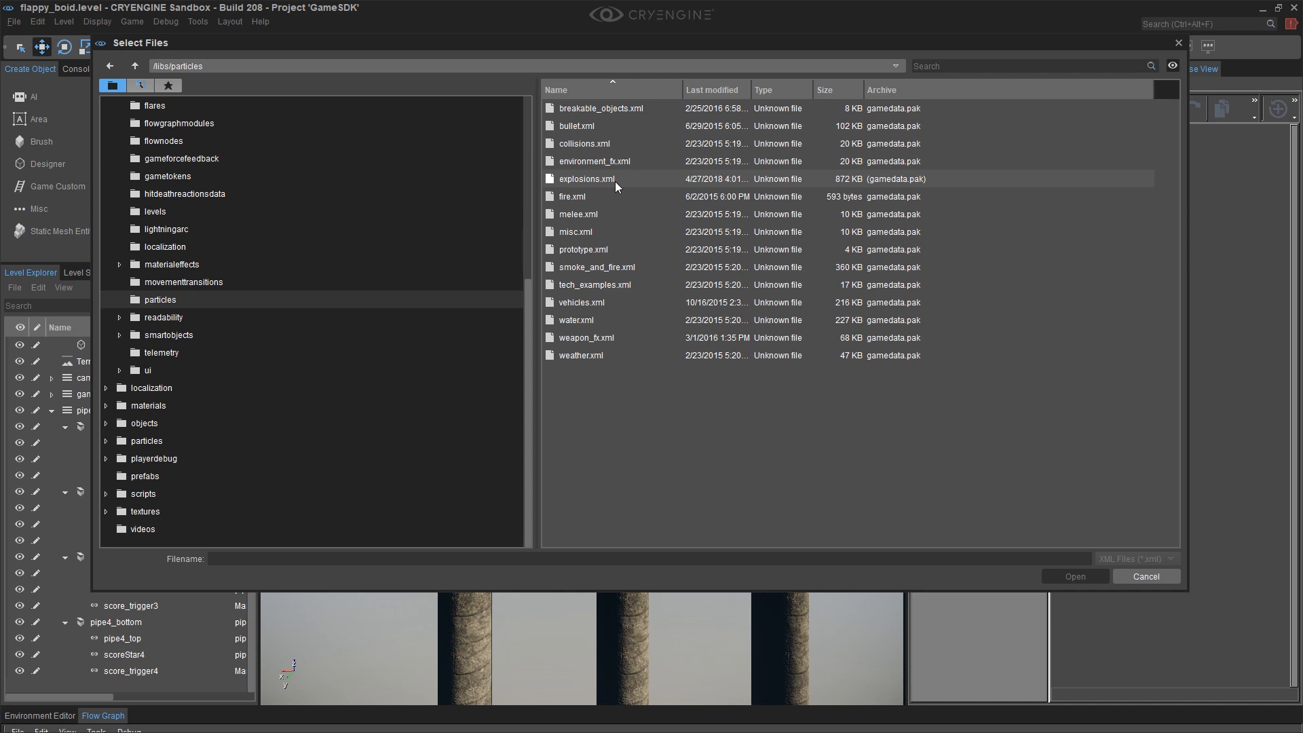
scroll(225, 262, up, 6)
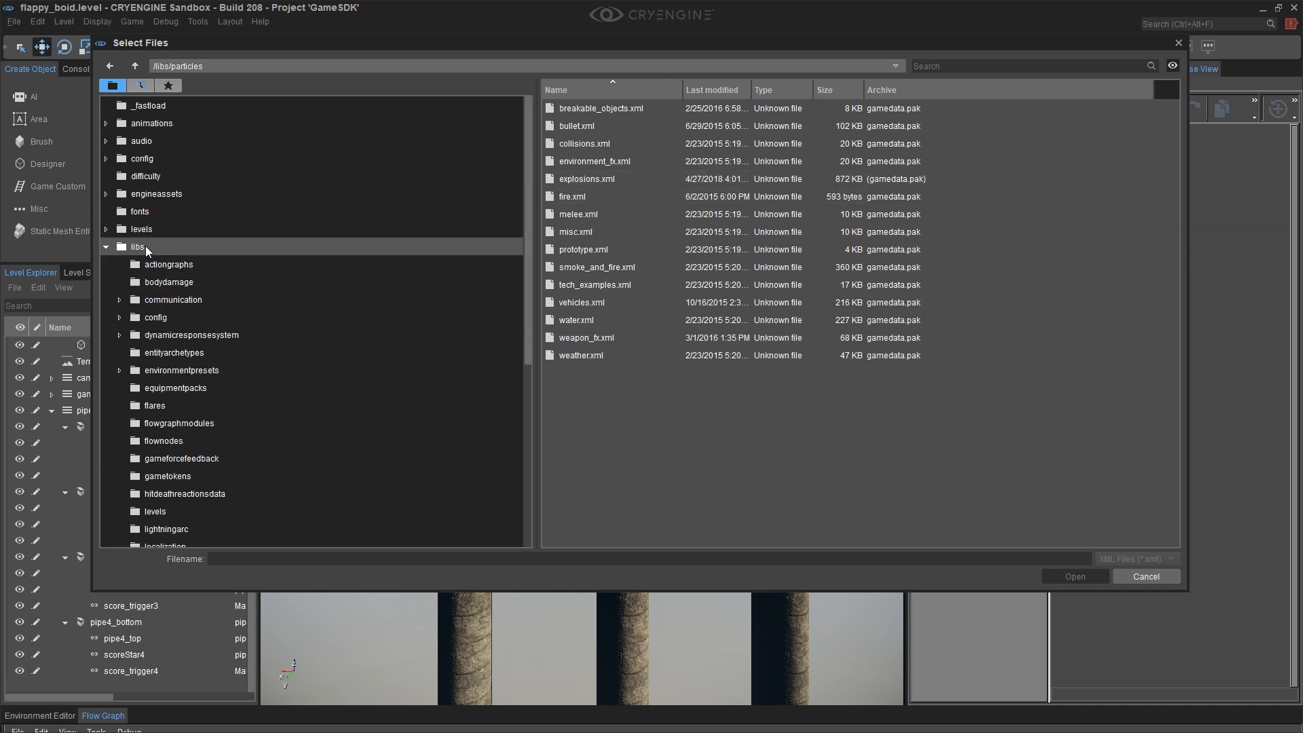
scroll(163, 249, down, 2)
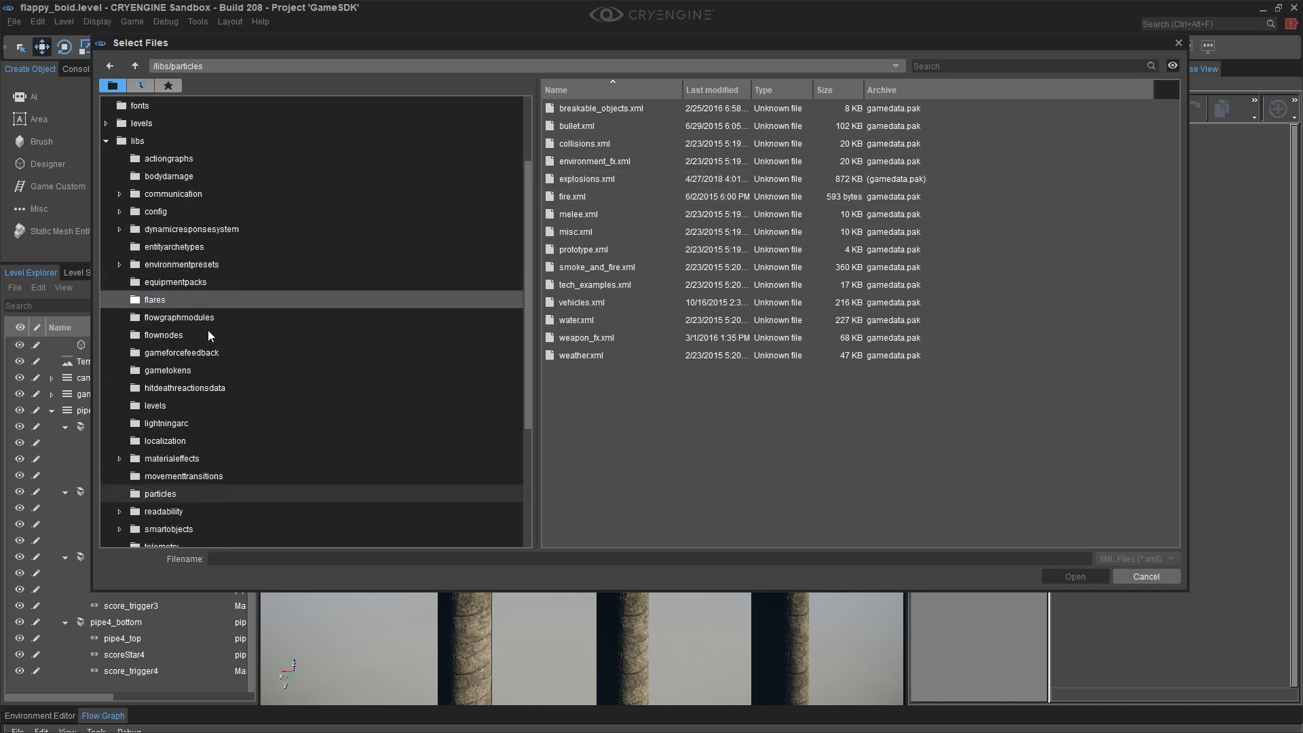
scroll(205, 380, down, 3)
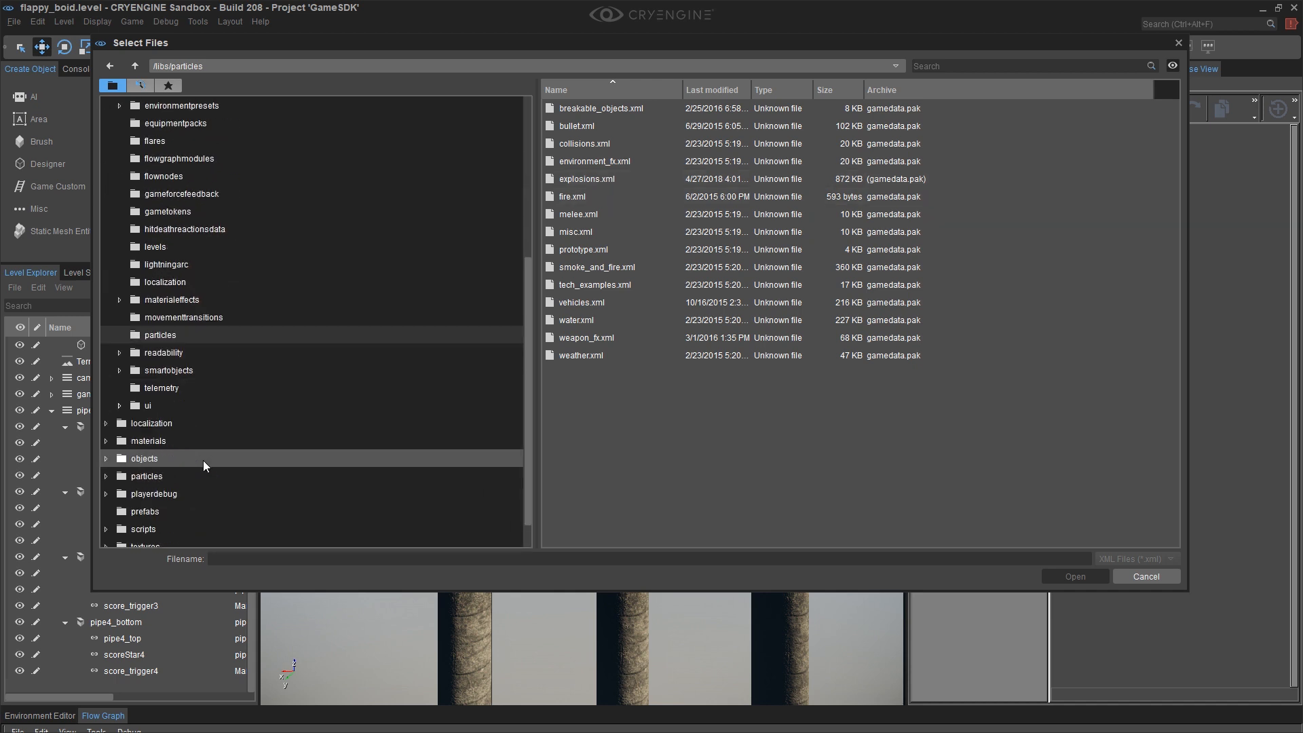
double_click(588, 178)
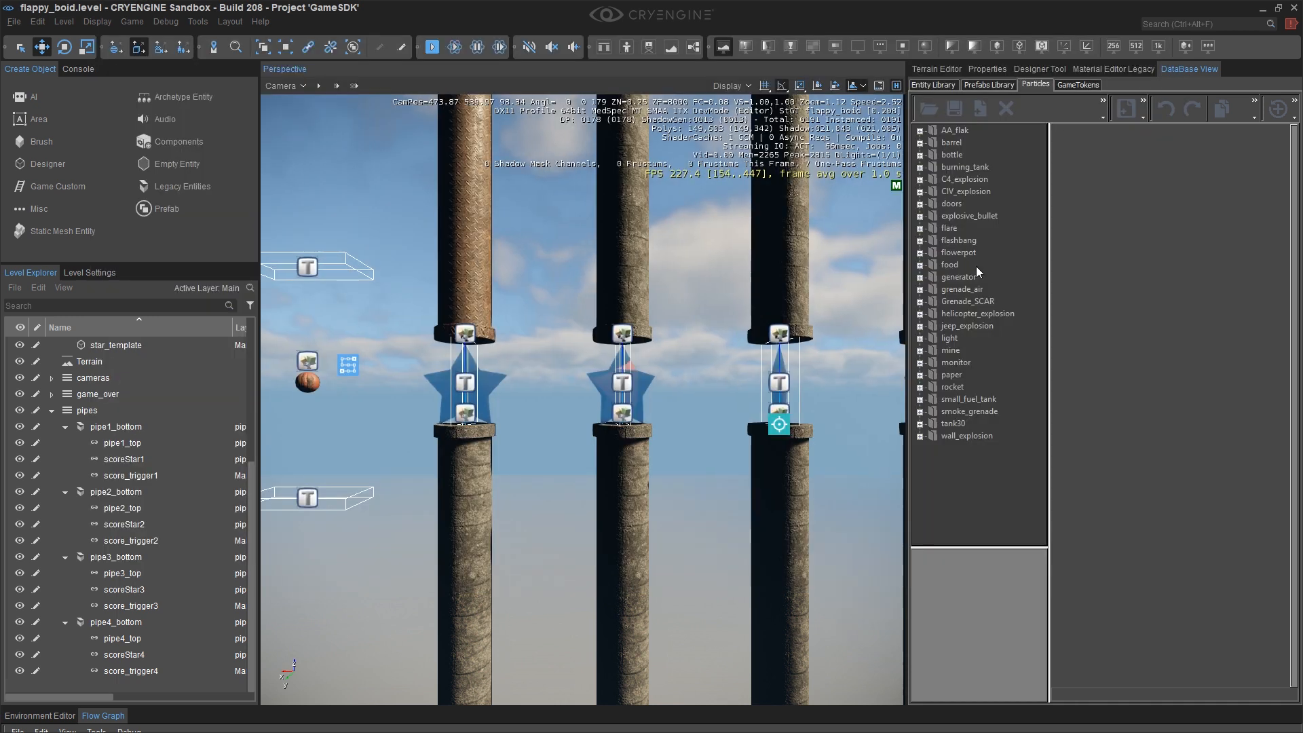
Place the flashbang explode particle effect in the level at the star in the first pipe gap
click(920, 241)
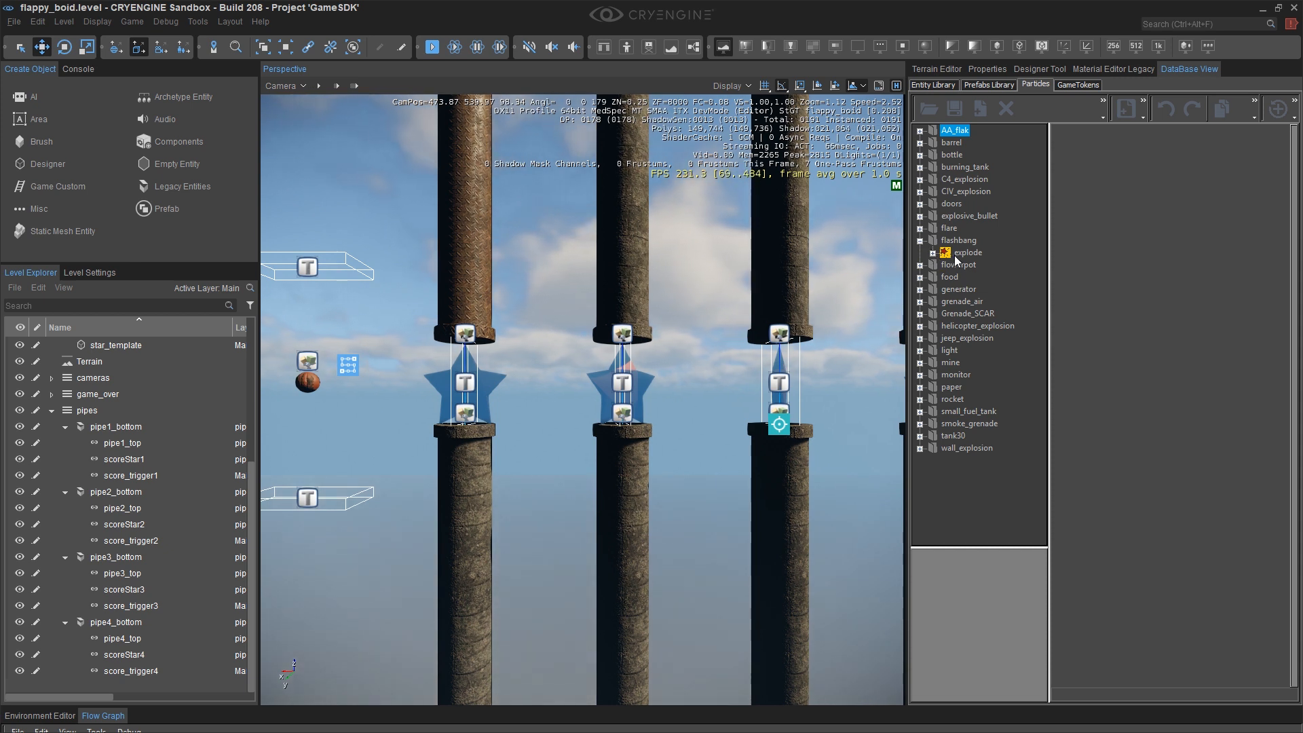
click(933, 252)
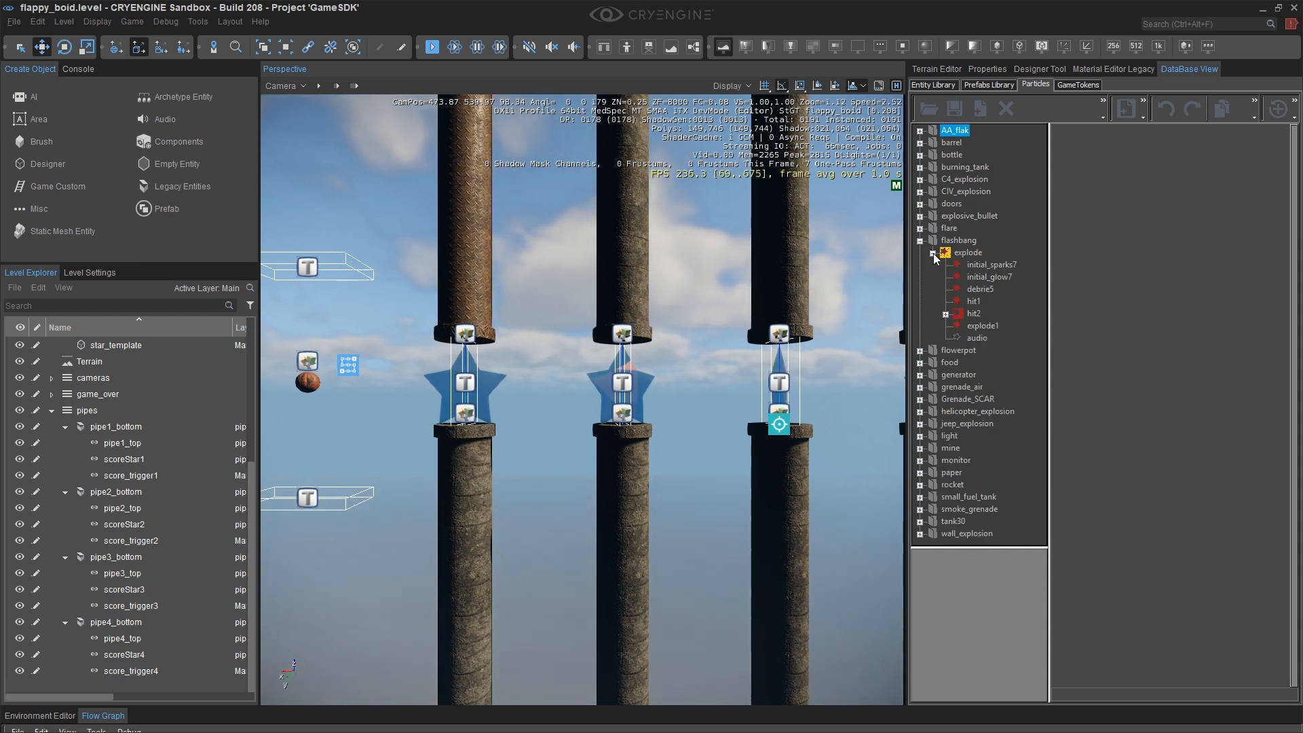
click(950, 253)
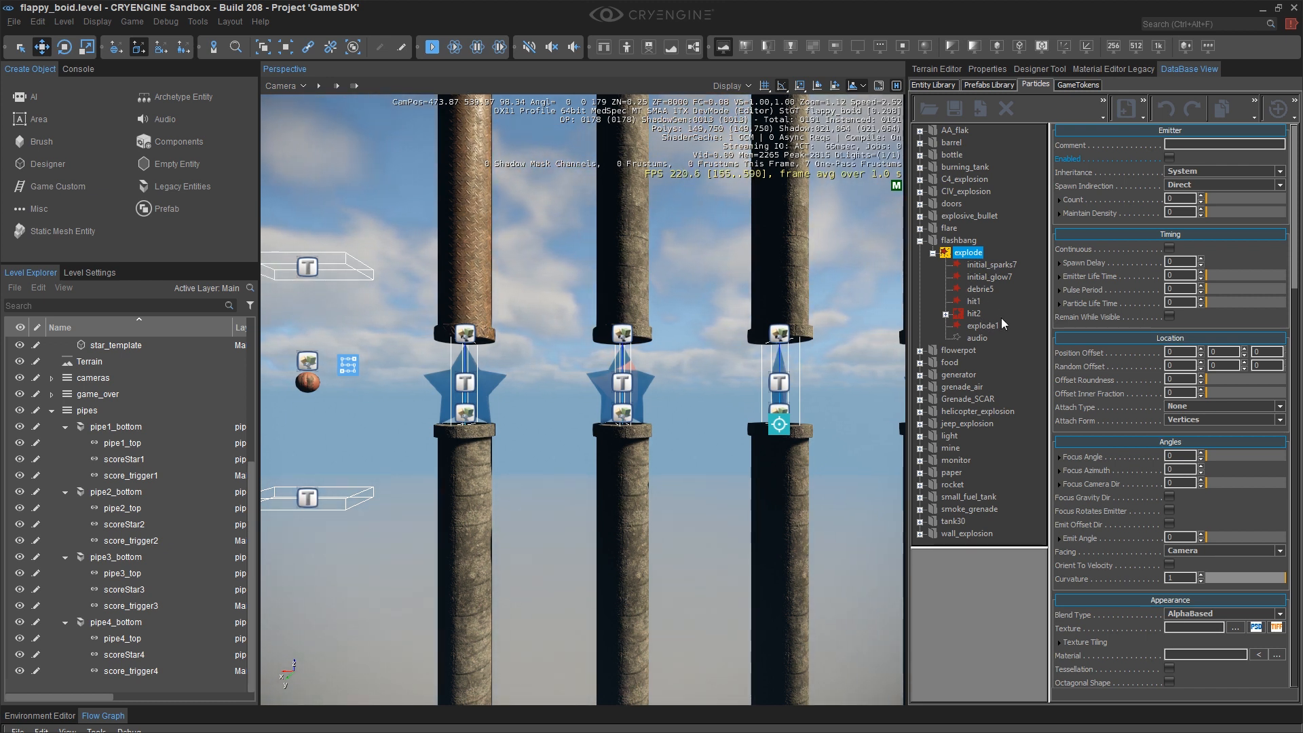
drag(1000, 318, 465, 384)
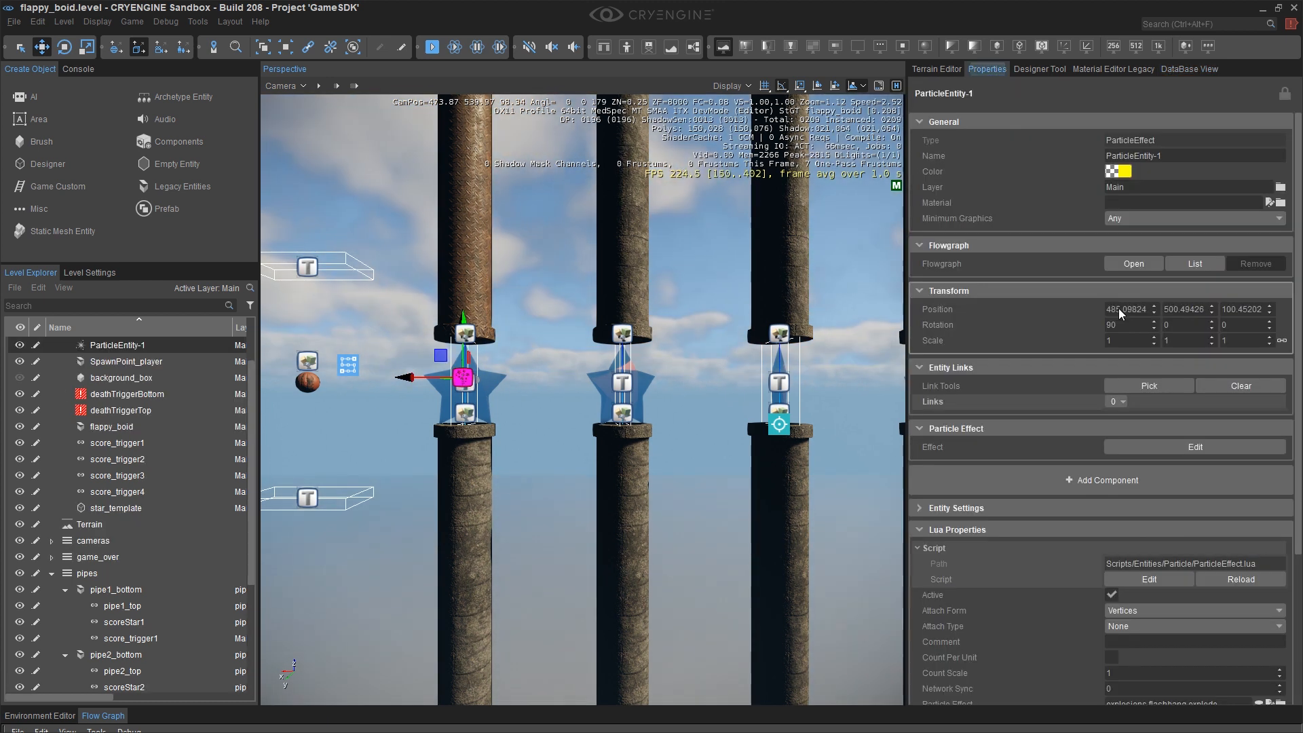
Set the particle entity's position to 485, 500, 100
click(1120, 309)
text(485)
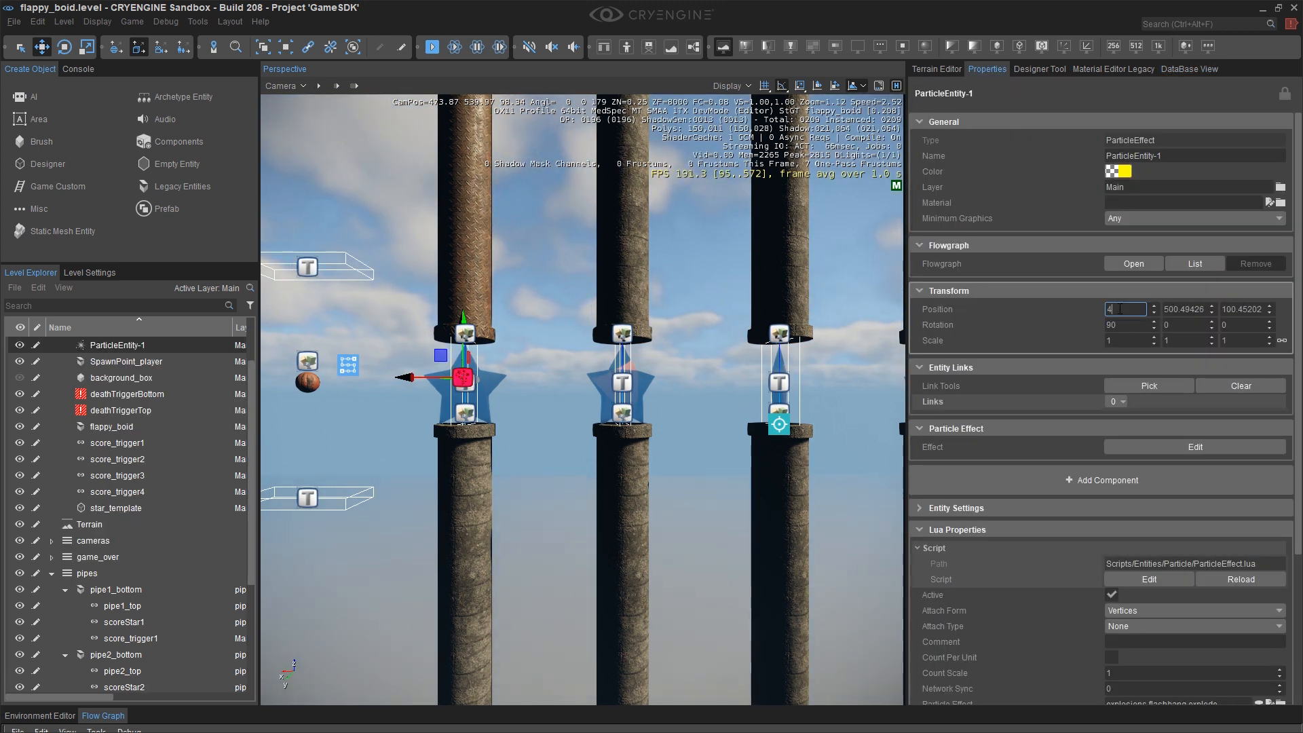
text(500)
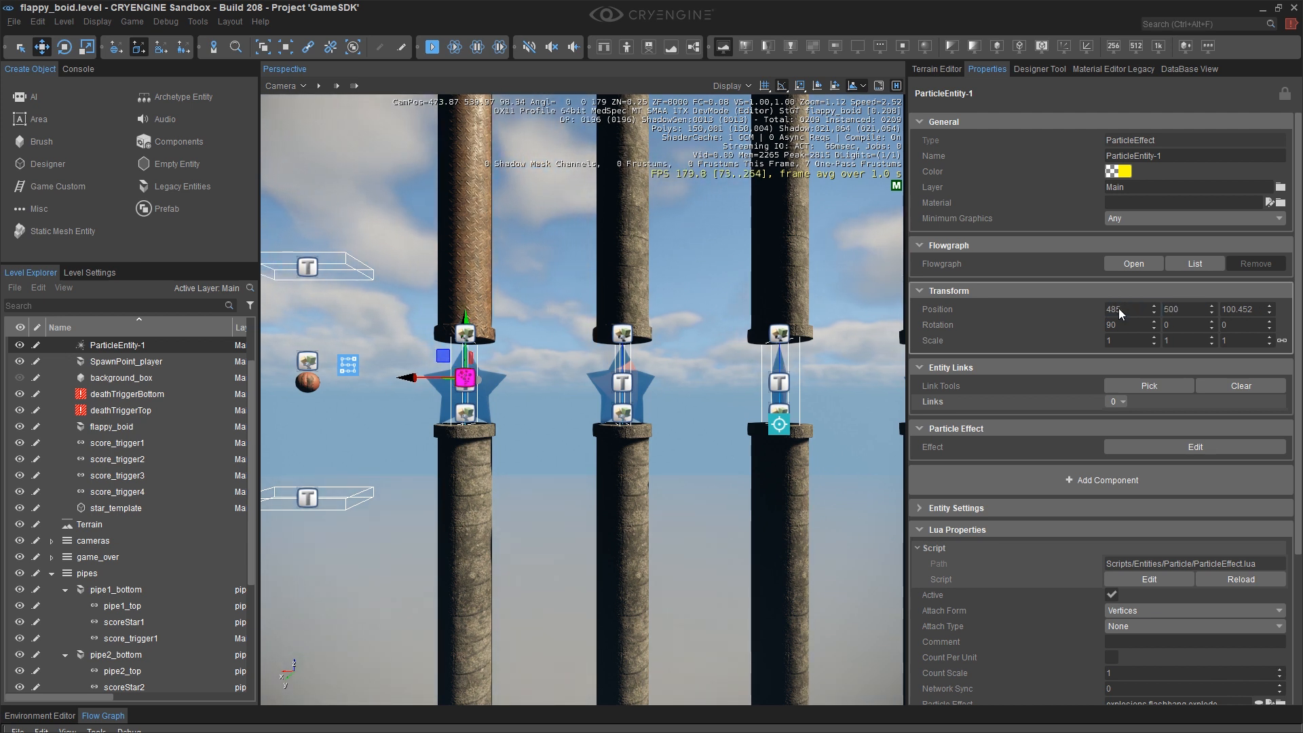
key(Tab)
text(100)
key(Return)
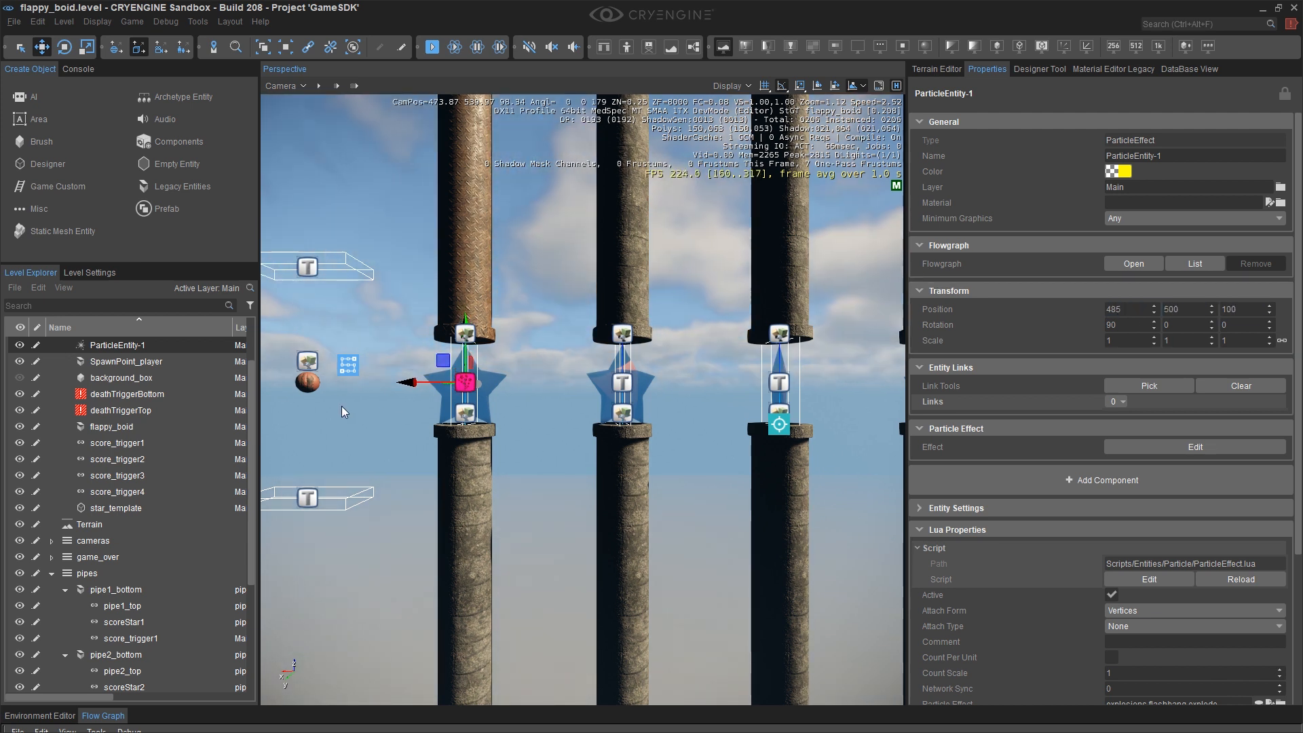
Fire the particle entity's Spawn event to preview the explosion at the first star, once from the front and once from the side
right_click(125, 345)
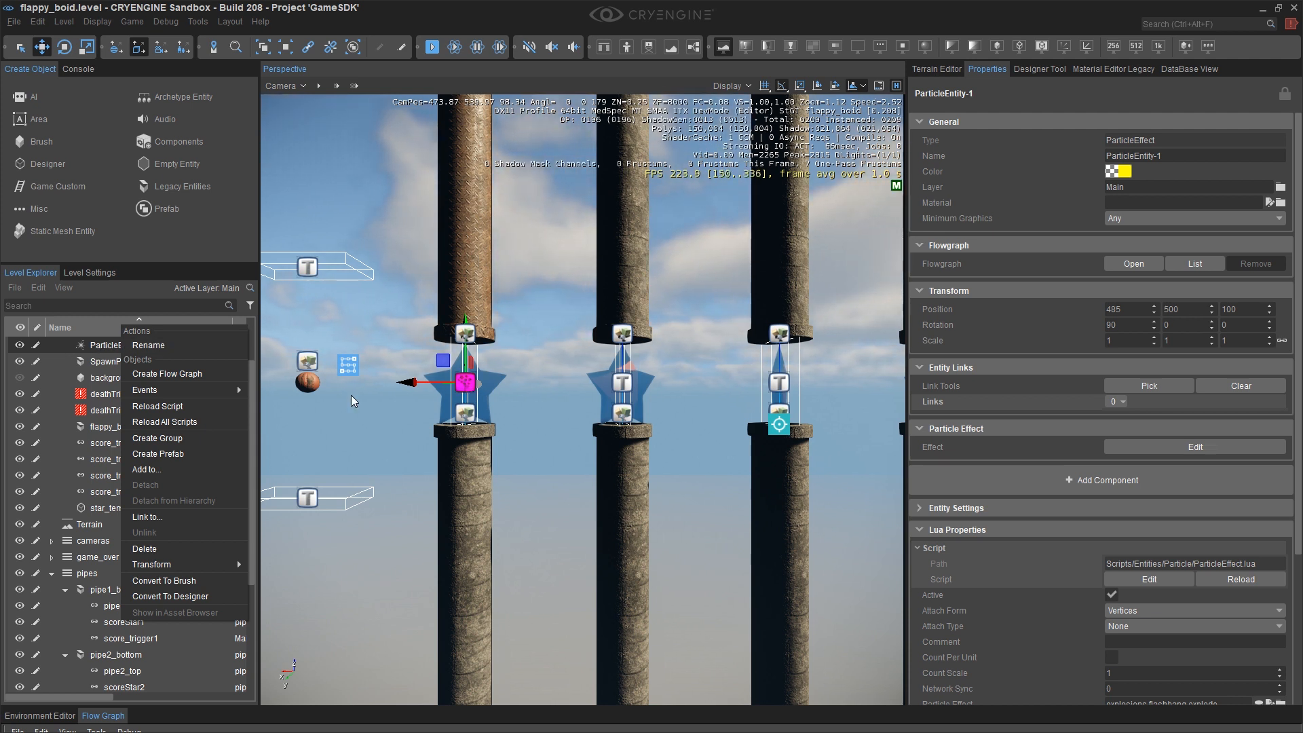
mouse_move(234, 390)
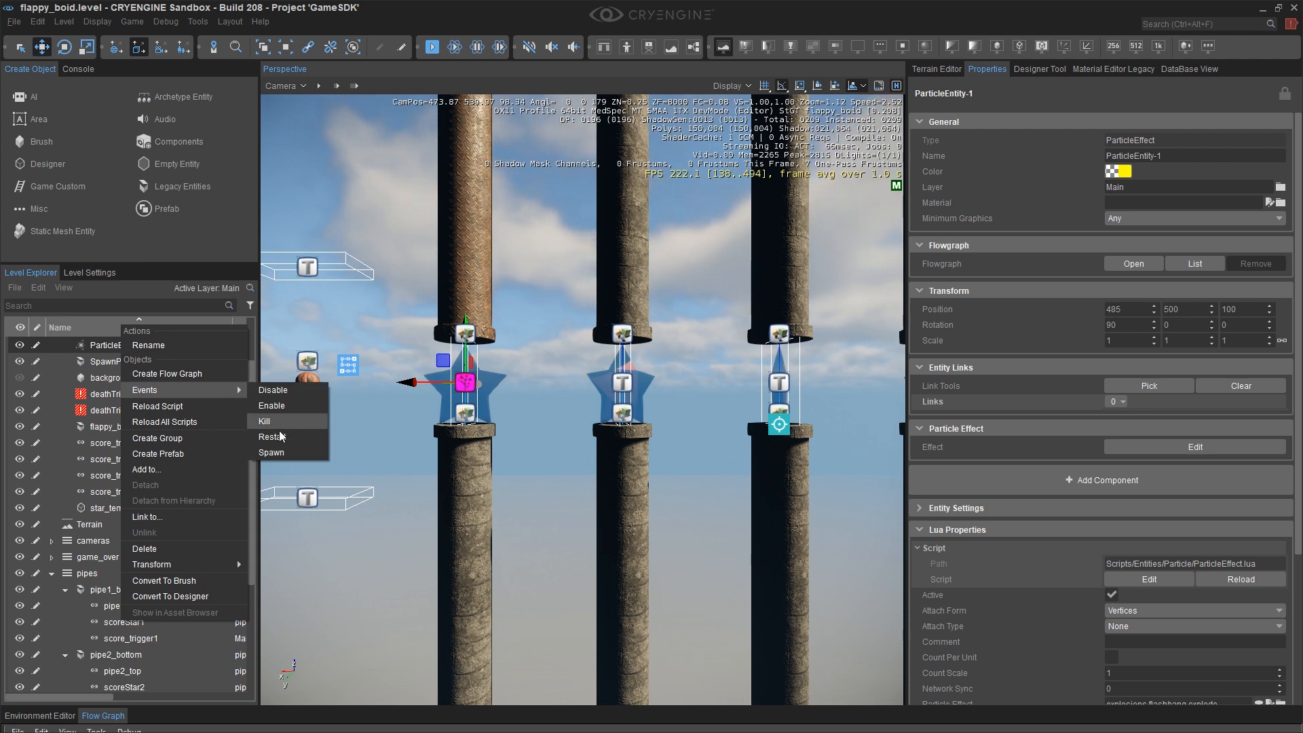
click(282, 452)
scroll(465, 401, up, 3)
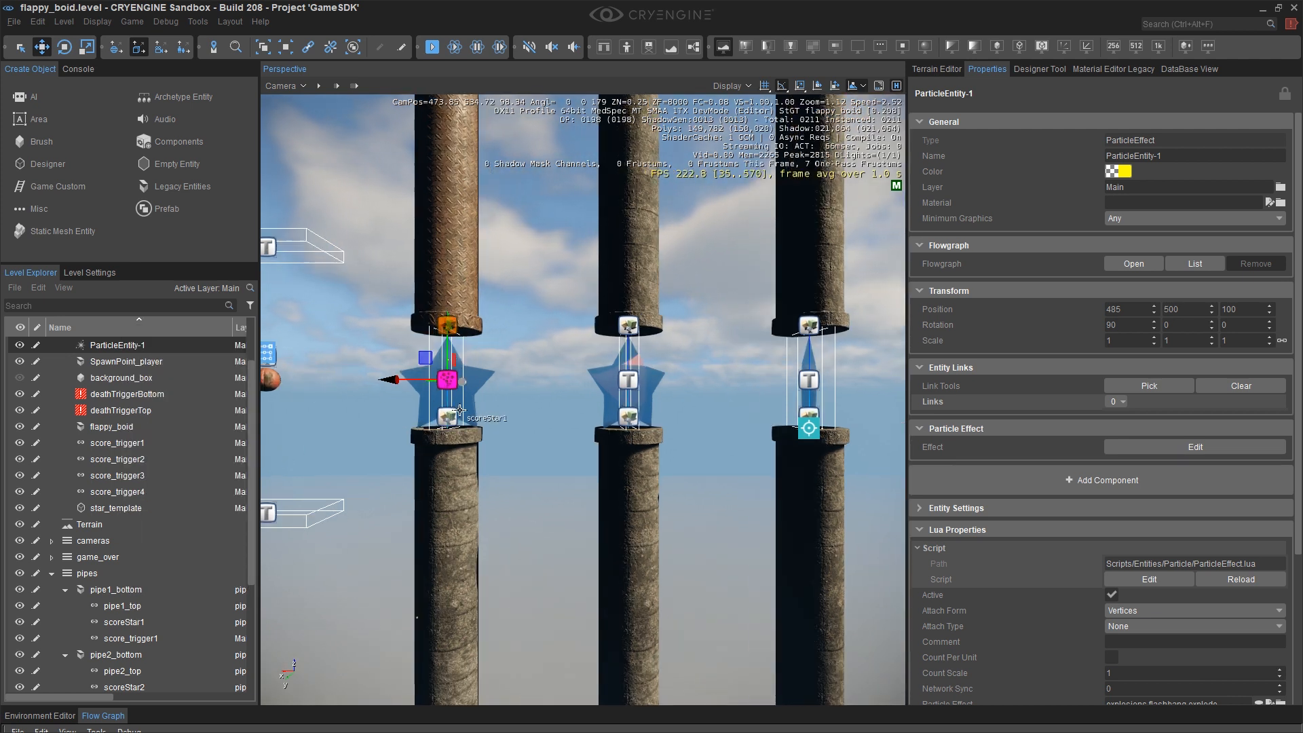
key(a)
right_drag(465, 401, 667, 389)
scroll(638, 384, up, 4)
middle_drag(638, 384, 412, 373)
right_click(130, 344)
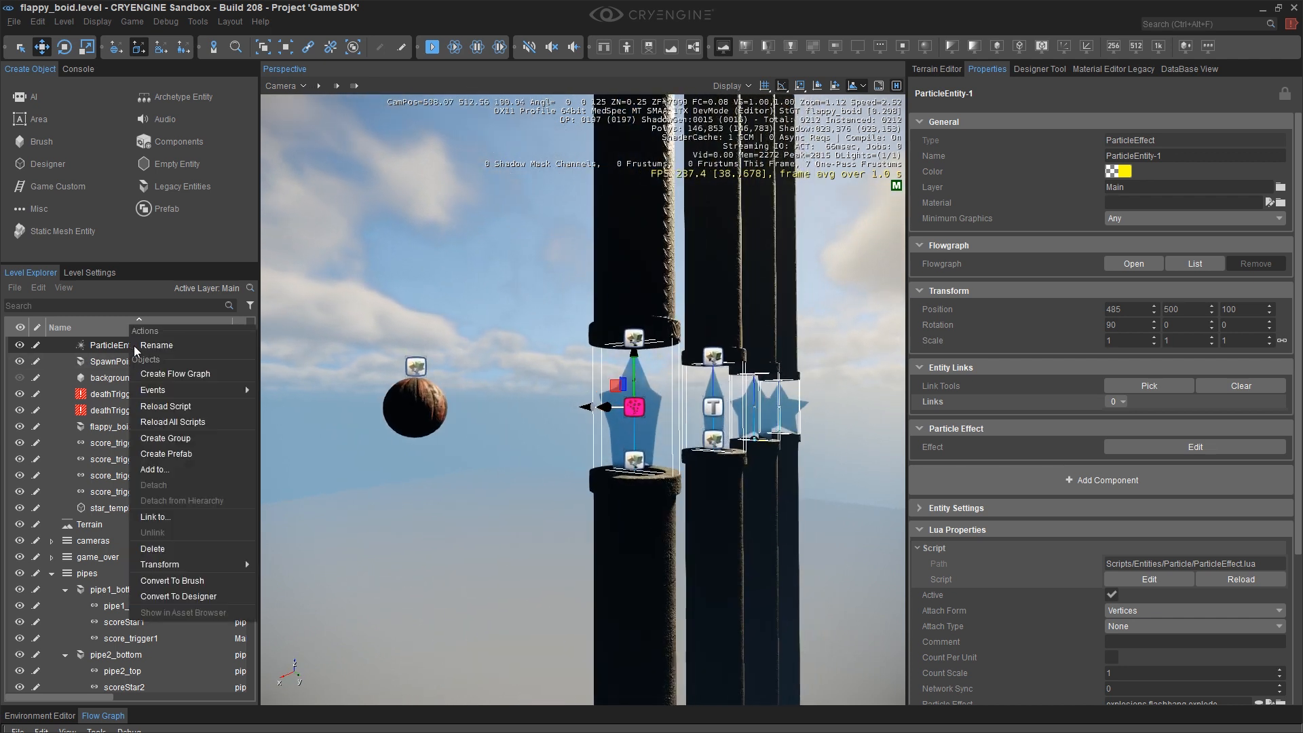
mouse_move(224, 390)
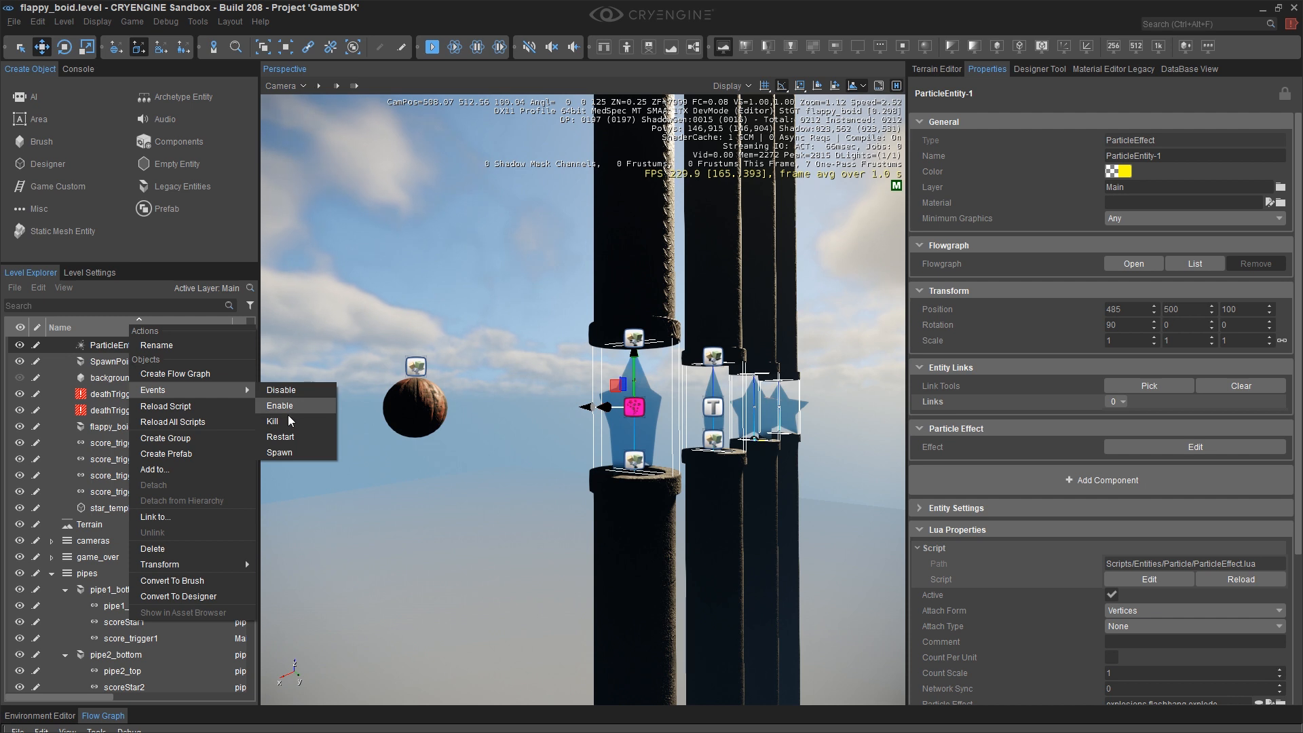
click(292, 454)
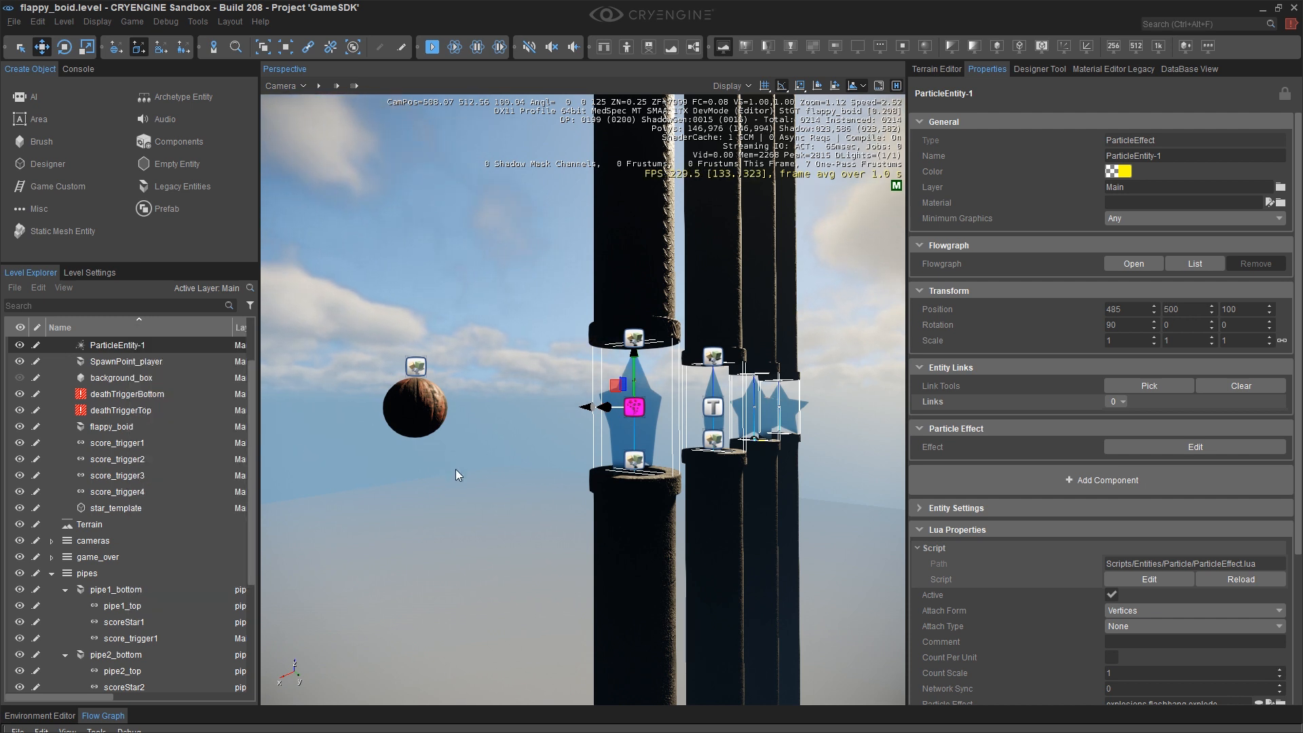
Turn off the particle entity's Active property and rename the entity ScoreEffect1
scroll(1163, 483, down, 3)
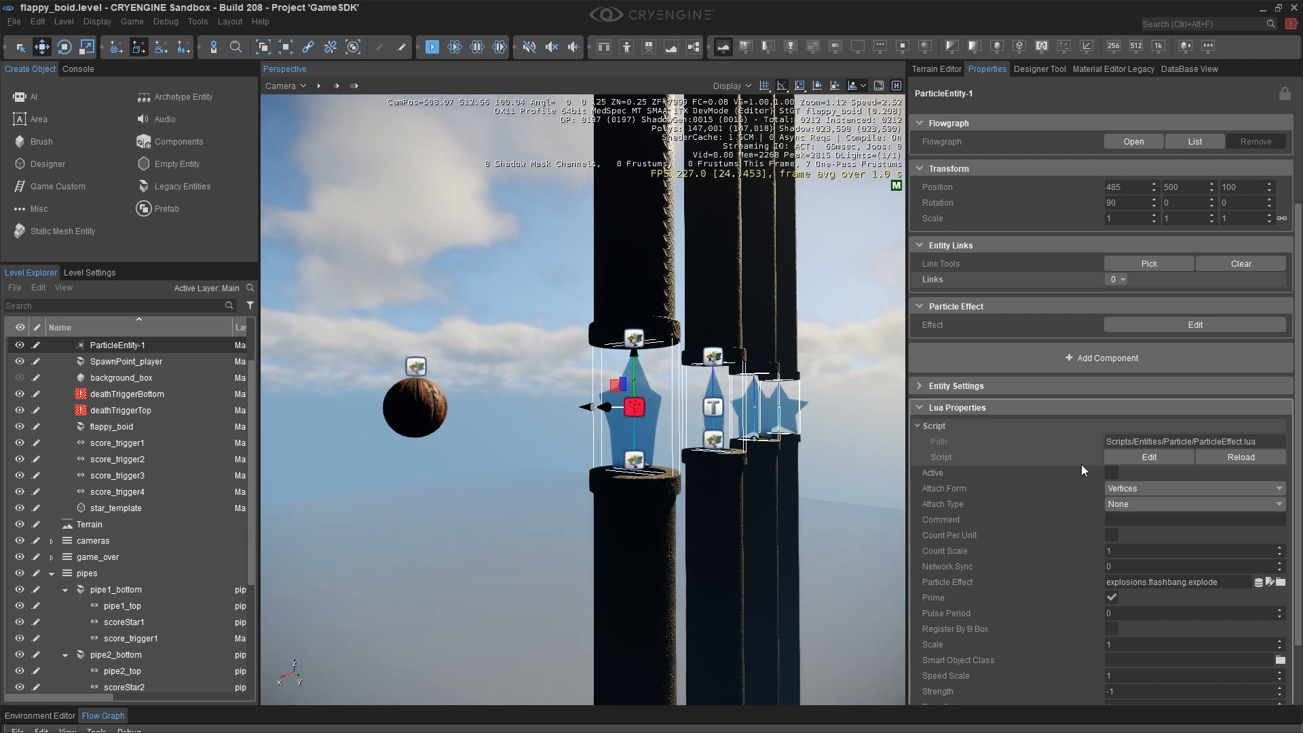
double_click(113, 345)
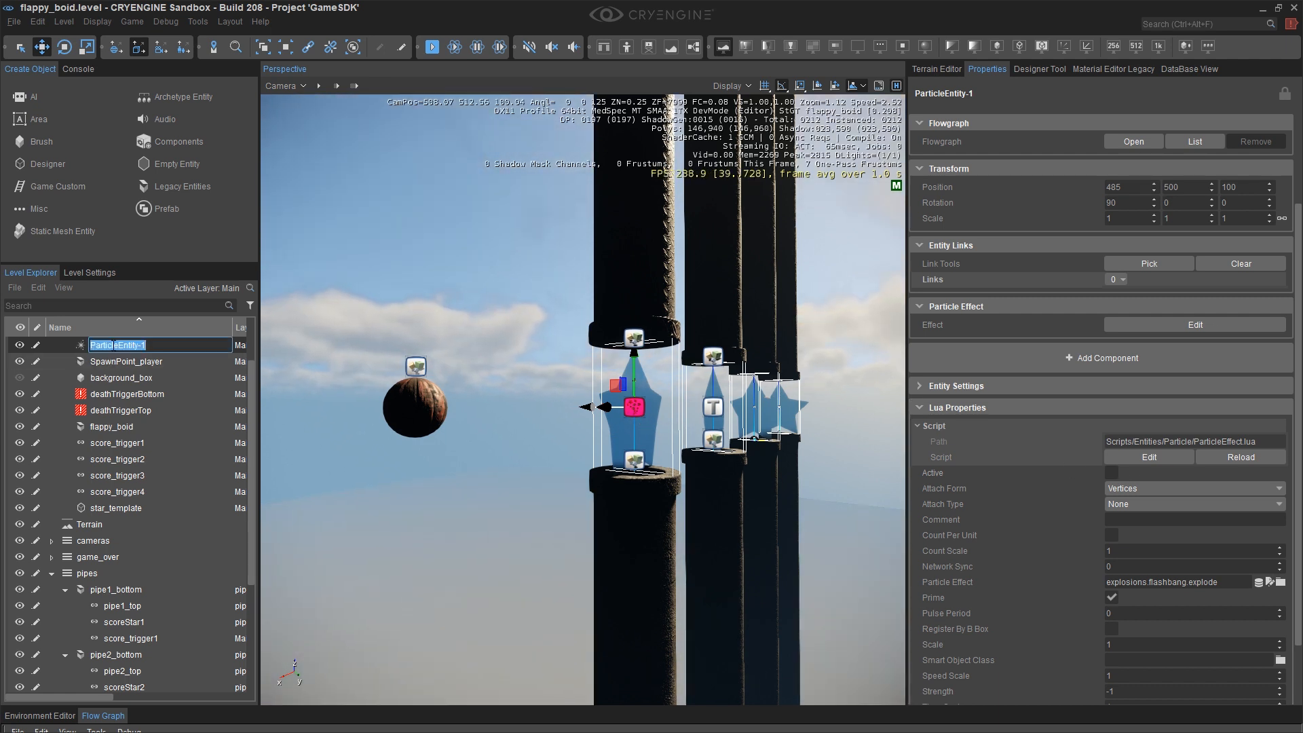
text(ScoreEffect1)
key(Return)
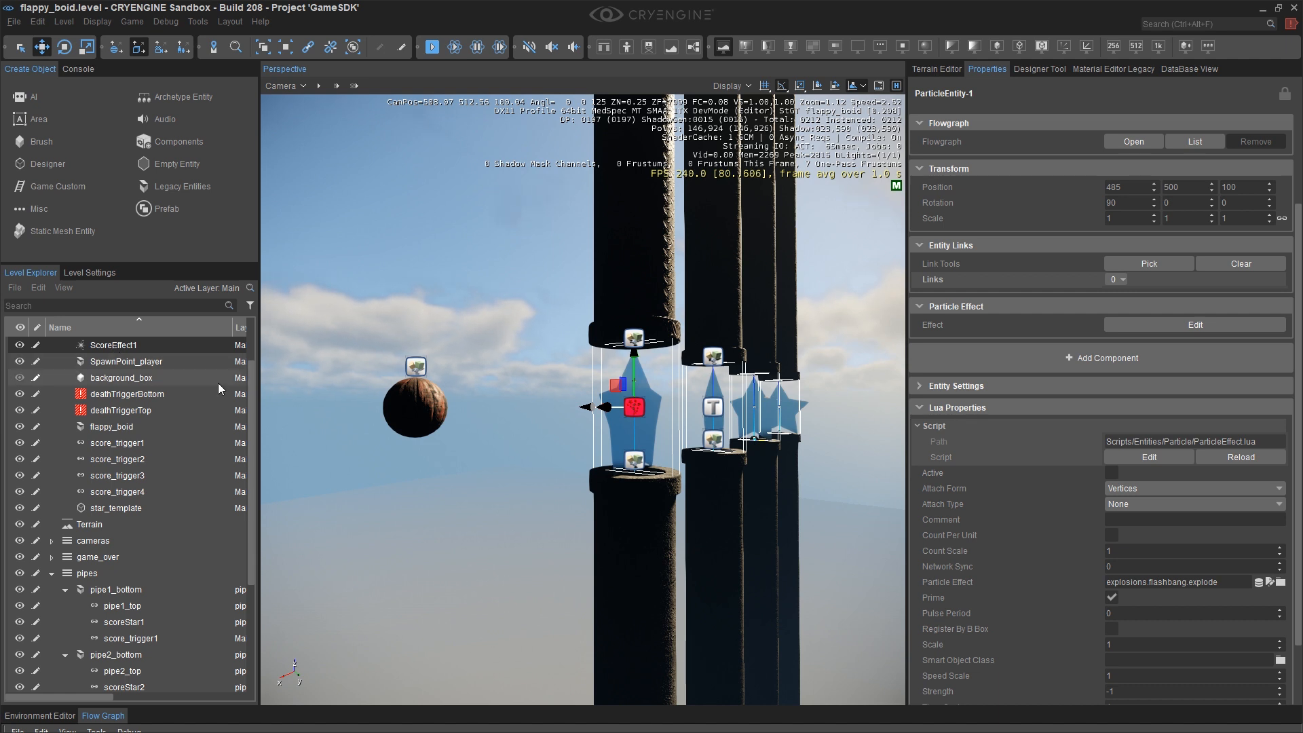
Add the selected ScoreEffect1 entity as a node in FG_main's scoring group, beside the score_trigger1 node
click(104, 715)
scroll(379, 284, down, 8)
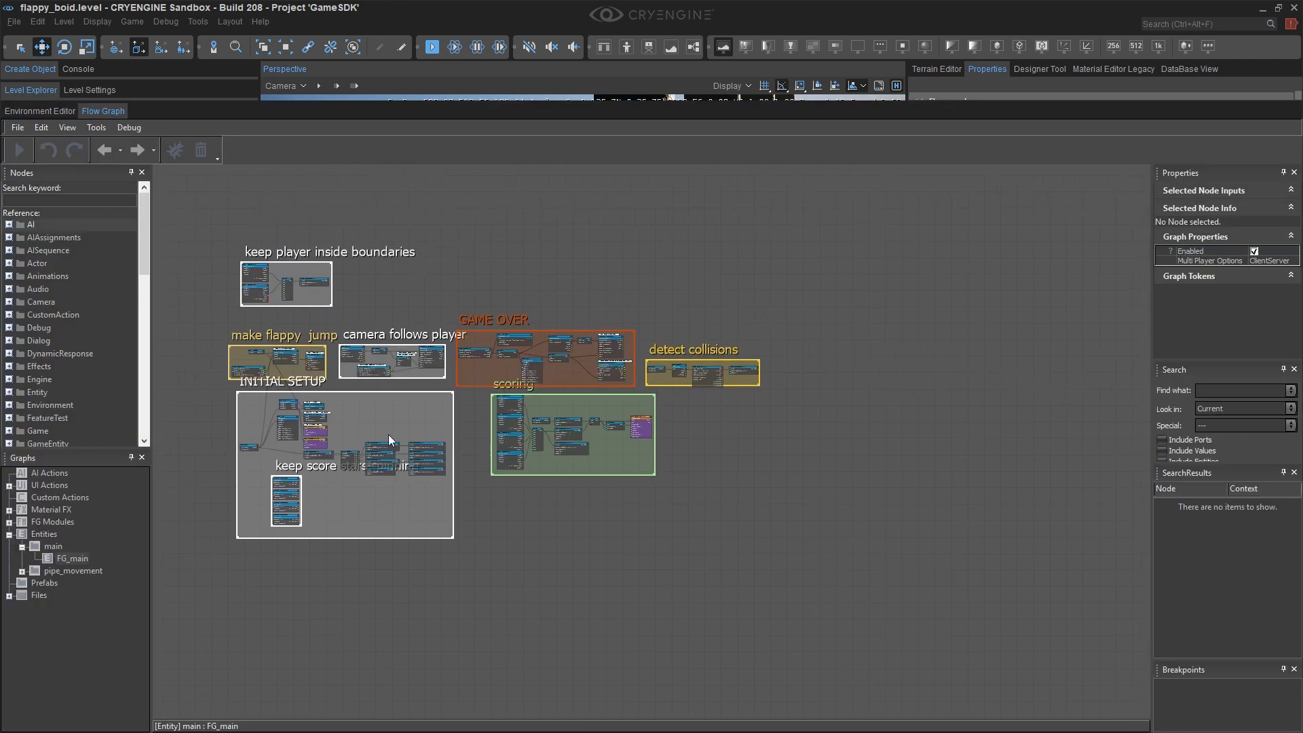
scroll(446, 455, up, 6)
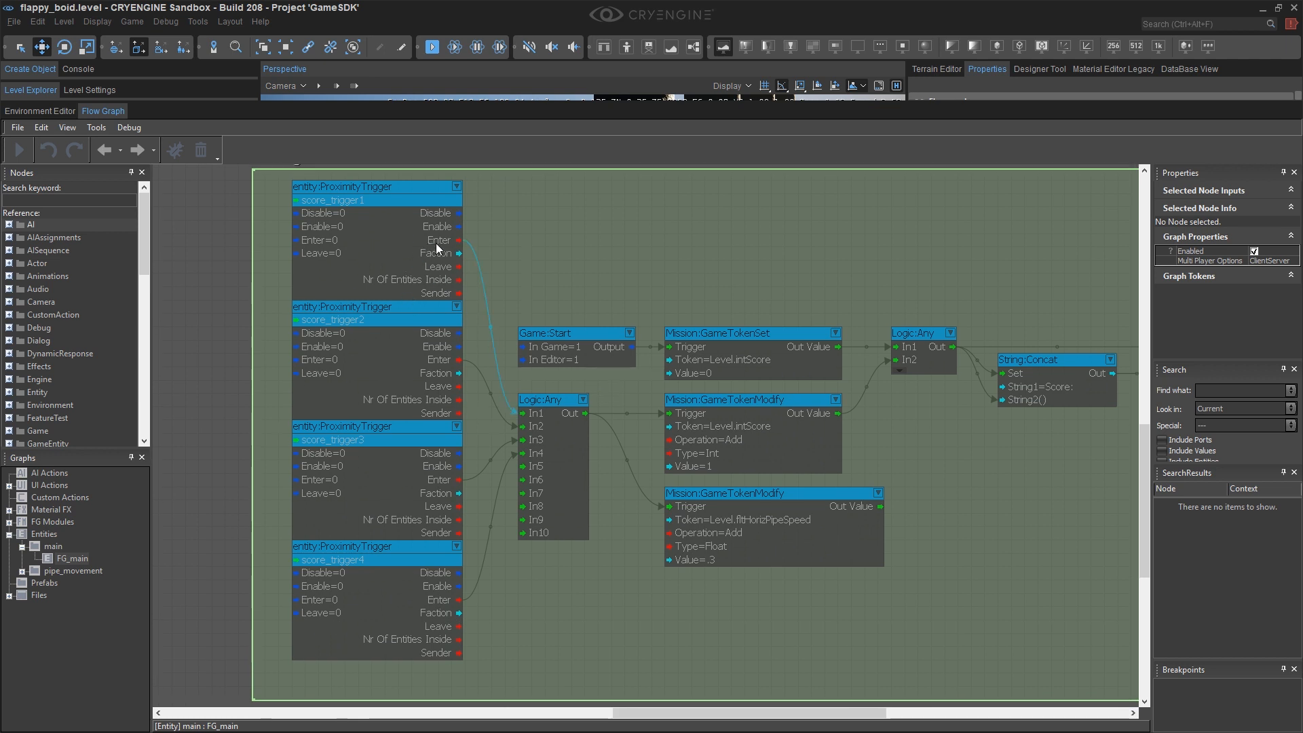
right_drag(547, 210, 557, 207)
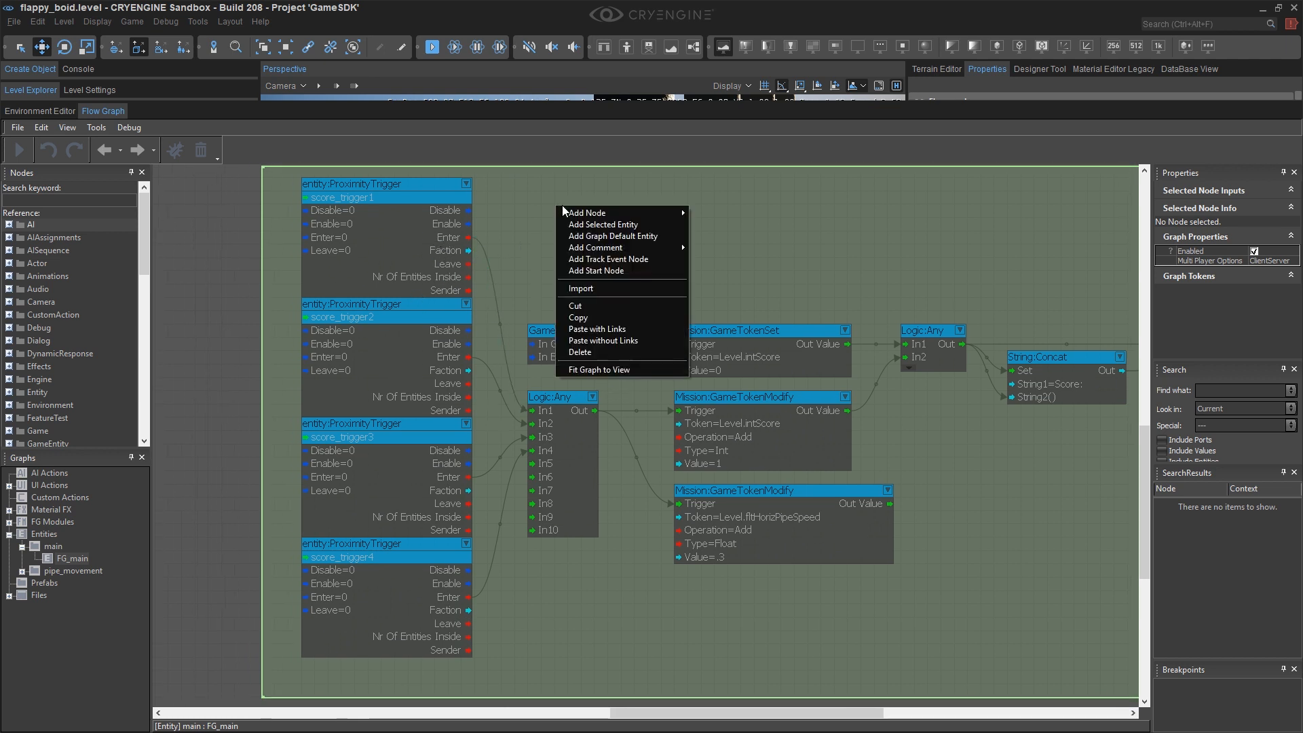
click(592, 236)
drag(592, 212, 589, 180)
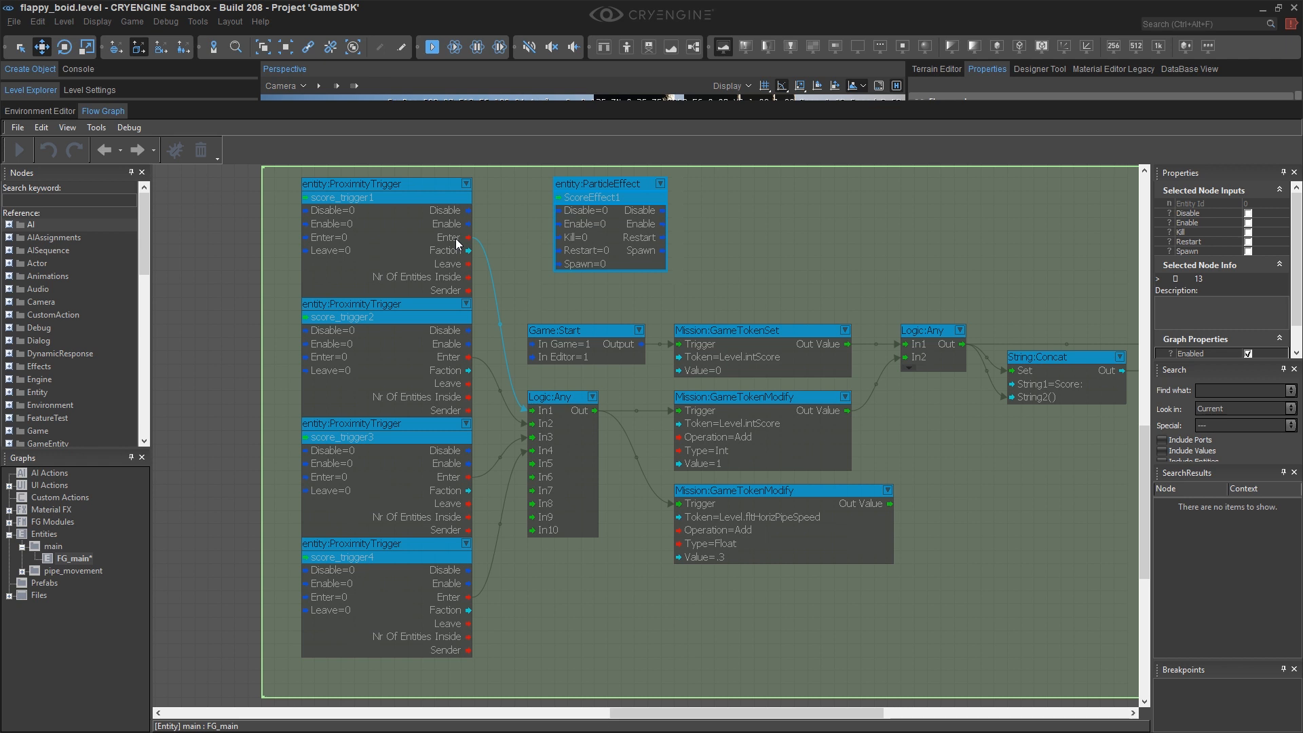
Connect score_trigger1's Enter output to ScoreEffect1's Enable and Spawn inputs, and align the effect node with the trigger node
drag(455, 238, 459, 239)
drag(567, 246, 575, 200)
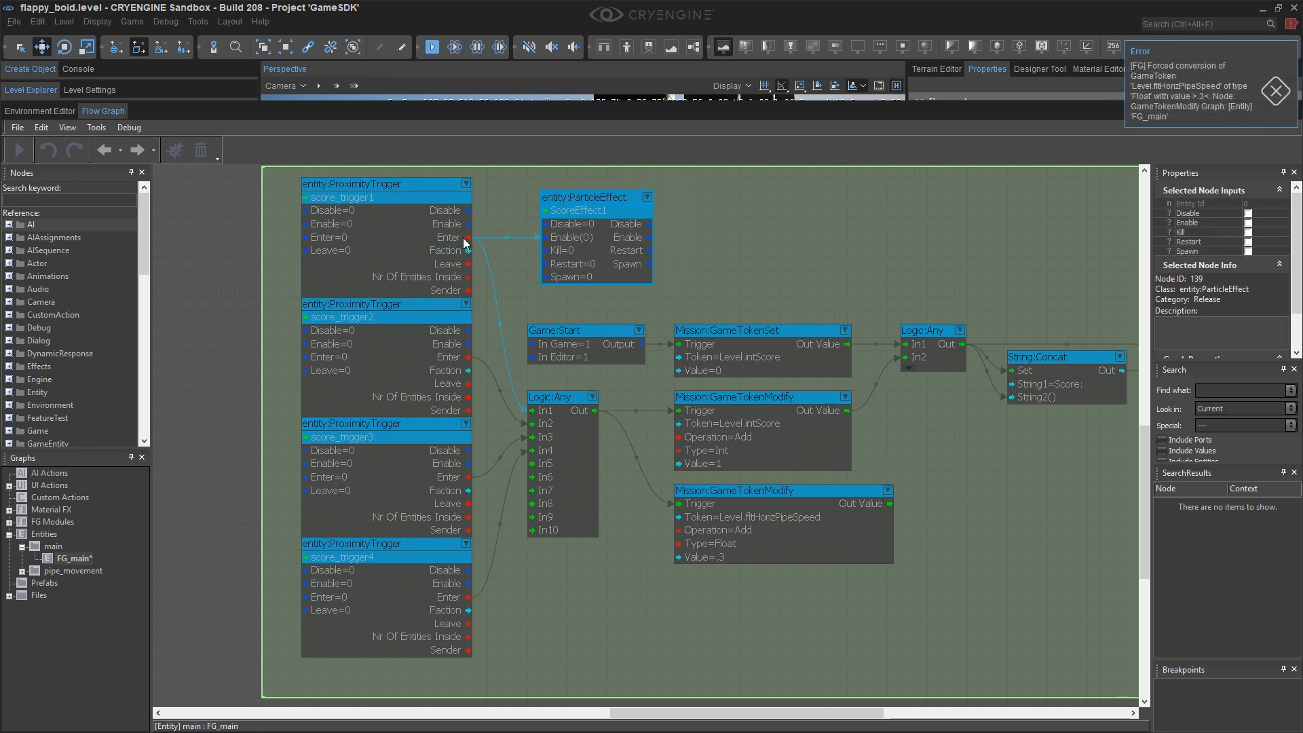
drag(464, 237, 538, 276)
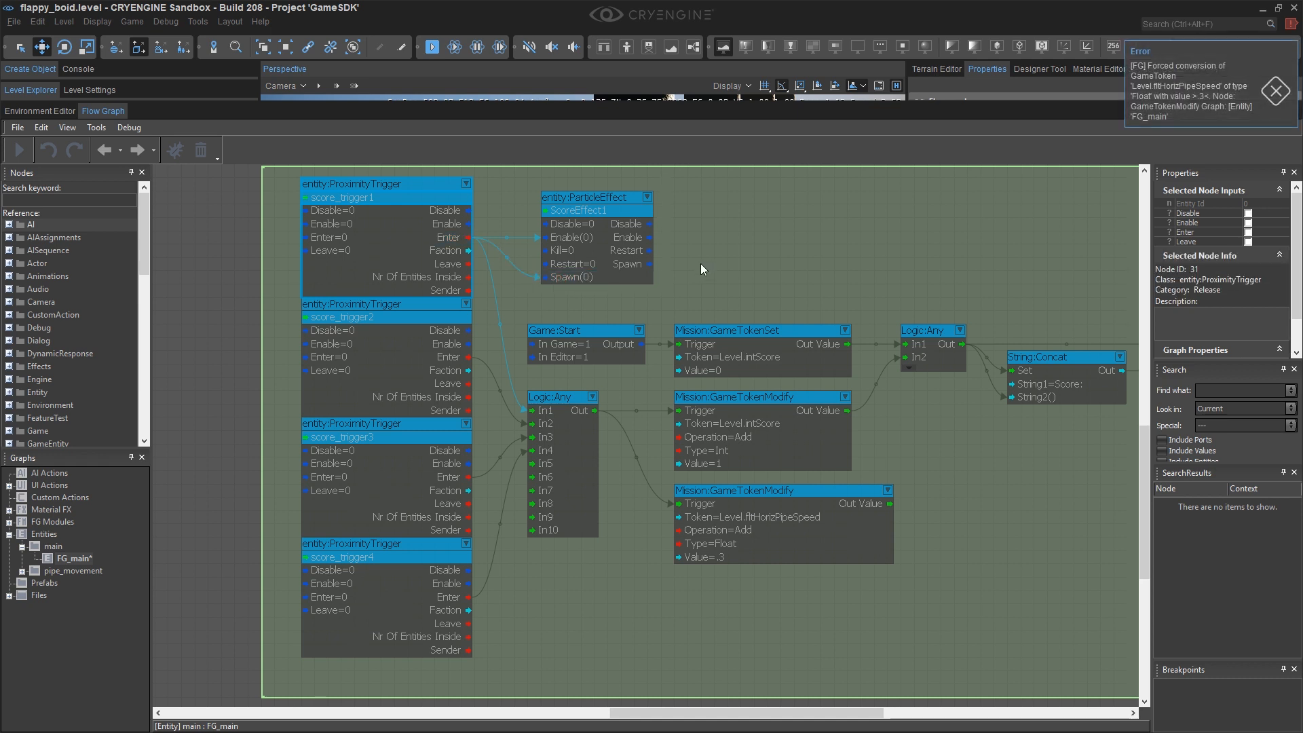
drag(625, 220, 597, 193)
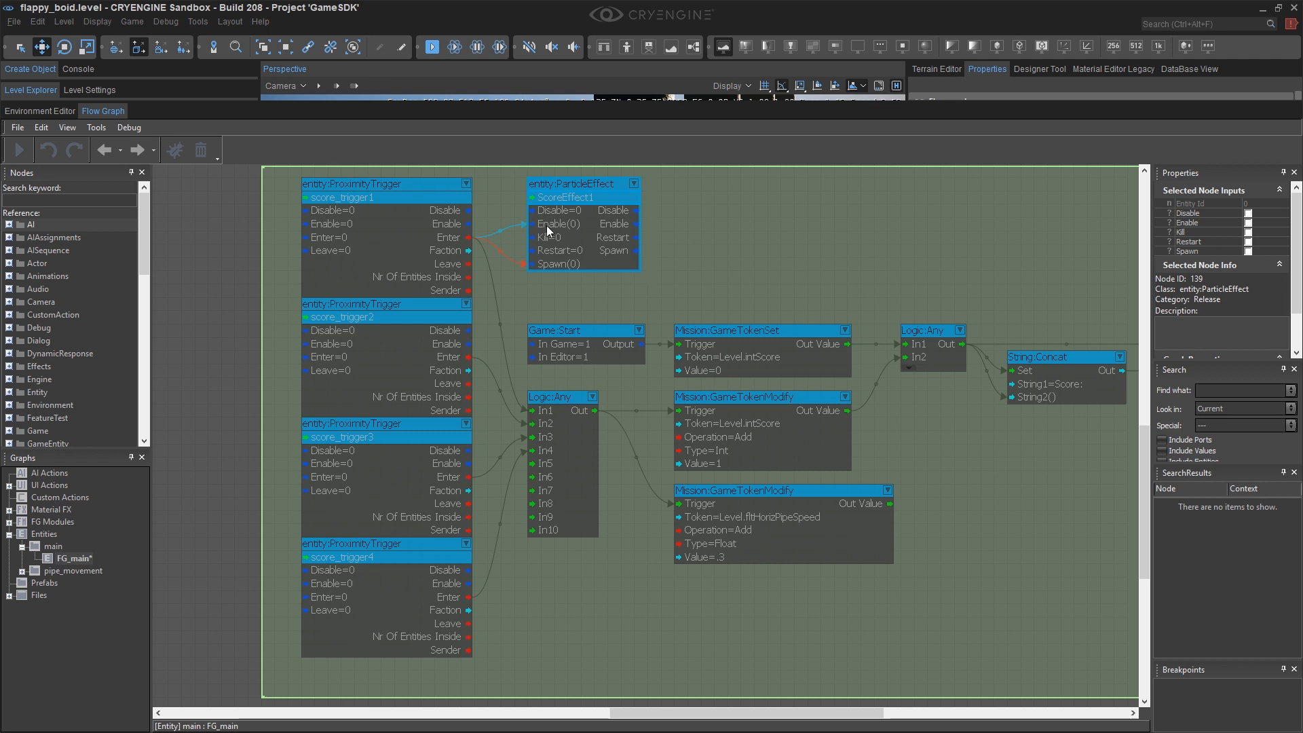
Add a second ScoreEffect1 node in the INITIAL SETUP group, beside the "keep score stars spinning" nodes
scroll(482, 272, down, 5)
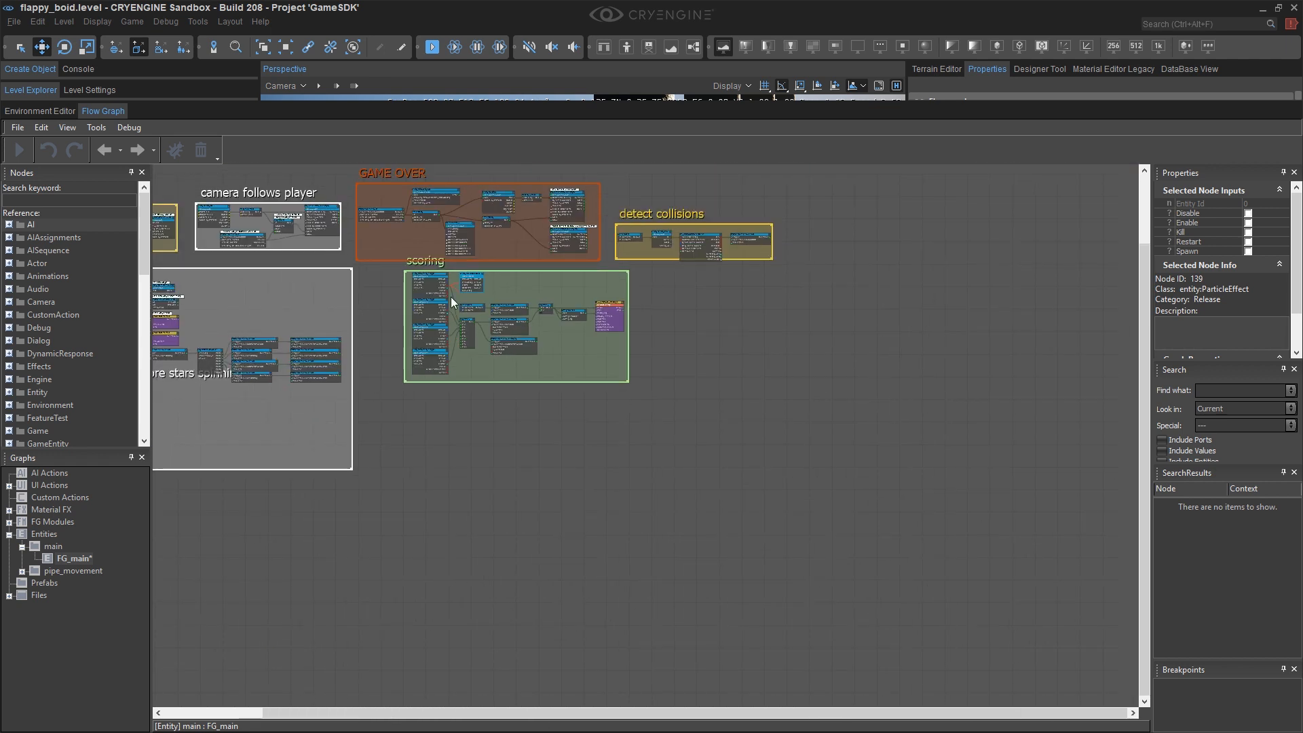
right_drag(336, 336, 628, 311)
right_drag(455, 372, 441, 316)
scroll(550, 364, up, 5)
scroll(547, 364, up, 3)
right_click(551, 323)
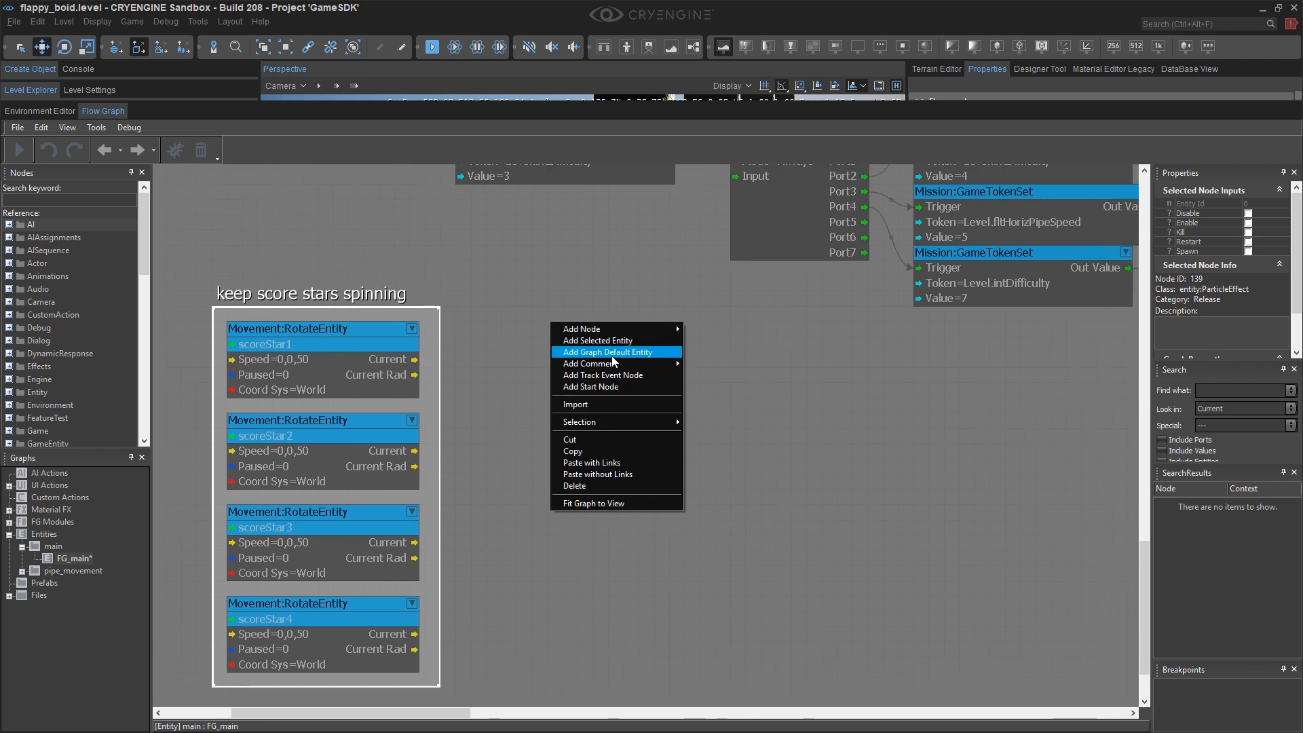
click(615, 344)
drag(612, 340, 645, 330)
Connect the Game:Start node's output to the Disable input of the ScoreEffect1 node in the INITIAL SETUP group
scroll(528, 308, down, 5)
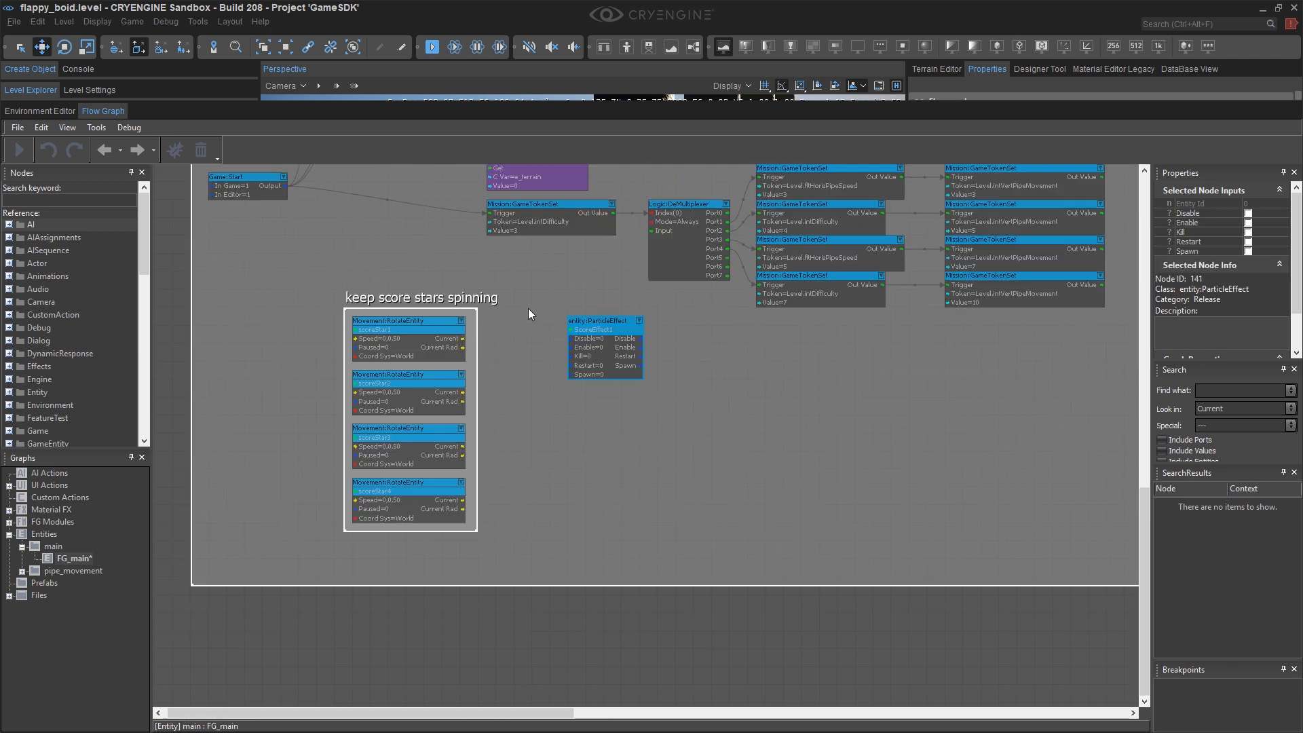
right_drag(421, 301, 426, 300)
drag(354, 240, 604, 326)
scroll(583, 372, up, 5)
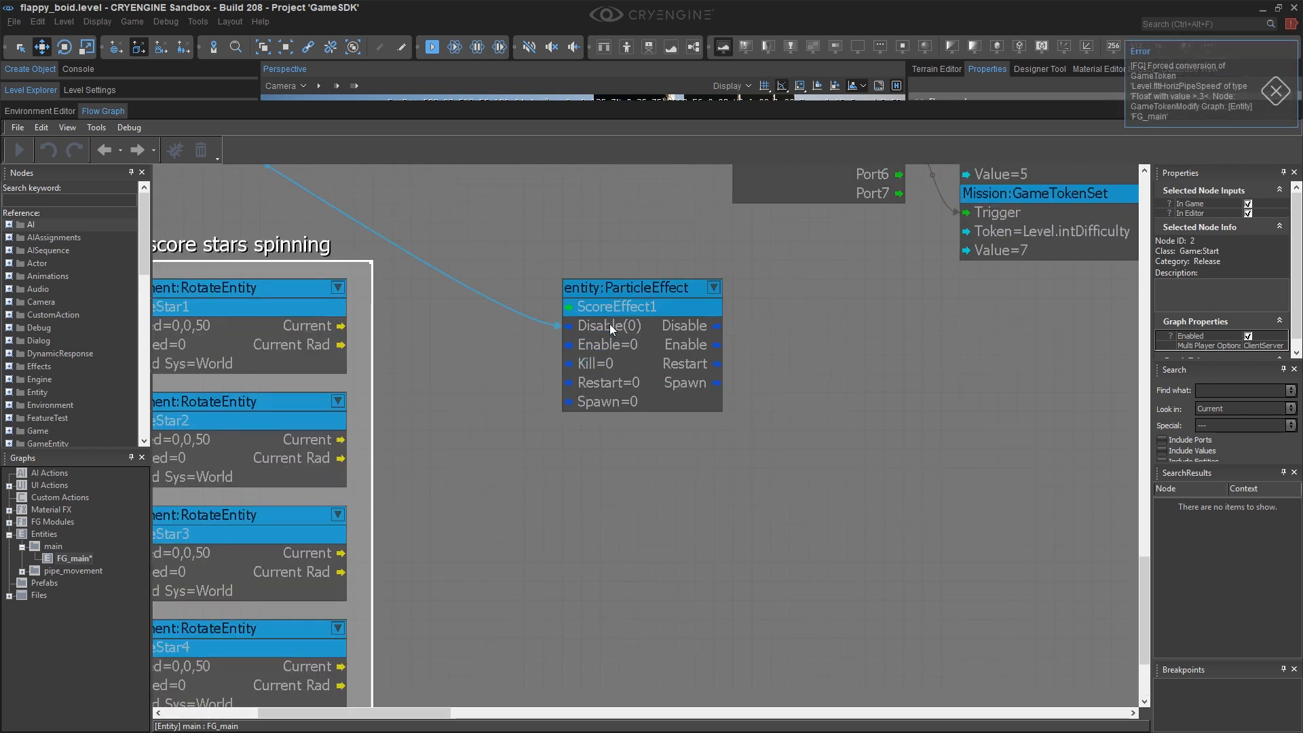
Locate ScoreEffect1 in the level, move it into the pipes layer and link it to pipe1_bottom
click(630, 289)
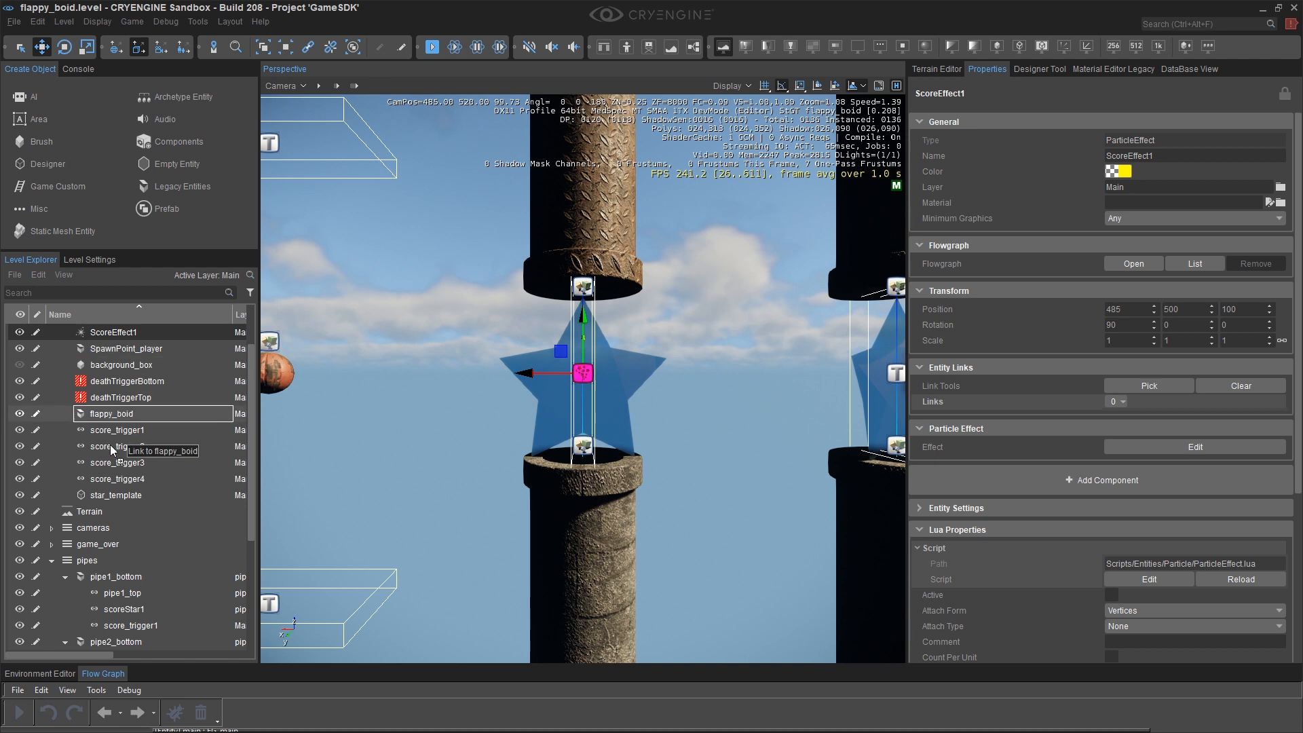
drag(110, 445, 98, 558)
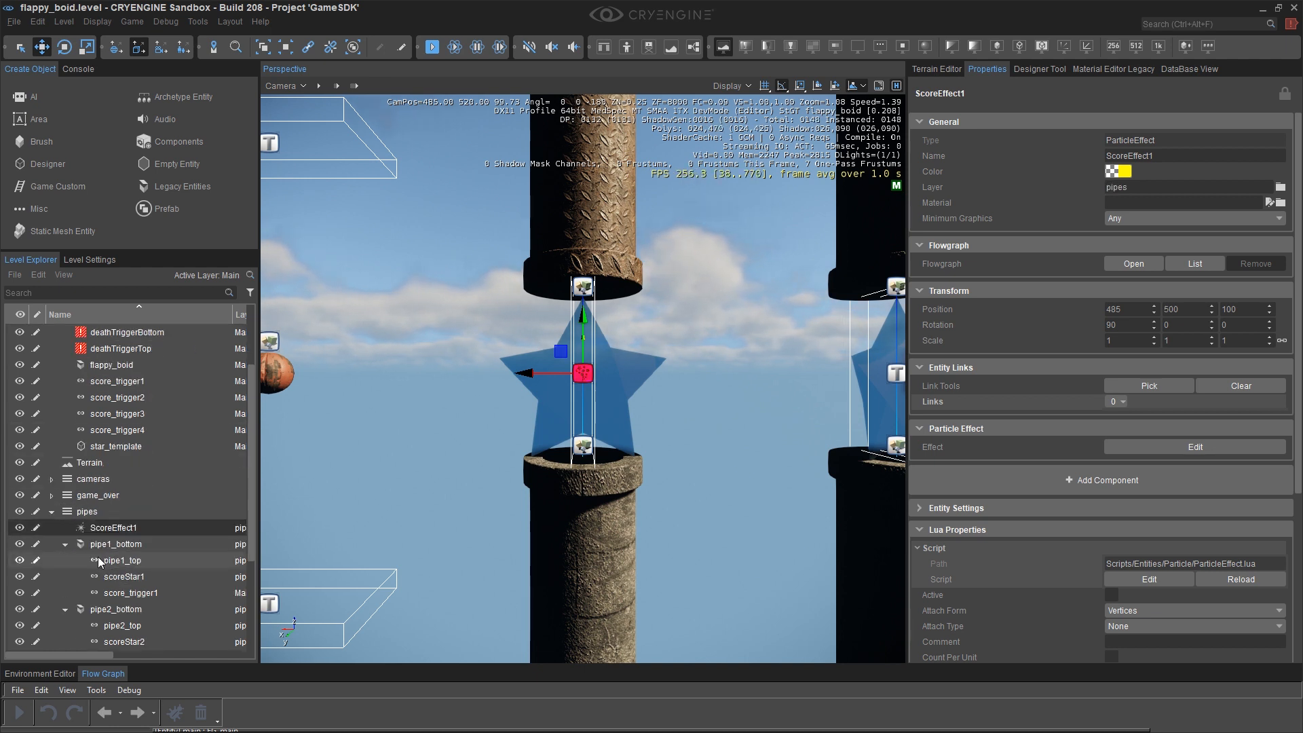
scroll(98, 556, down, 3)
drag(84, 380, 98, 396)
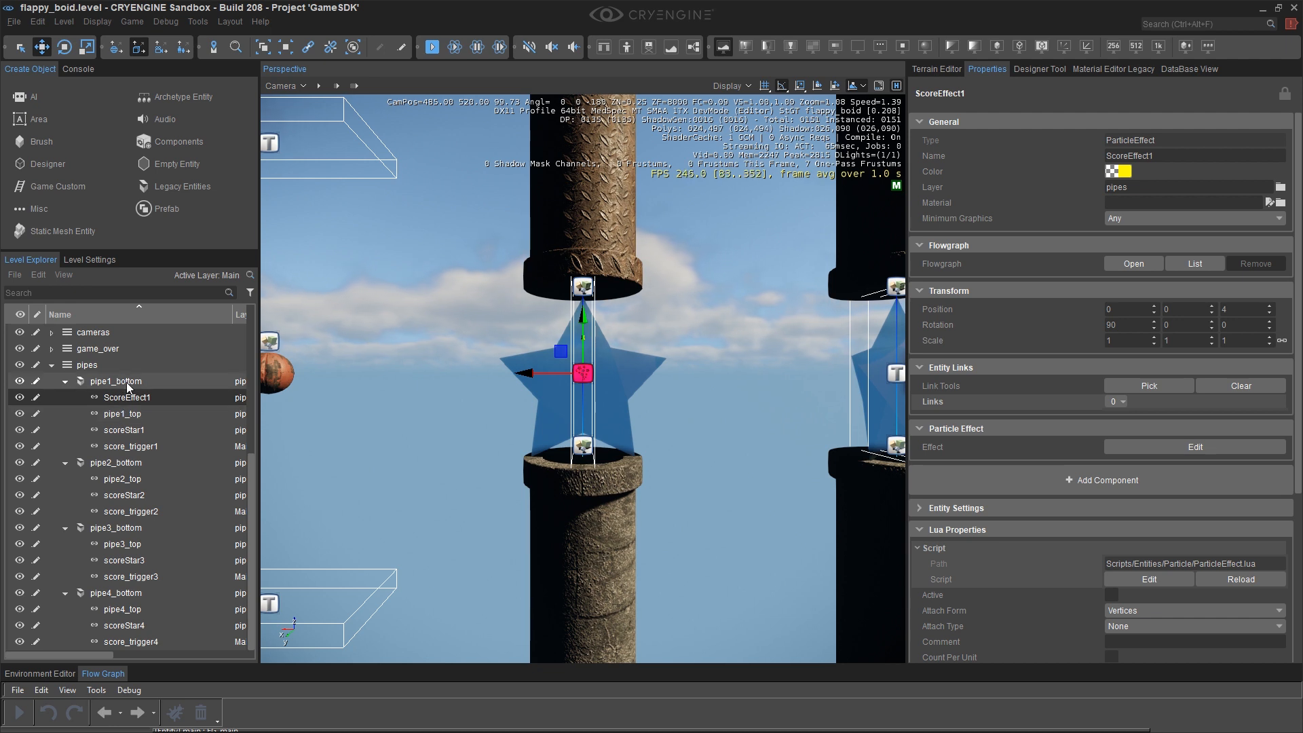
Play the level, fly the boid through the first star to test the score effect, and exit game mode
click(323, 541)
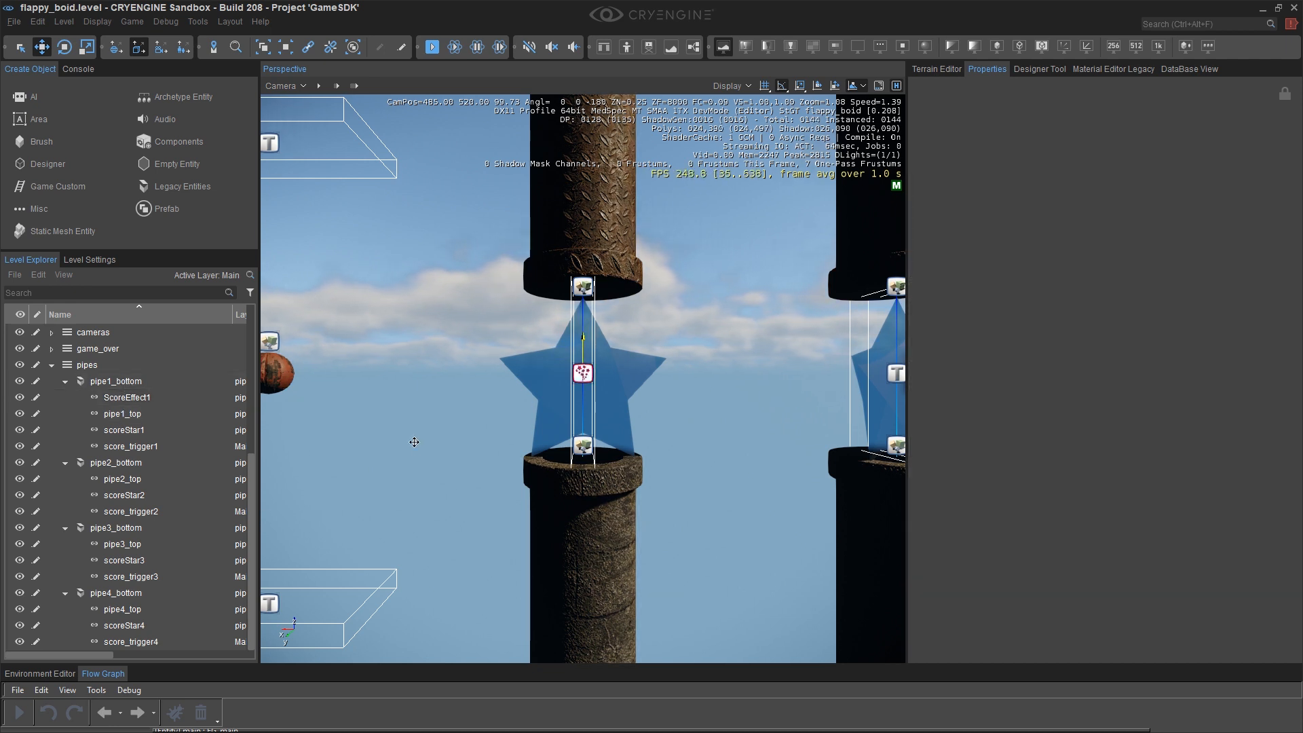
key(F11)
key(ctrl+g)
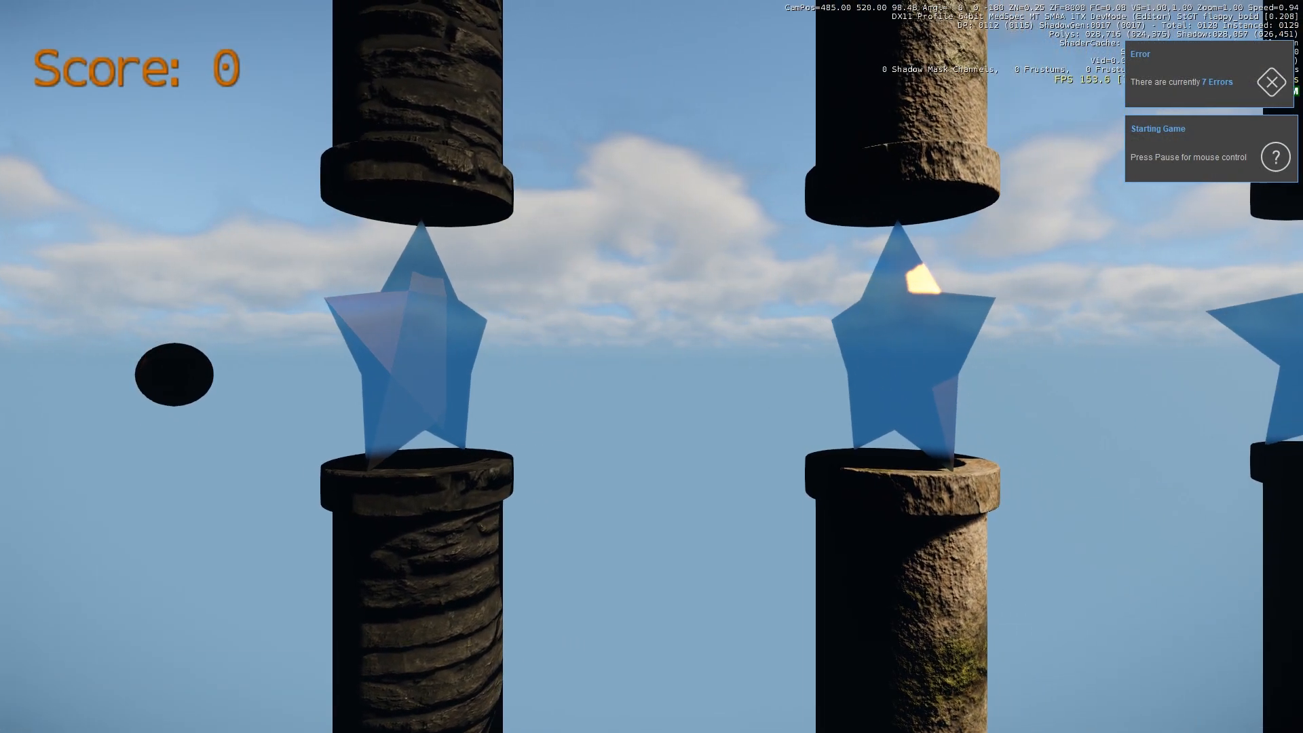
key(space)
key(space)
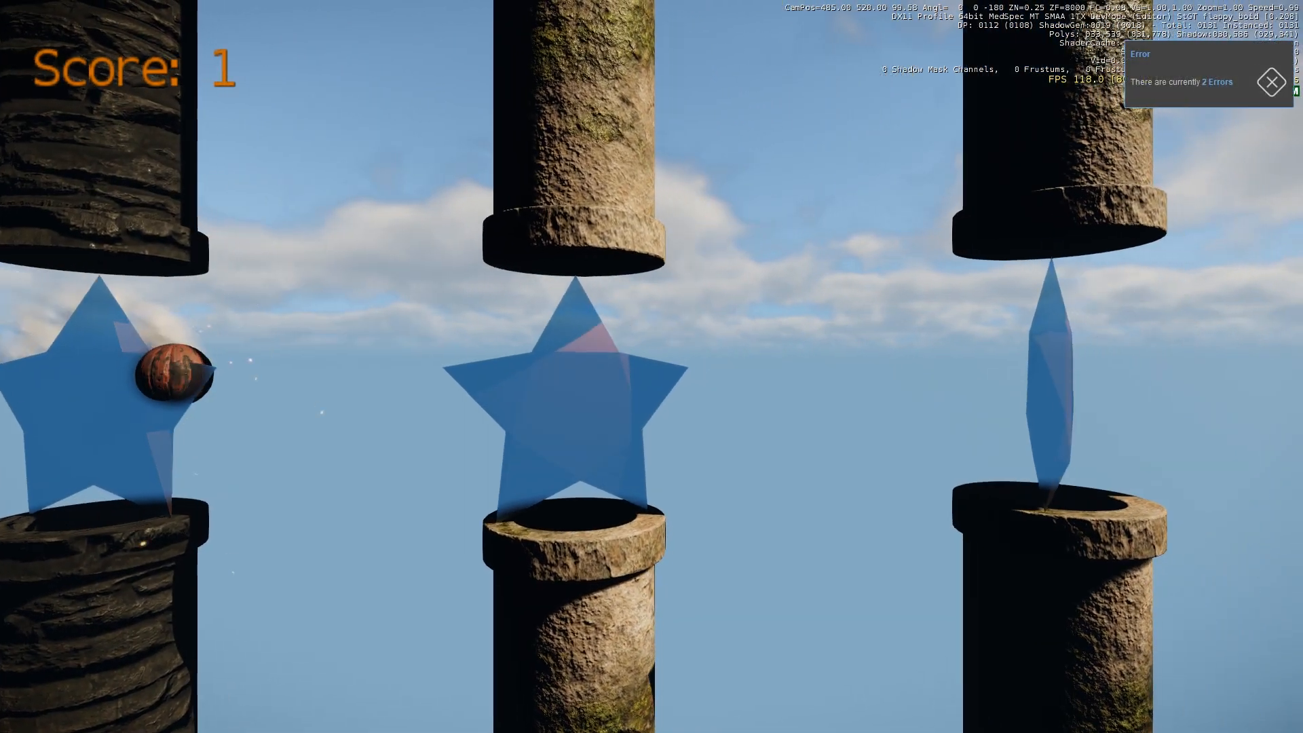
key(space)
key(Escape)
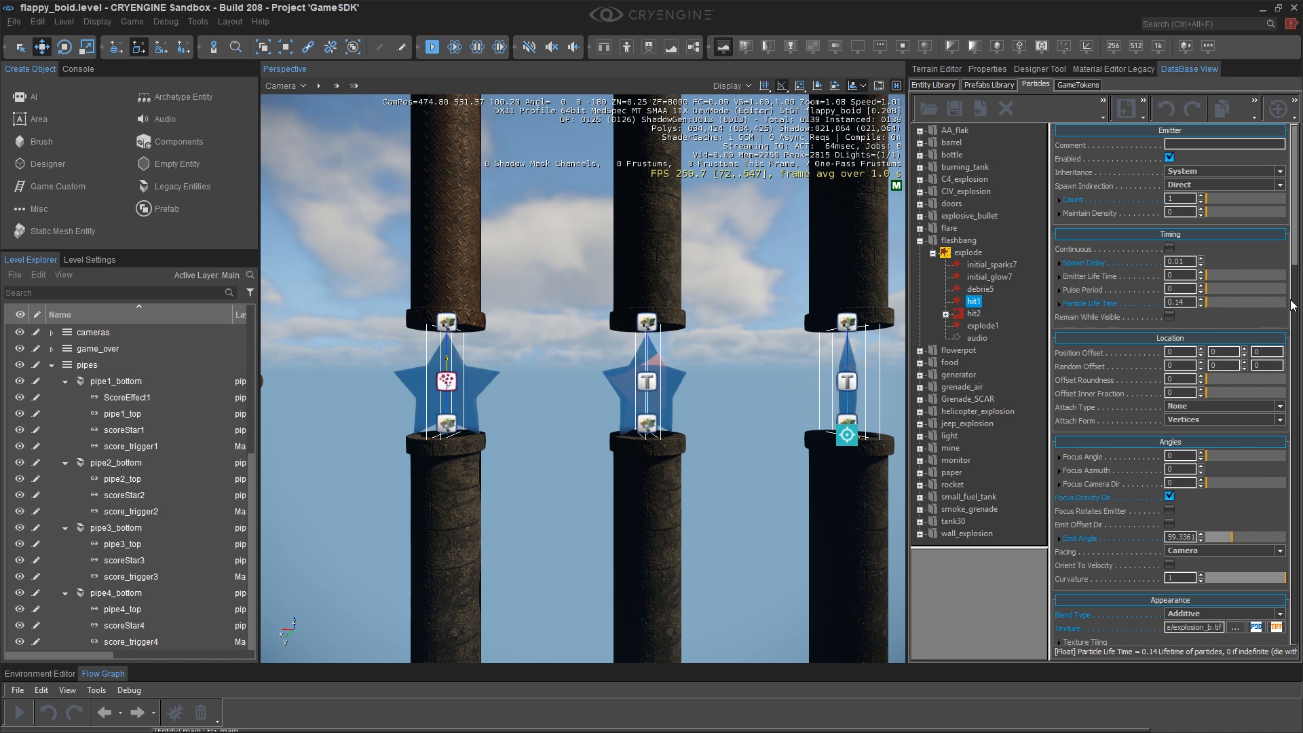
Look through the parameters of flashbang's hit1, hit2 and explode1 sub-effects in the particle library, and collapse the flashbang group
drag(1297, 266, 1297, 645)
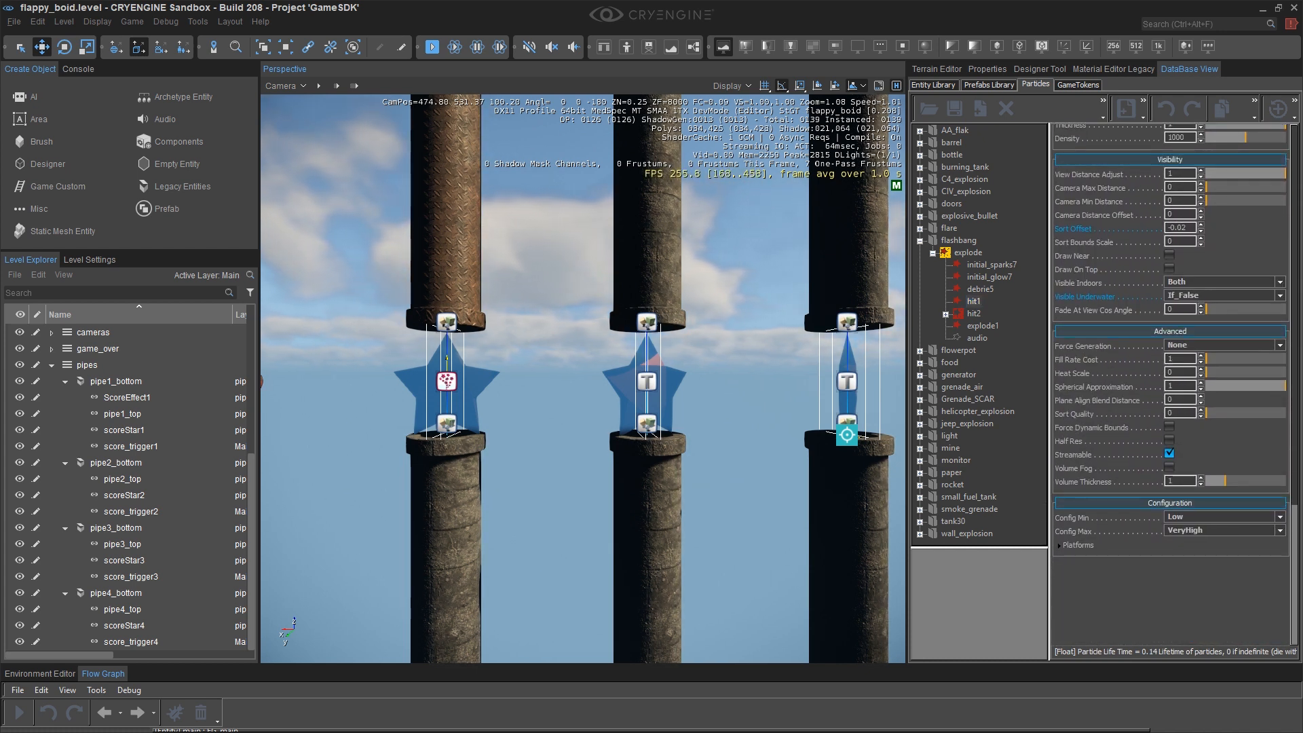
click(973, 314)
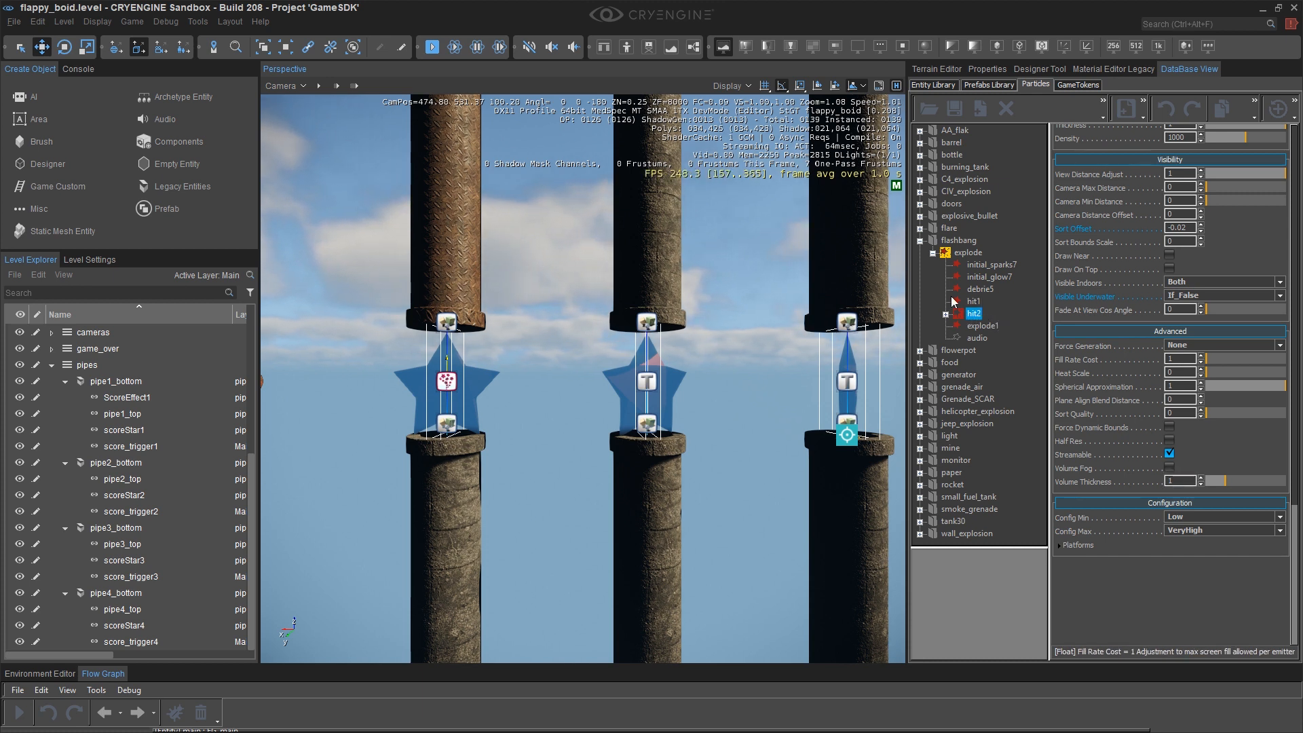
click(980, 327)
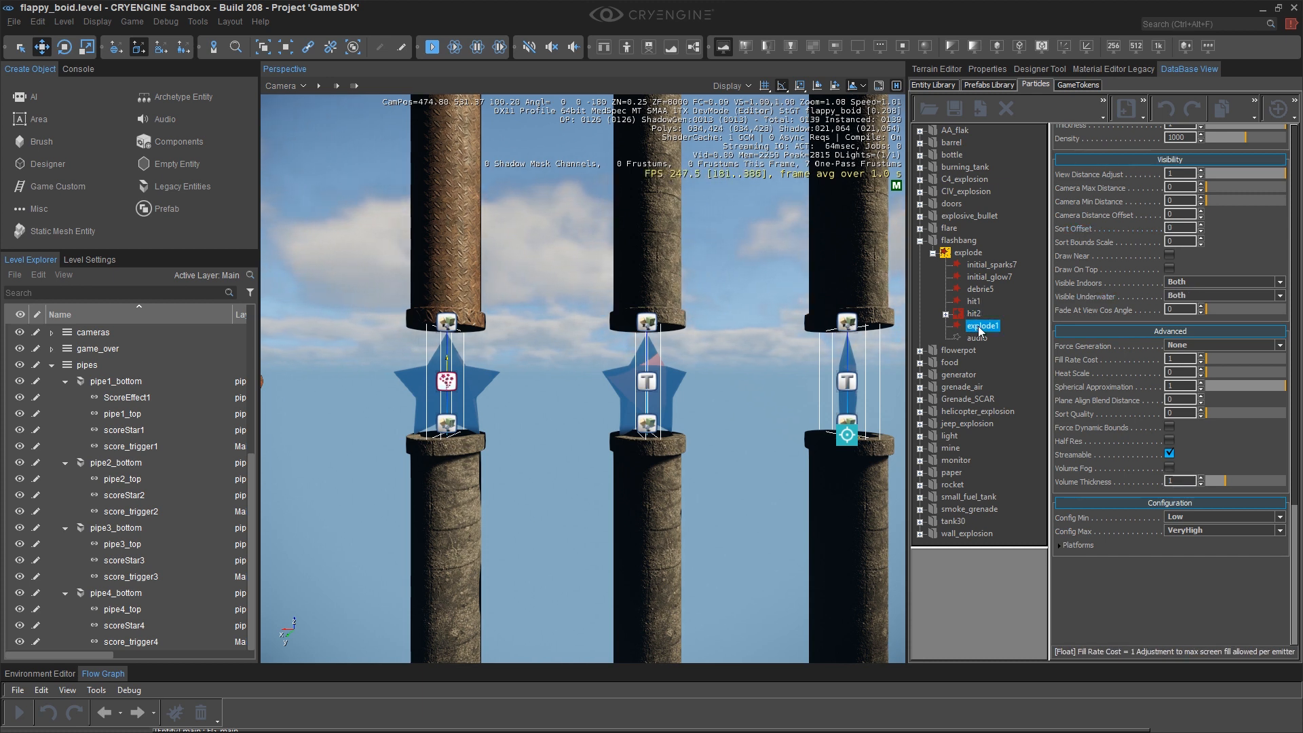
click(920, 241)
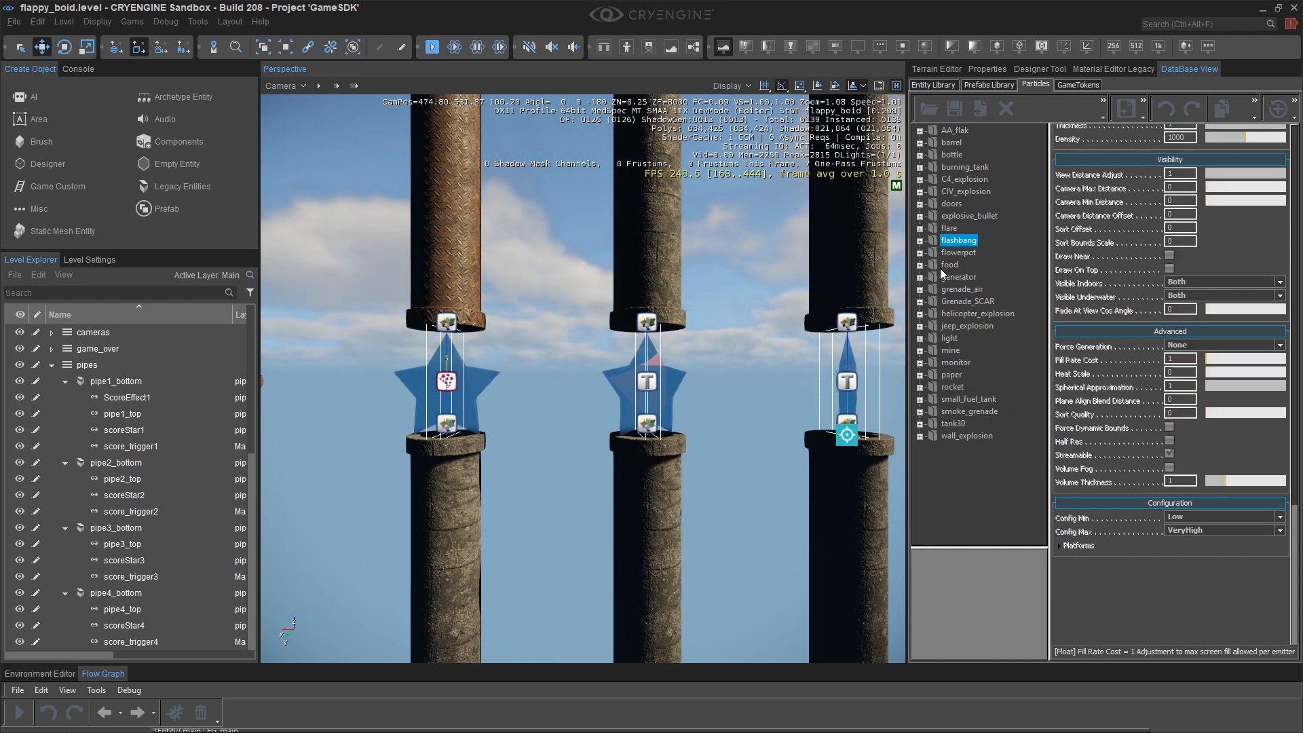
Select ScoreEffect1, expand the Grenade_SCAR particle group and inspect the settings of the sand effect's wind8 emitter
click(132, 399)
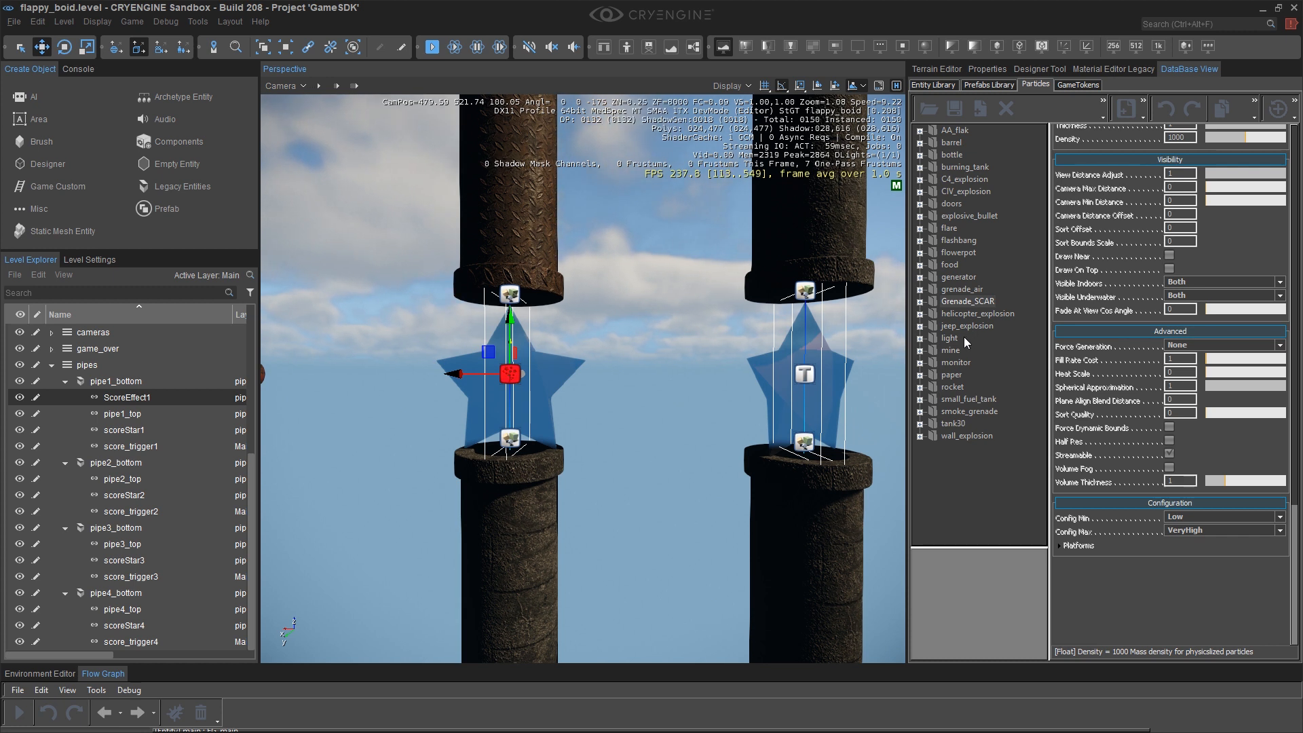
middle_drag(501, 382, 577, 375)
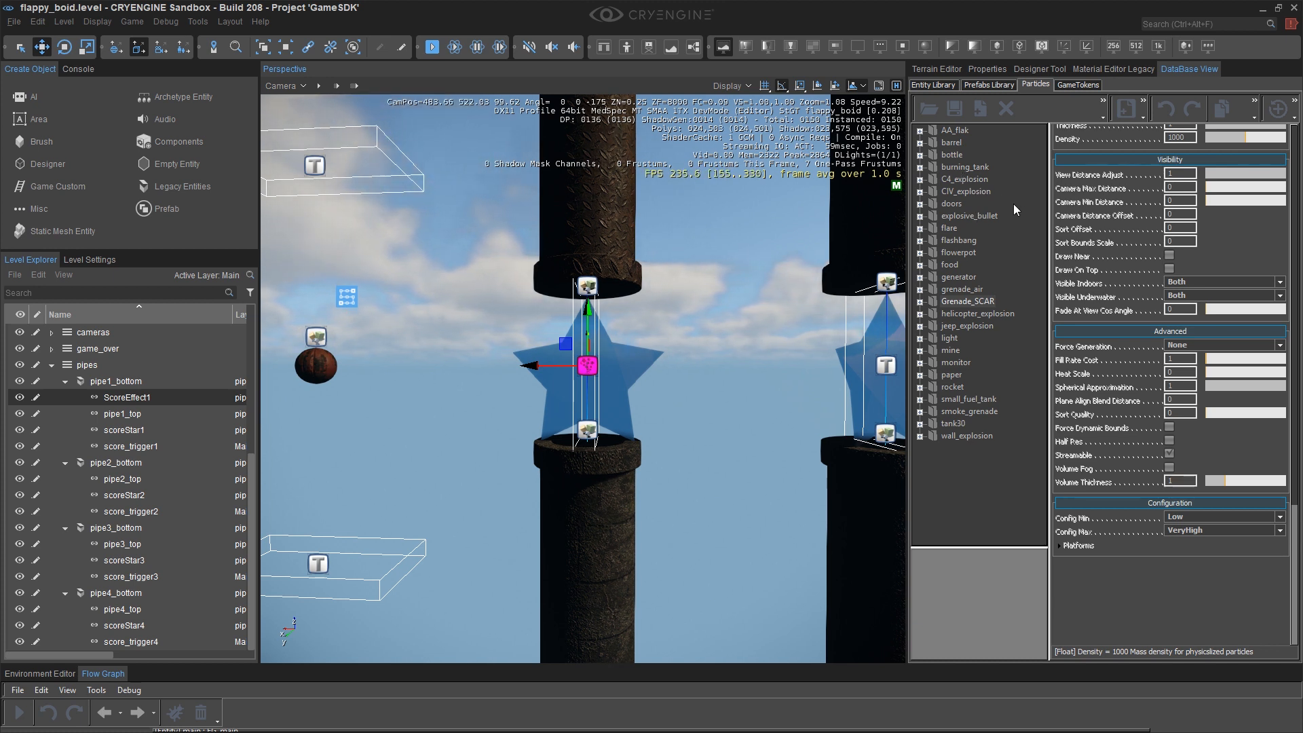
click(920, 301)
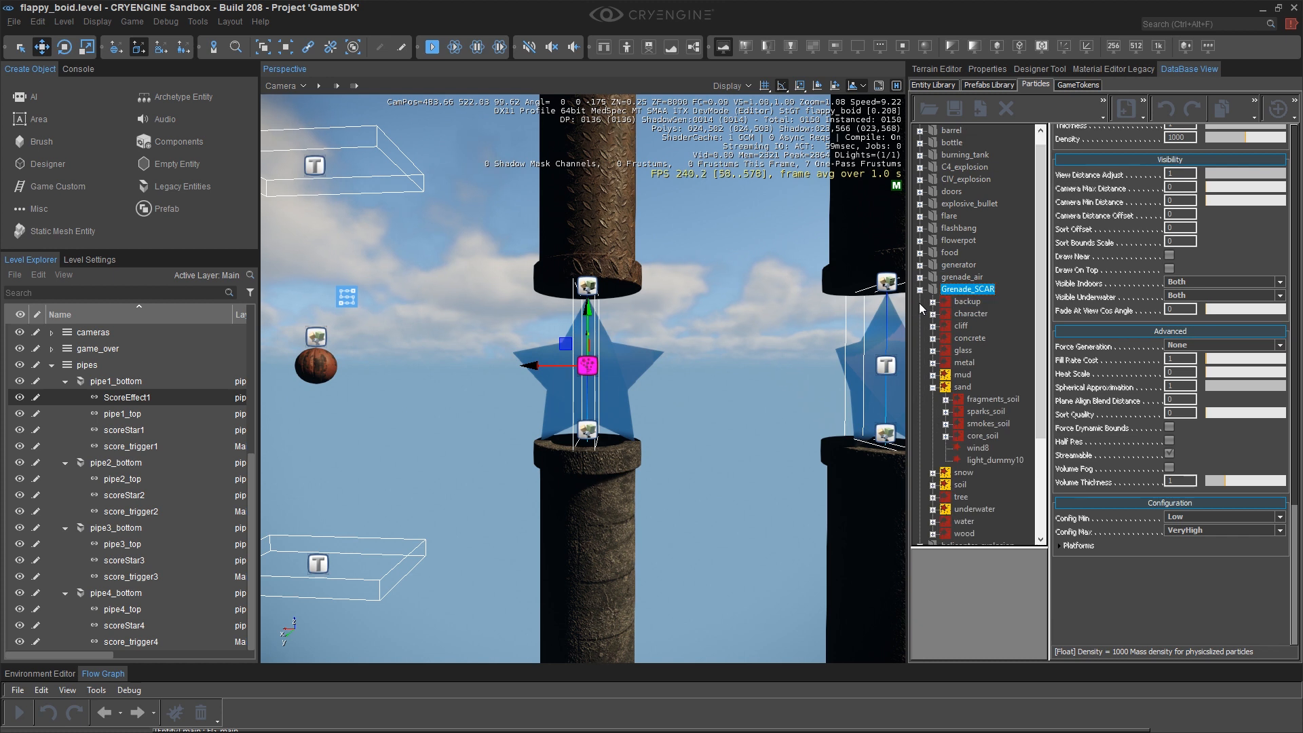
click(948, 387)
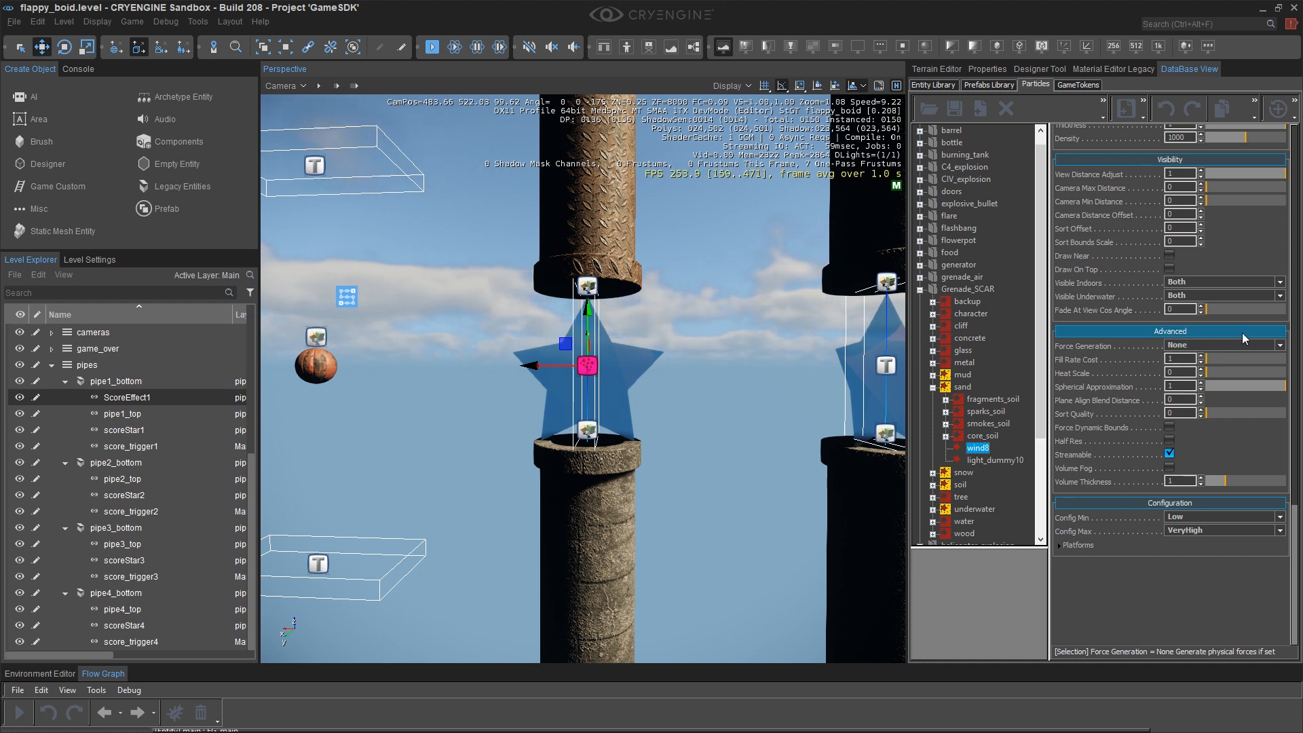
Check wind8's Force Generation options, keep None, and assign the Grenade_SCAR sand effect to the selected ScoreEffect1
click(1280, 346)
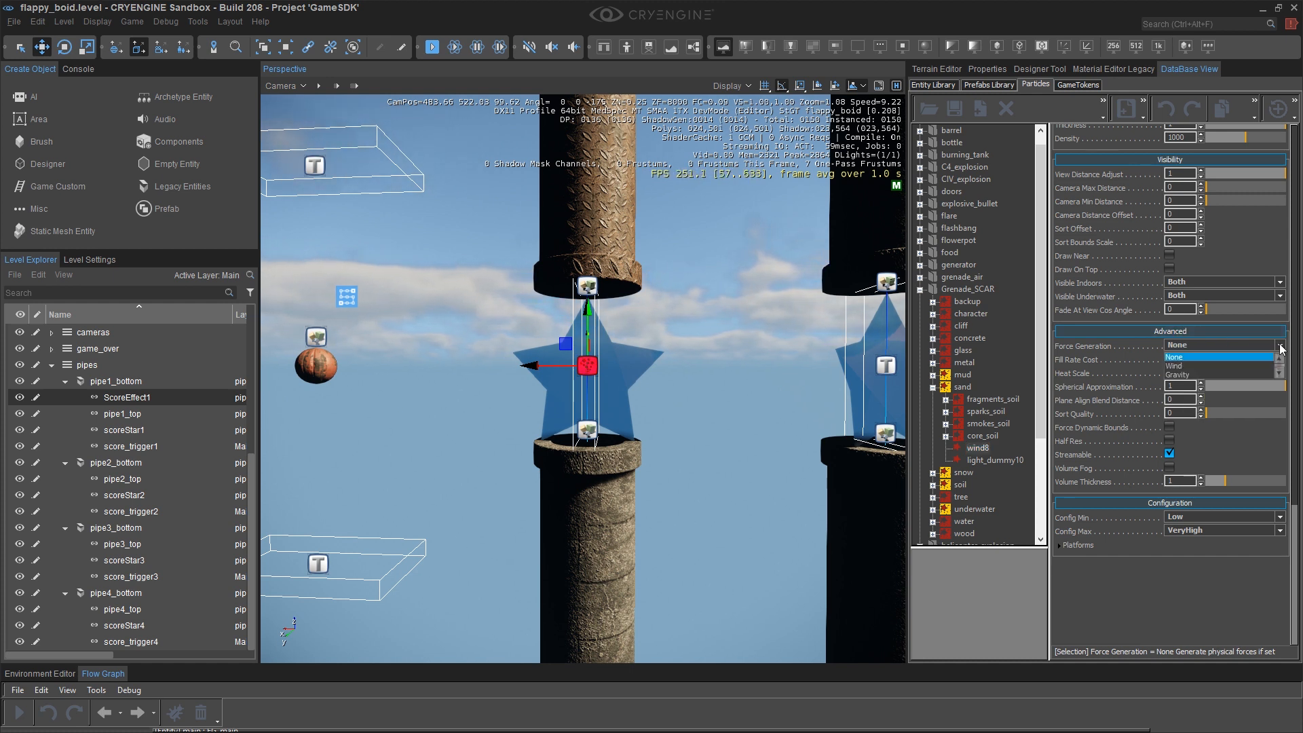
click(1207, 354)
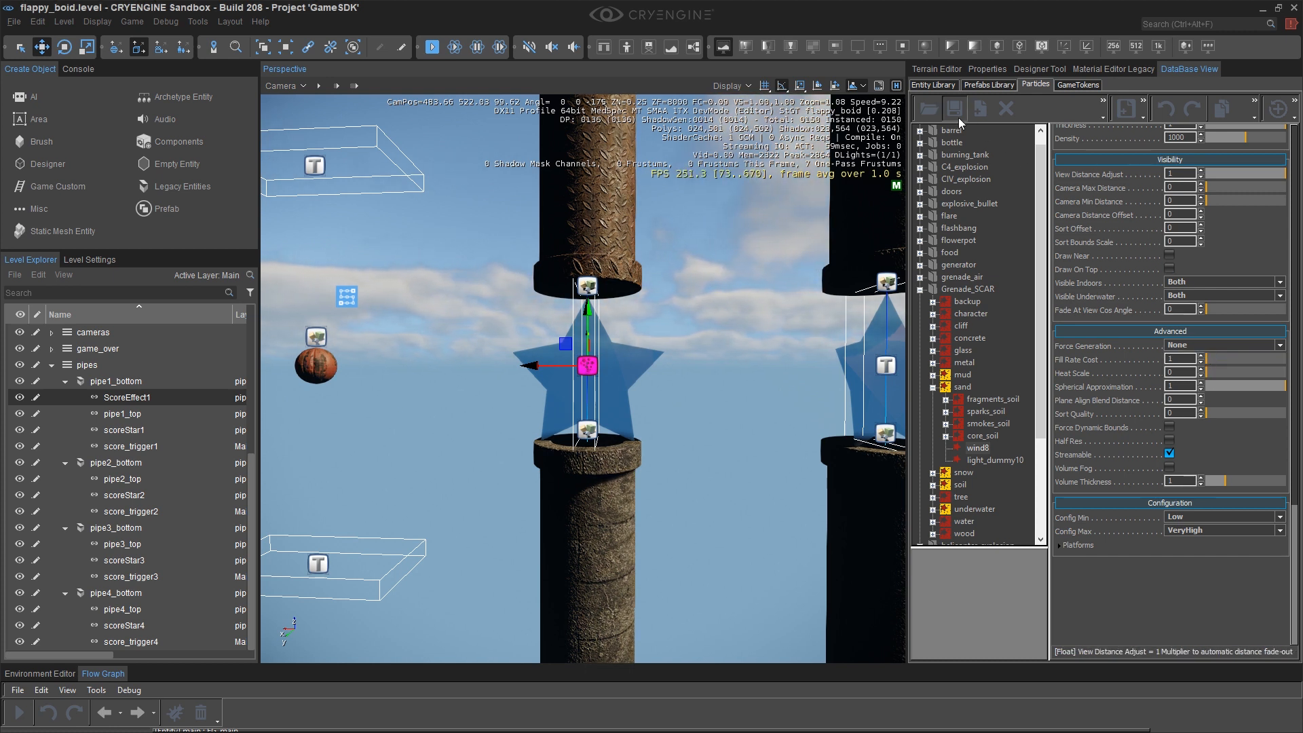
right_click(964, 387)
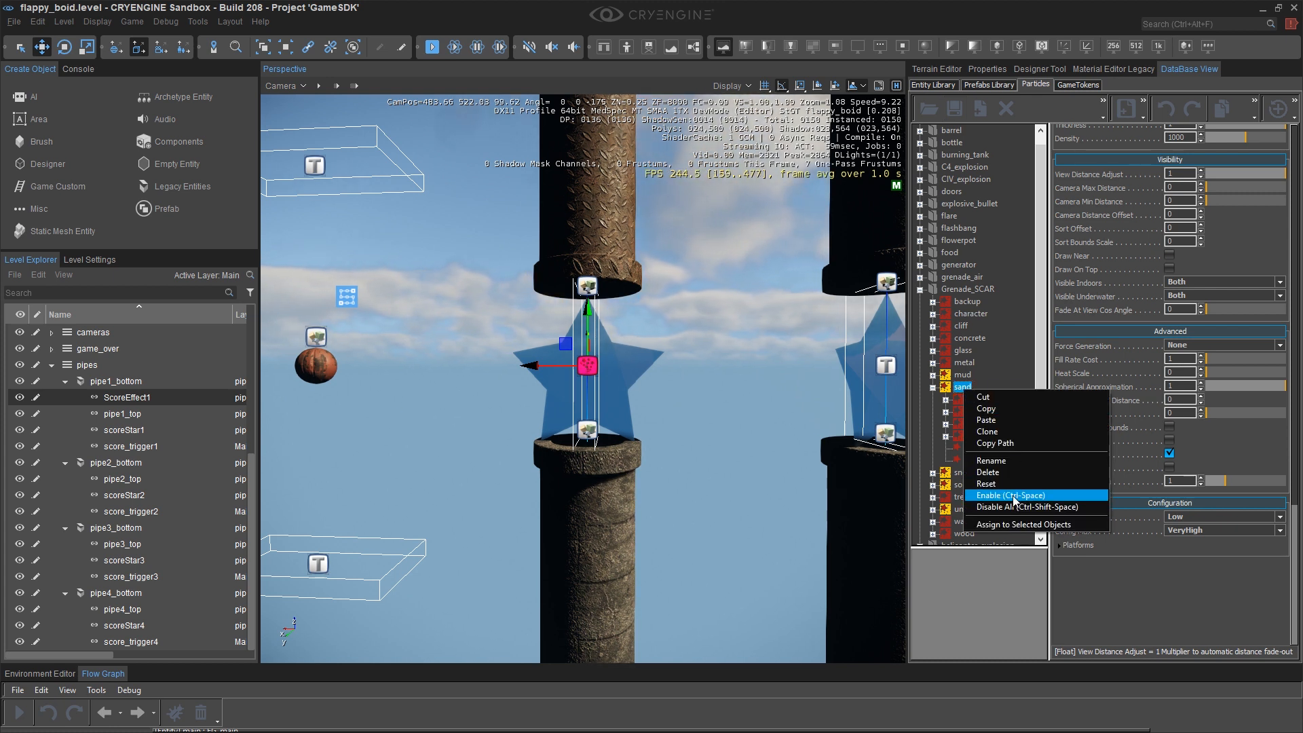
click(1013, 524)
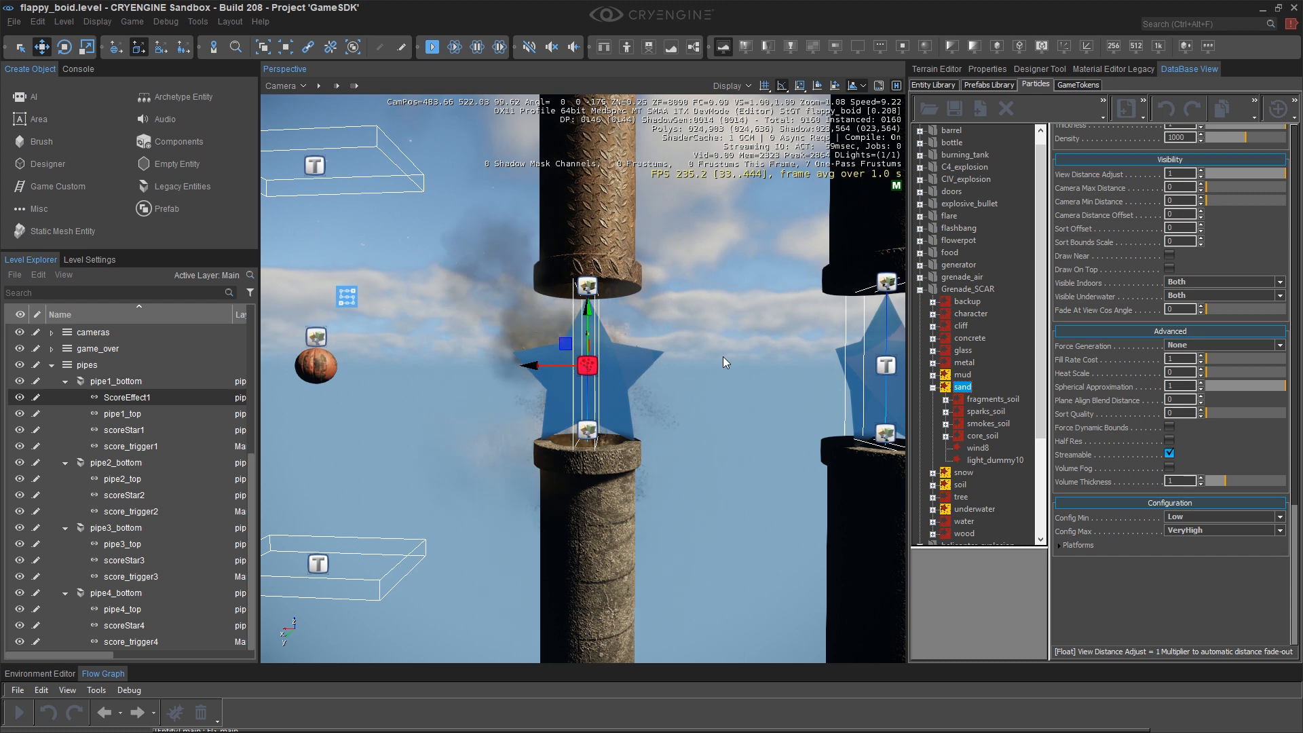
Play the level full screen, fly the boid through the first star to test the sand explosion, and exit game mode
key(F11)
key(ctrl+g)
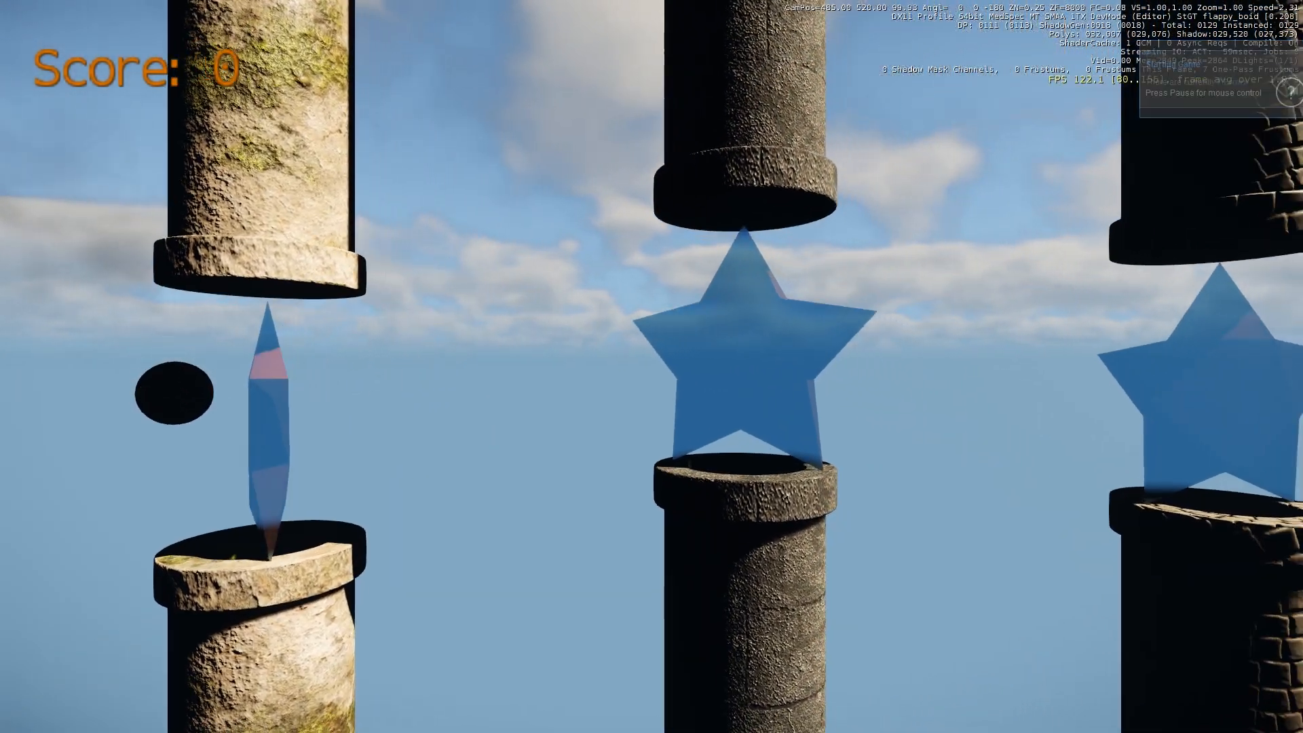
key(space)
key(space)
key(space)
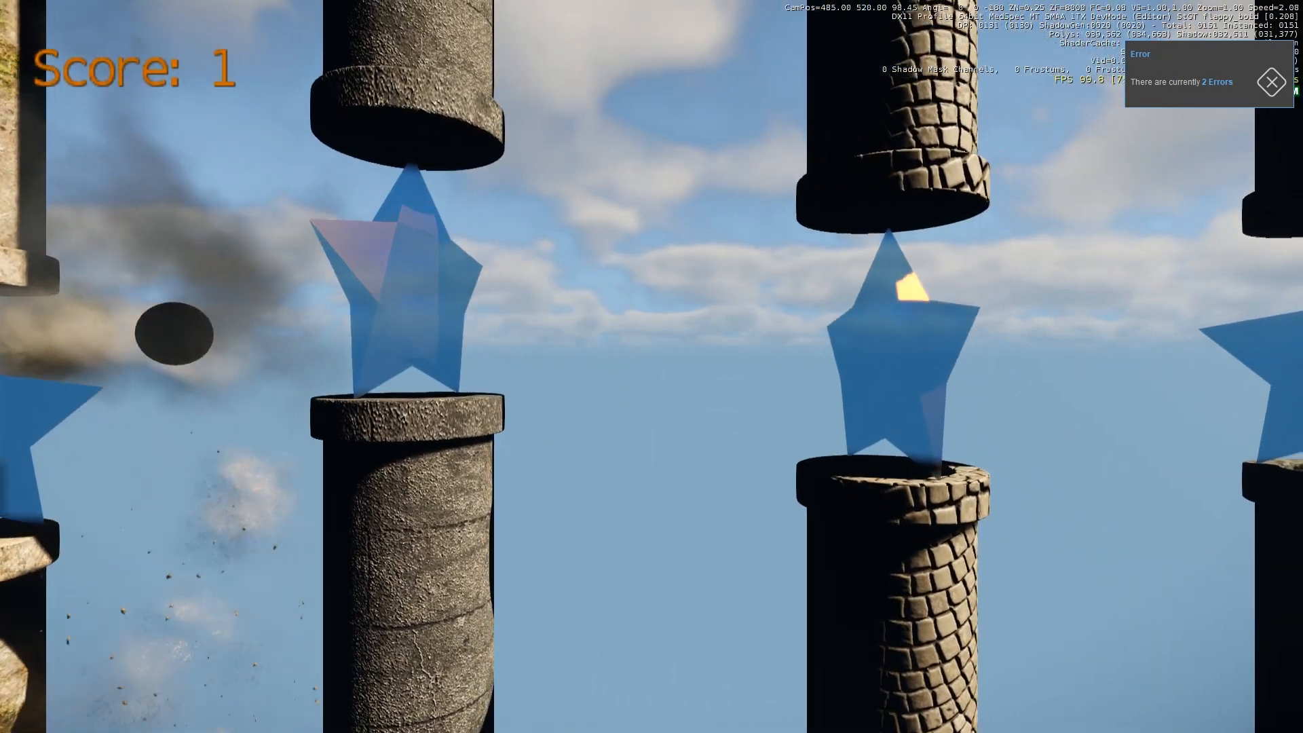
key(Escape)
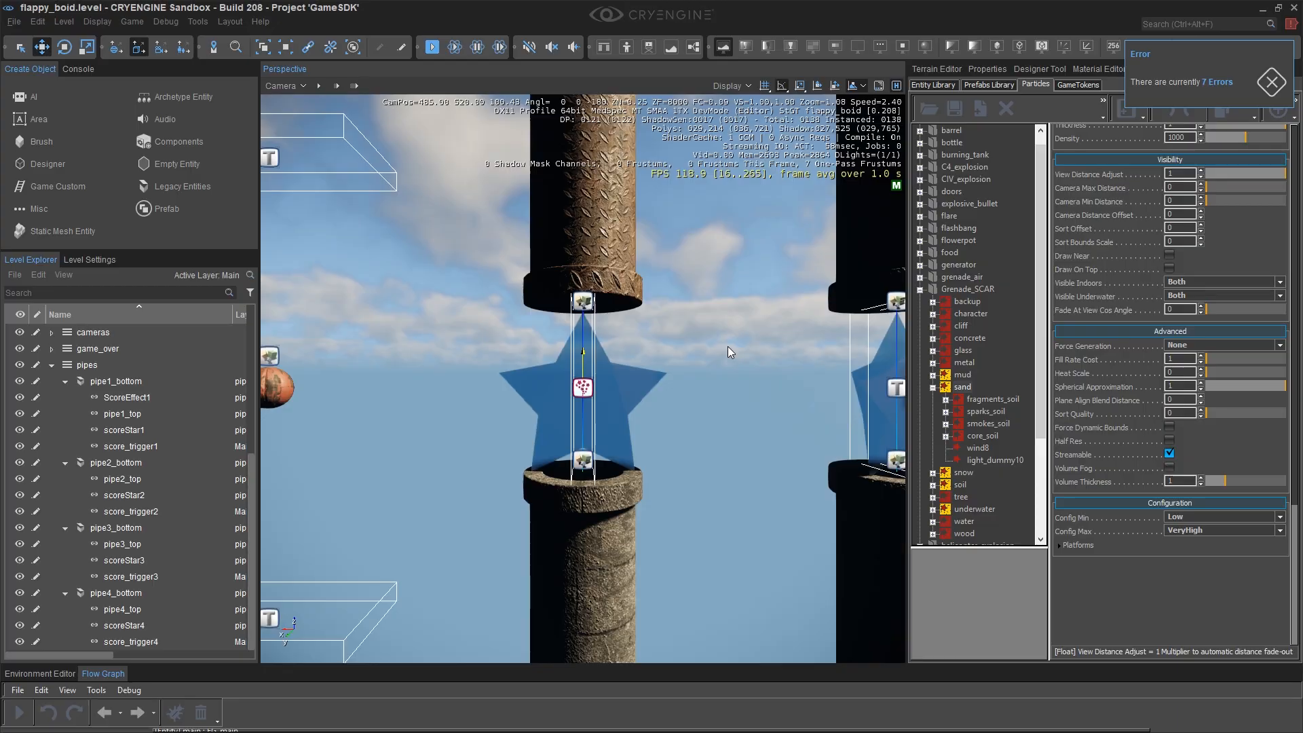
Add scoreStar1 as an entity node above FG_main's scoring section and connect score_trigger1's Enter output to its Hide input
middle_drag(662, 393, 684, 396)
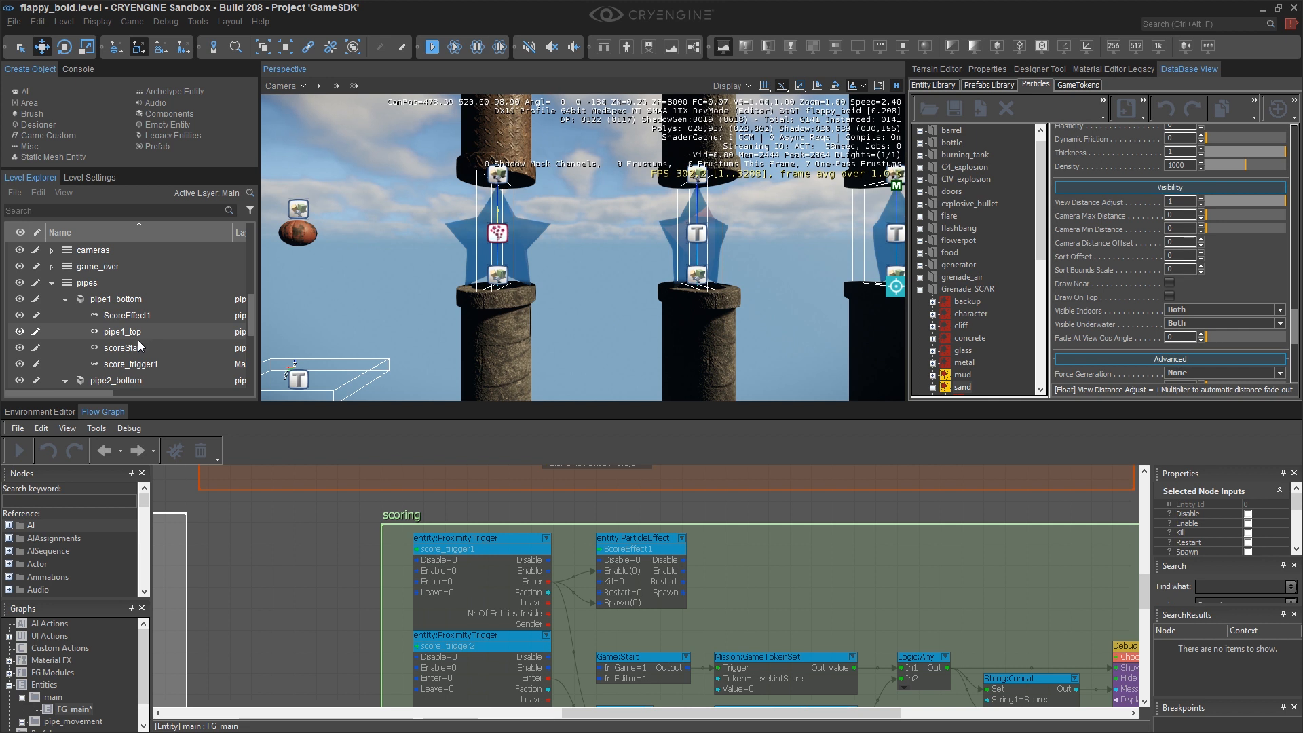
click(132, 347)
scroll(704, 568, up, 3)
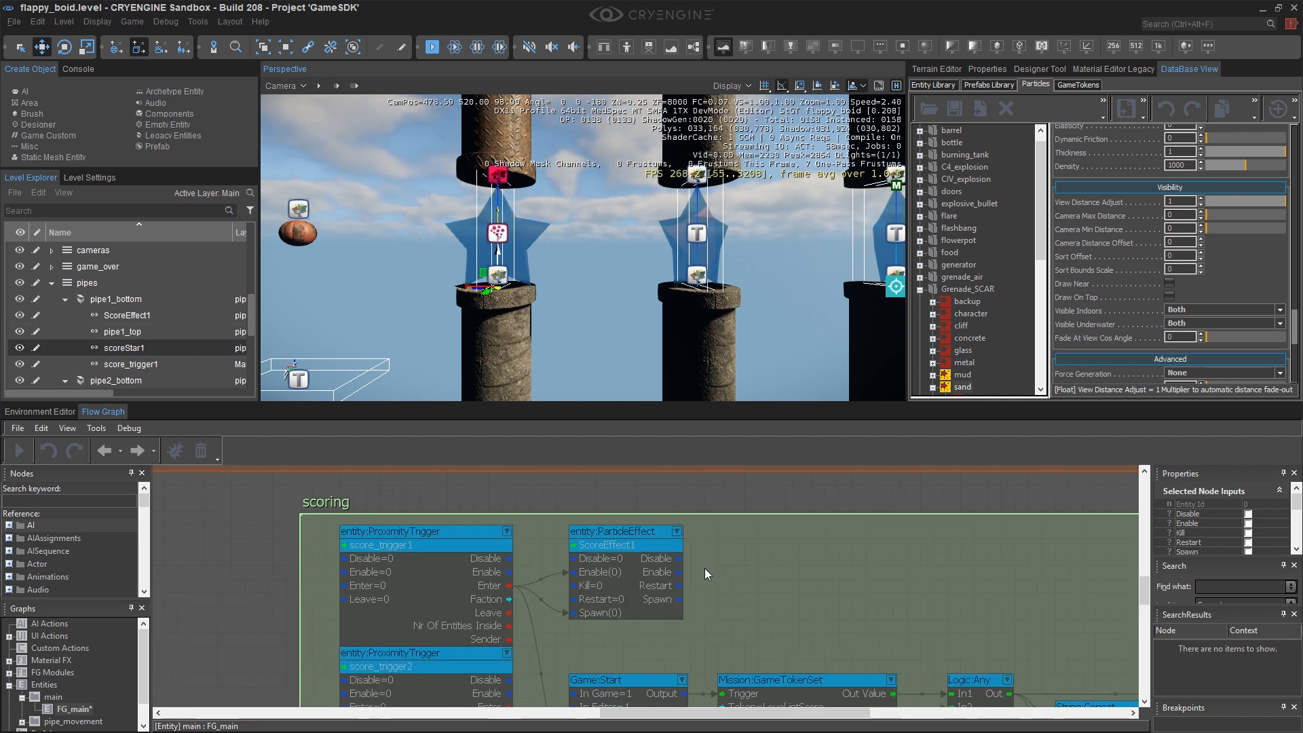
drag(672, 404, 674, 102)
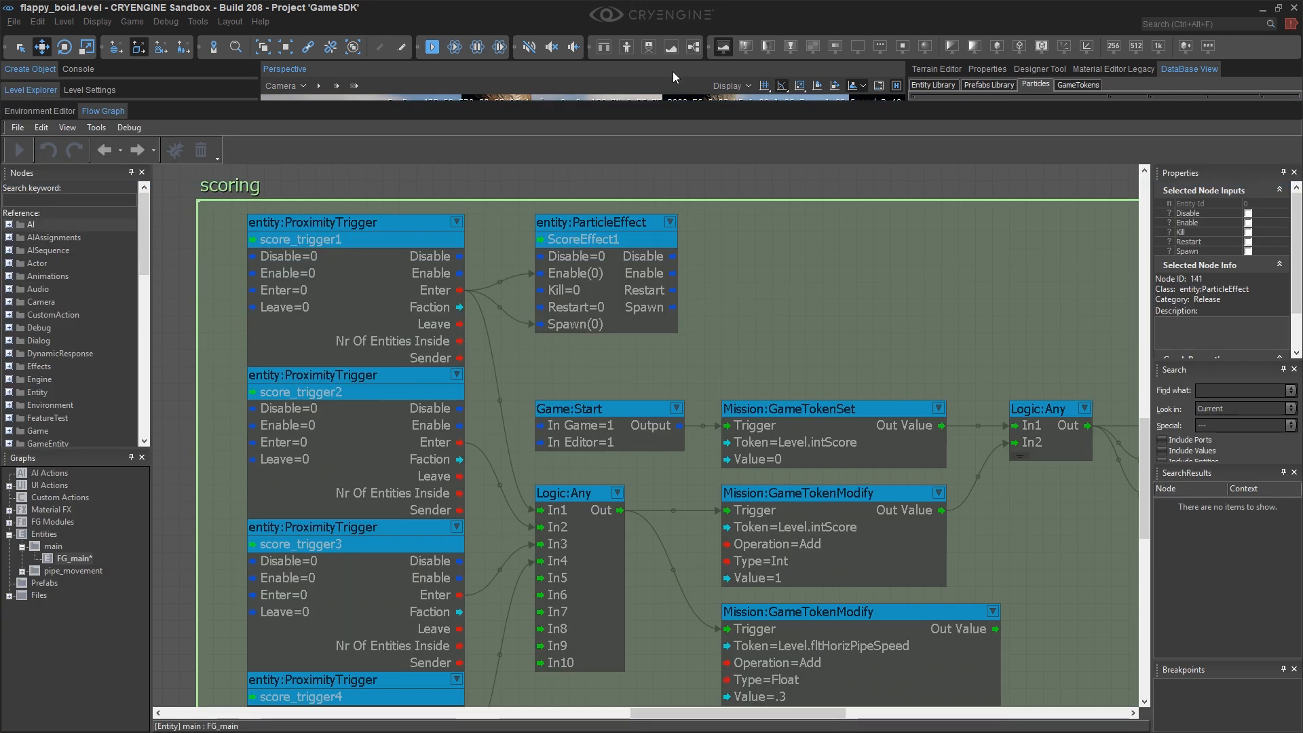
right_click(771, 235)
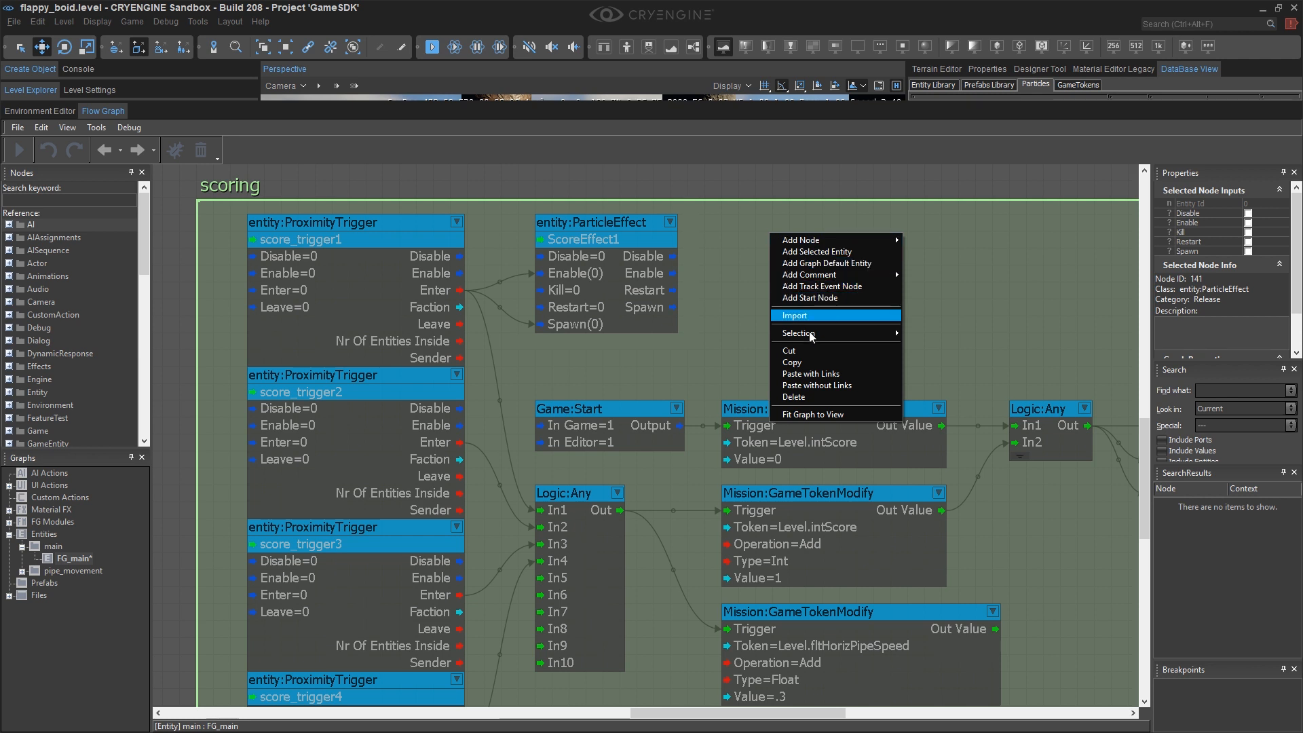
click(813, 251)
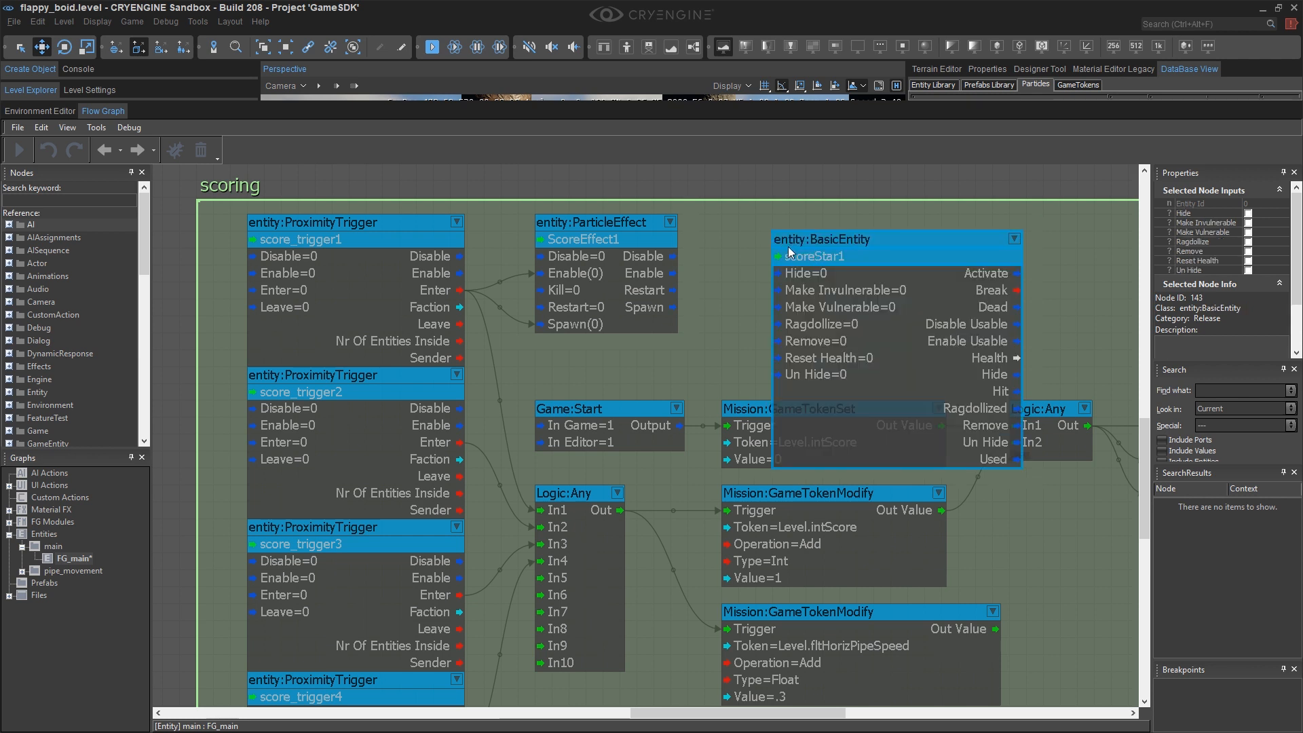
drag(799, 225, 768, 169)
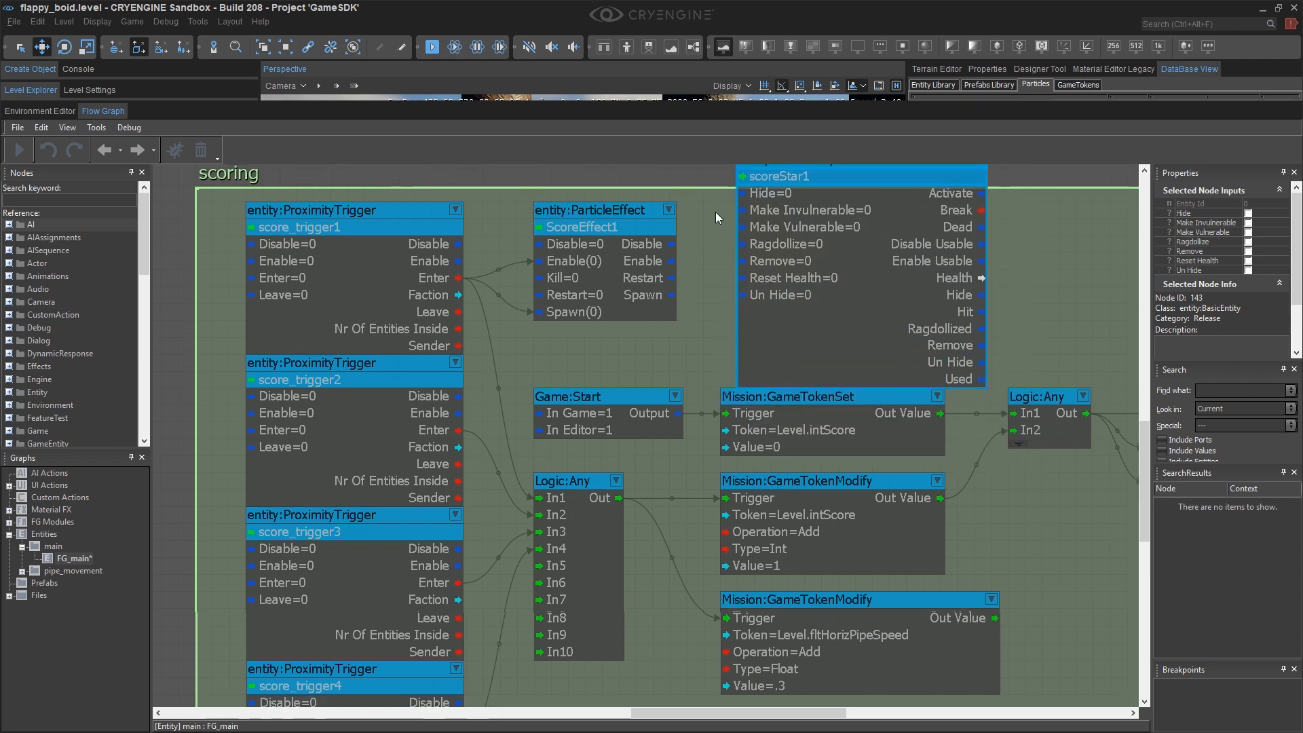
scroll(752, 275, up, 1)
drag(409, 436, 754, 304)
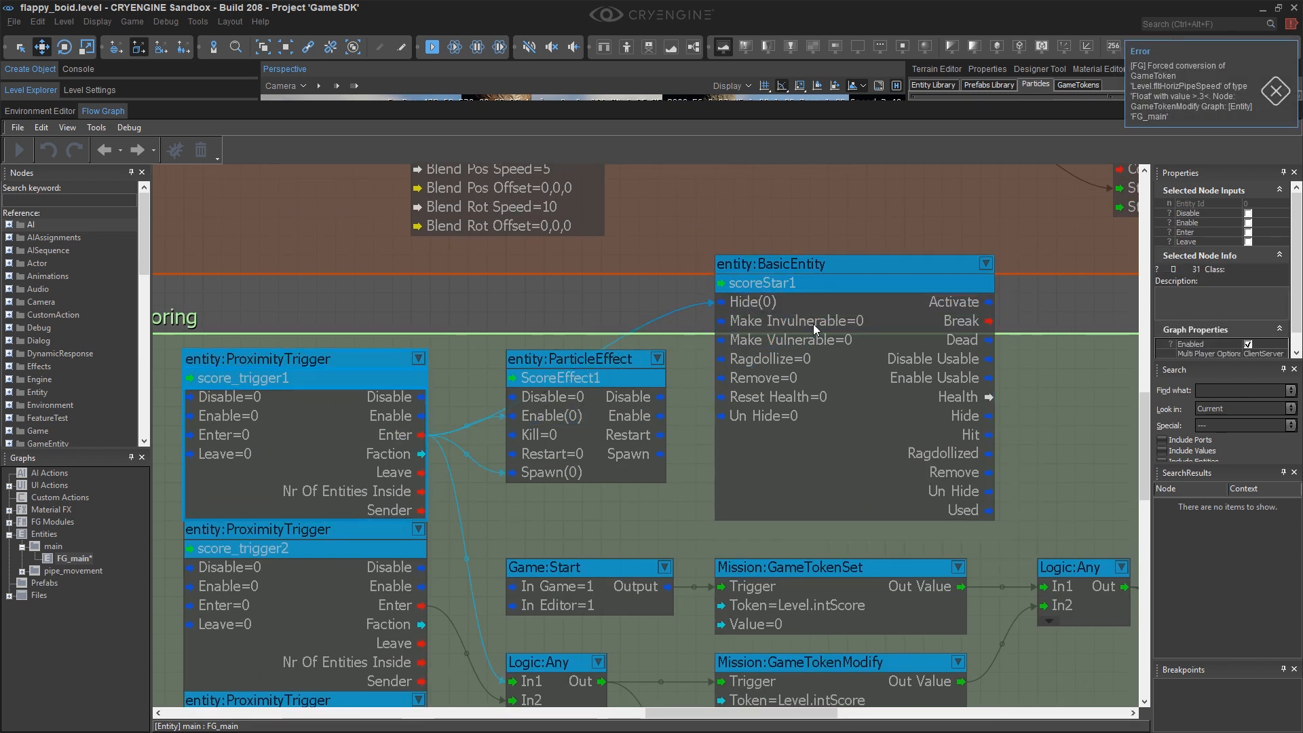
Copy the scoreStar1 node into the pipe1_bottom graph, beside the Entity:BeamEntity node that ends the pipe movement loop
click(827, 263)
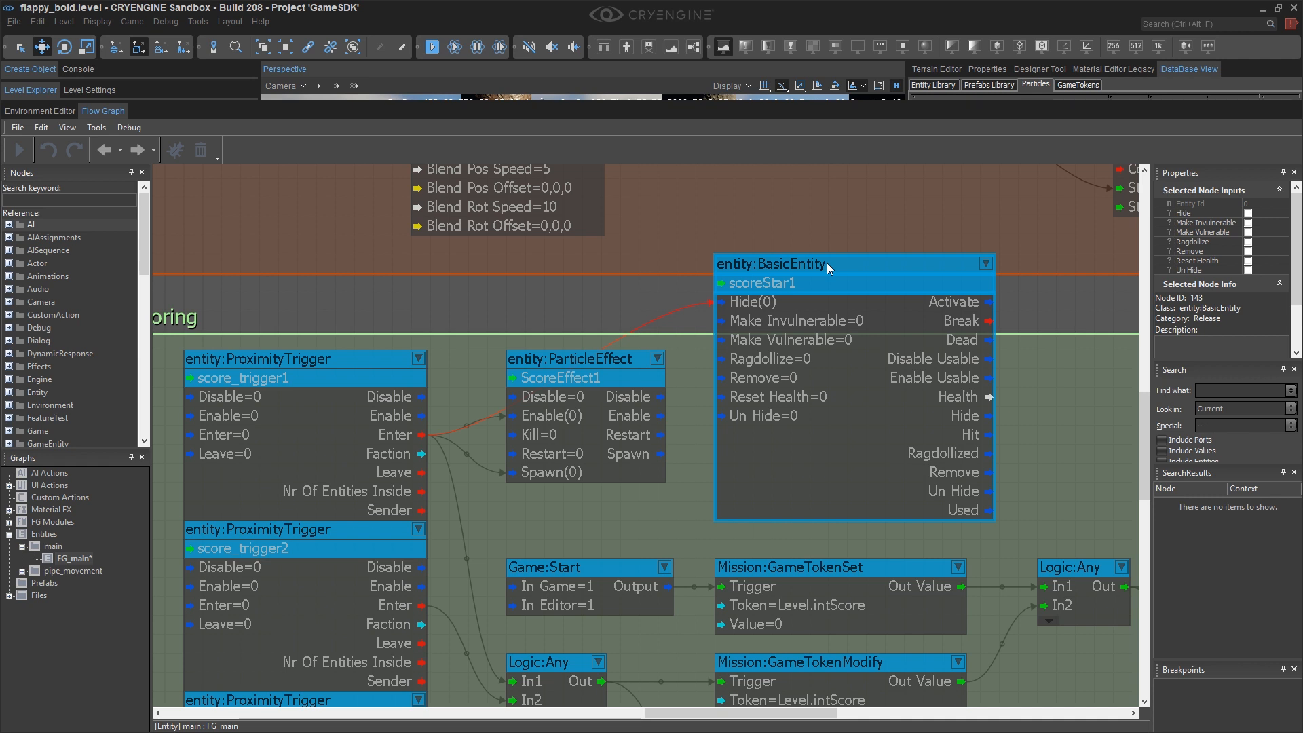
scroll(867, 341, down, 4)
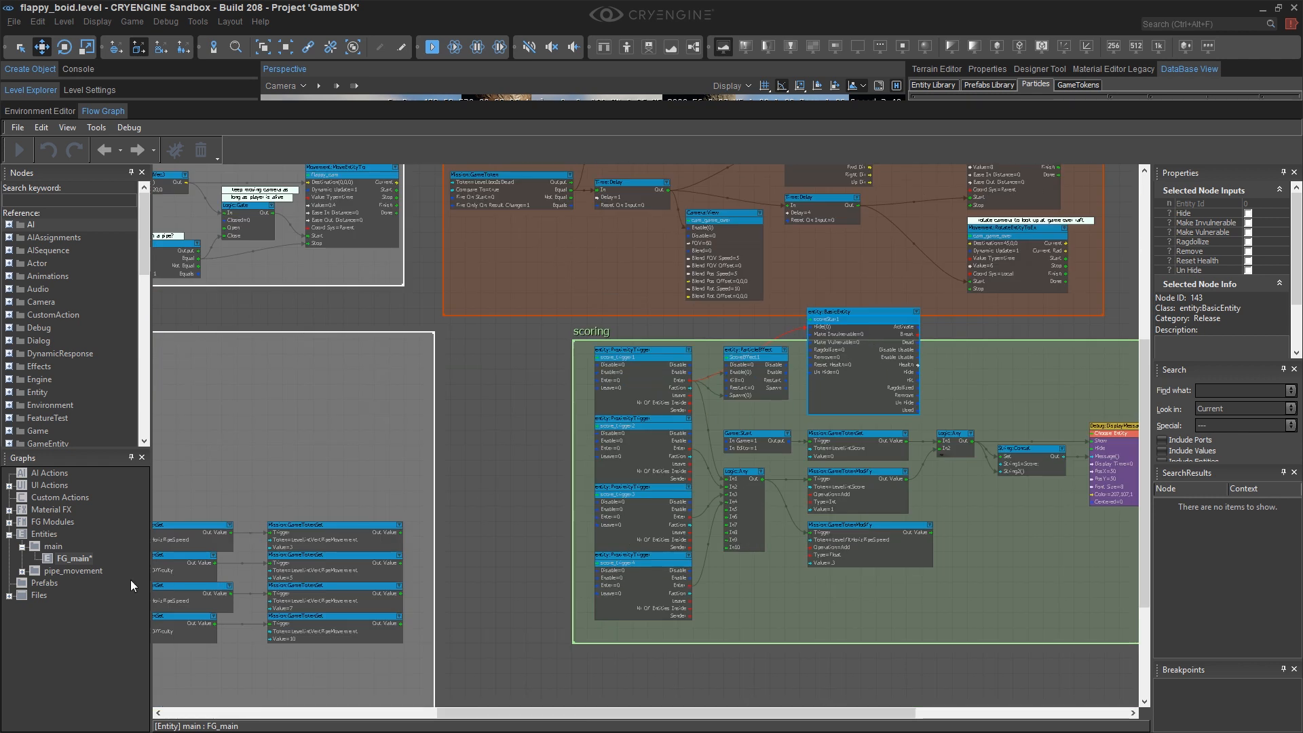
click(22, 571)
click(54, 582)
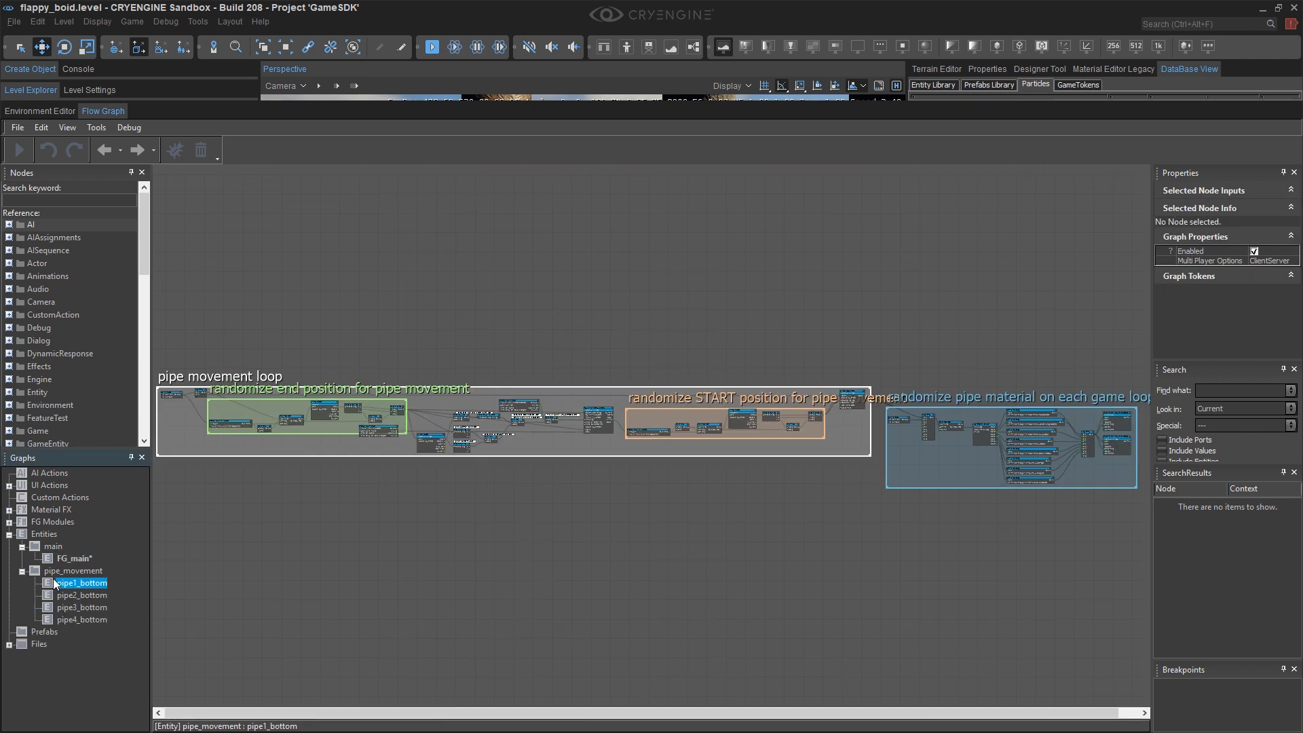
scroll(920, 417, up, 3)
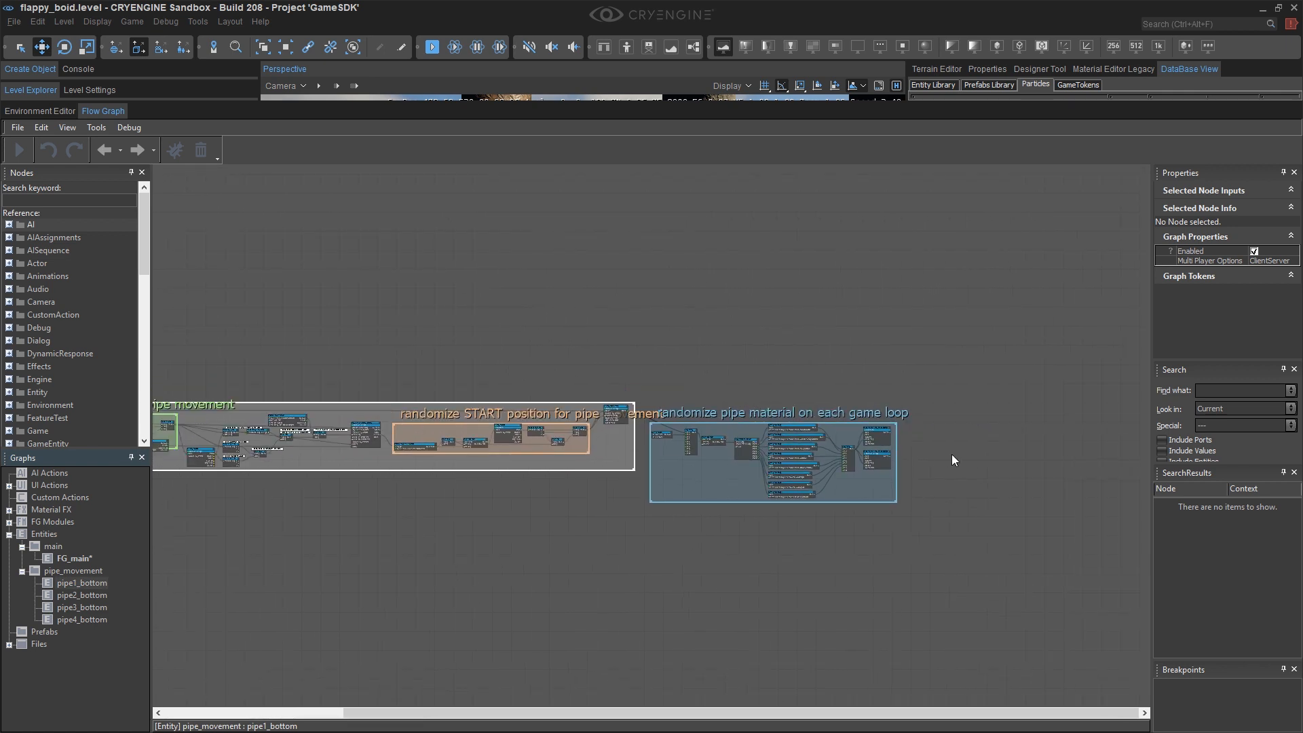
scroll(353, 389, up, 3)
middle_drag(358, 387, 690, 399)
scroll(614, 397, up, 3)
scroll(614, 397, up, 2)
middle_drag(669, 275, 551, 276)
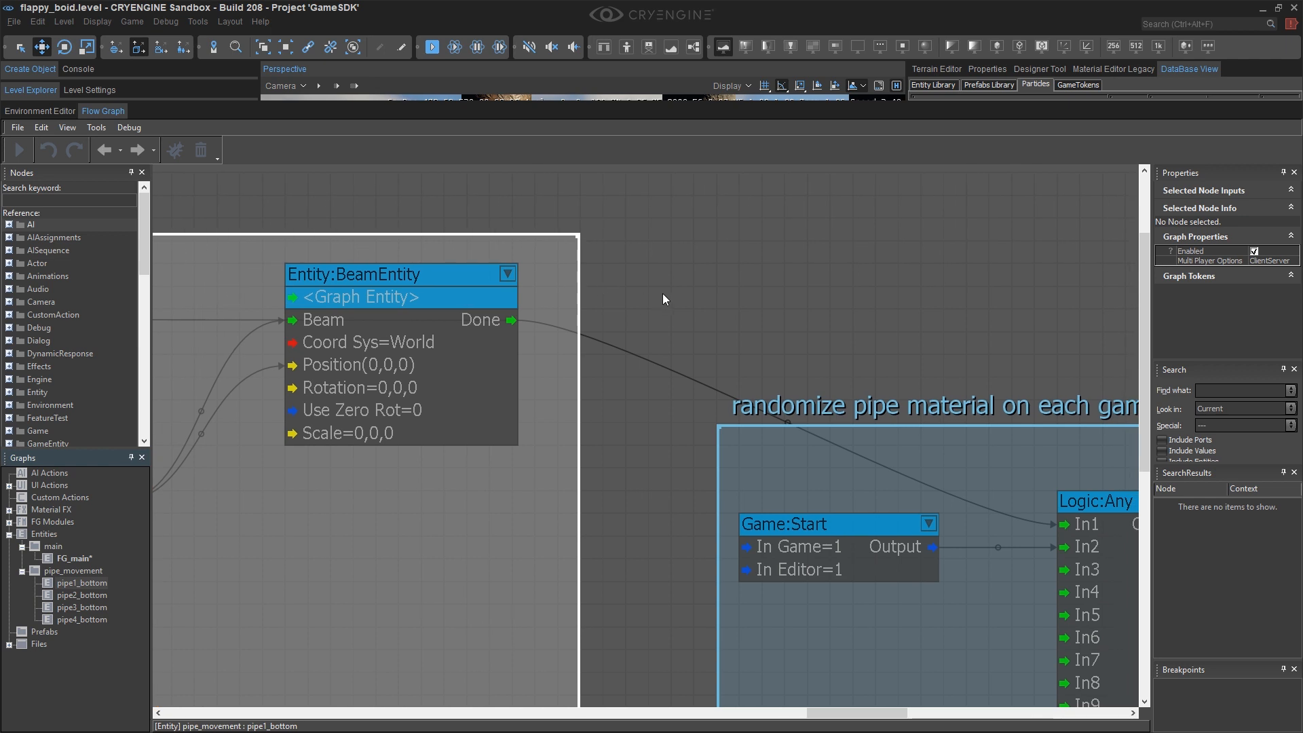
key(ctrl+v)
drag(711, 252, 691, 197)
Connect BeamEntity's Done output to scoreStar1's Un Hide input and place the star node above the pipe material section
drag(500, 316, 702, 396)
middle_drag(616, 341, 657, 469)
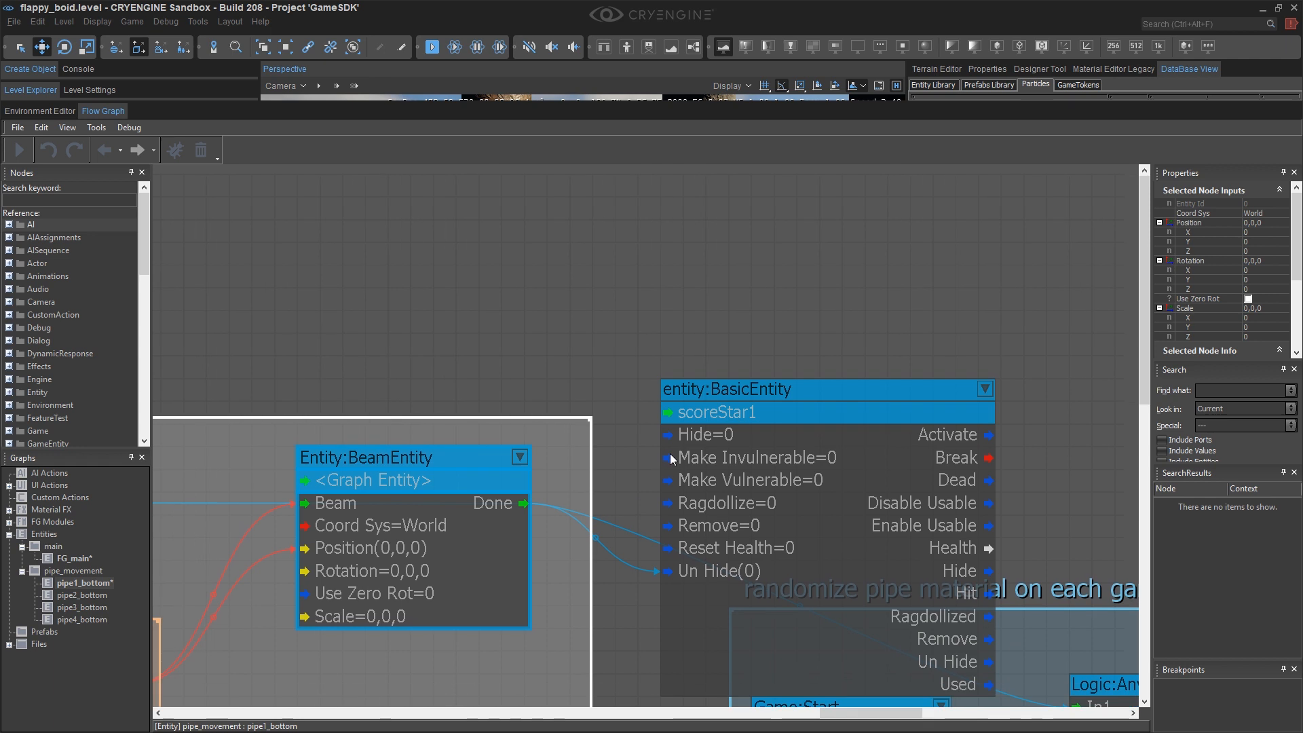
drag(732, 398, 800, 234)
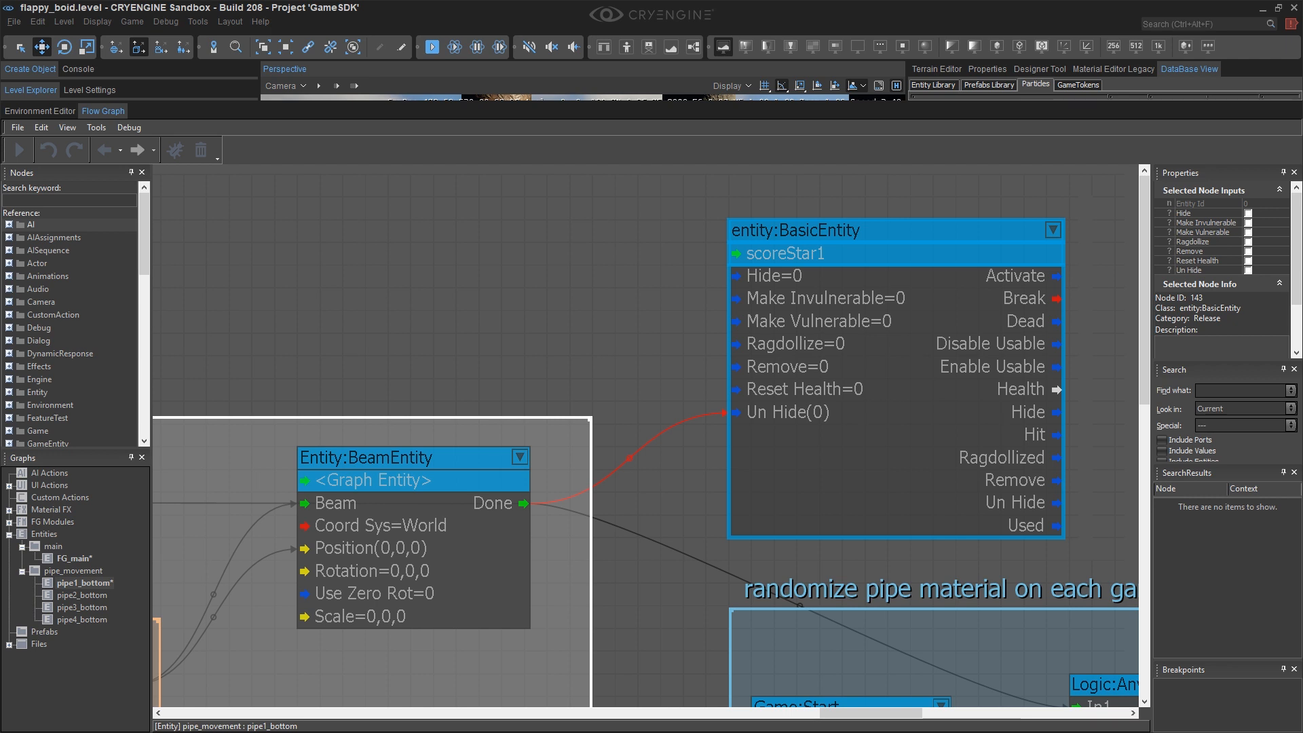
scroll(602, 286, down, 4)
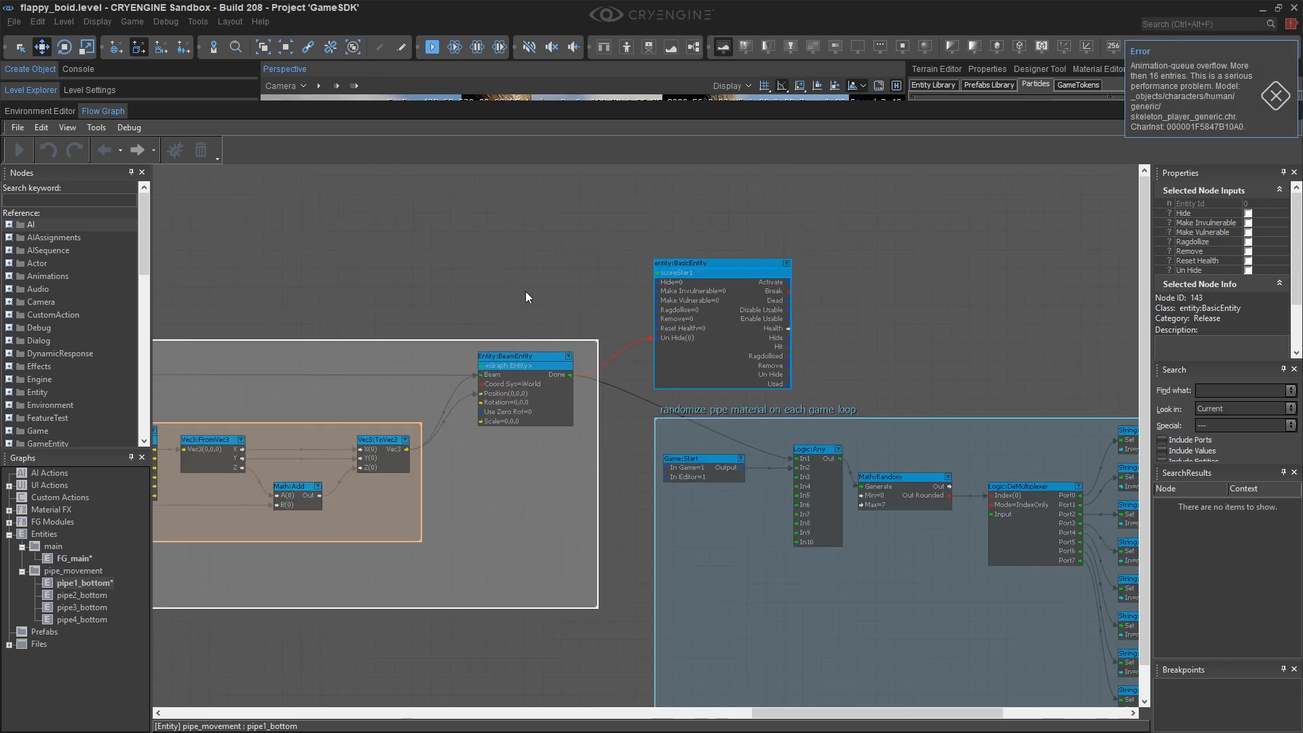
Return to the FG_main graph and review how score_trigger1 drives the ScoreEffect1 and scoreStar1 nodes
click(73, 558)
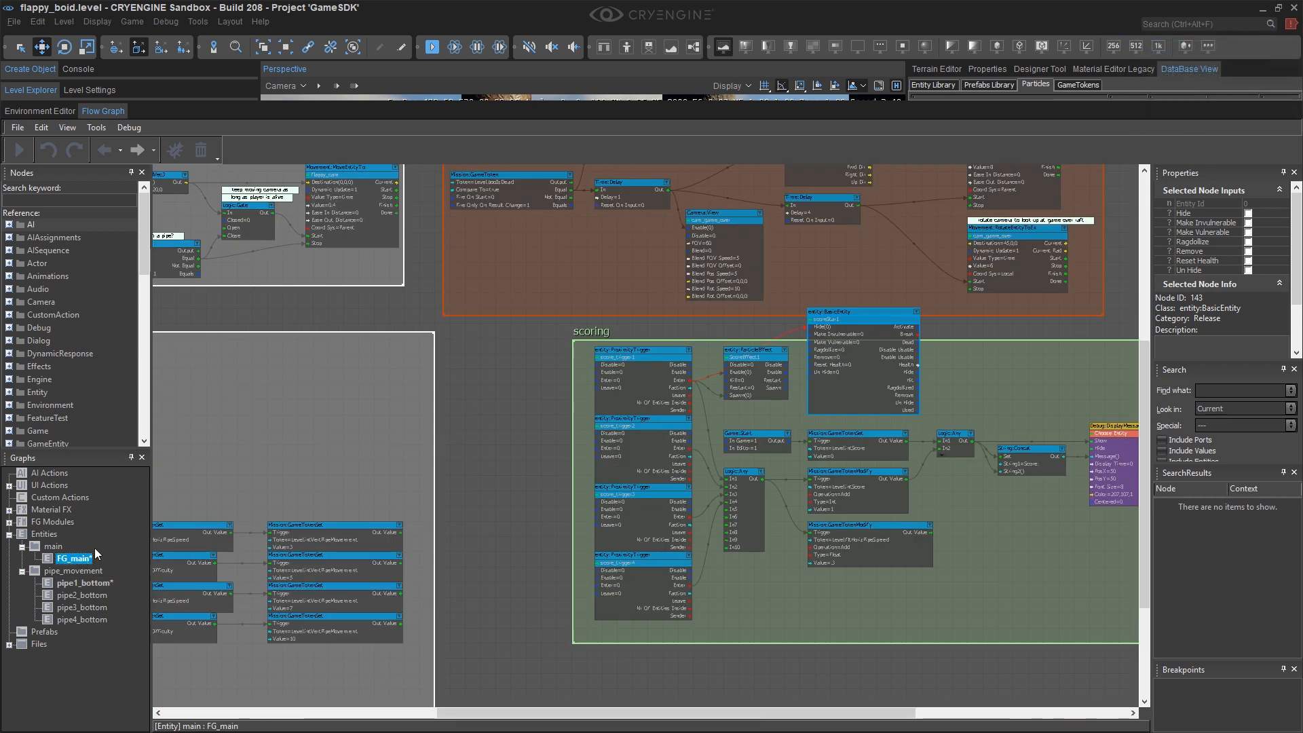
scroll(824, 336, up, 4)
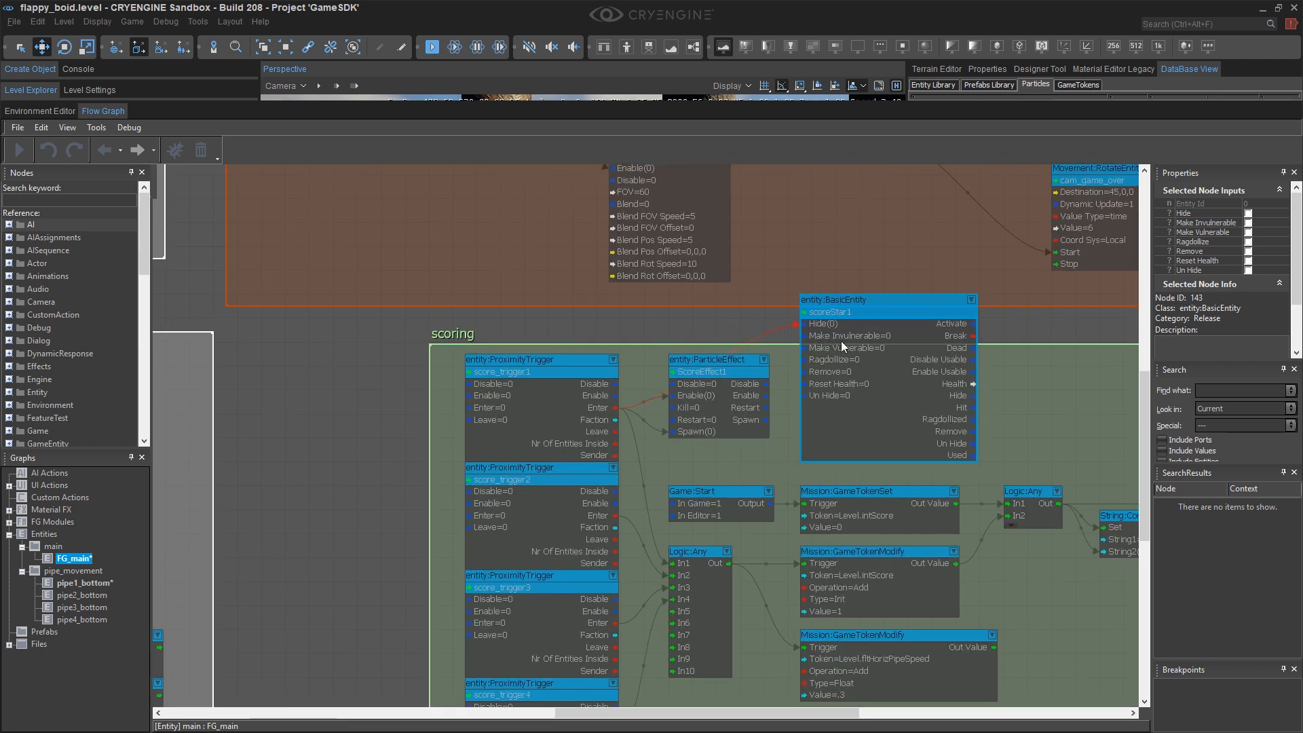
scroll(841, 340, up, 4)
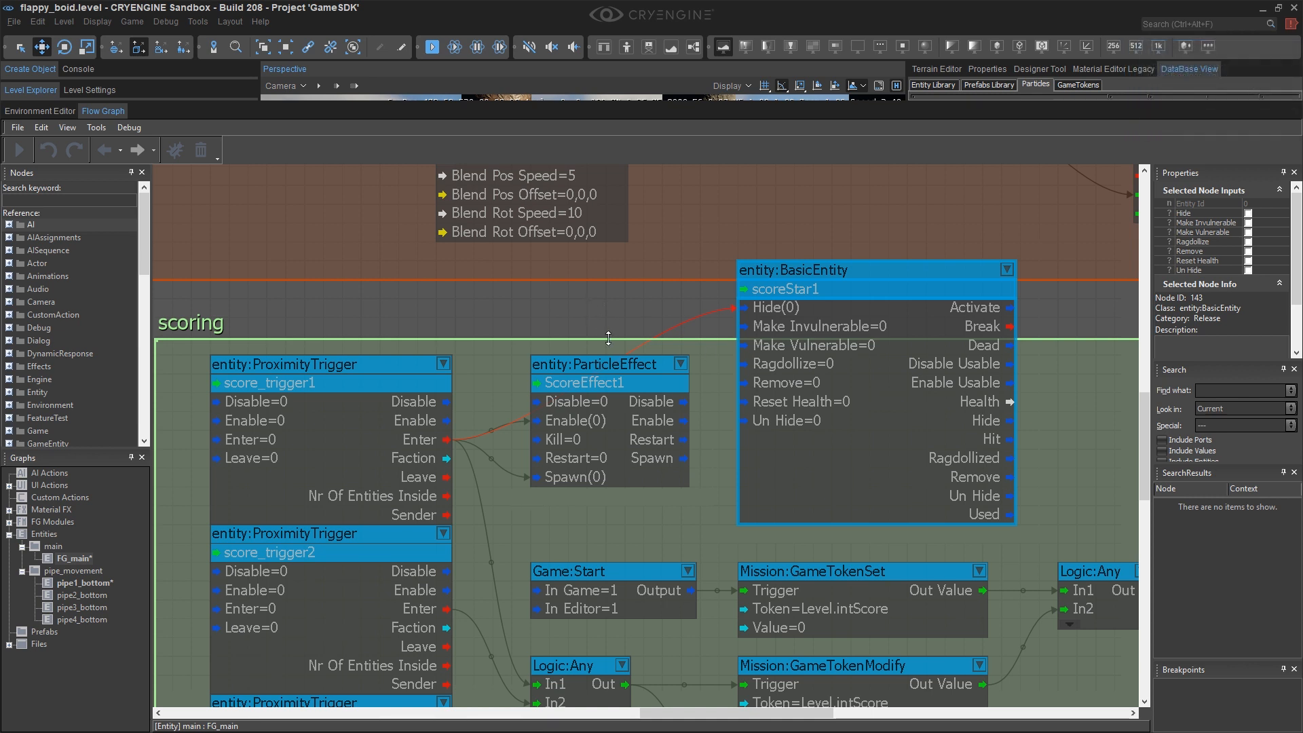
right_drag(461, 389, 471, 369)
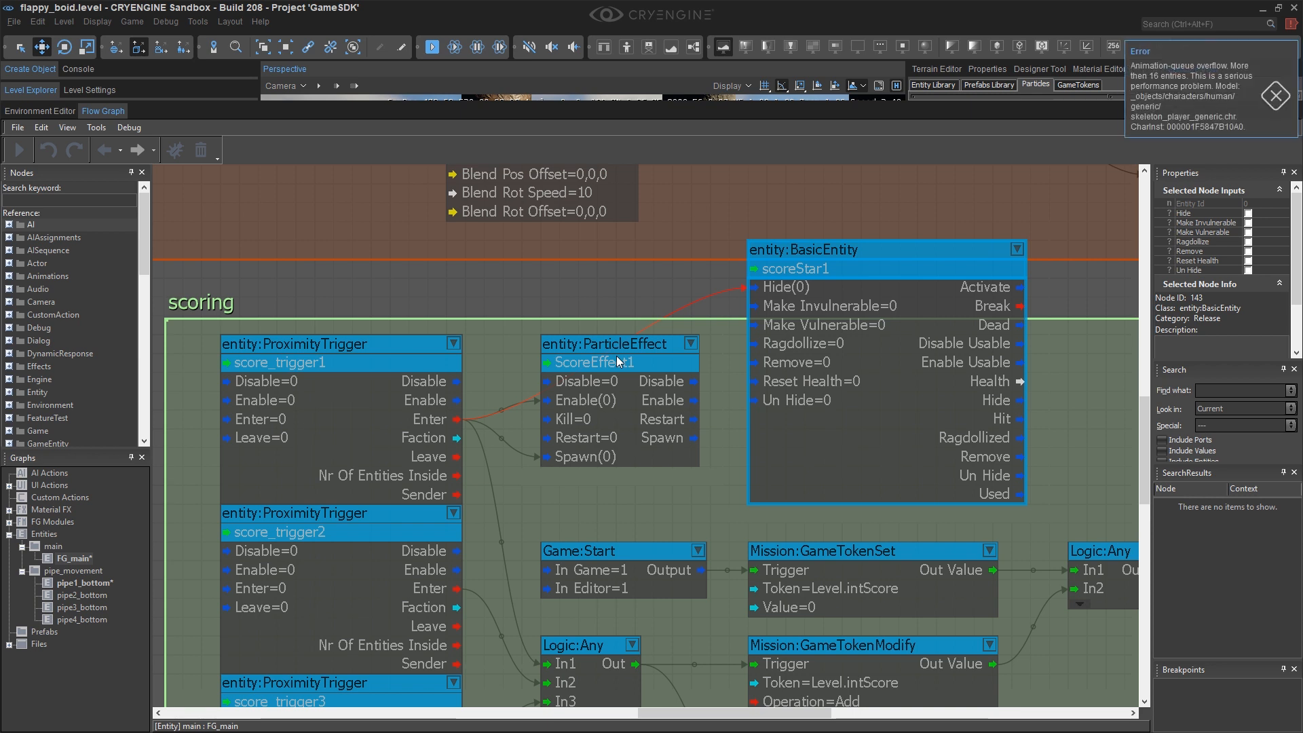
Check the pipe1_bottom and pipe2_bottom graphs, and return to FG_main to remove its ScoreEffect1 and scoreStar1 nodes
click(82, 582)
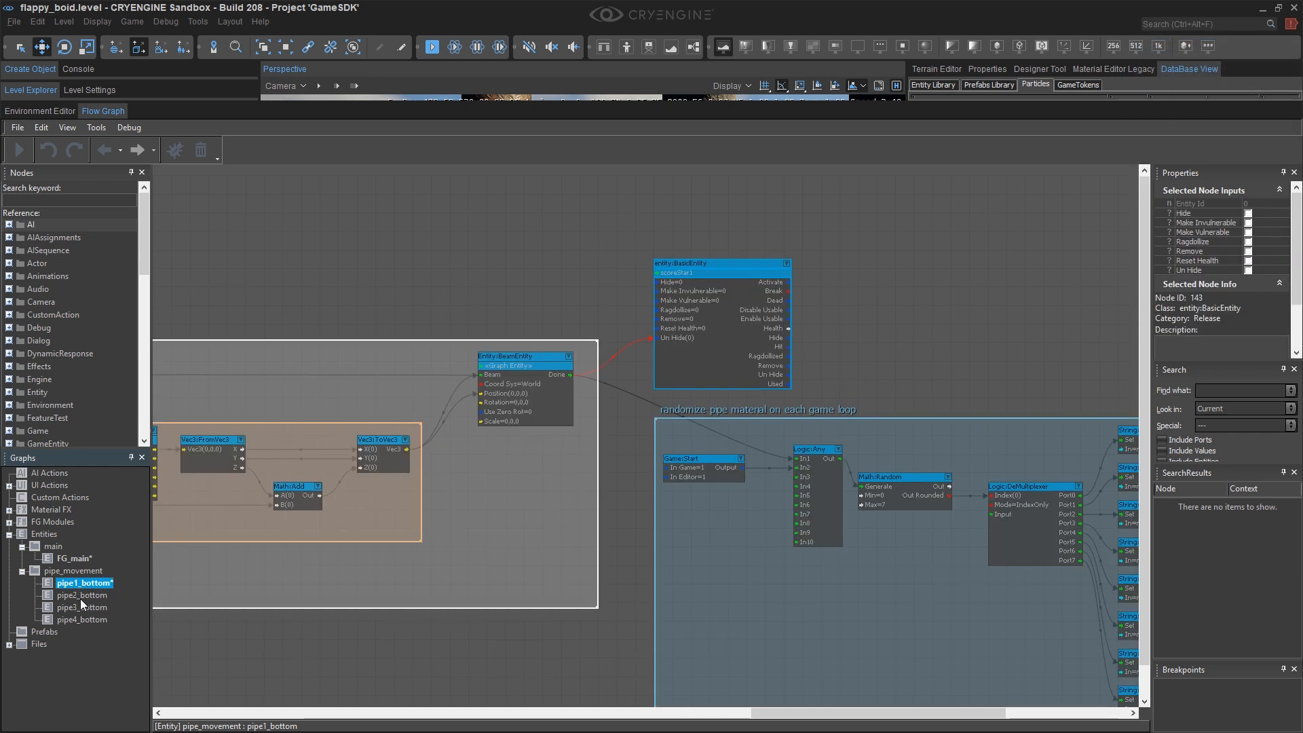
click(82, 595)
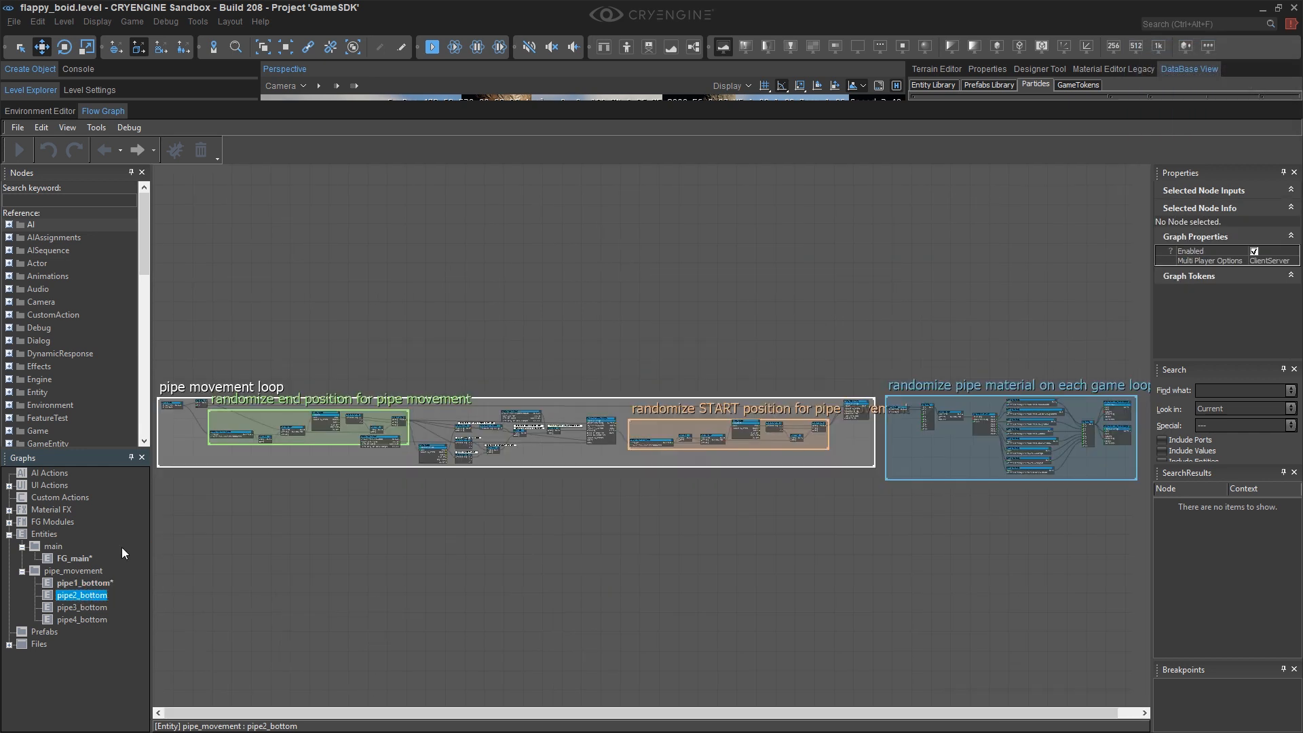
click(75, 558)
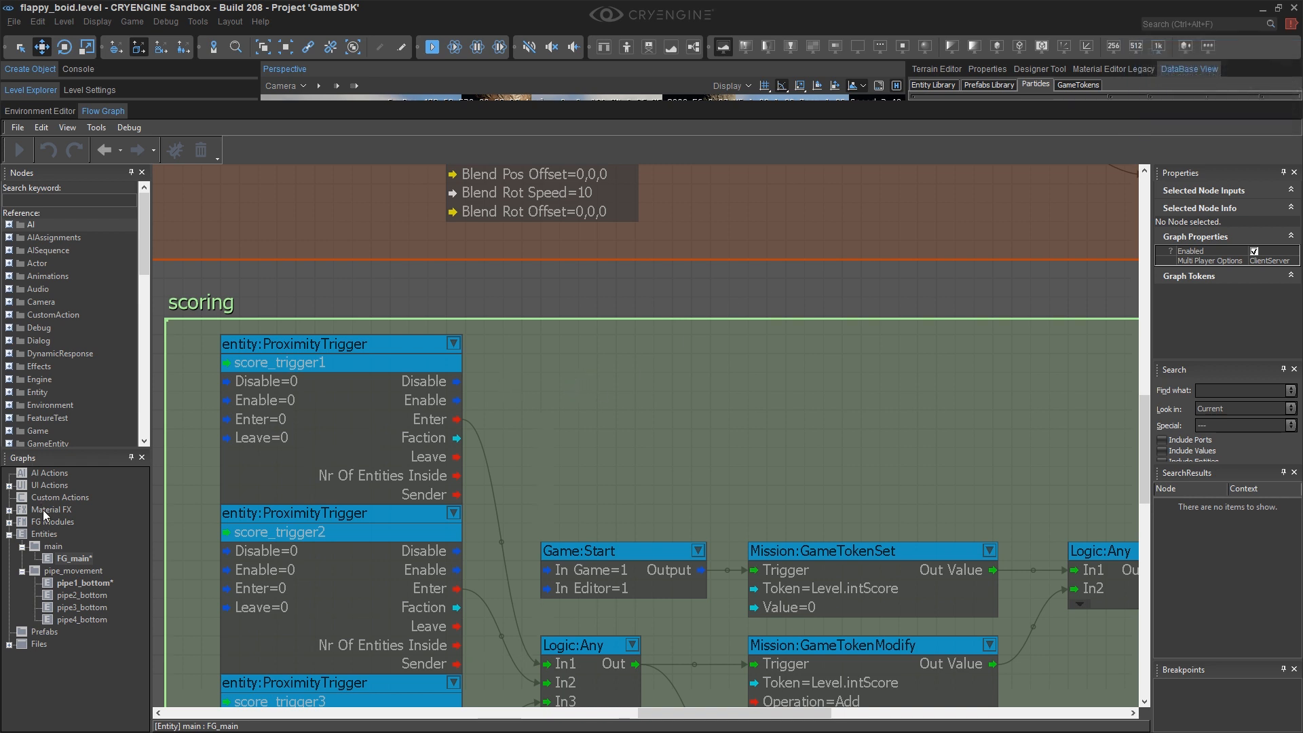
Create a new level-scope flow graph module and save it as score_star in the FlowgraphModules folder
click(9, 522)
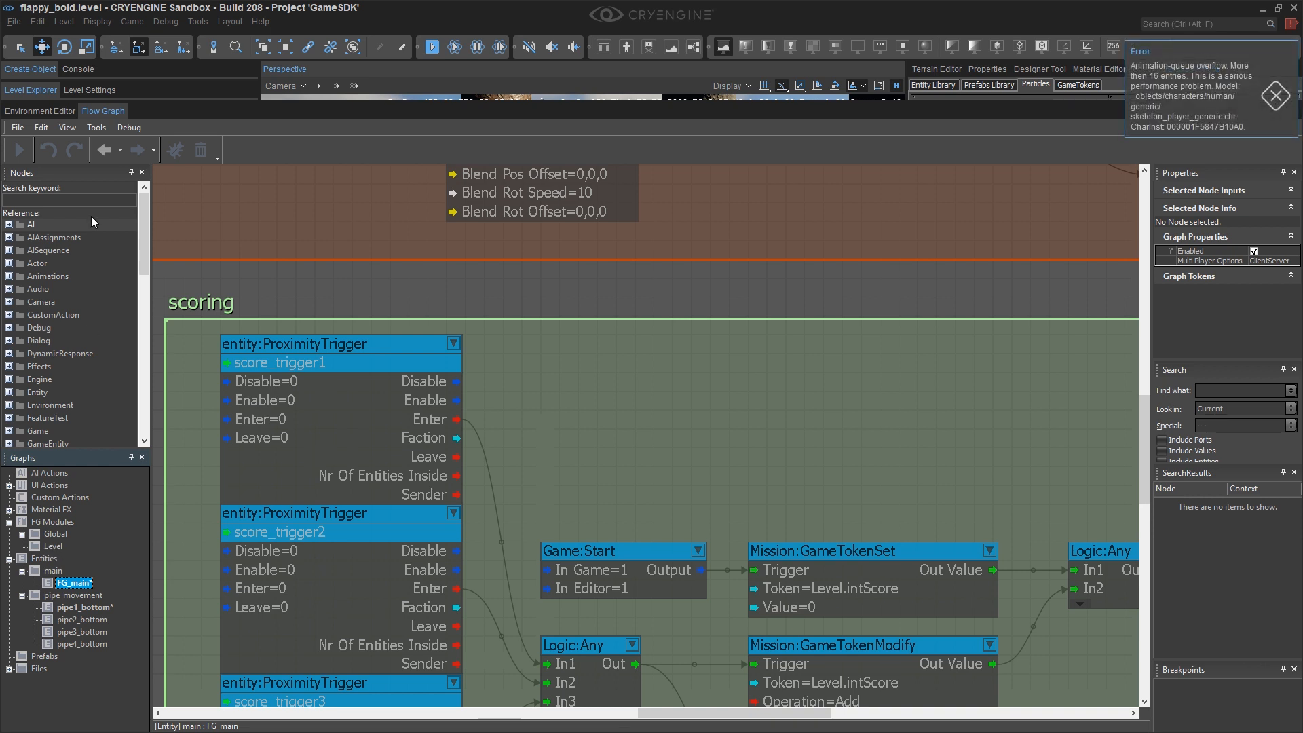
click(17, 128)
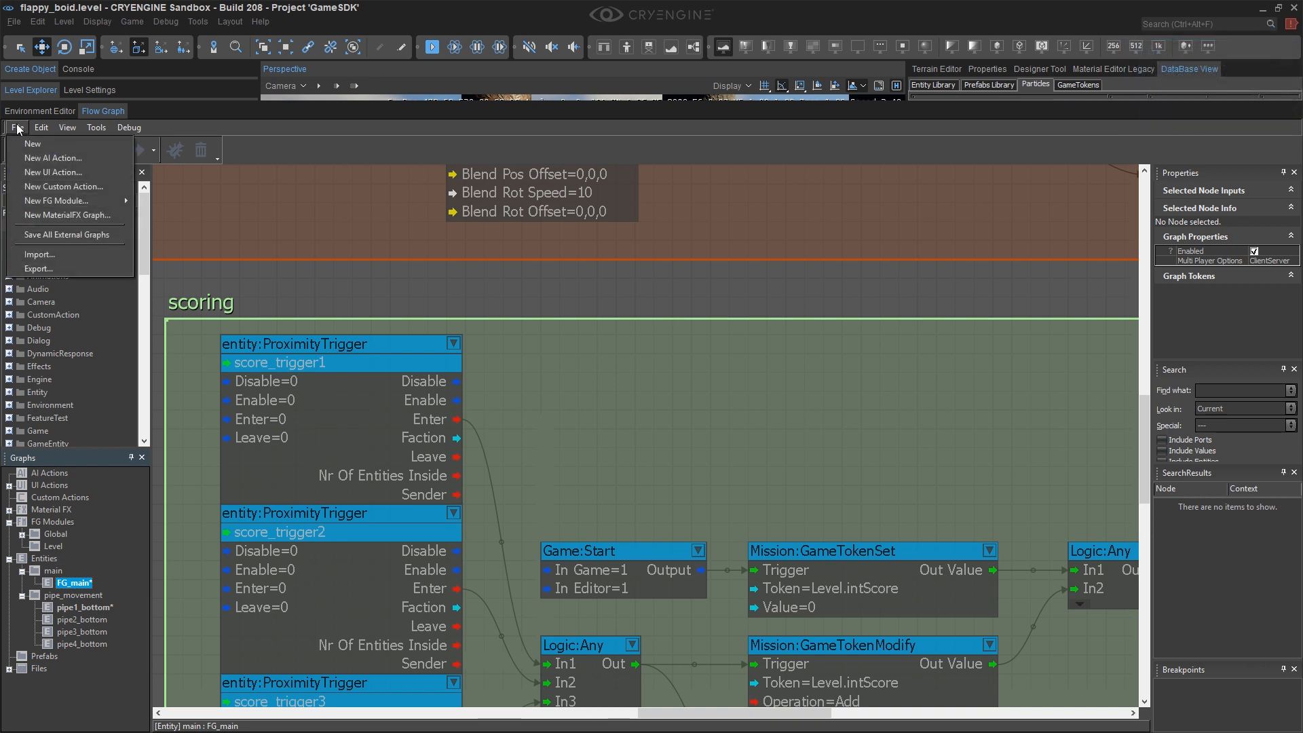
mouse_move(75, 201)
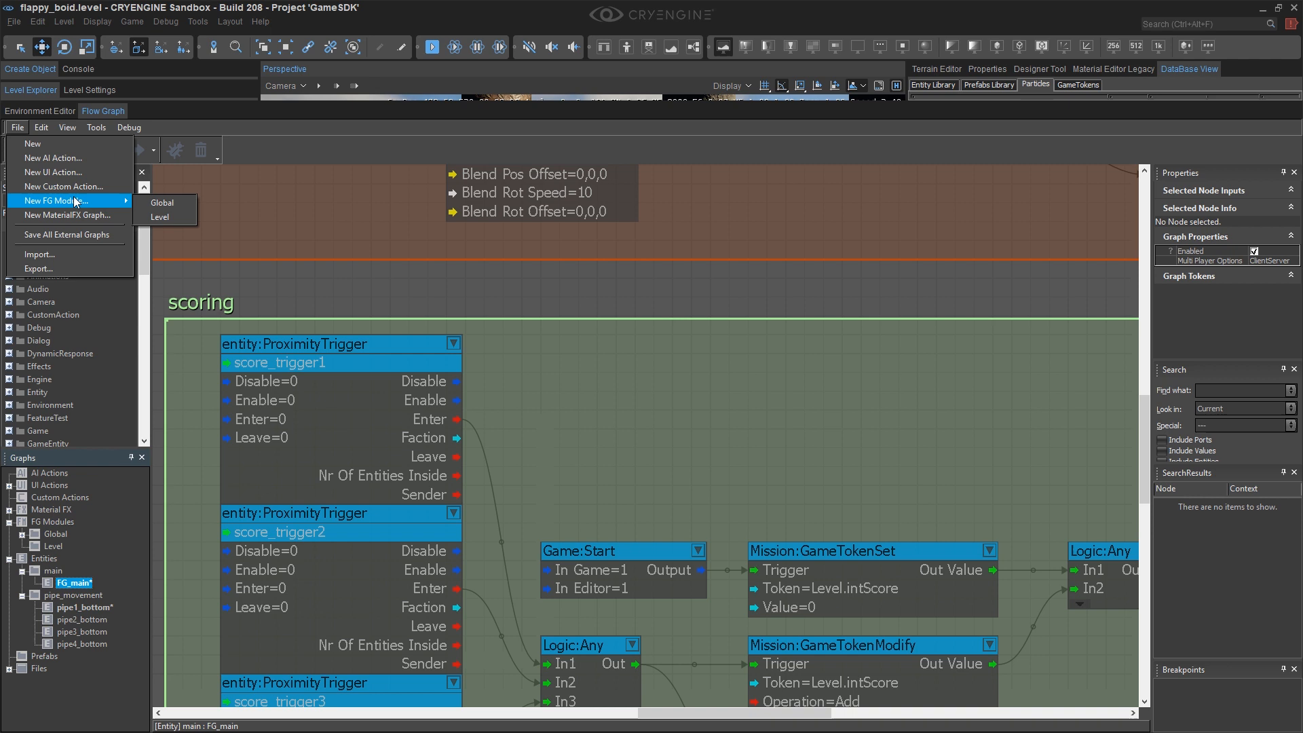
click(186, 219)
text(call)
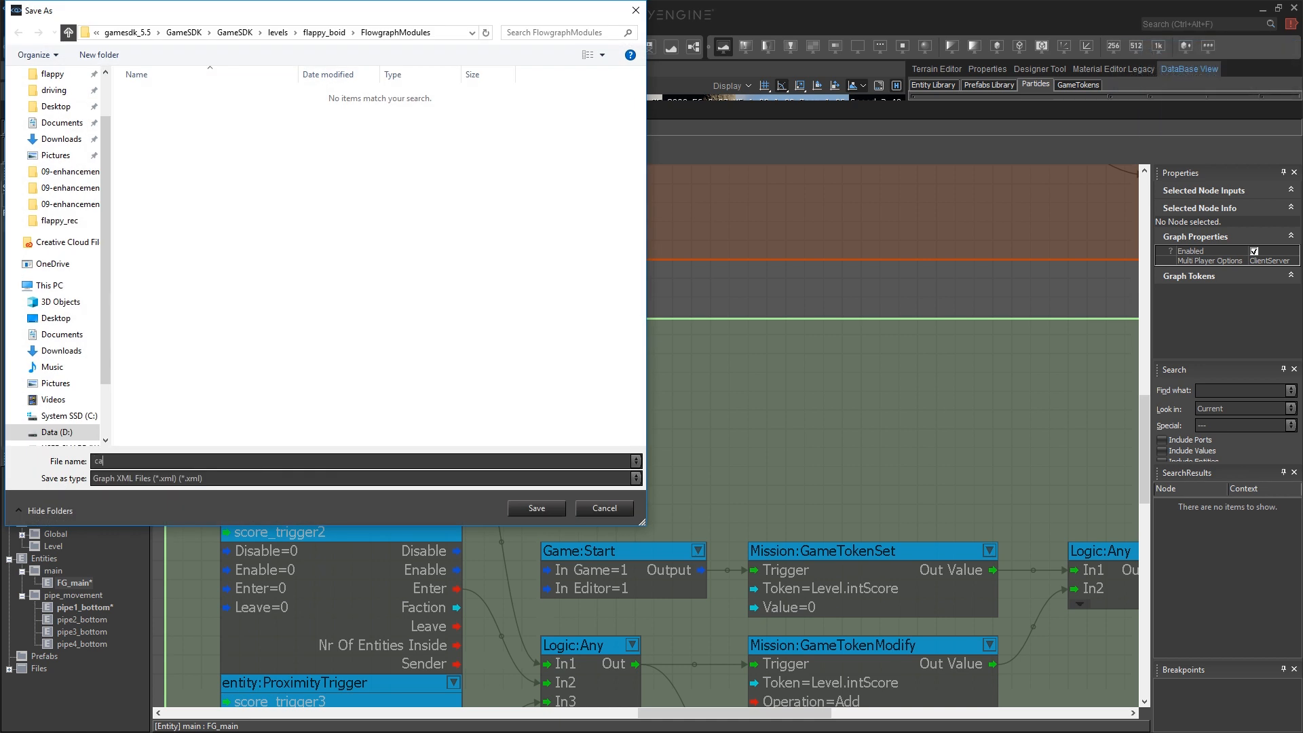
key(BackSpace)
key(BackSpace)
key(BackSpace)
key(BackSpace)
text(score_star)
click(536, 510)
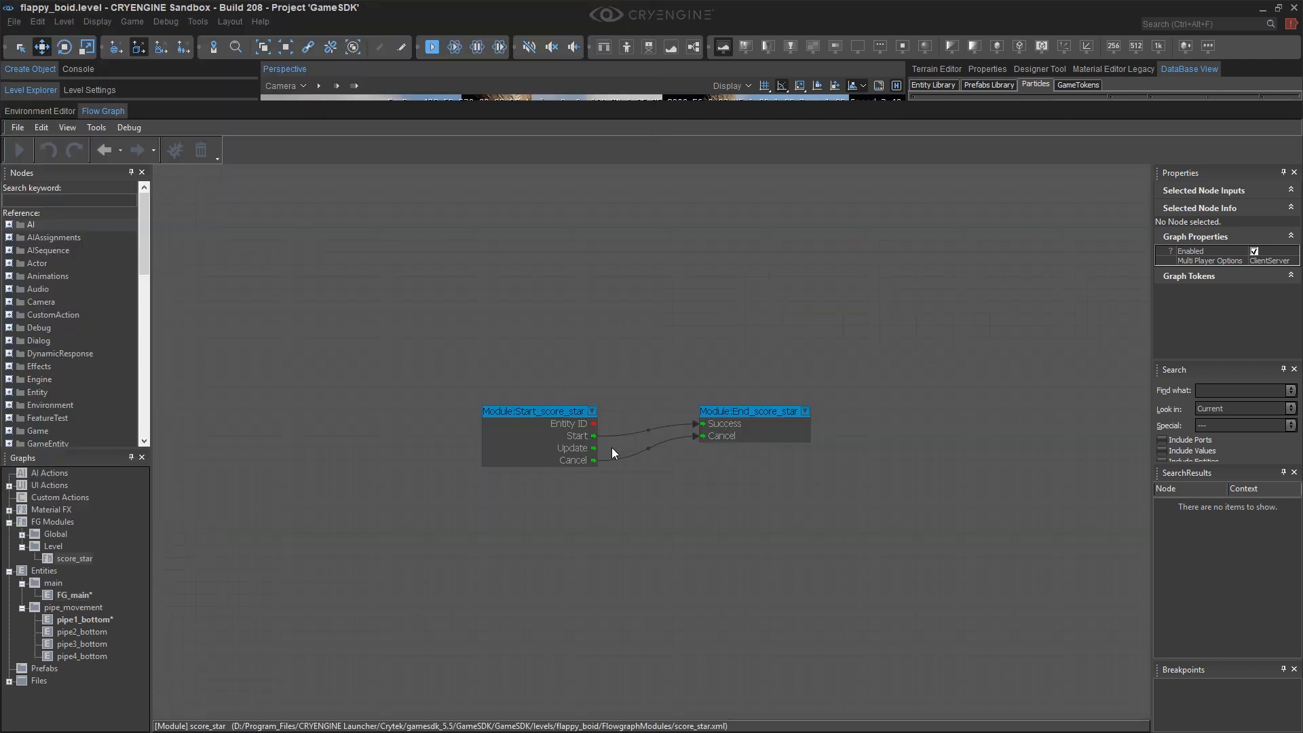
Move the Module:Start_score_star node farther away from the Module:End_score_star node to make room between them
drag(552, 412, 520, 396)
scroll(591, 429, up, 5)
scroll(590, 430, down, 2)
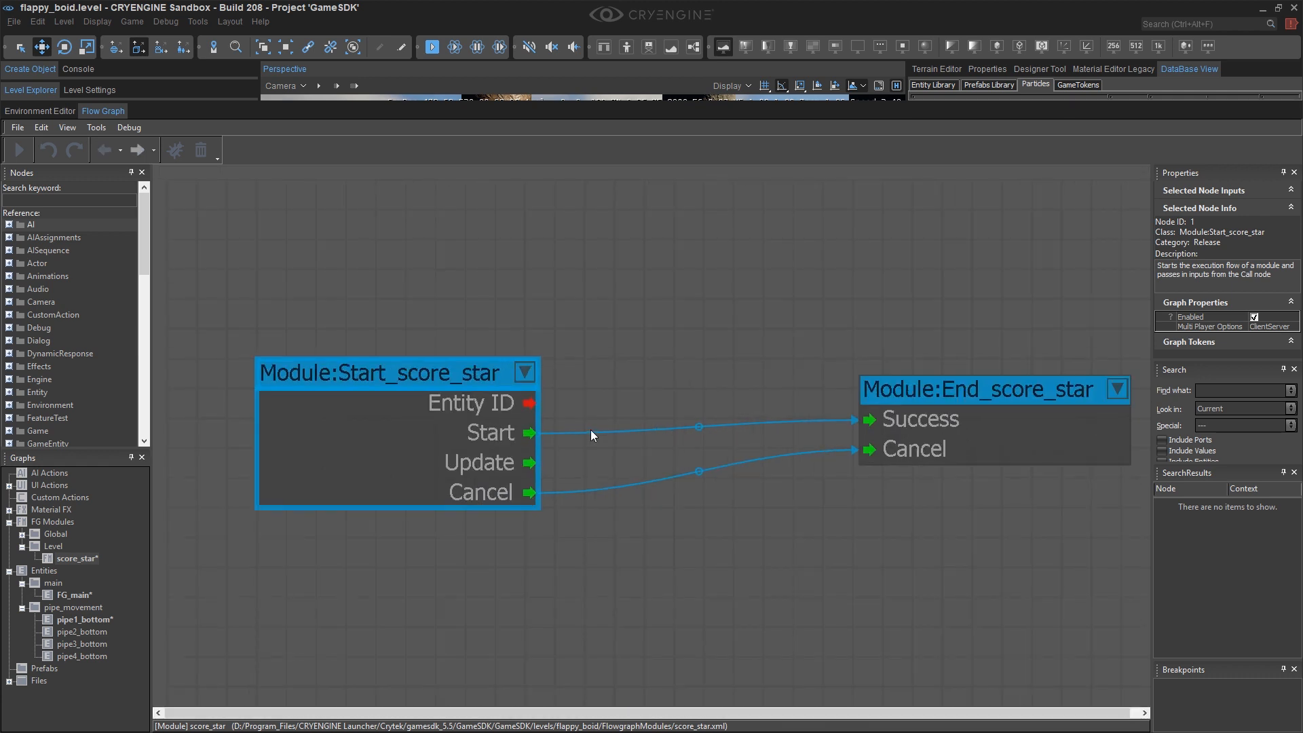
Disconnect Start from Success and spread the Module:Start_score_star and Module:End_score_star nodes farther apart
middle_drag(581, 422, 561, 401)
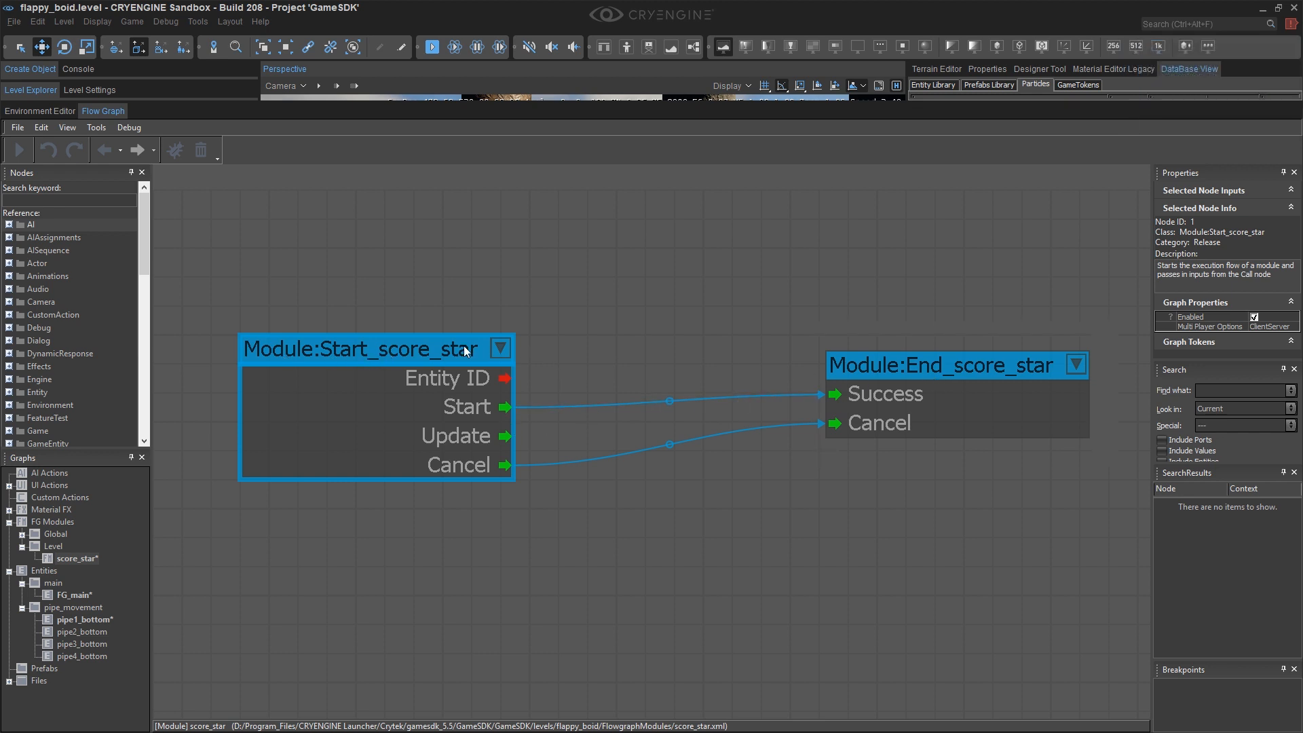
drag(443, 336, 441, 331)
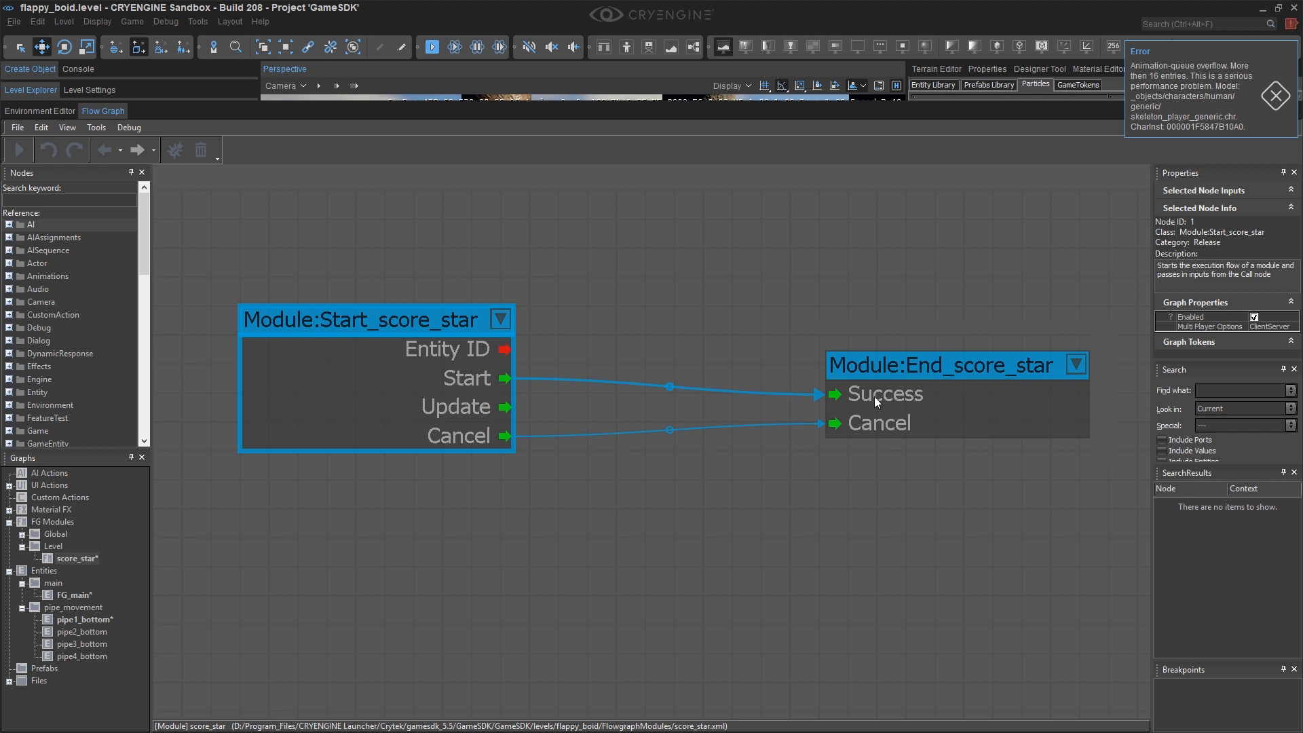
drag(866, 393, 747, 322)
drag(456, 326, 428, 325)
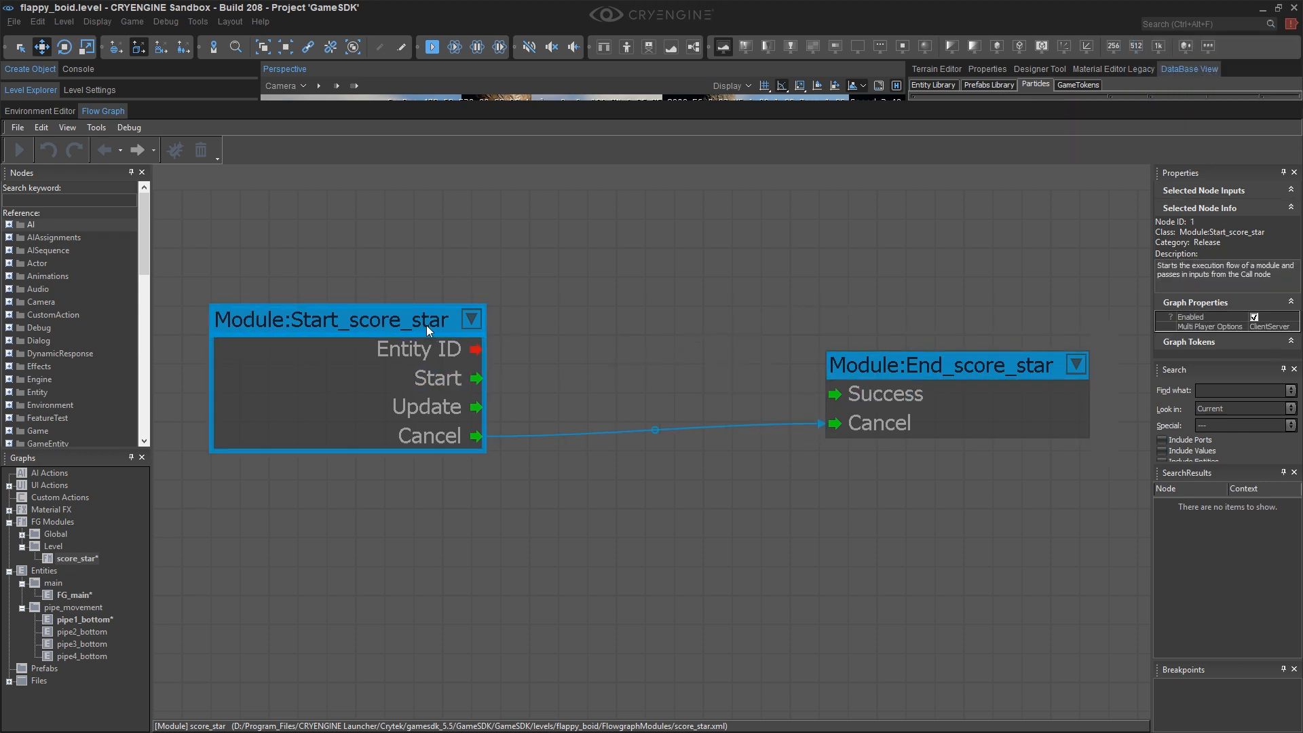
scroll(428, 325, down, 5)
drag(689, 347, 990, 351)
Paste the copied ParticleEffect and BasicEntity nodes between the module's start and end nodes, moving ParticleEffect higher
scroll(675, 333, up, 2)
click(580, 283)
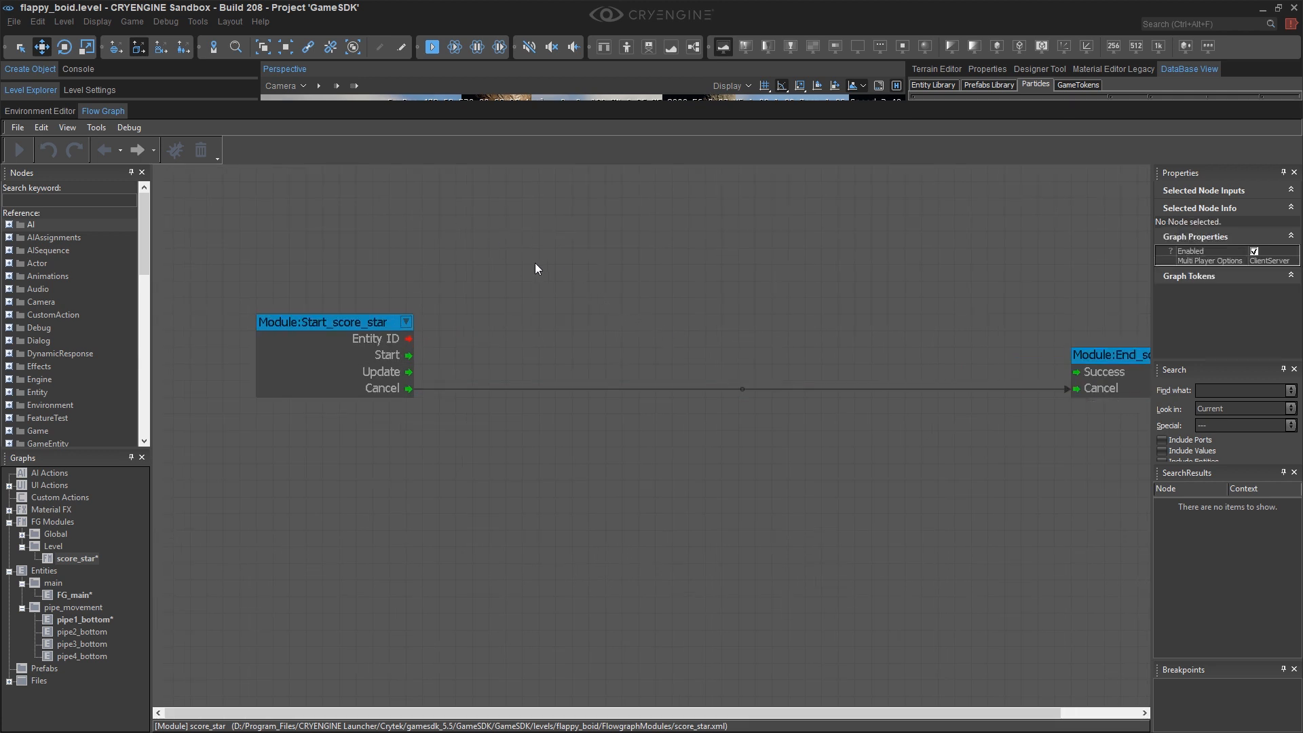
key(ctrl+v)
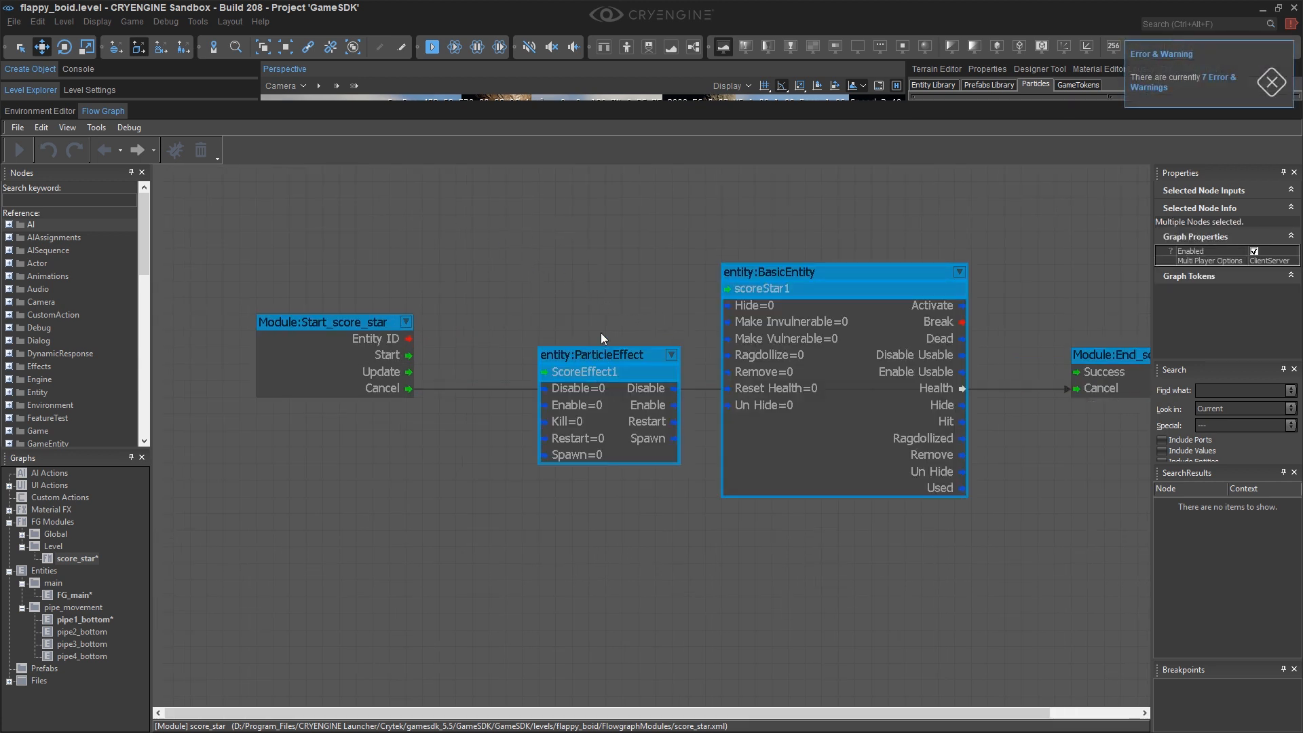
drag(599, 356, 581, 240)
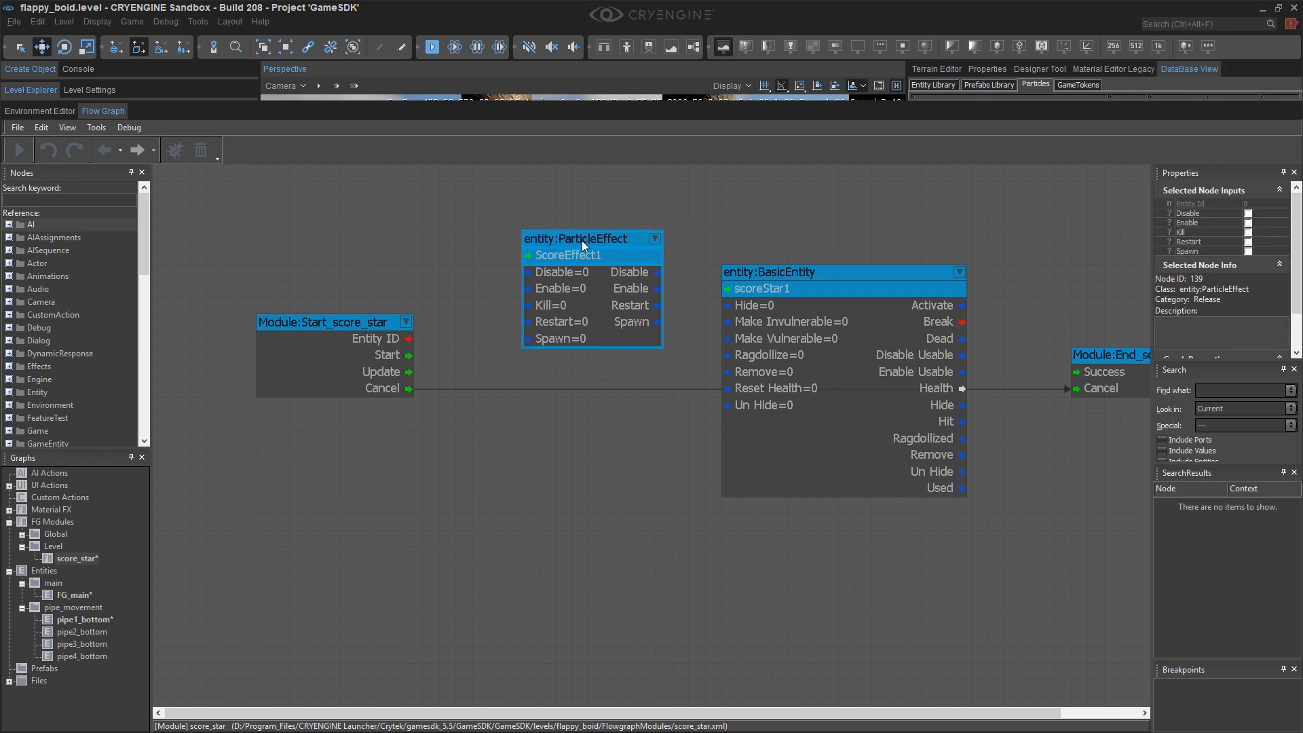
Unassign the entities from the pasted ParticleEffect and BasicEntity nodes, and move BasicEntity clear of the Cancel link
right_click(578, 255)
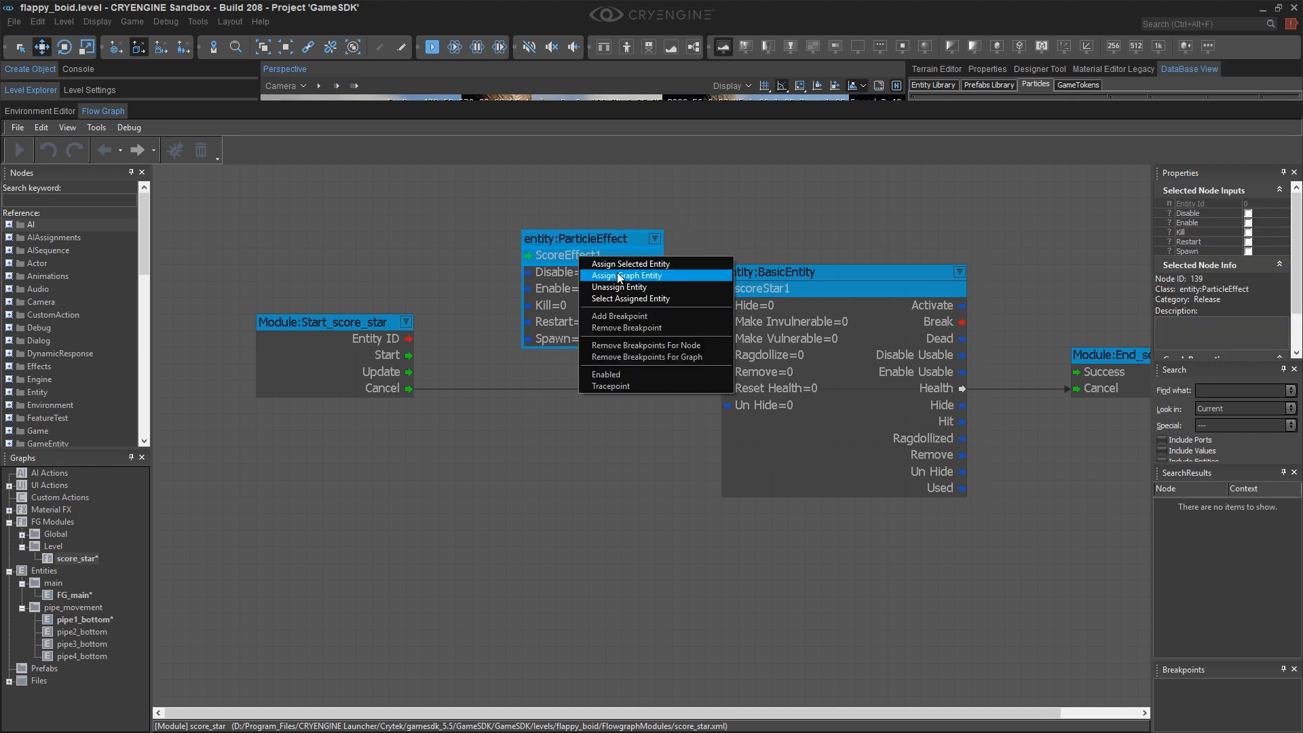
click(623, 288)
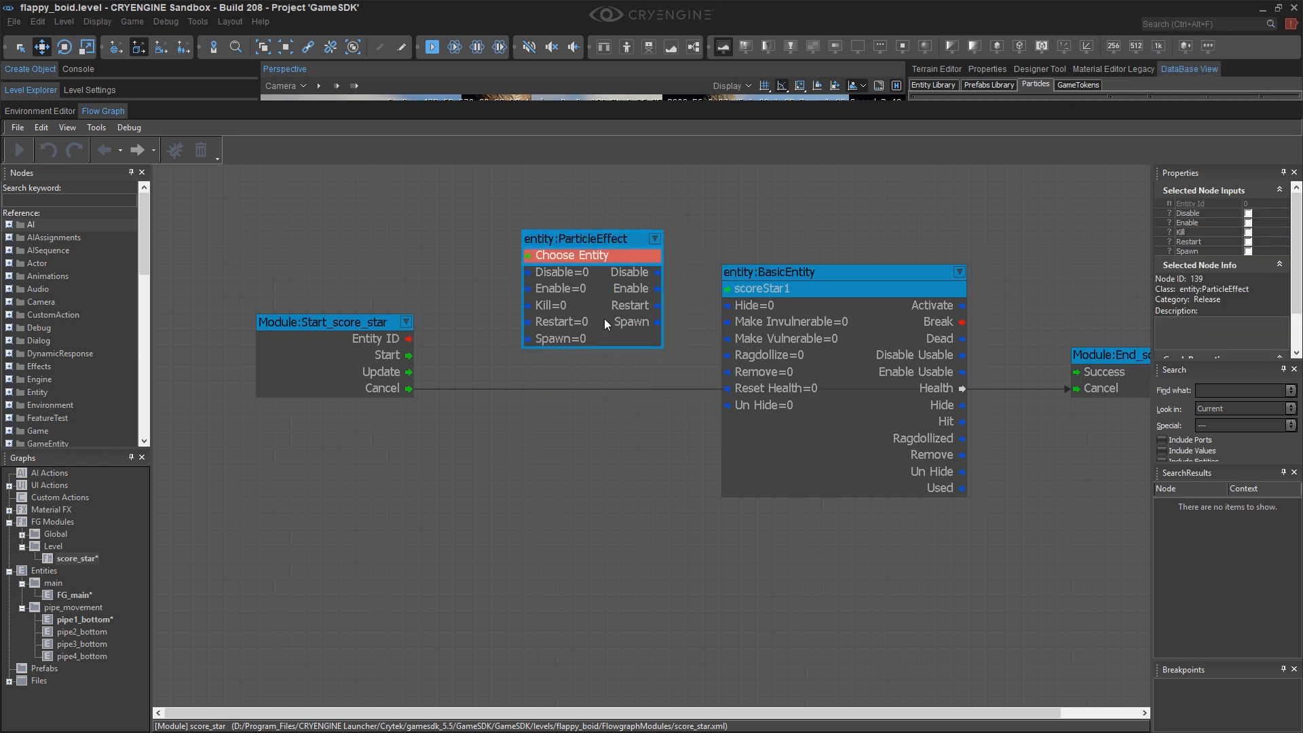
drag(782, 272, 783, 228)
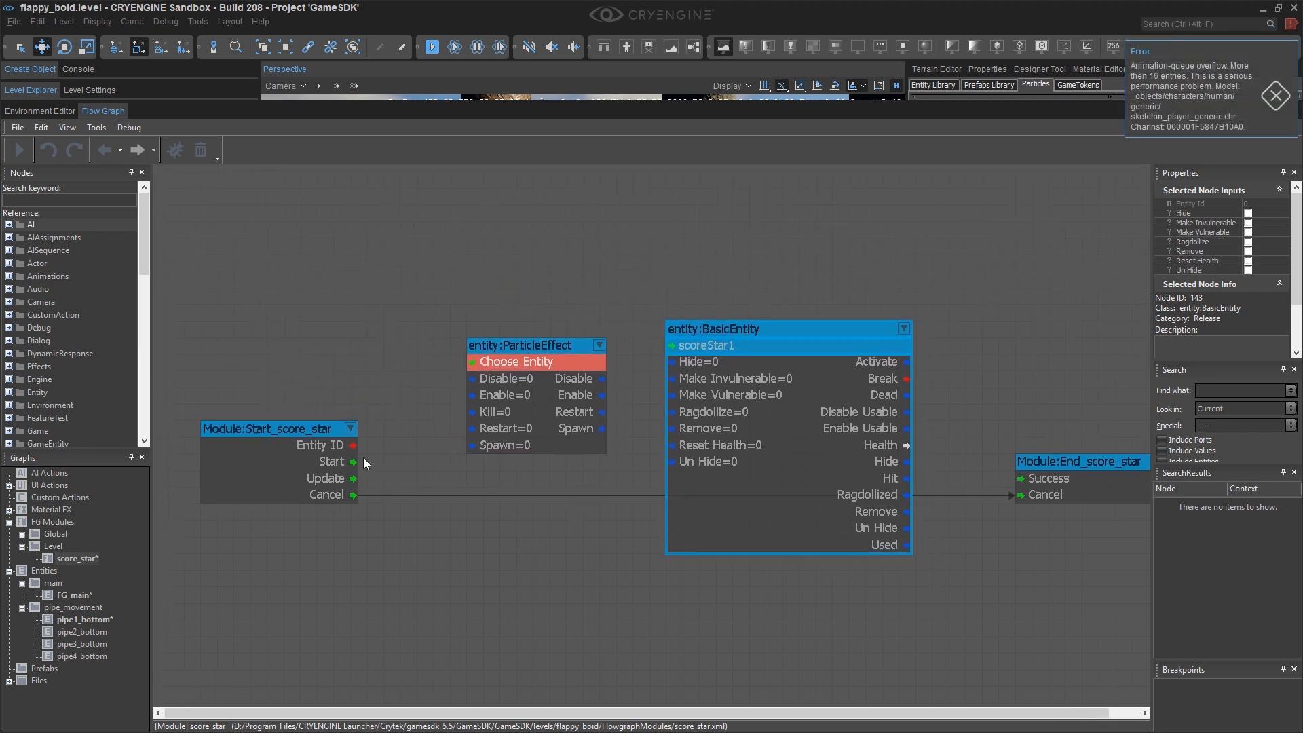
right_click(711, 346)
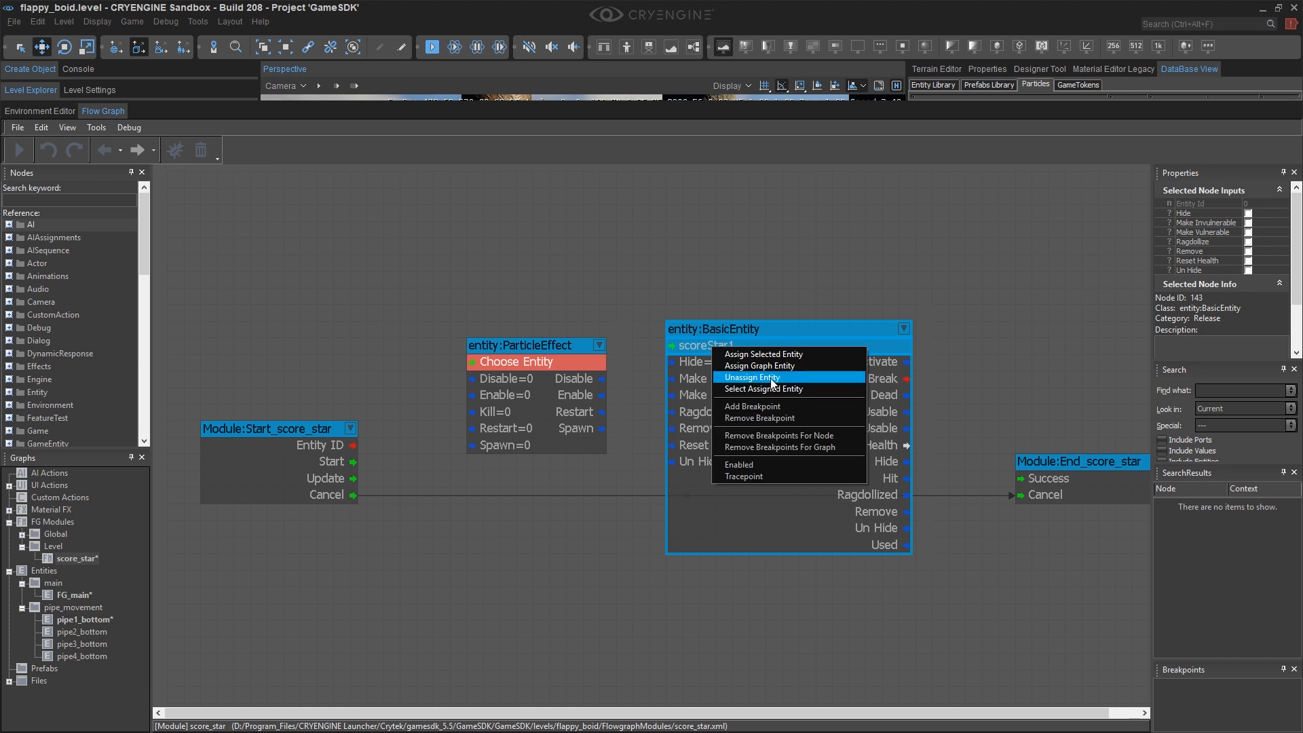
click(773, 381)
drag(759, 328, 790, 242)
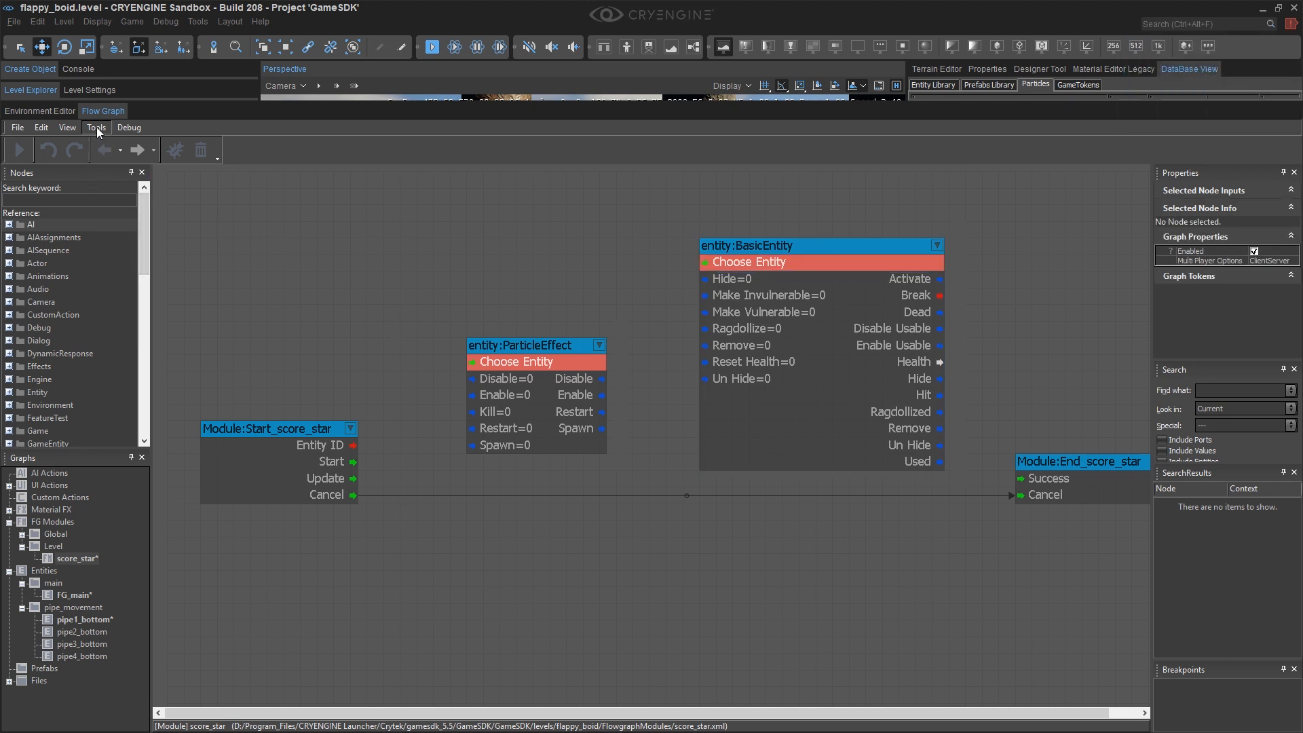
Open the module ports editor and add an input named entStar of type EntityId
click(96, 127)
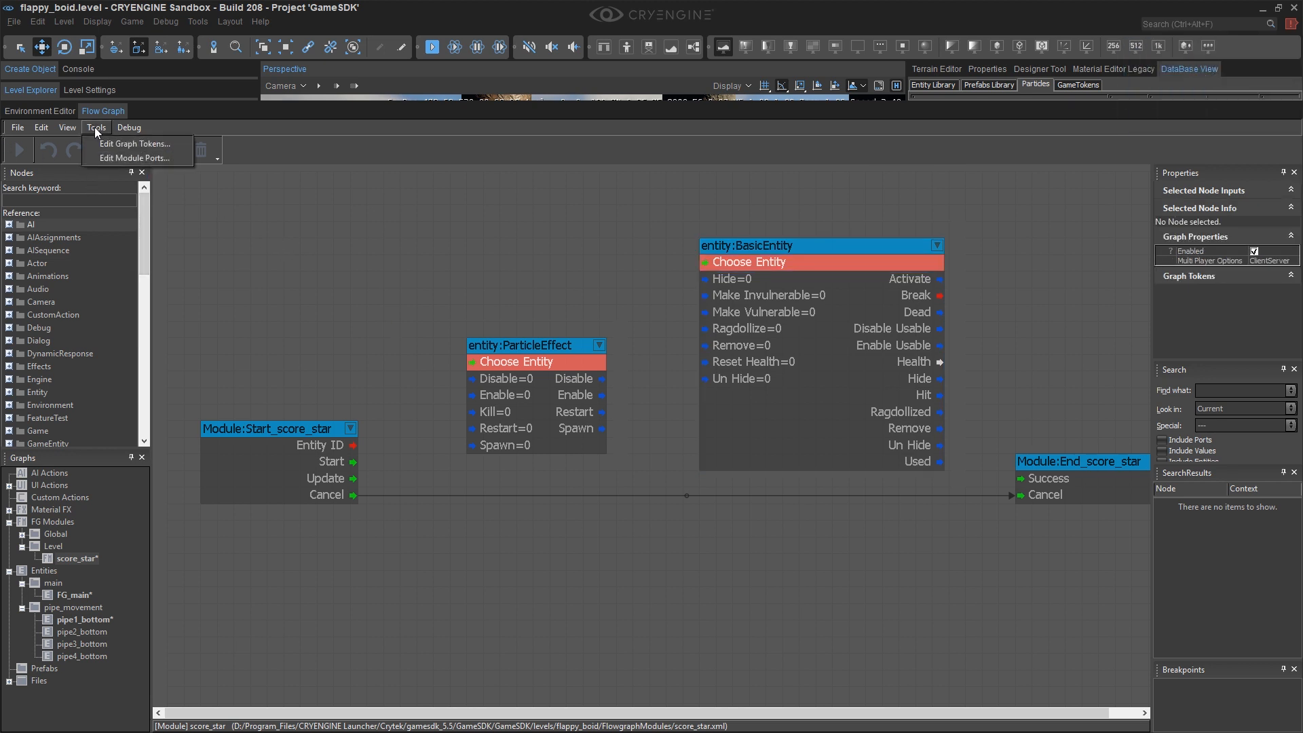
click(117, 158)
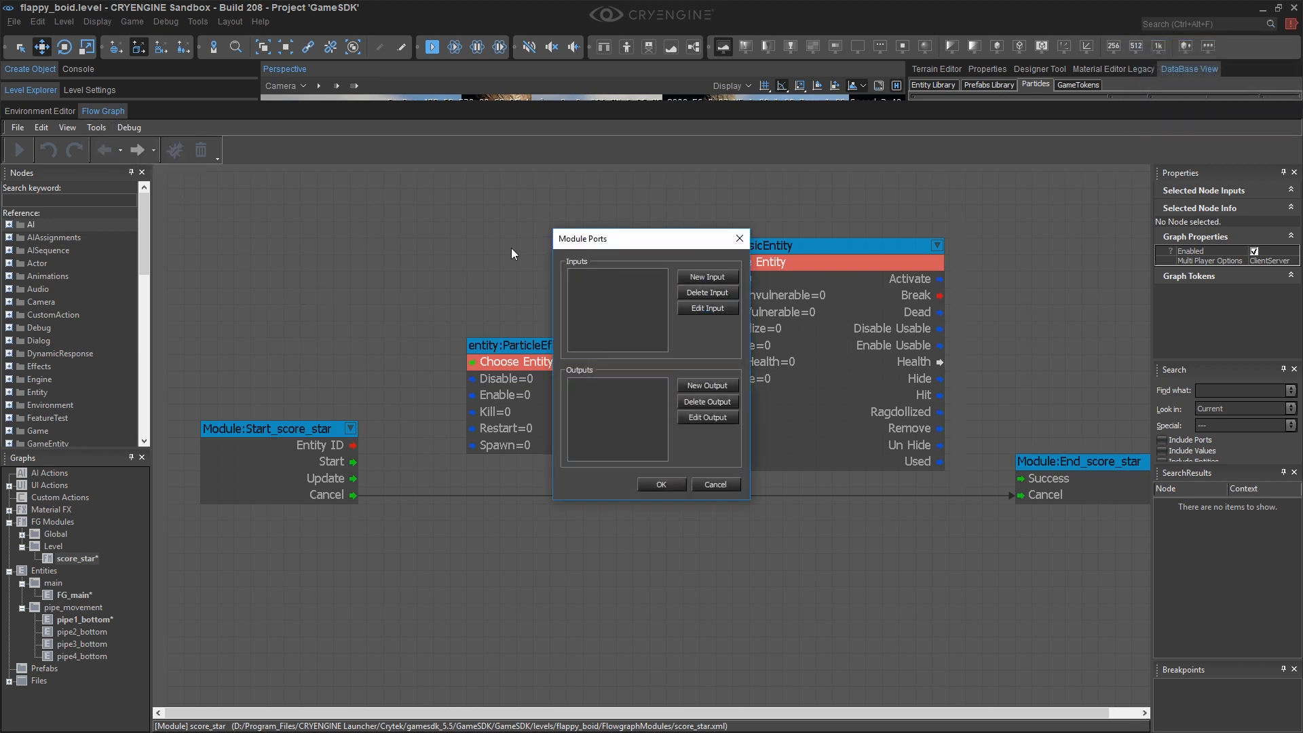
drag(588, 246, 520, 201)
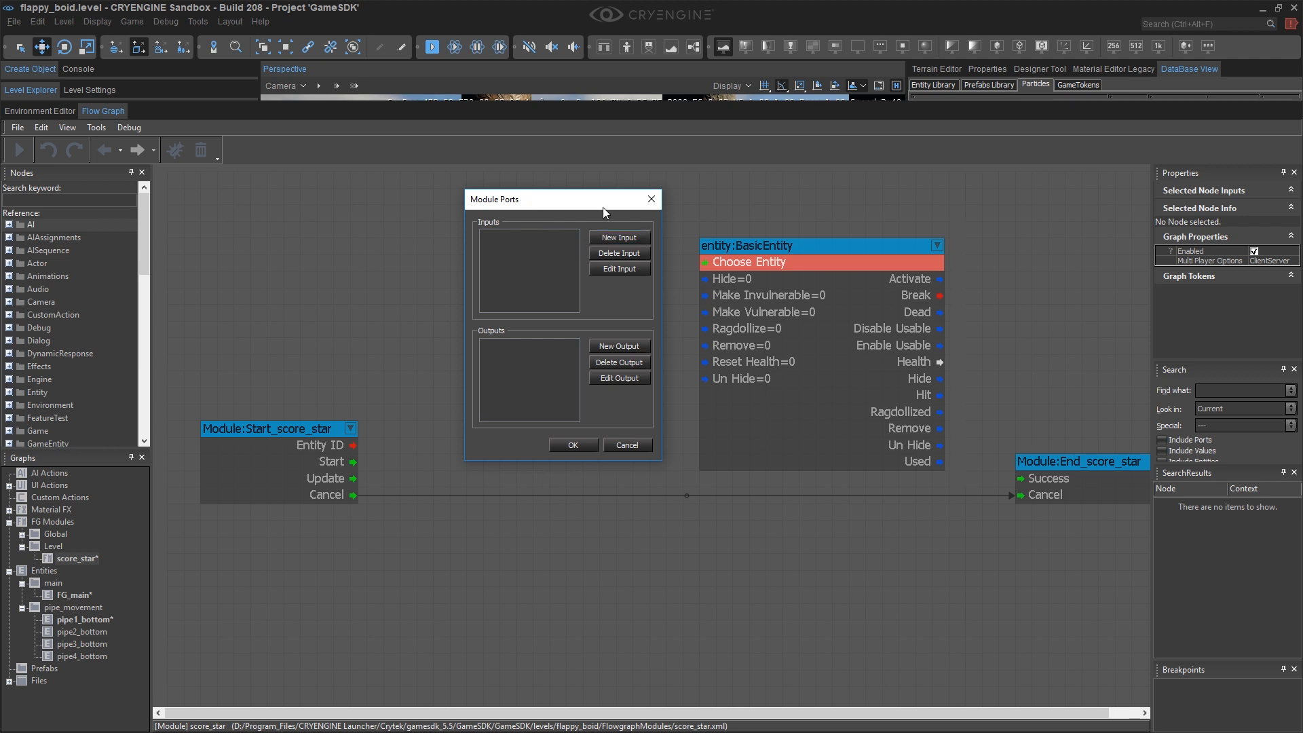
drag(605, 213, 571, 192)
click(587, 215)
drag(561, 278, 555, 242)
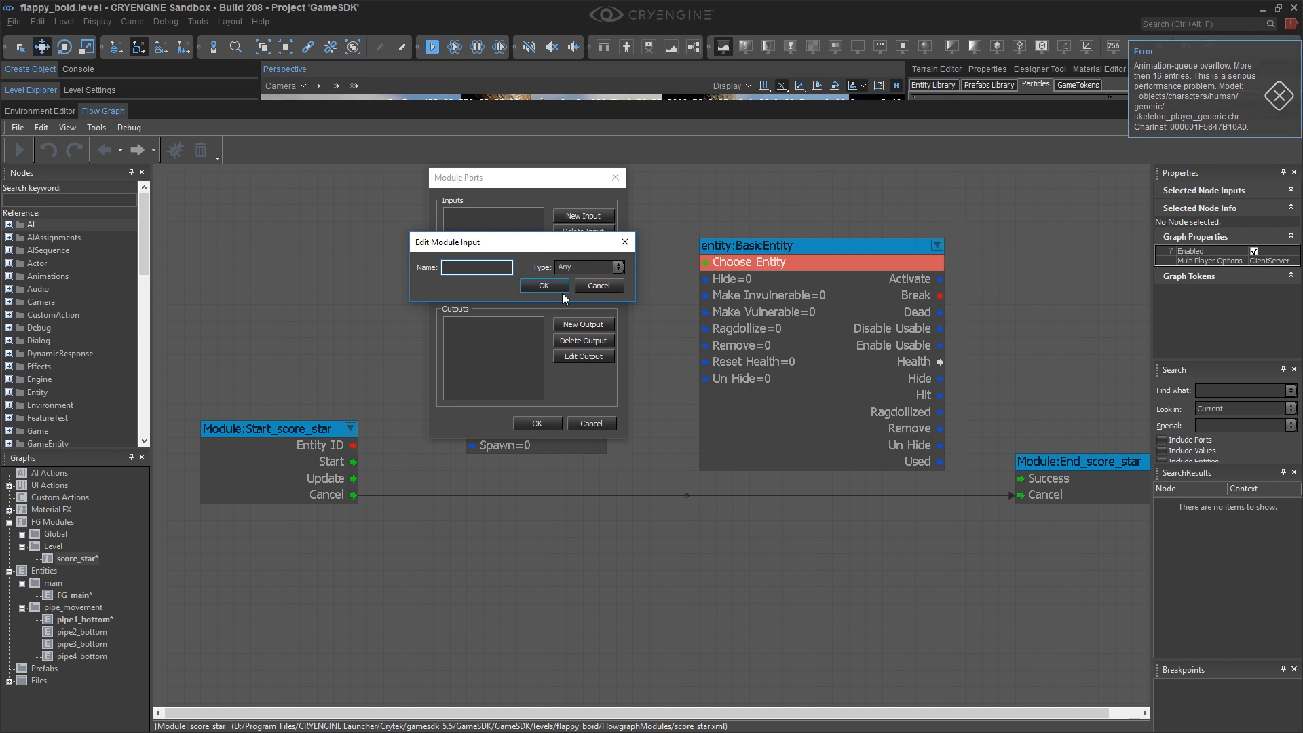
text(entStar)
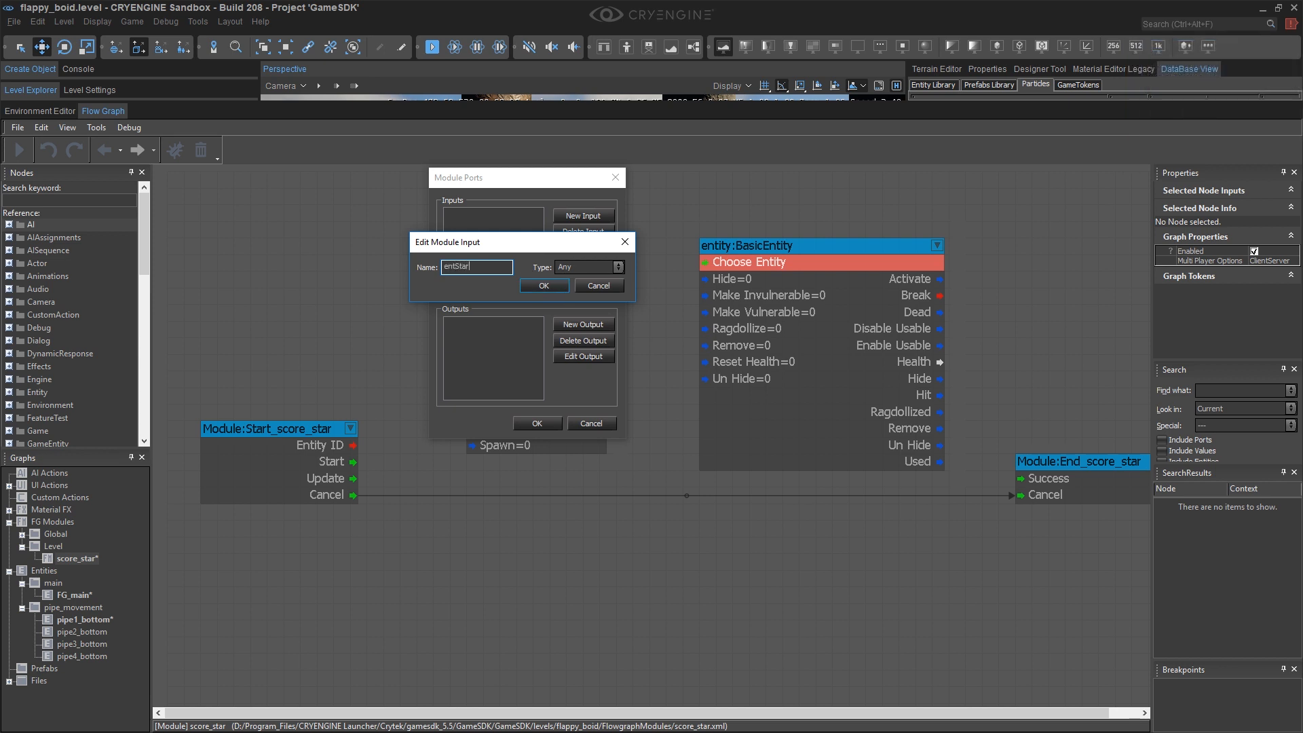
click(616, 267)
click(593, 298)
click(544, 286)
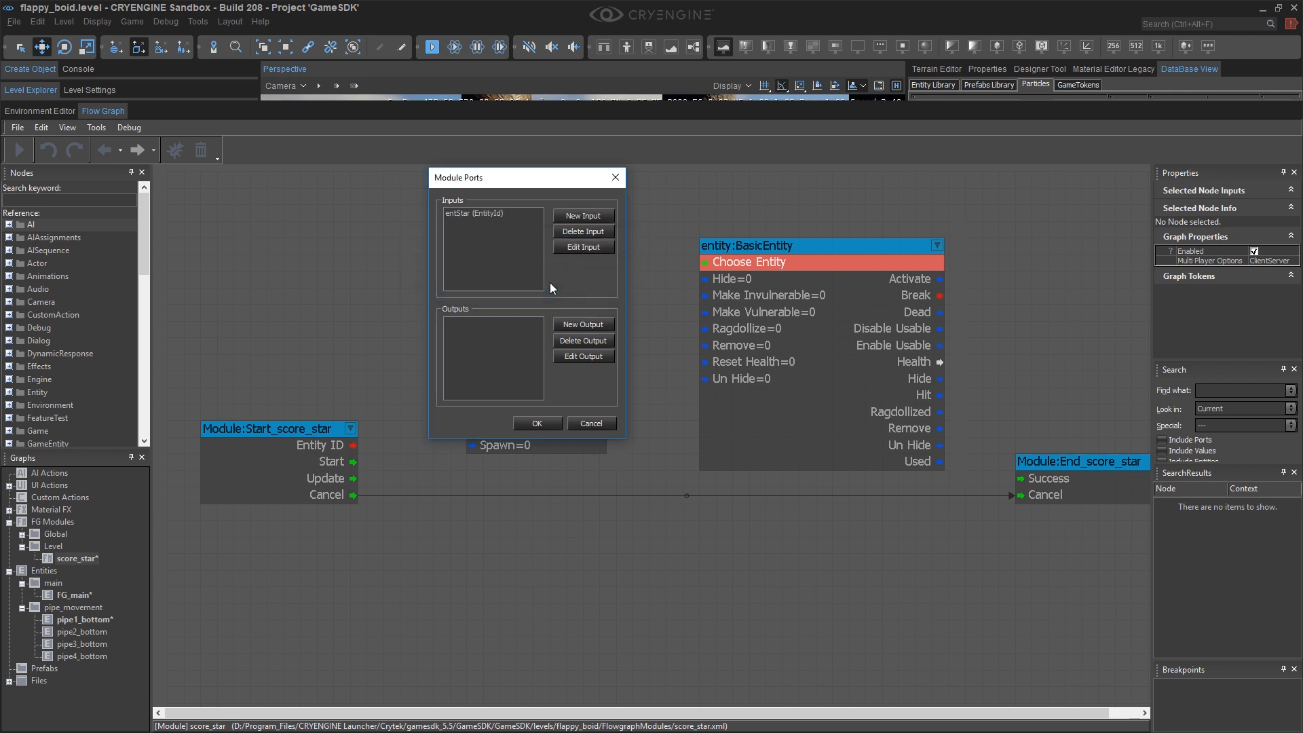
Add a second module input named entParticleEffect of type EntityId and apply the port changes
click(582, 216)
text(entParticleEffect)
click(597, 298)
click(585, 335)
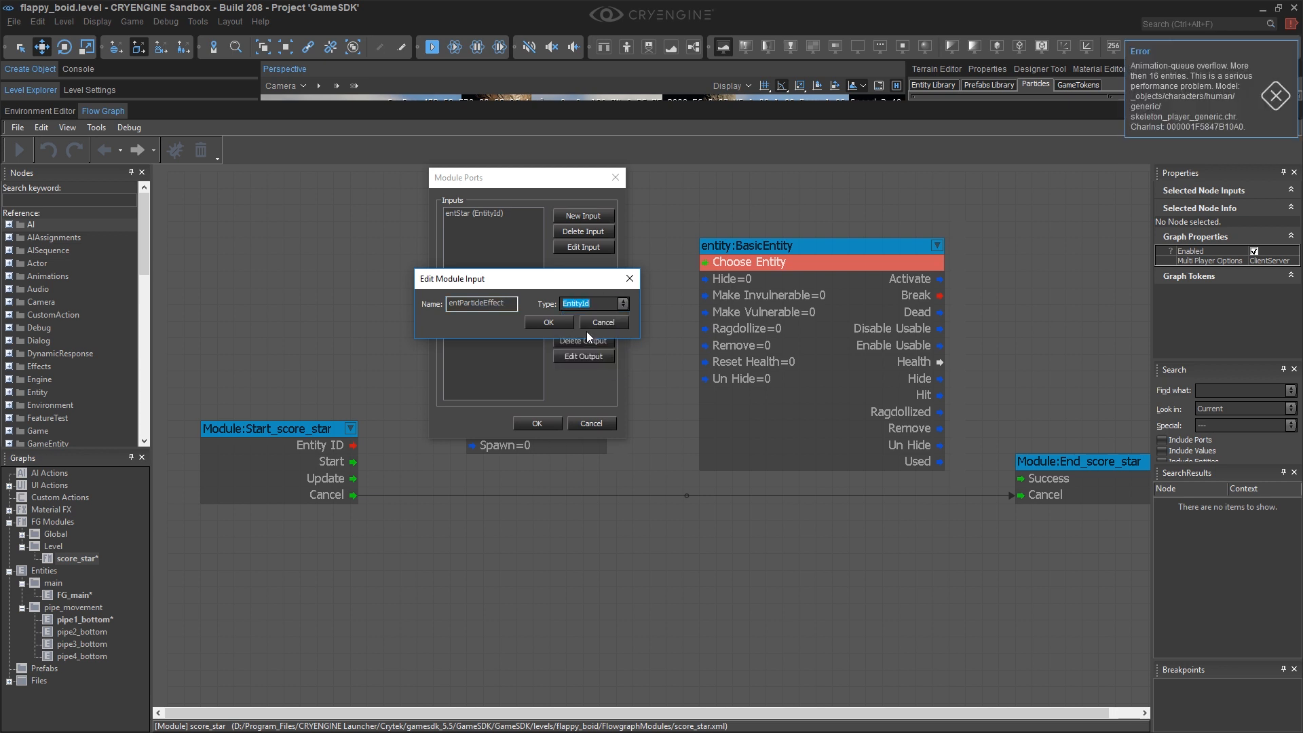
click(549, 323)
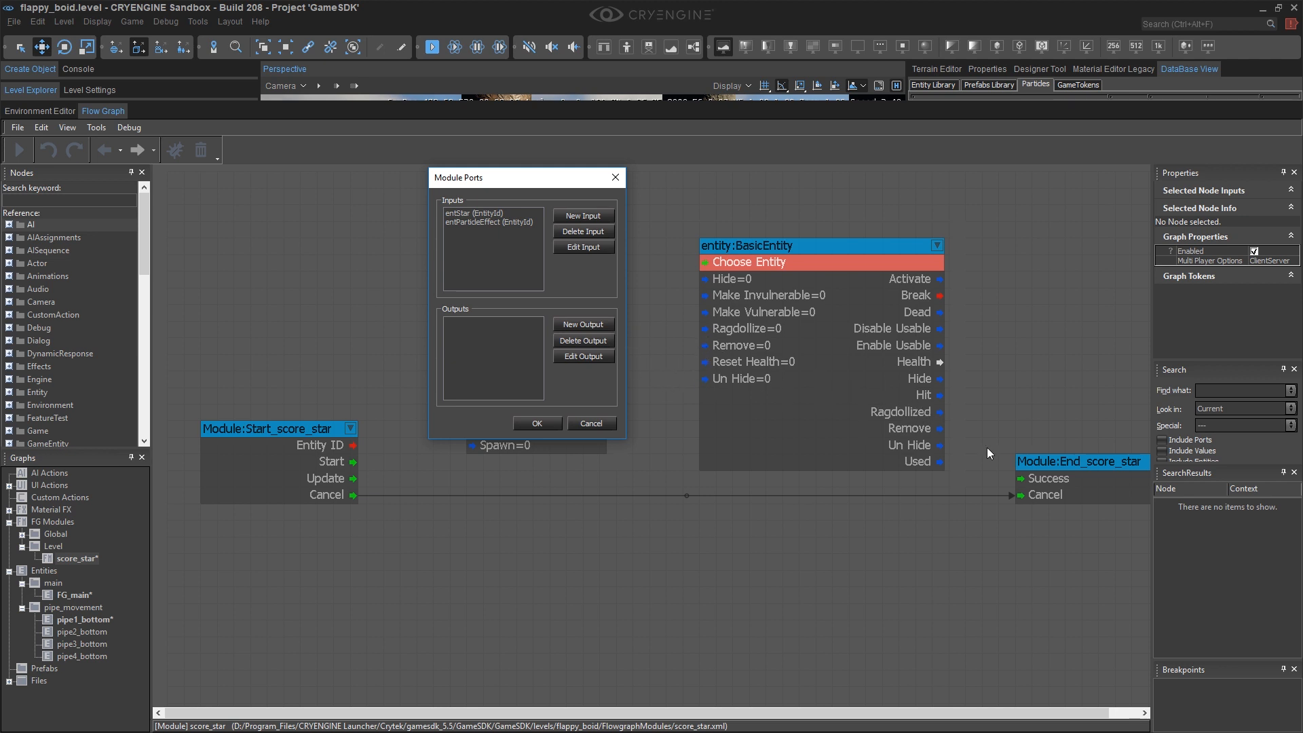
click(536, 425)
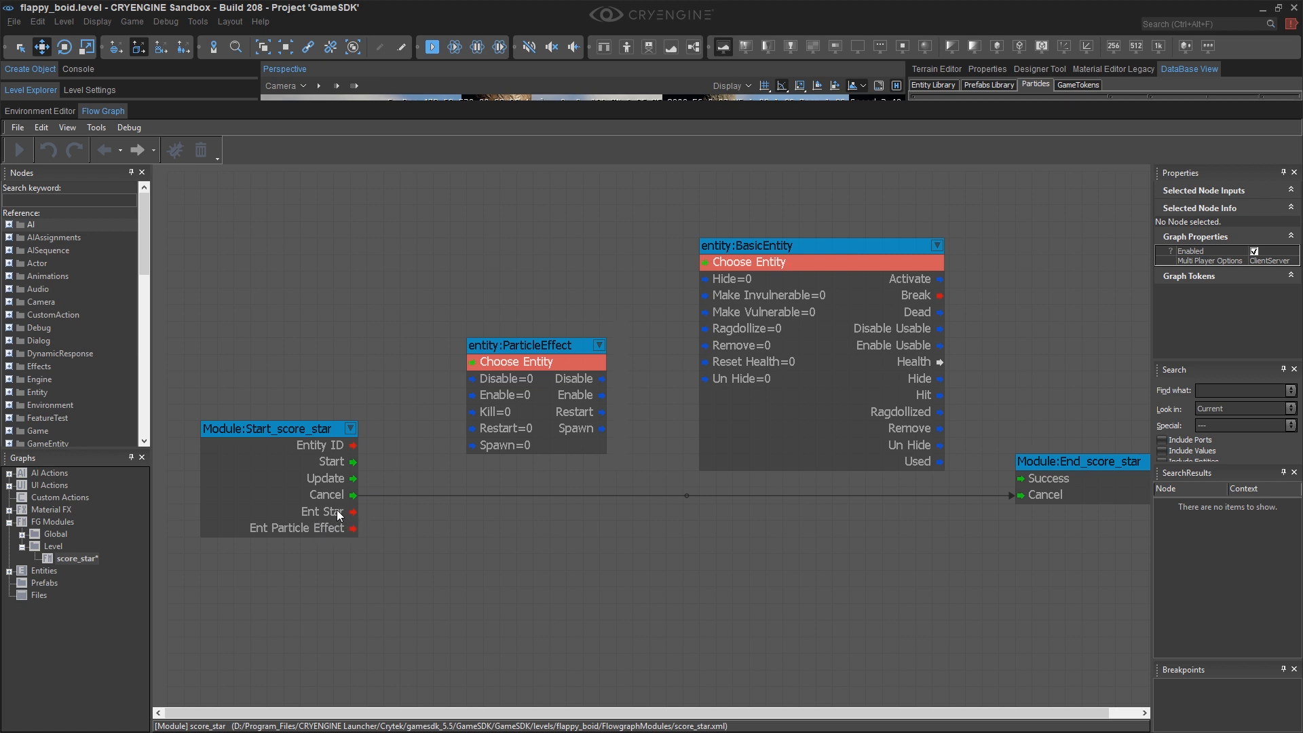
Connect Ent Star to the BasicEntity node's entity input and Start to its Hide input
drag(339, 513, 730, 265)
drag(547, 340, 496, 241)
drag(342, 461, 716, 282)
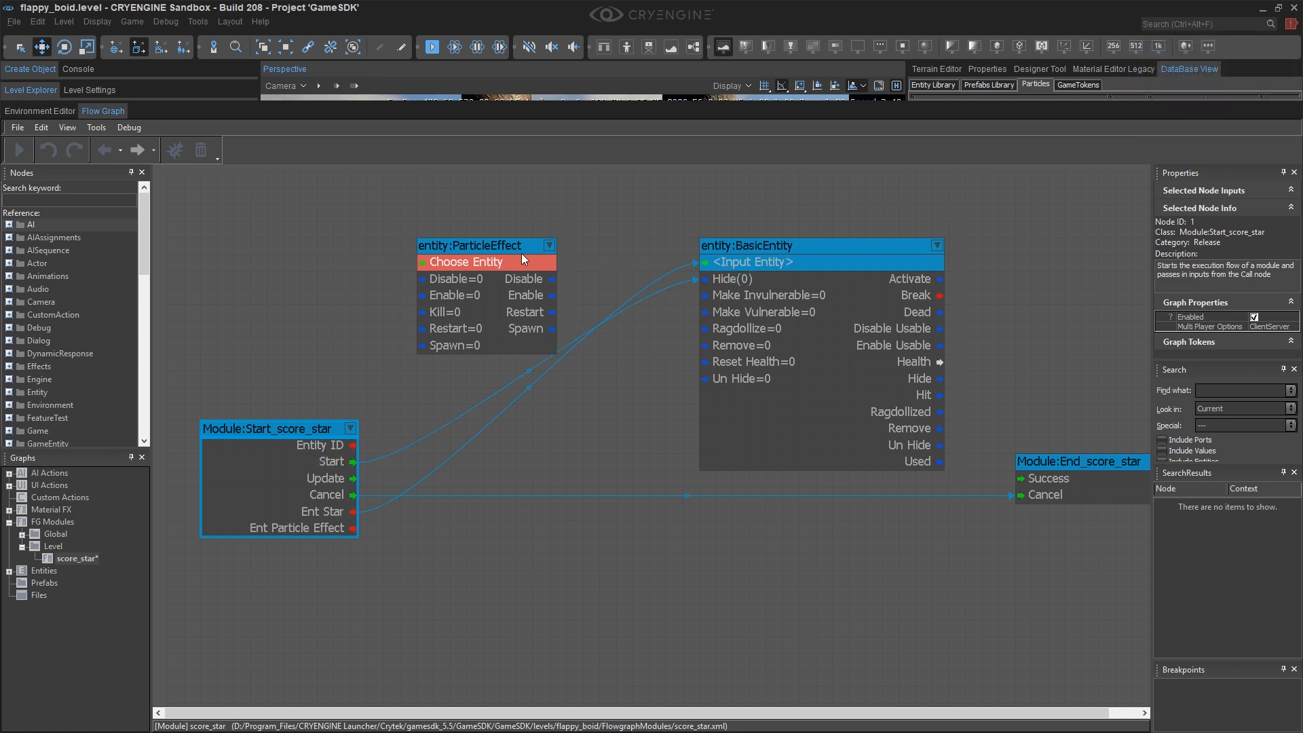
Place ParticleEffect below BasicEntity, linking Ent Particle Effect to its entity input and Start to both Spawn and Enable
drag(474, 245, 590, 560)
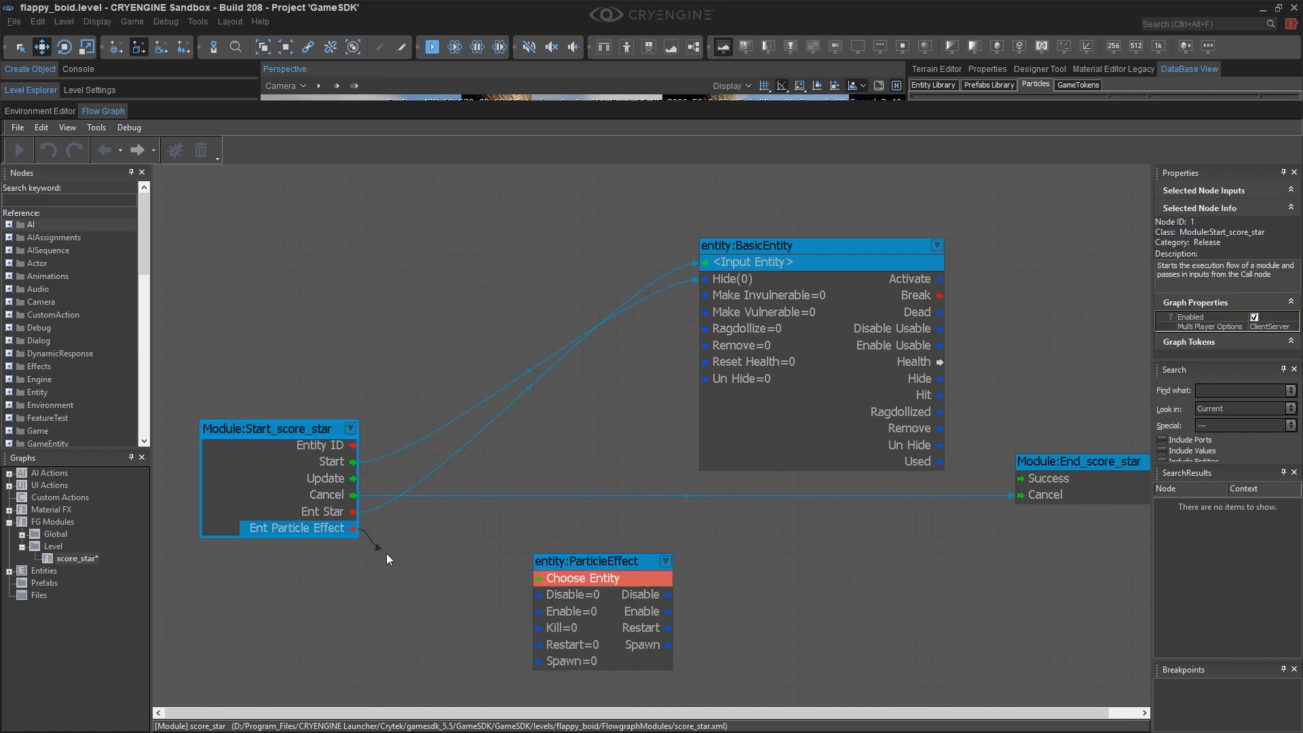
drag(471, 600, 561, 578)
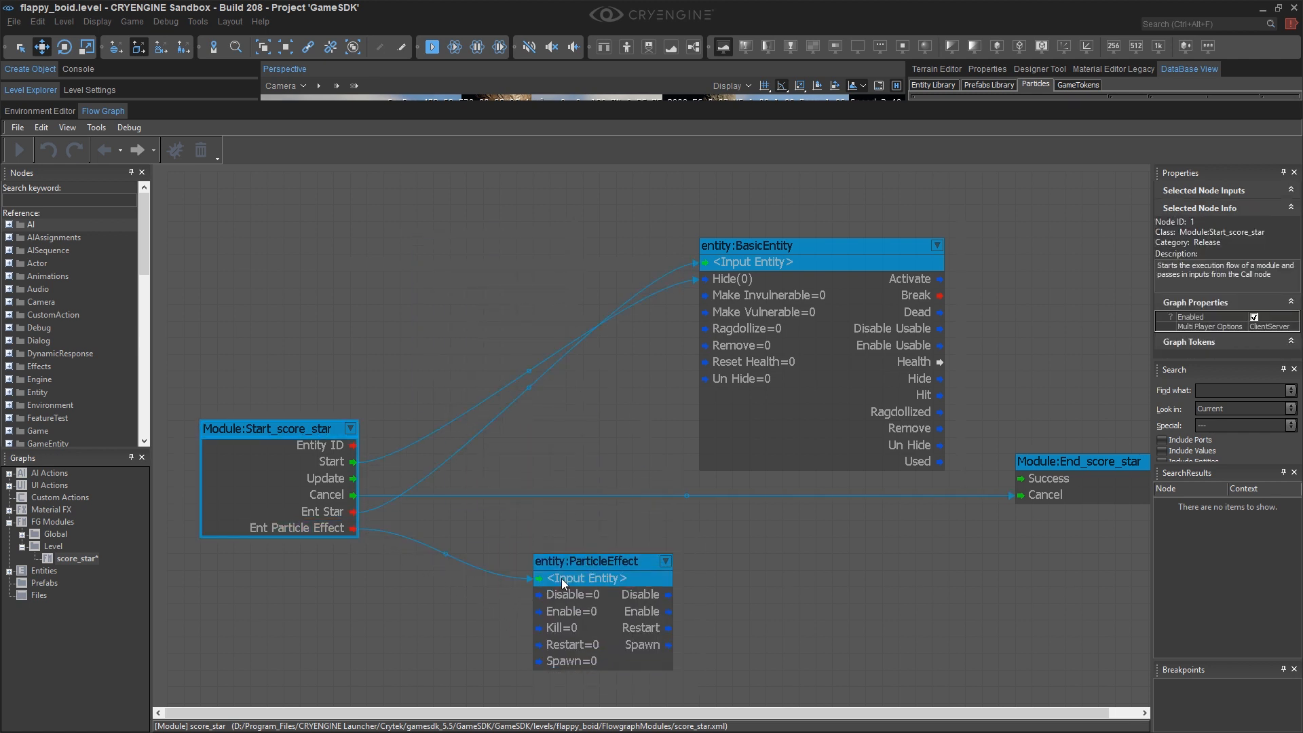
drag(354, 461, 557, 661)
drag(353, 461, 566, 613)
Arrange the BasicEntity, ParticleEffect and Module:End_score_star nodes into a more compact layout
drag(738, 245, 555, 261)
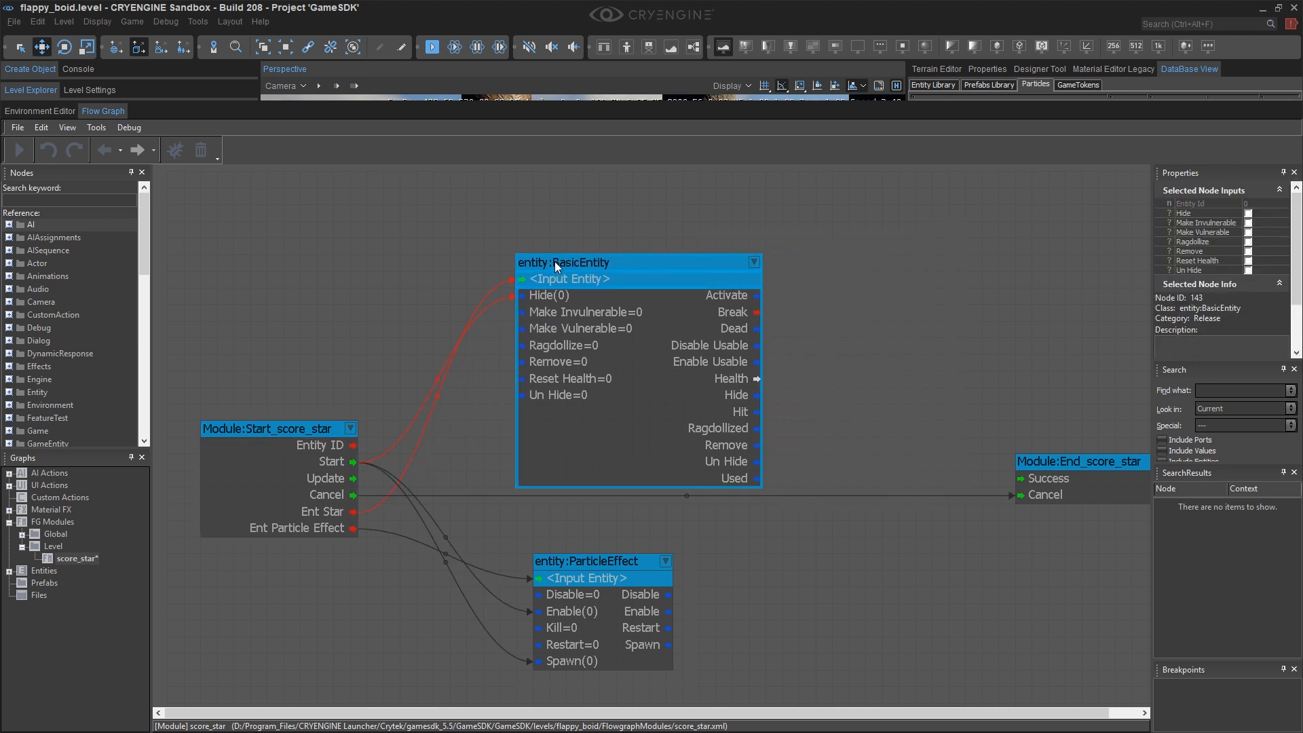
drag(580, 560, 572, 518)
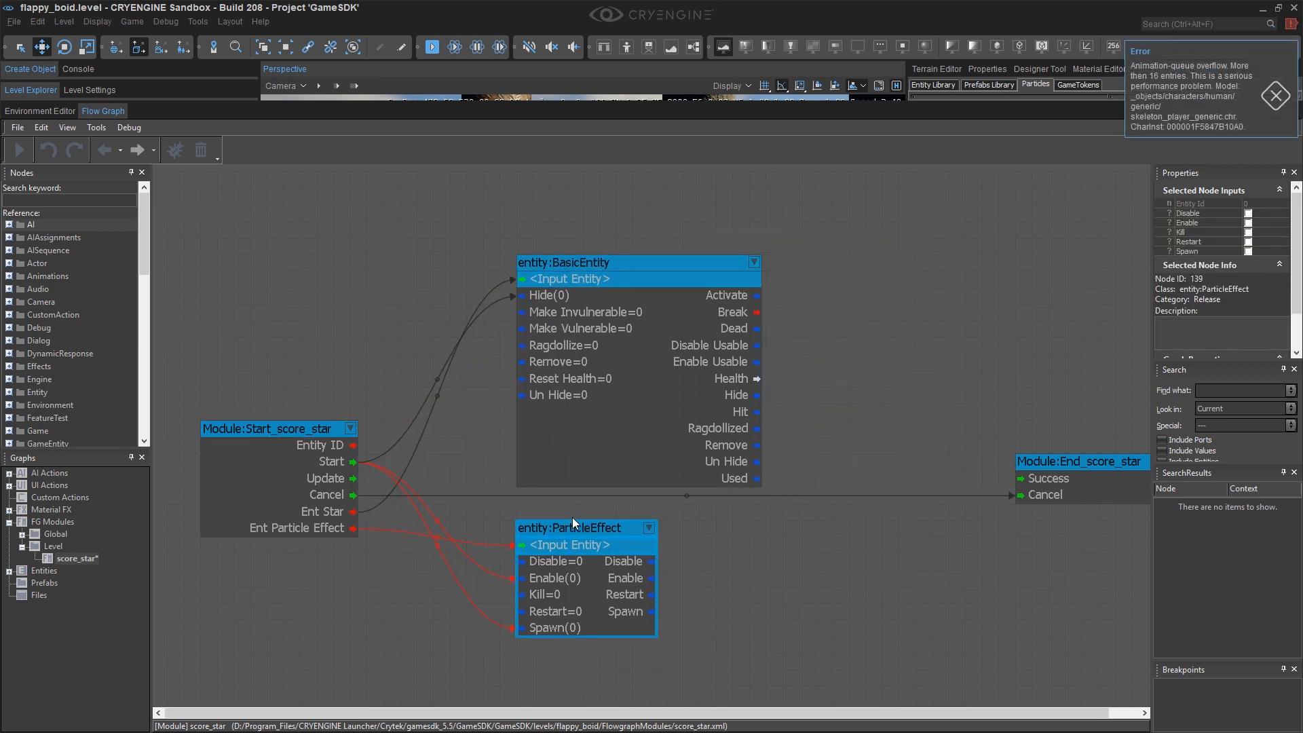
drag(1036, 458, 861, 470)
scroll(788, 556, up, 1)
scroll(789, 556, down, 2)
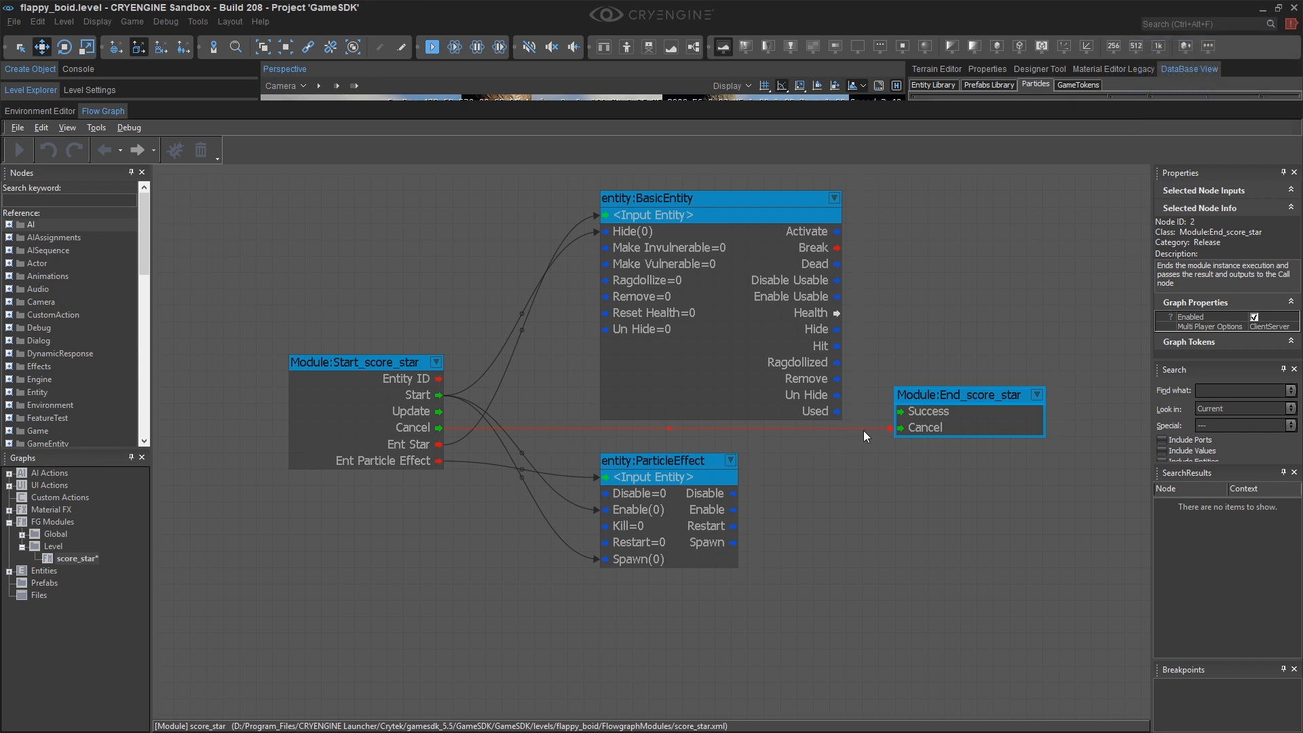
drag(881, 435, 918, 435)
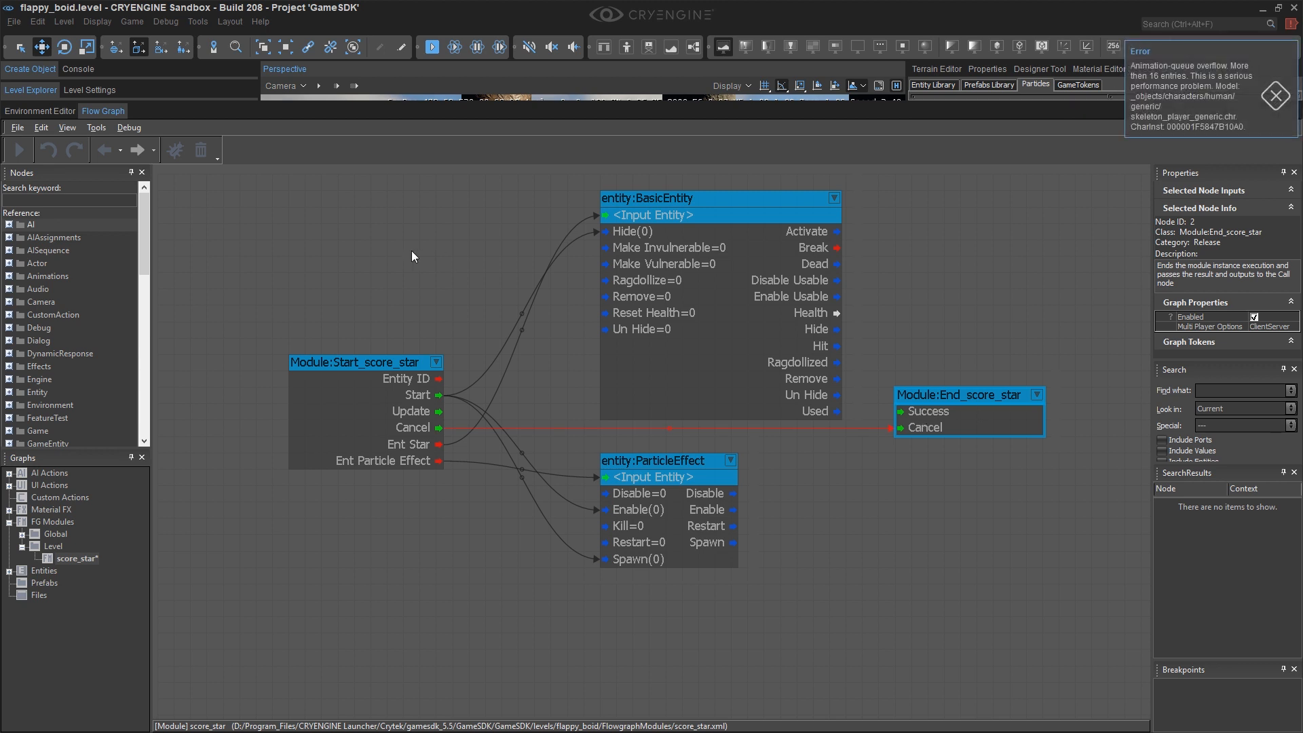
Close and reopen the Flow Graph editor to refresh the available modules, and expand the Module node category
scroll(43, 262, down, 10)
double_click(41, 255)
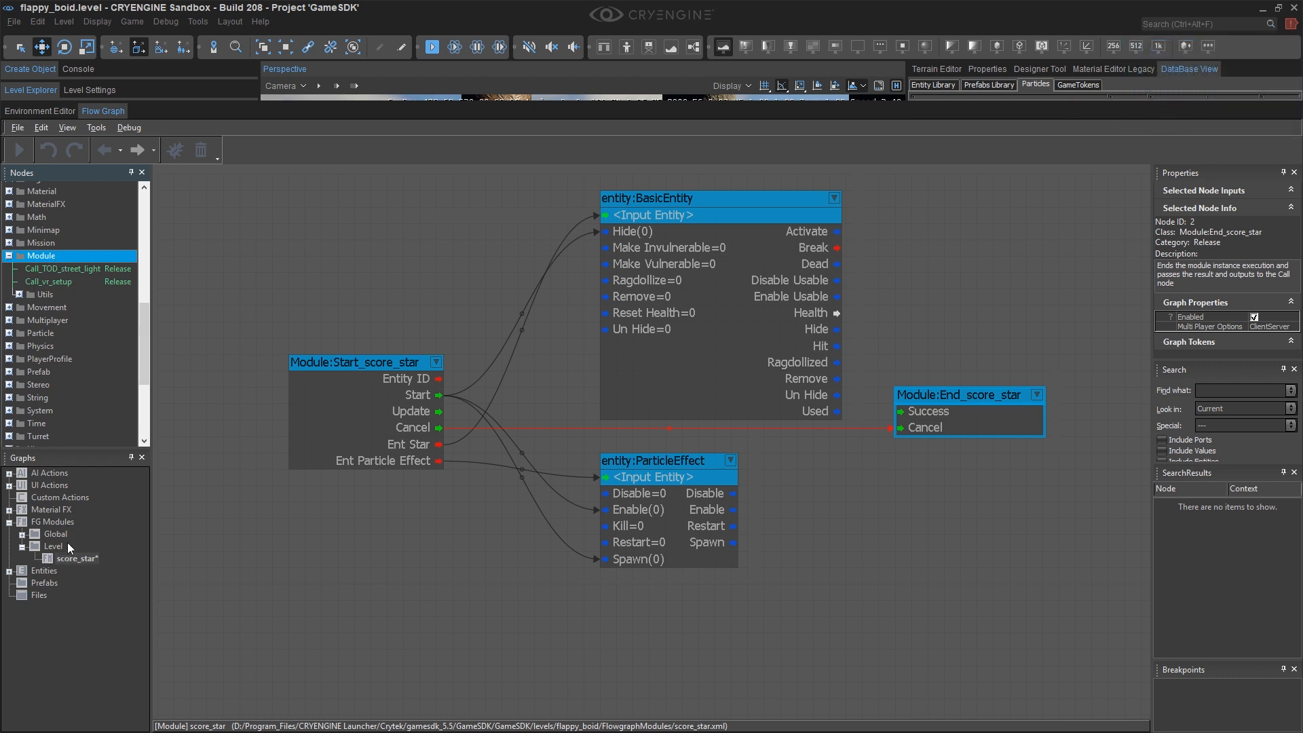
right_click(105, 110)
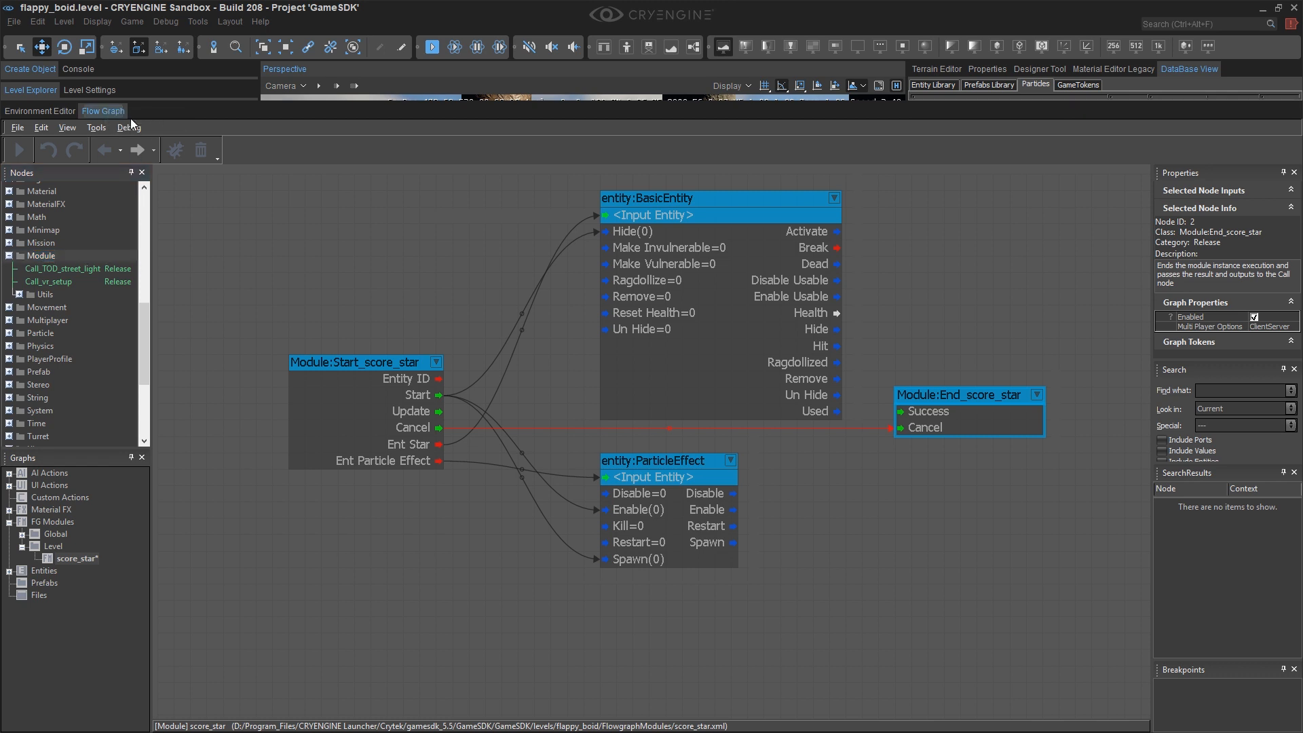
click(129, 118)
click(197, 23)
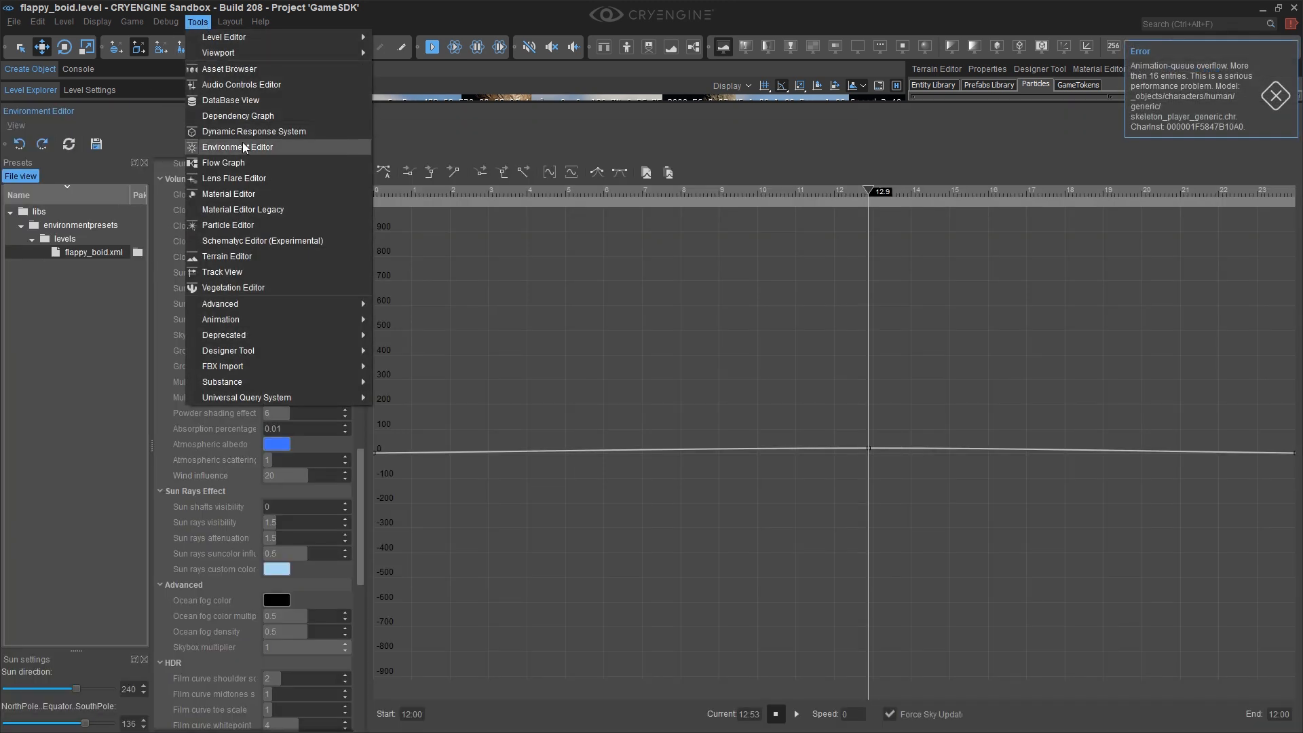
click(245, 168)
click(9, 354)
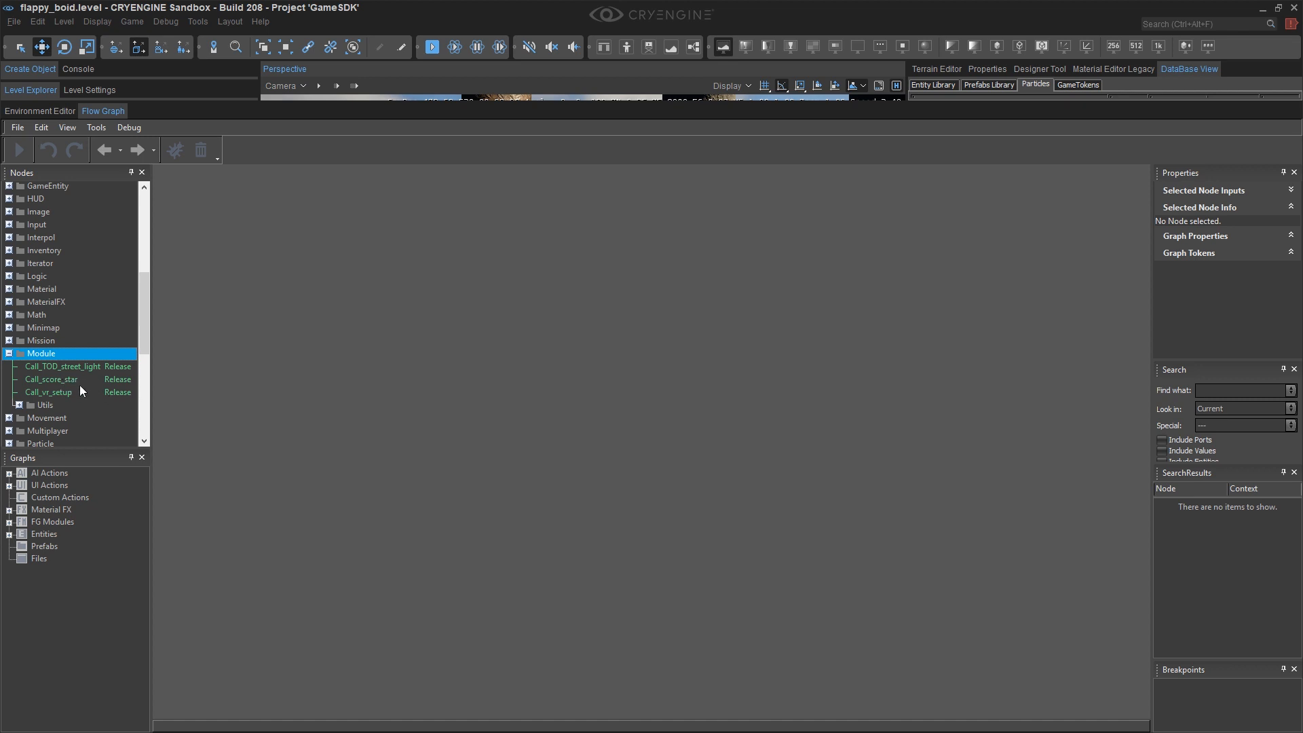
Open the FG_main graph, add a Call_score_star node in the scoring section and connect score_trigger1's Enter to its Call input
click(9, 534)
click(21, 547)
click(72, 558)
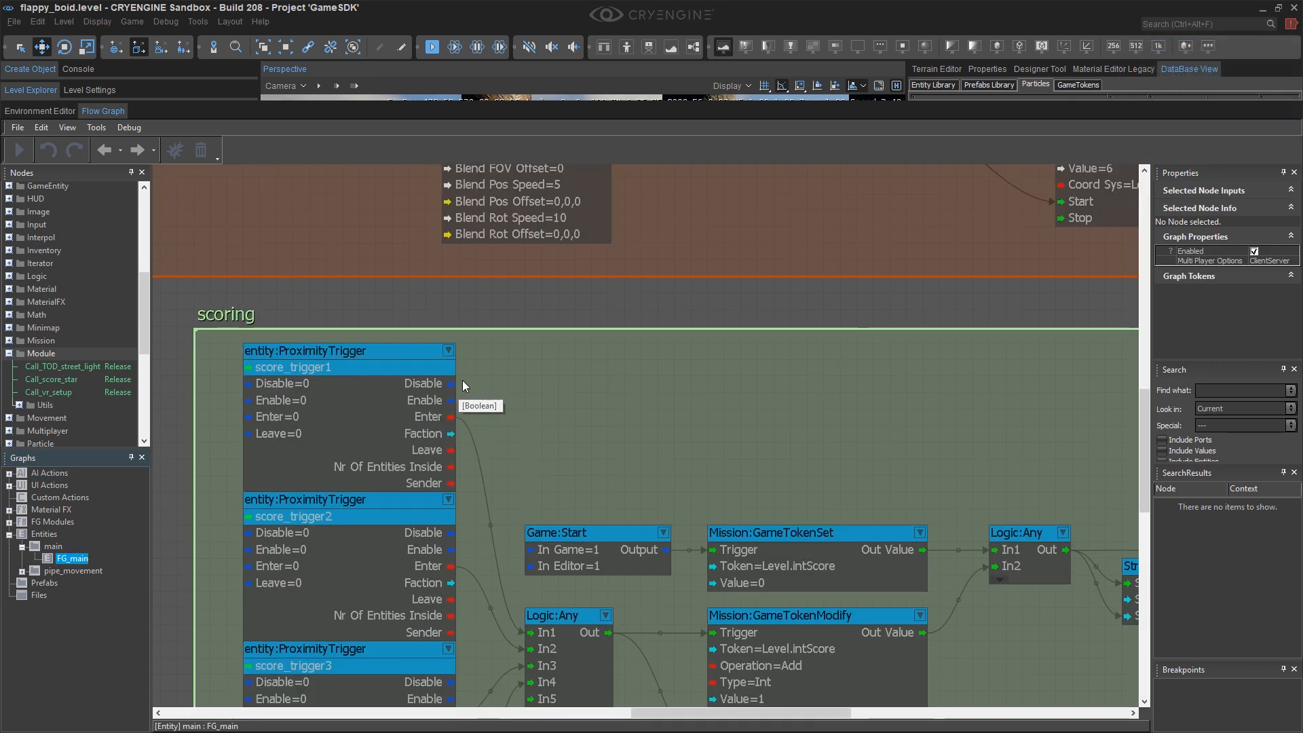
drag(50, 379, 569, 334)
drag(446, 417, 564, 368)
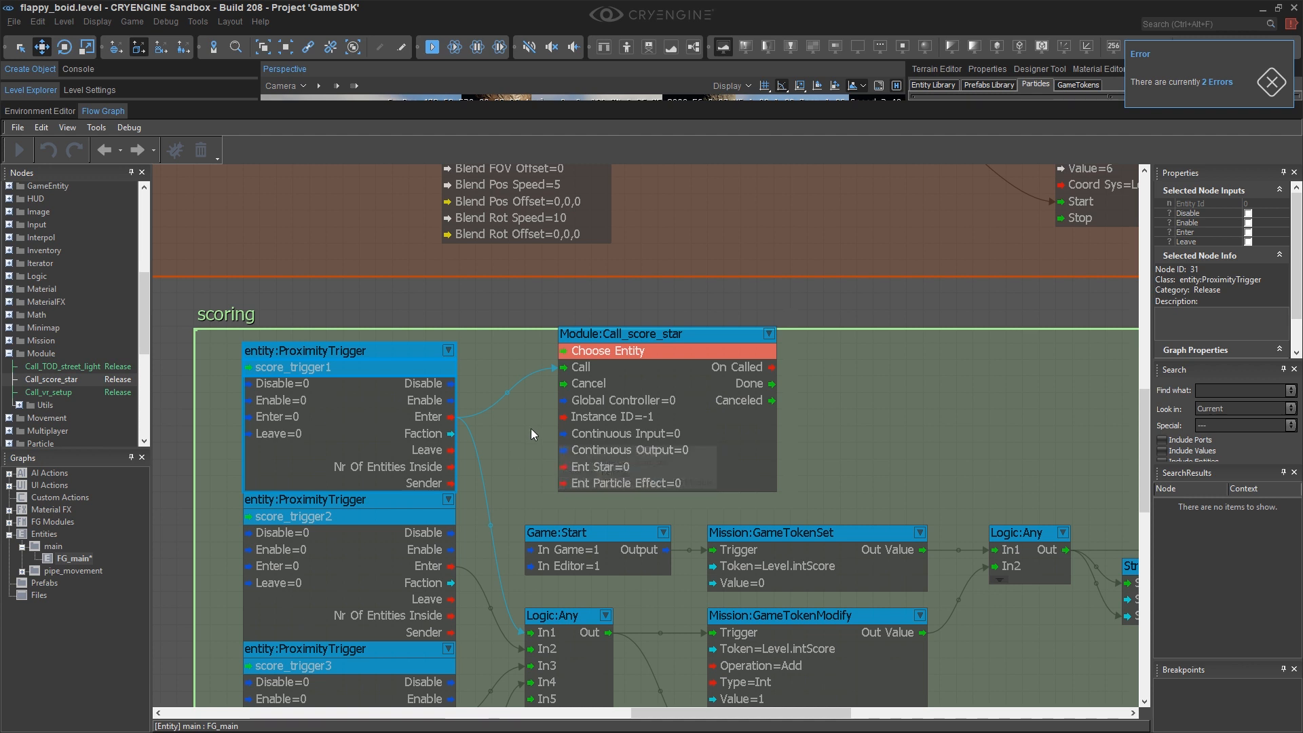
Move the Call_score_star node away from score_trigger1 and add an Entity:EntityId node in the gap between them
drag(613, 332, 915, 330)
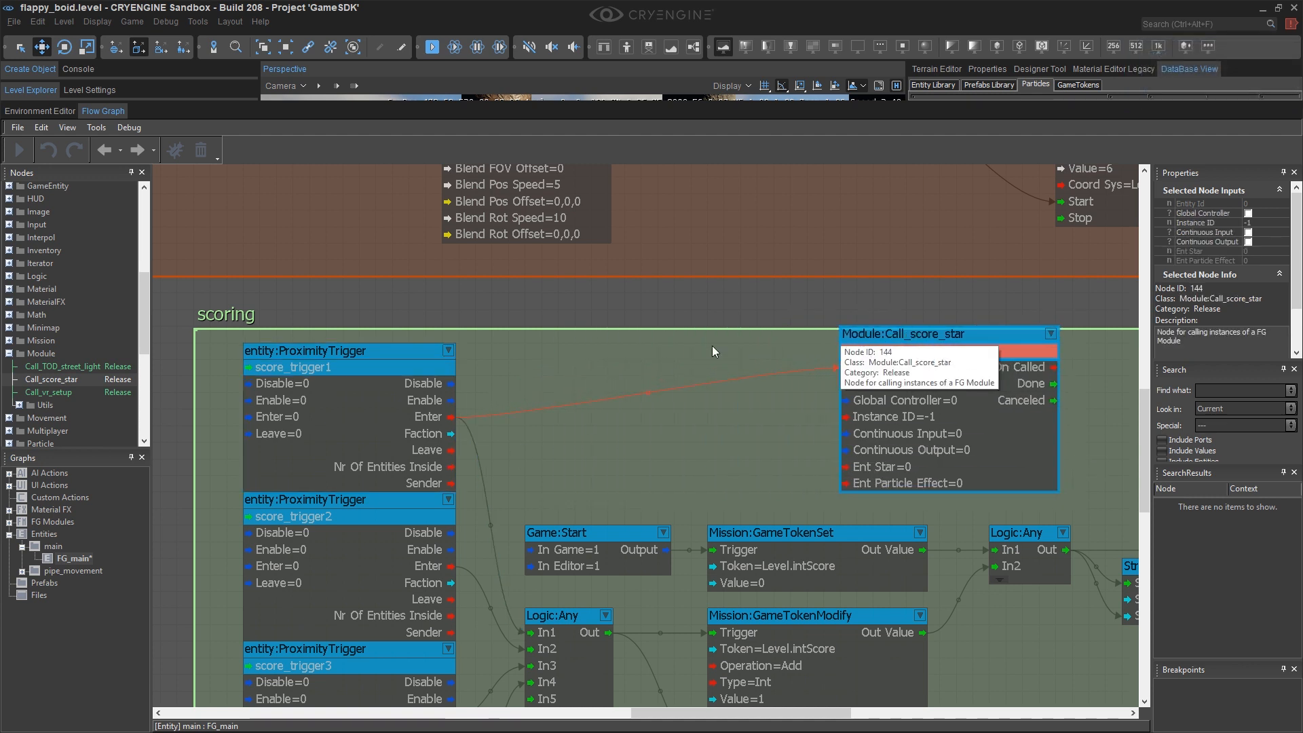
click(590, 355)
text(qentityid)
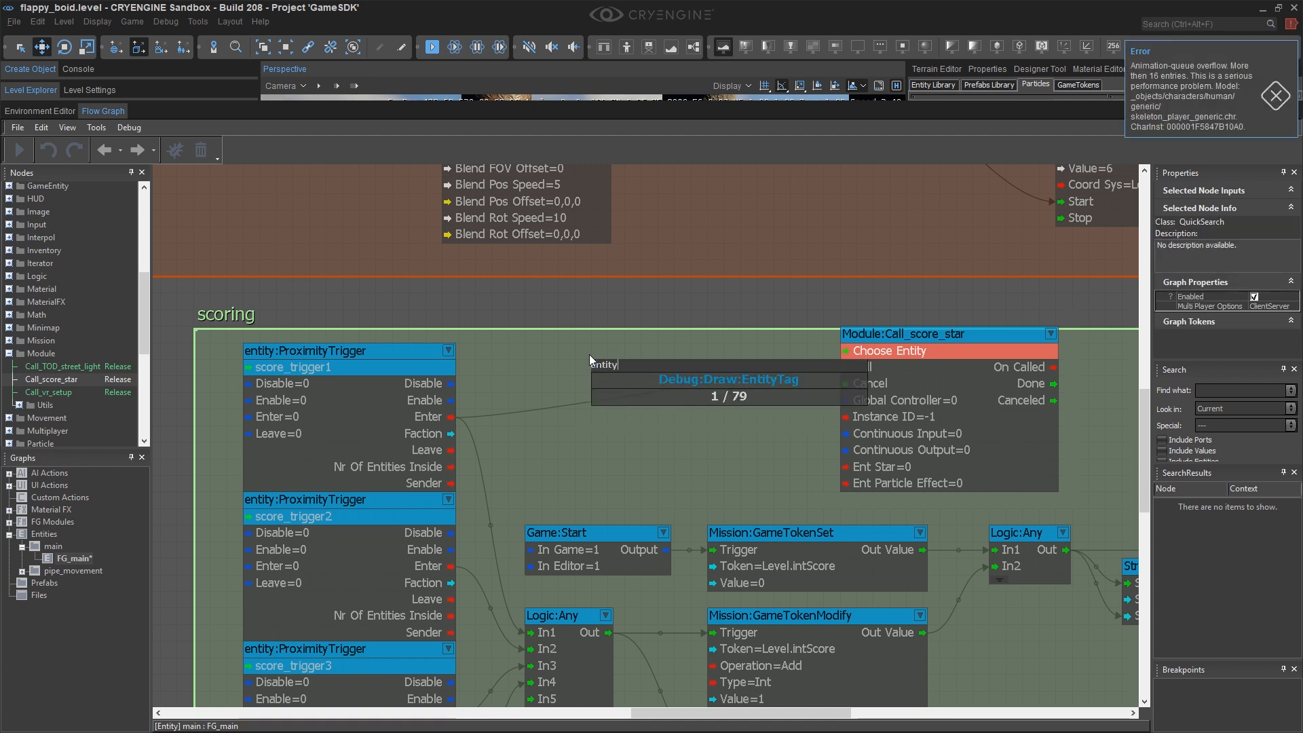
key(Return)
drag(612, 370, 610, 333)
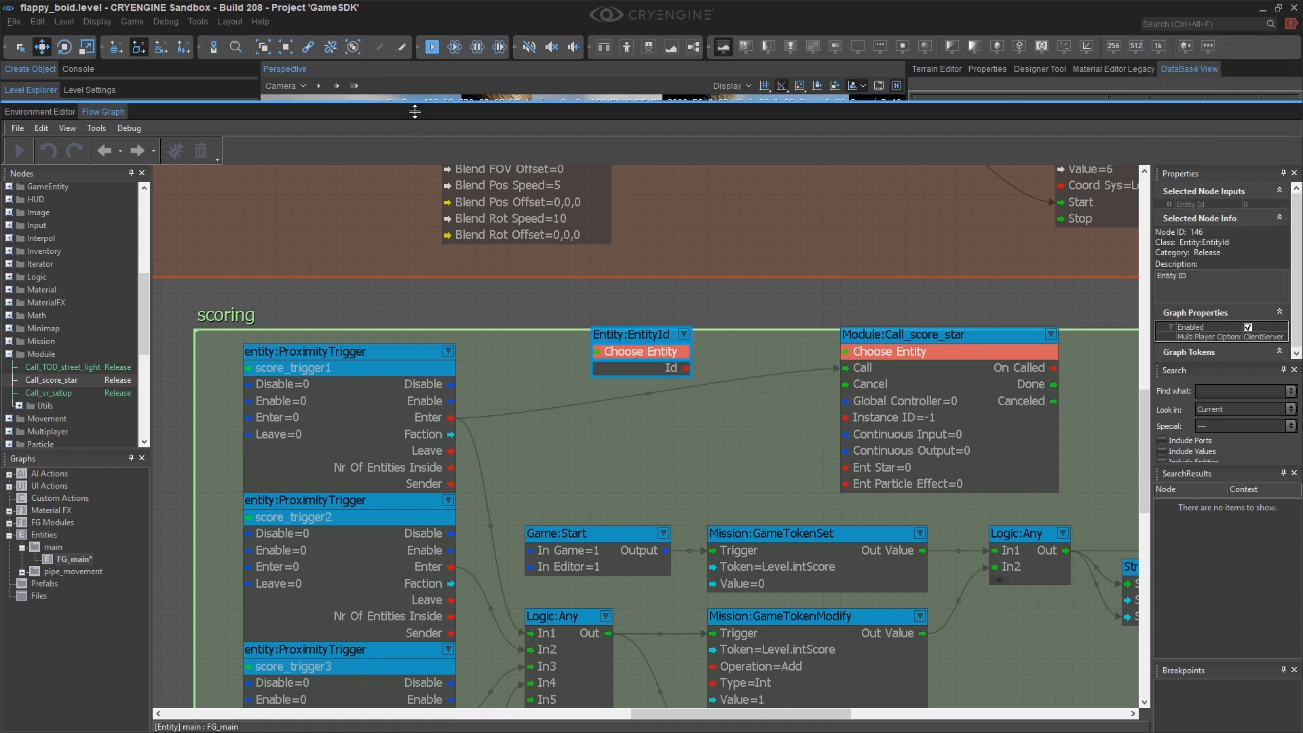
Assign the scoreStar1 entity to the new EntityId node
drag(414, 105, 206, 370)
scroll(129, 306, down, 1)
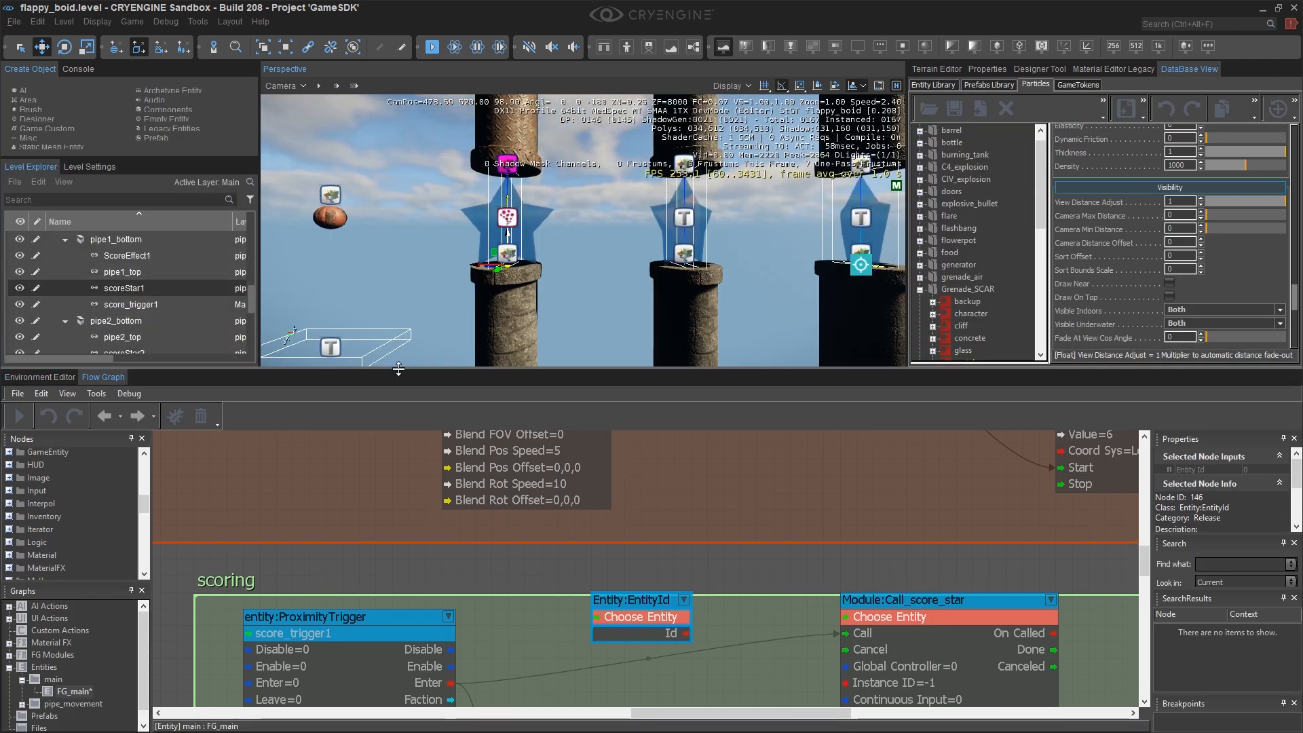
right_click(653, 619)
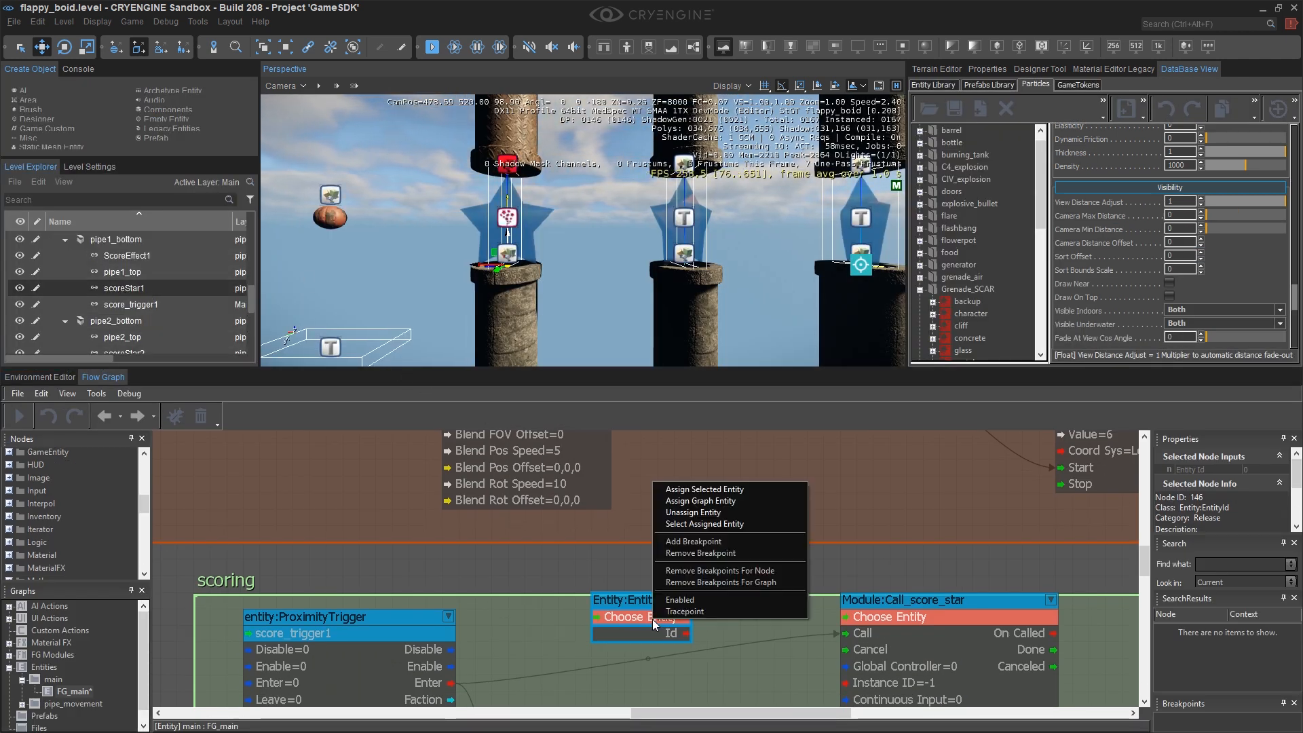
click(705, 490)
Duplicate the EntityId node, place the copy below the original and assign ScoreEffect1 to it
scroll(617, 562, up, 1)
key(ctrl+c)
key(ctrl+v)
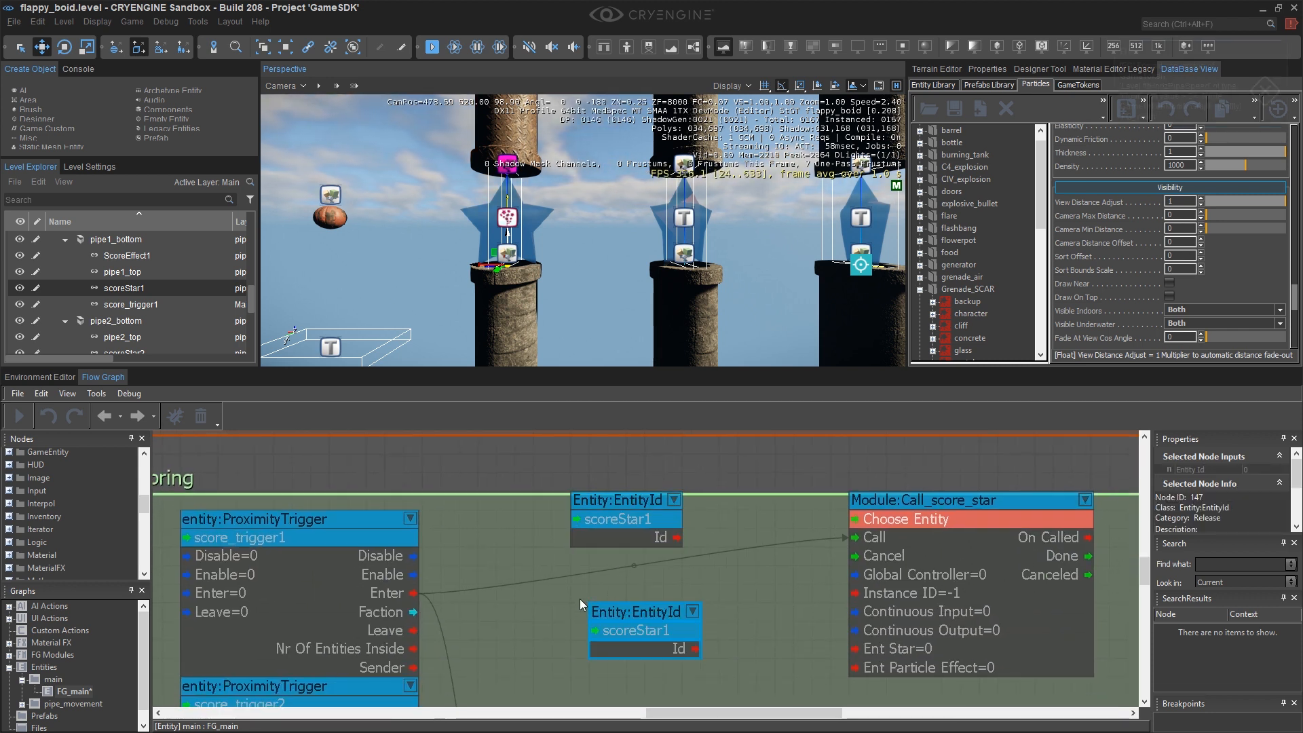
drag(614, 612, 596, 594)
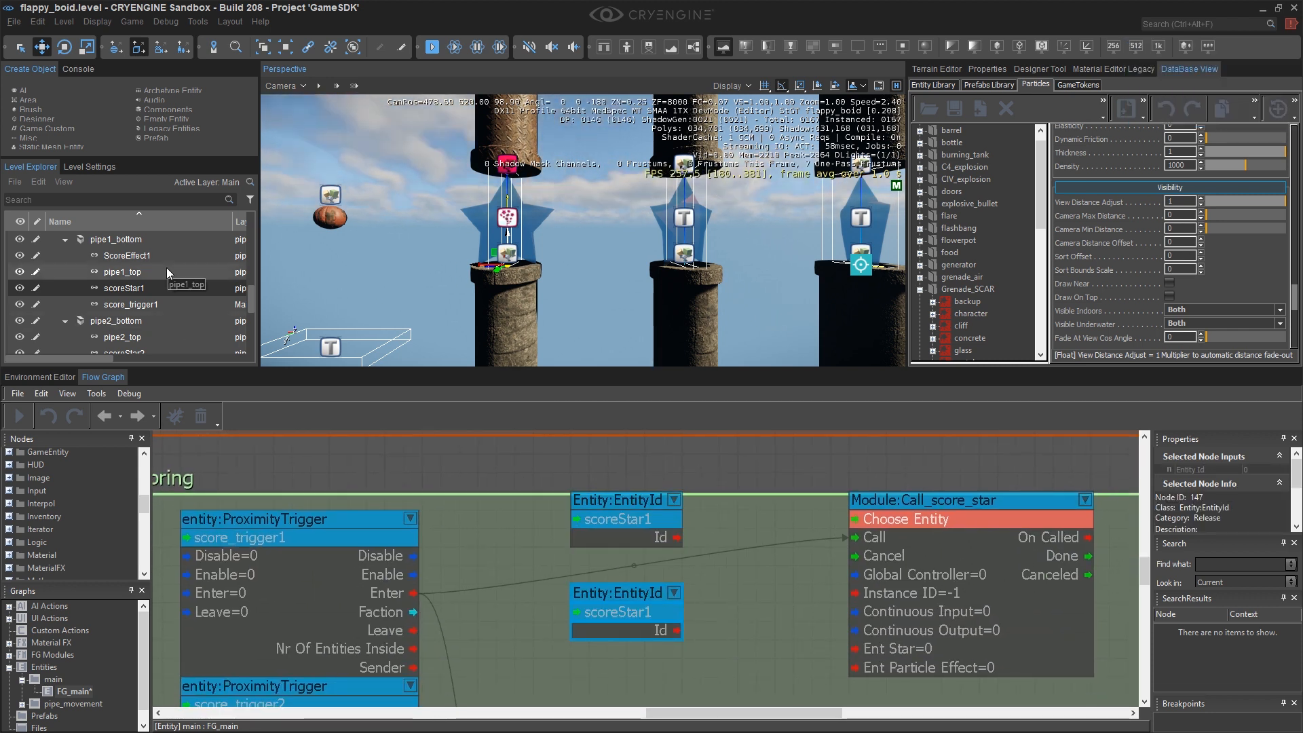
click(134, 255)
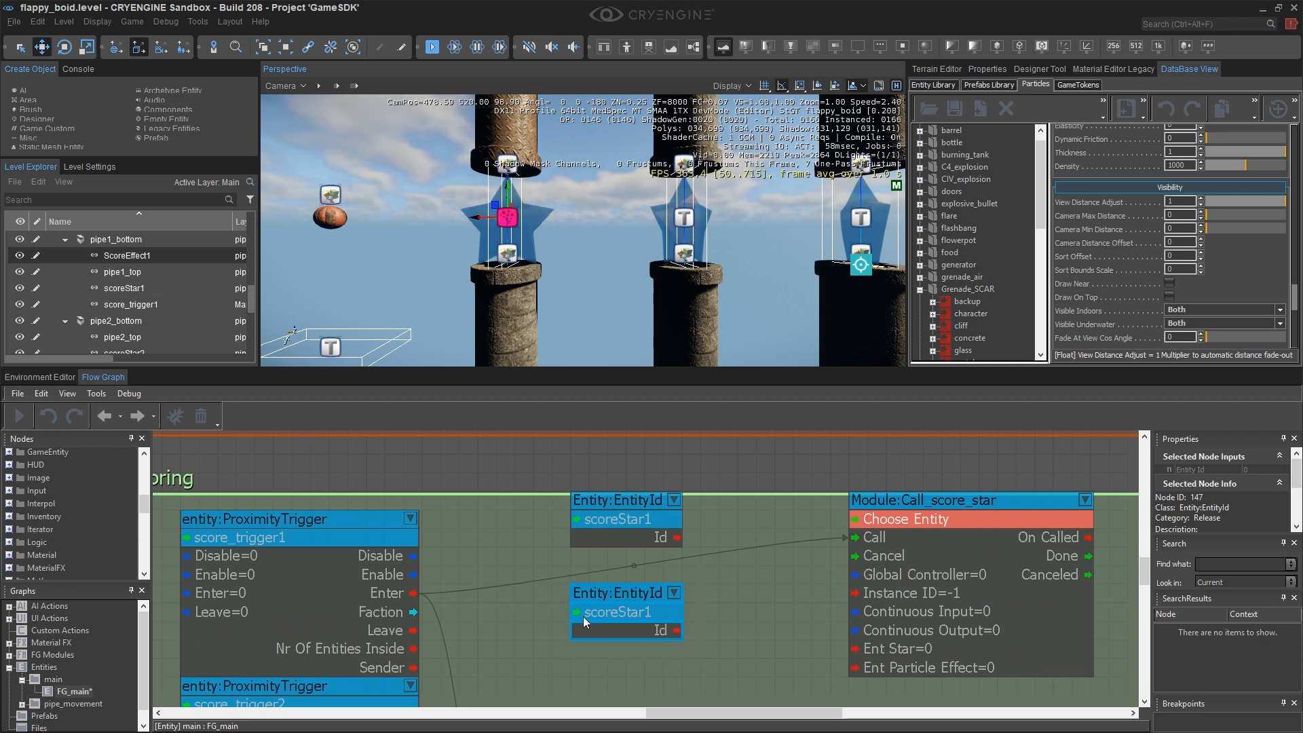
right_click(618, 612)
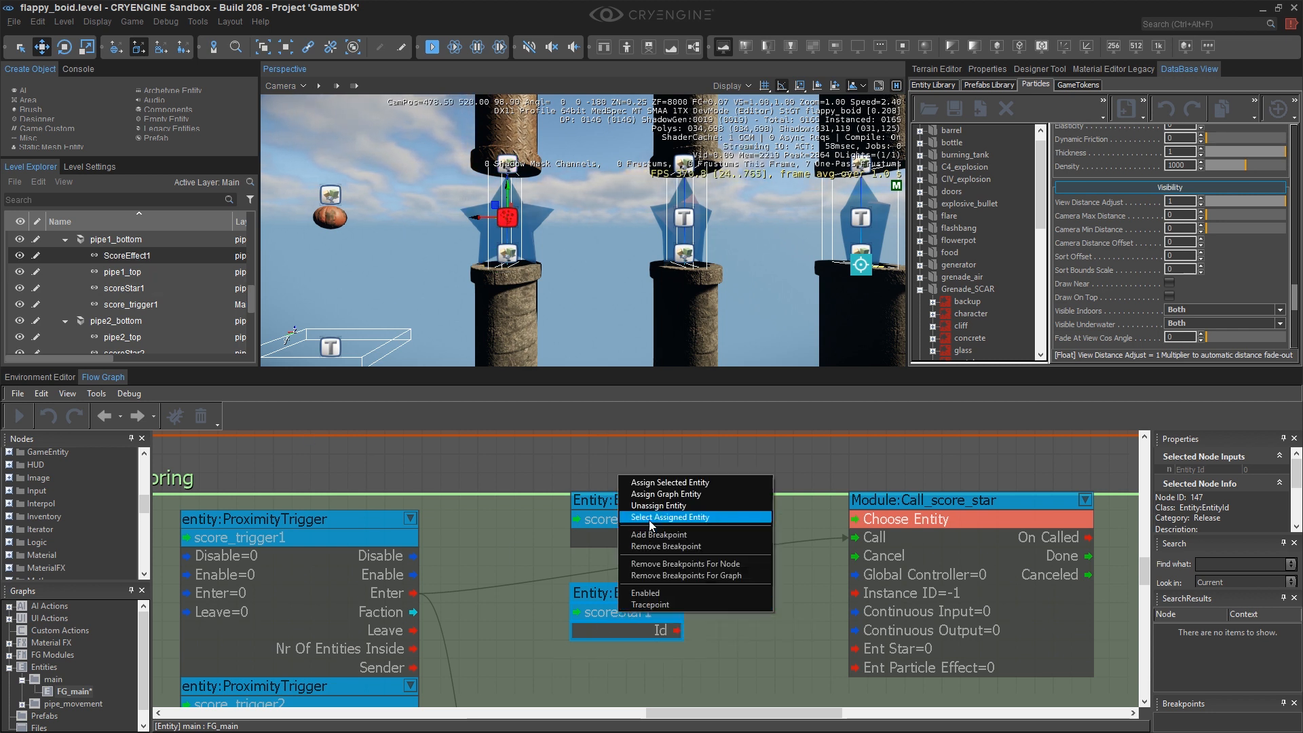
click(658, 482)
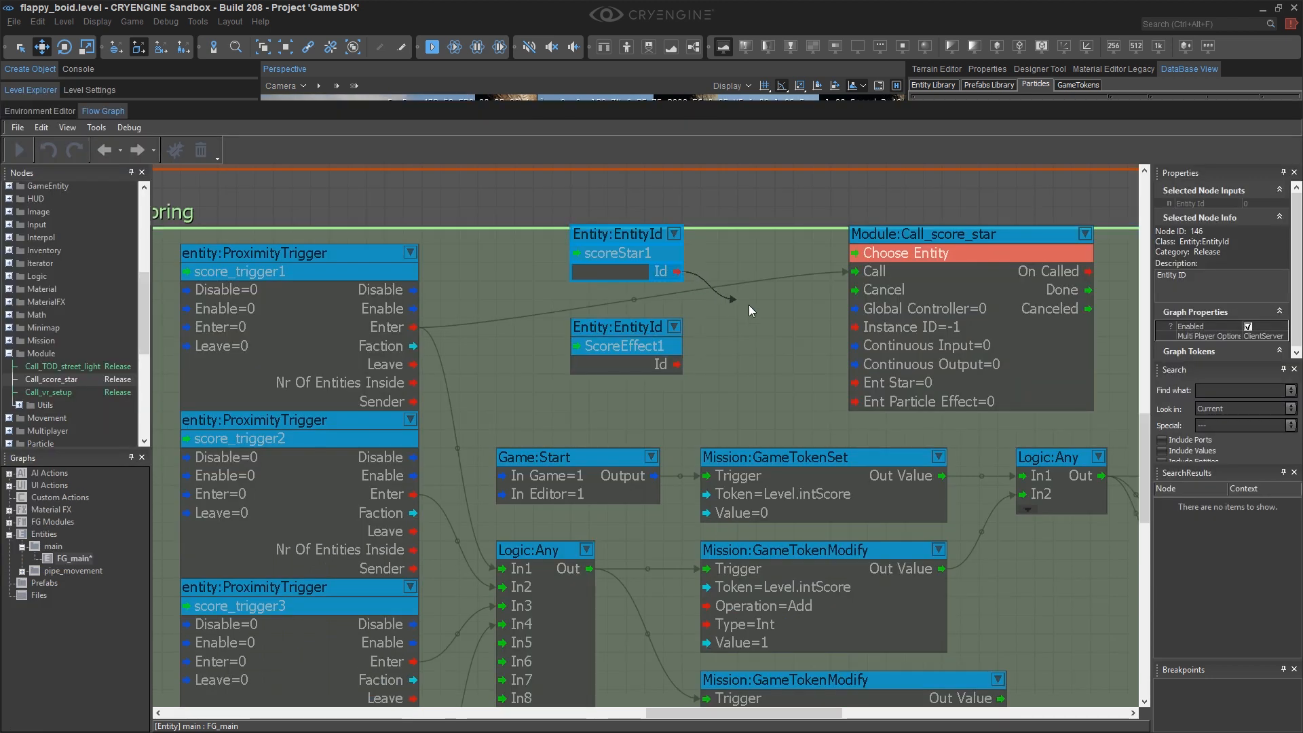
Connect the scoreStar1 Id to Ent Star and the ScoreEffect1 Id to Ent Particle Effect, and arrange the nodes compactly beside score_trigger1
drag(748, 304, 857, 382)
drag(665, 365, 857, 401)
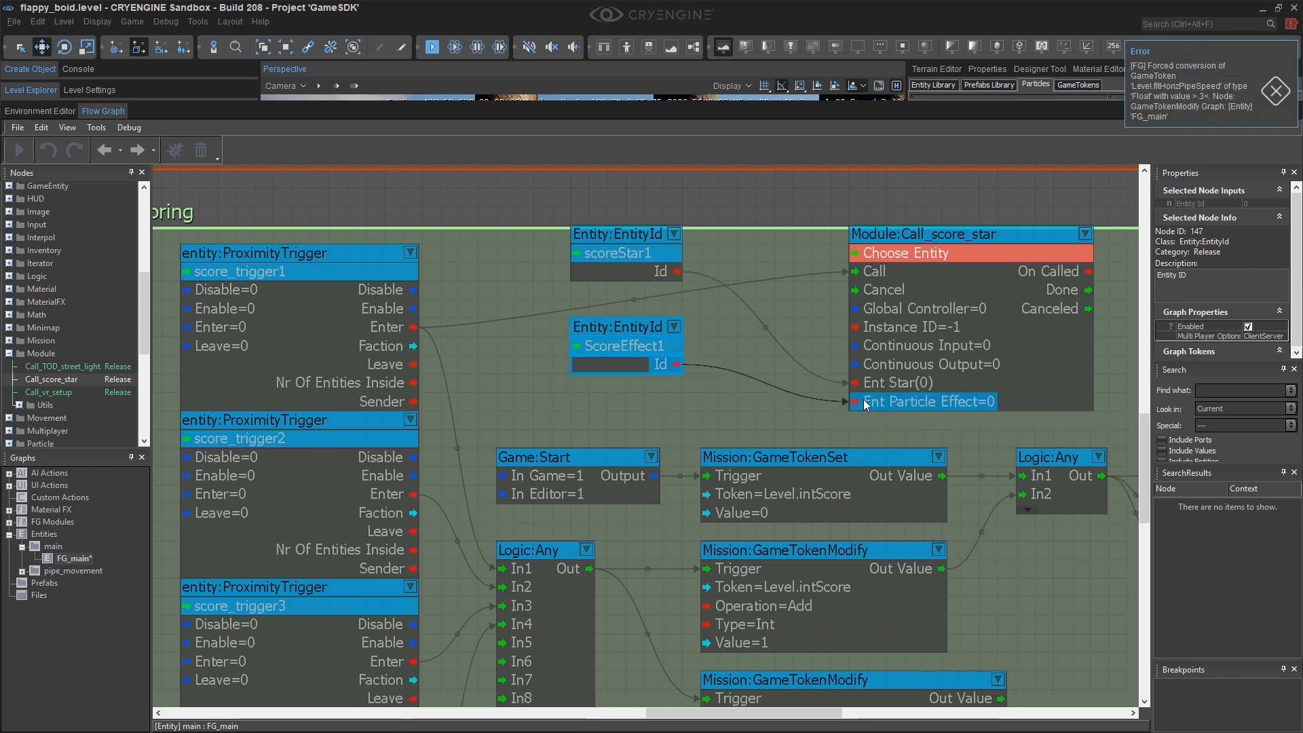
drag(623, 320, 531, 357)
drag(595, 250, 501, 268)
drag(881, 234, 689, 186)
drag(570, 252, 573, 307)
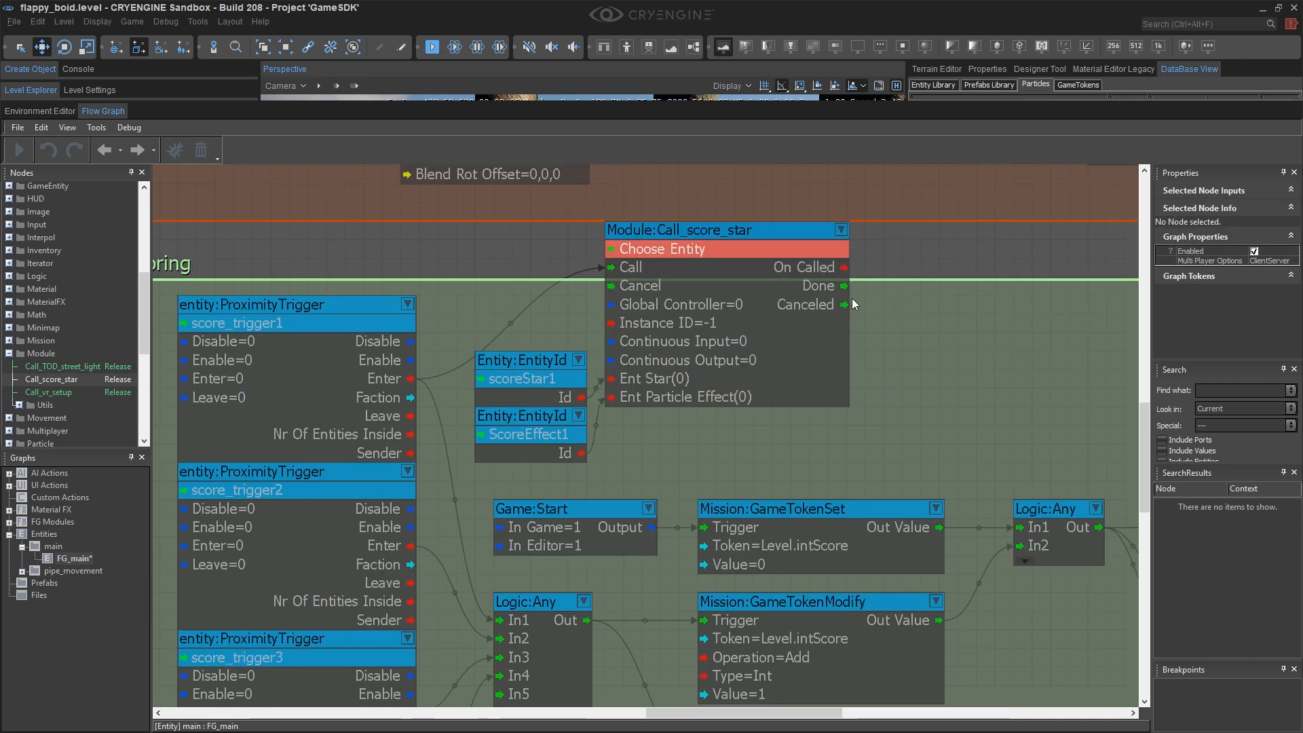
click(778, 233)
drag(778, 232, 797, 232)
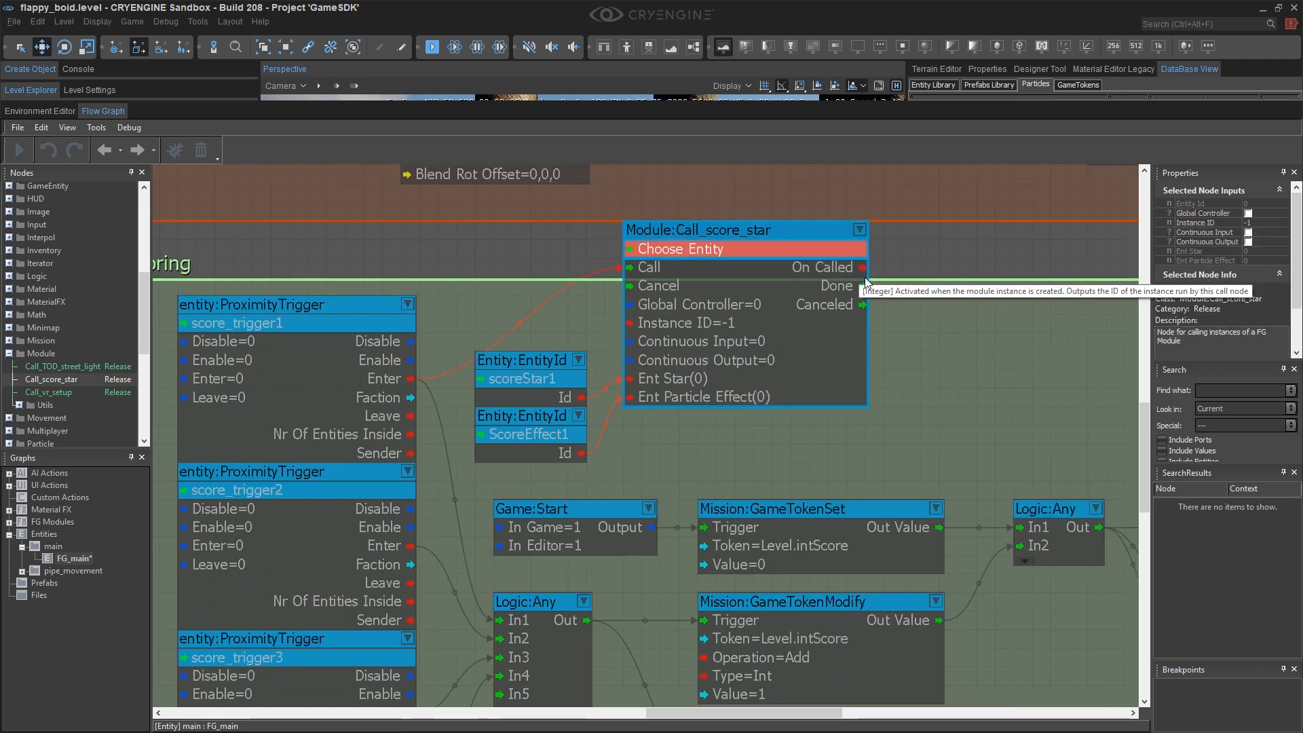
Run the game to test the first pipe's star and score effect, and return to the editor
click(883, 272)
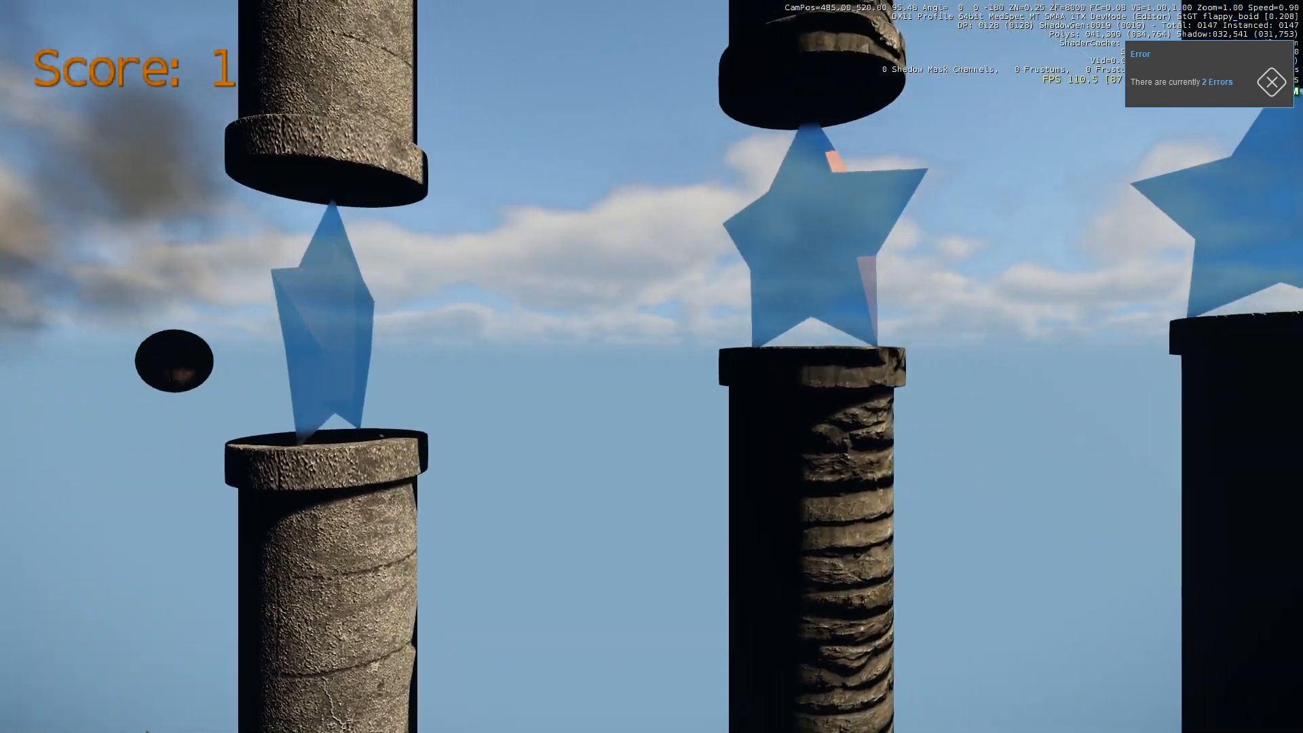
key(Escape)
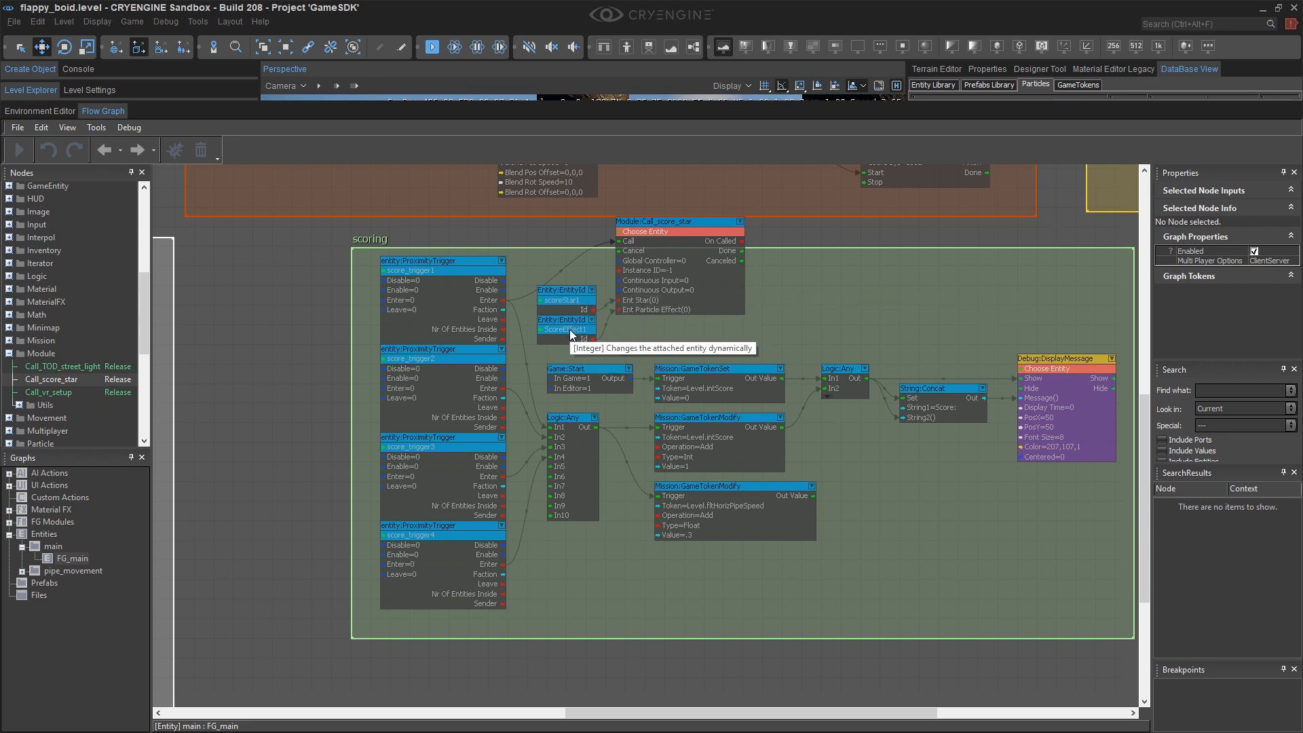
Rearrange the scoring section, spacing the four ProximityTrigger nodes apart to make room for a Call_score_star group beside each
right_drag(570, 335, 690, 352)
drag(641, 638, 397, 285)
drag(672, 304, 753, 363)
drag(699, 369, 533, 412)
right_drag(592, 462, 609, 297)
drag(515, 475, 407, 228)
drag(448, 220, 448, 255)
drag(448, 426, 448, 568)
drag(448, 342, 448, 398)
scroll(670, 407, down, 3)
Paste copies of the Call_score_star group beside score_trigger2, score_trigger3 and score_trigger4, connecting each trigger's Enter to its Call input
drag(813, 359, 897, 412)
key(ctrl+v)
scroll(600, 385, up, 5)
drag(493, 336, 674, 263)
right_drag(543, 497, 547, 413)
key(ctrl+v)
drag(497, 464, 679, 407)
key(ctrl+v)
Assign scoreStar2, scoreStar3 and scoreStar4 to the star EntityId nodes of the matching pasted groups
drag(434, 103, 435, 318)
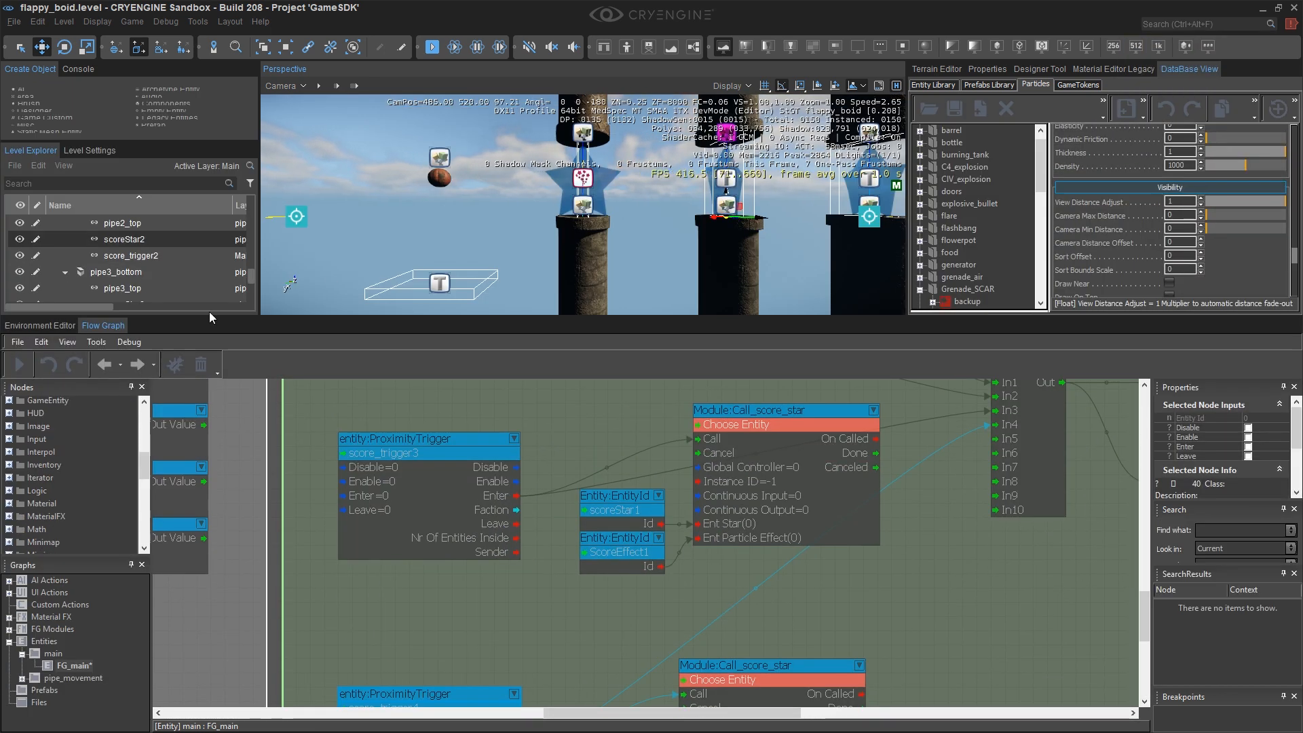
right_click(575, 475)
click(137, 257)
right_drag(598, 611, 597, 401)
scroll(136, 264, down, 1)
click(129, 271)
drag(434, 317, 435, 554)
Duplicate ScoreEffect1 as ScoreEffect2, parent it to pipe2_bottom and choose the Grenade_SCAR glass particle effect for it
click(127, 394)
click(37, 21)
click(56, 102)
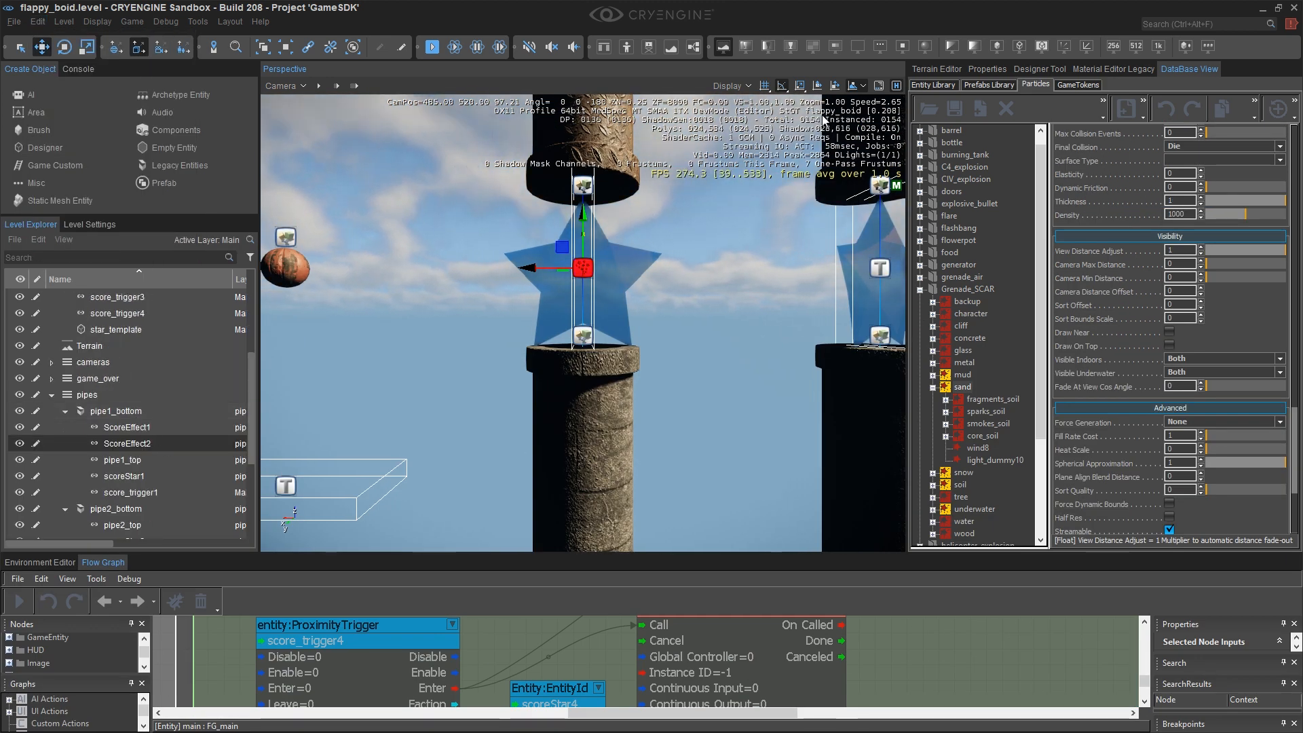
click(986, 68)
drag(135, 446, 121, 509)
scroll(135, 475, down, 3)
middle_drag(869, 302, 792, 302)
click(1188, 68)
click(962, 350)
middle_drag(678, 285, 583, 299)
Duplicate ScoreEffect2 as ScoreEffect3, parent it to pipe3_bottom and move it onto the third pipe's star
click(38, 21)
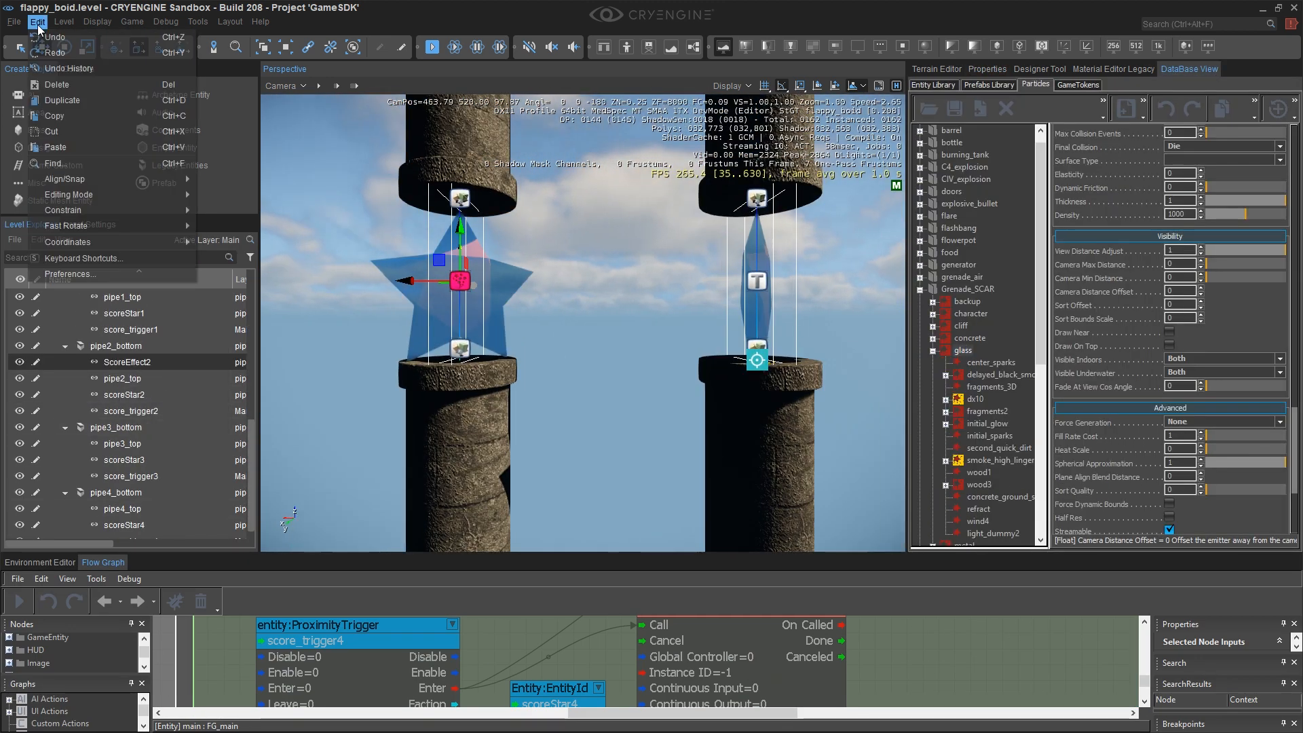
click(56, 102)
drag(126, 378, 115, 443)
scroll(978, 353, down, 3)
click(987, 68)
drag(409, 280, 706, 281)
Duplicate ScoreEffect3 as ScoreEffect4, parent it to pipe4_bottom and move it onto the fourth pipe's star
click(38, 21)
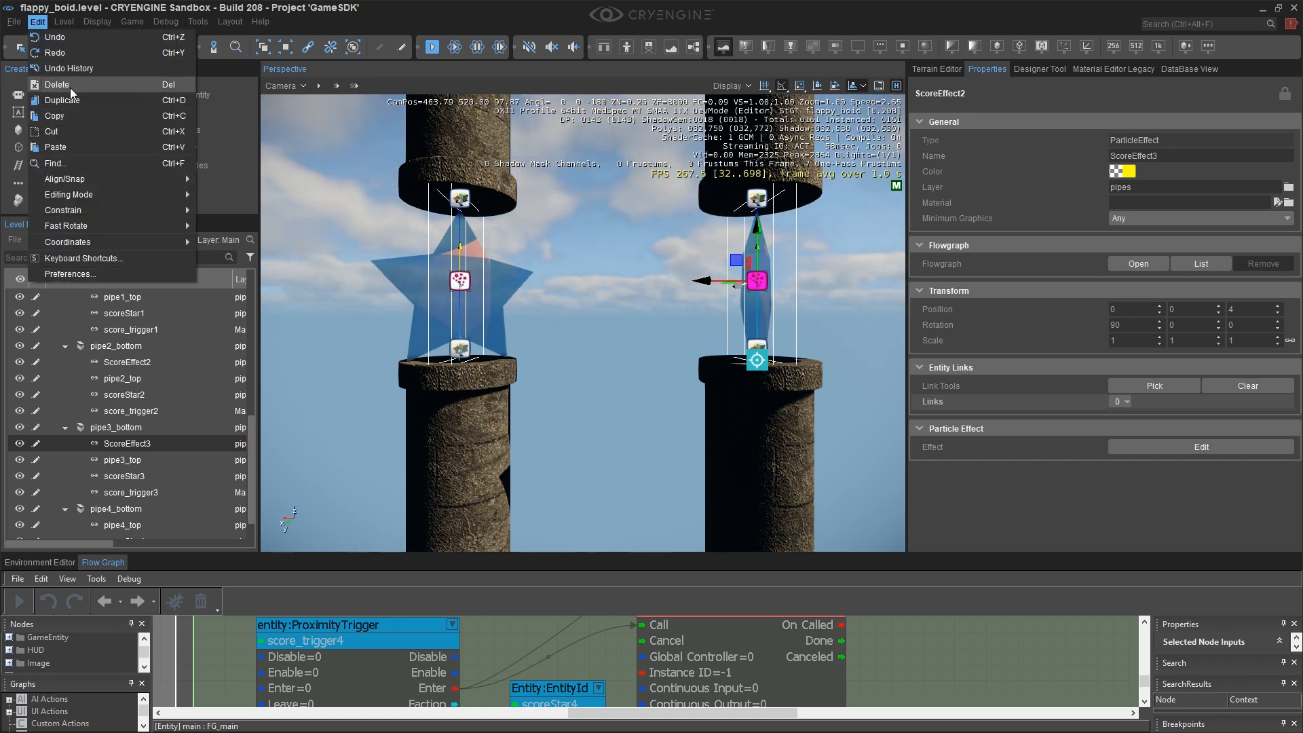
click(56, 102)
drag(127, 460, 115, 524)
scroll(156, 441, down, 1)
middle_drag(678, 285, 483, 285)
drag(523, 280, 813, 280)
middle_drag(746, 285, 589, 285)
Assign a particle effect from the monitor group to ScoreEffect4
click(1188, 68)
click(920, 361)
right_click(957, 383)
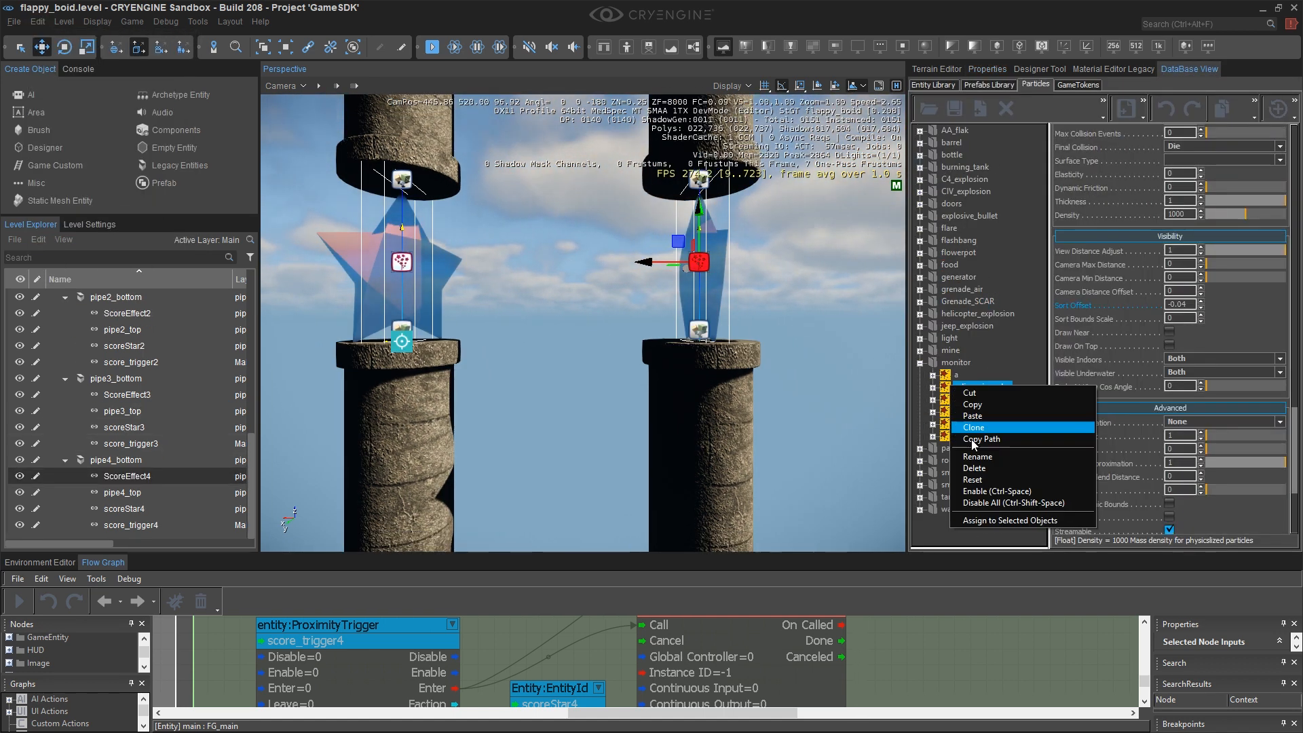
click(994, 521)
Assign ScoreEffect2, ScoreEffect3 and ScoreEffect4 to the effect EntityId nodes of their matching Call_score_star groups
drag(557, 554, 556, 297)
right_click(556, 502)
click(597, 511)
middle_drag(611, 407, 665, 686)
click(127, 216)
click(129, 233)
Enlarge the Flow Graph editor and tidy the layout of the scoring section
drag(557, 296, 557, 102)
scroll(821, 384, down, 5)
drag(767, 392, 749, 392)
middle_drag(858, 279, 875, 257)
drag(841, 661, 475, 520)
drag(553, 562, 552, 521)
Expand the pipe_movement graphs and add a connected score star node to the pipe2_bottom graph
double_click(72, 570)
click(81, 583)
click(82, 595)
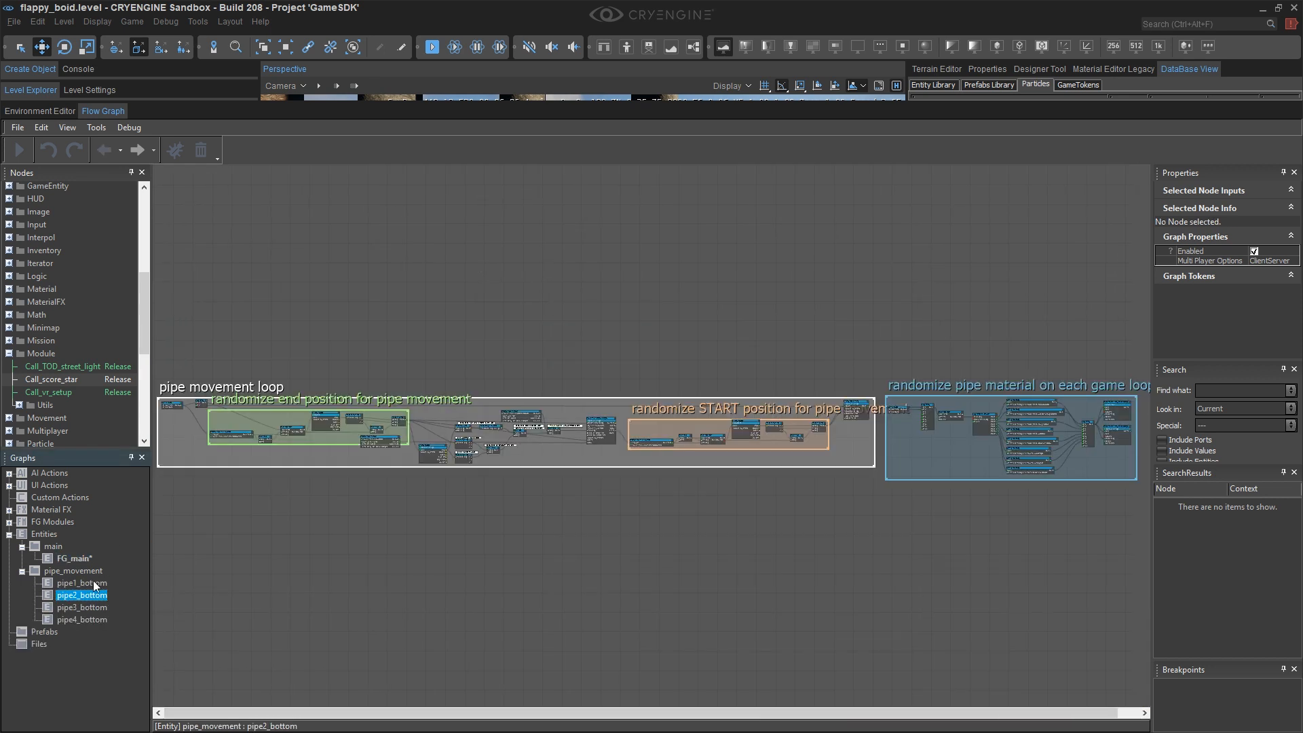
click(74, 558)
double_click(760, 272)
scroll(797, 169, up, 2)
click(75, 632)
drag(556, 103, 556, 344)
middle_drag(724, 461, 634, 703)
drag(604, 667, 698, 518)
scroll(129, 280, down, 1)
Add the matching score star nodes to the pipe3_bottom and pipe4_bottom graphs, connecting the final BeamEntity's Done to the scoreStar4 node
click(123, 312)
click(82, 691)
click(87, 705)
click(123, 296)
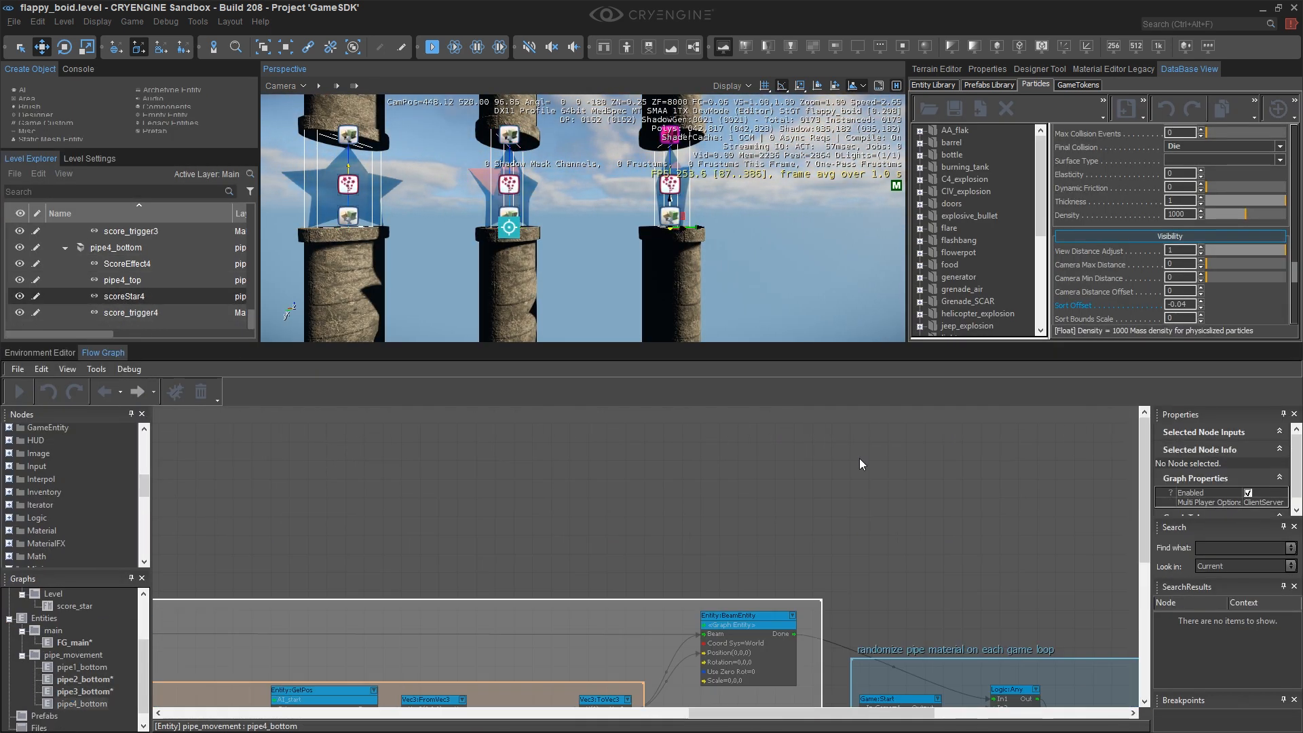
right_click(859, 458)
drag(789, 639, 860, 560)
Open the score_star module graph and save all external graphs
scroll(74, 642, up, 1)
click(75, 642)
scroll(486, 505, down, 3)
scroll(491, 505, up, 1)
middle_drag(491, 505, 534, 475)
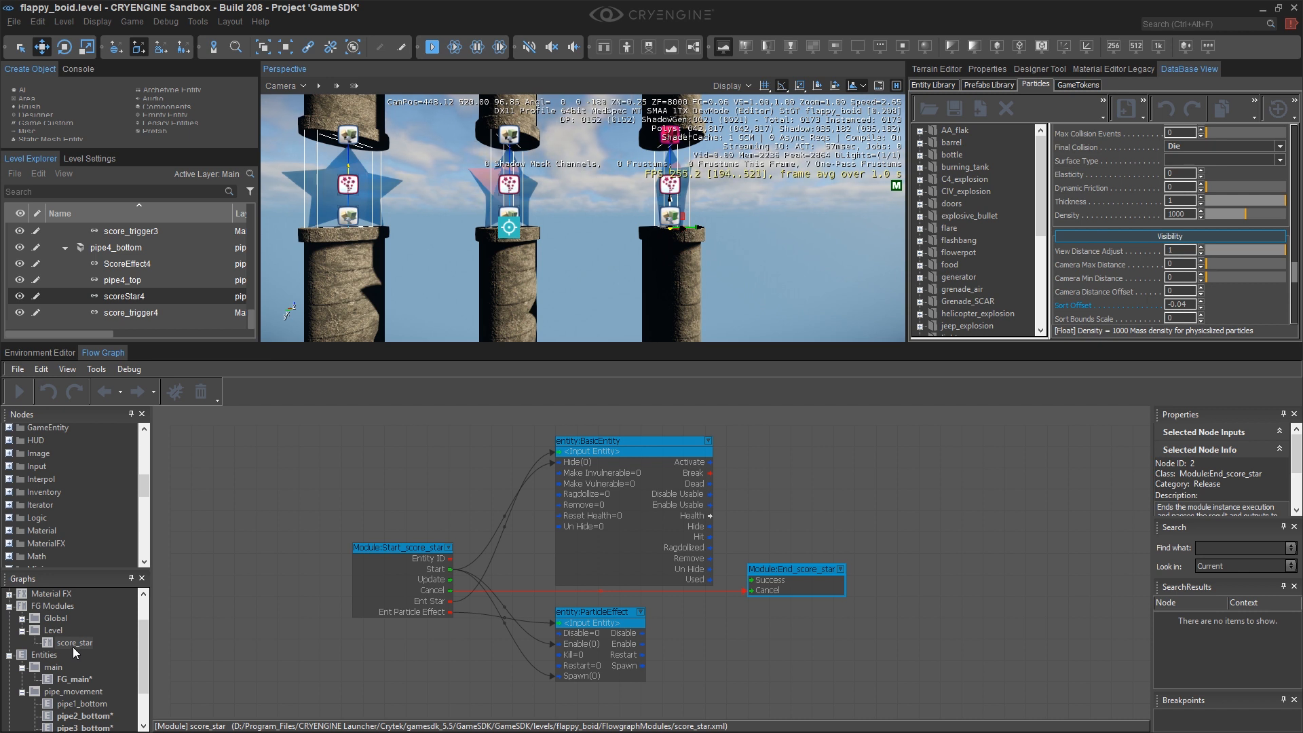
click(18, 370)
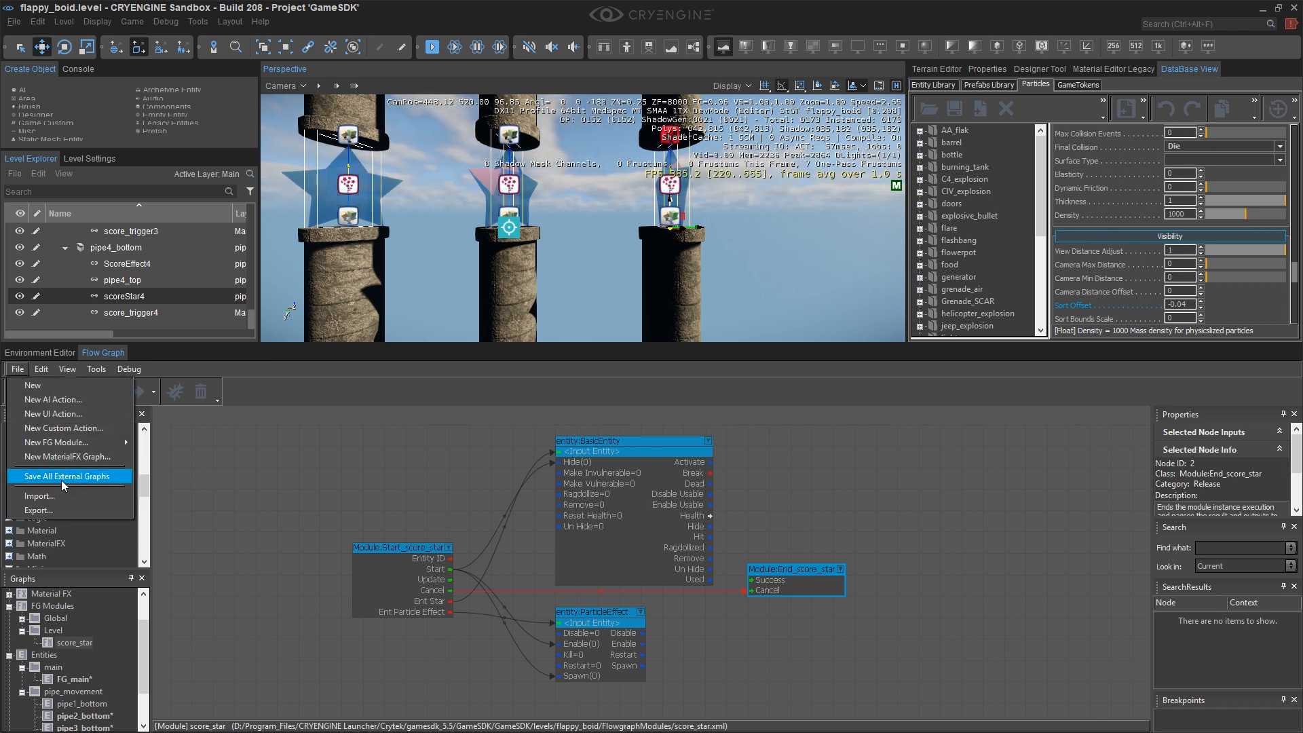
click(113, 477)
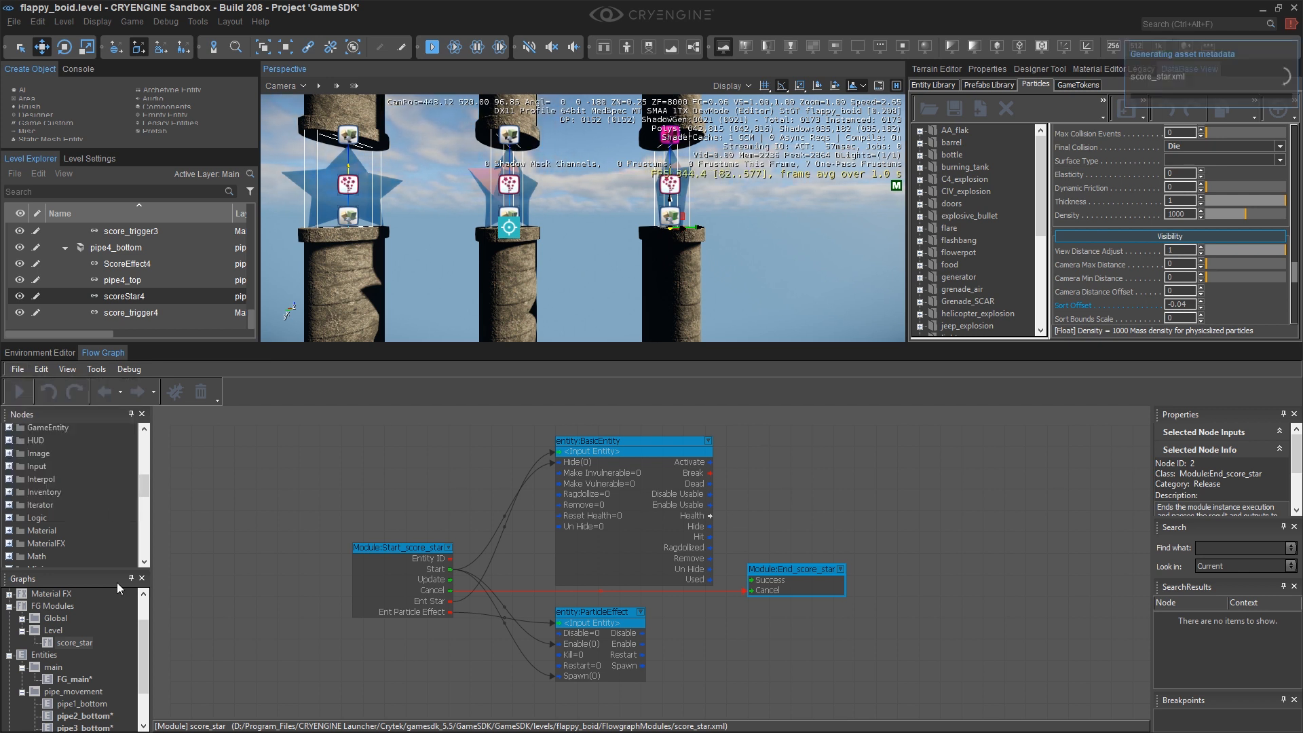
Play the game full screen, flapping through the first pipes to test the scoring effects, and return to the editor
key(F11)
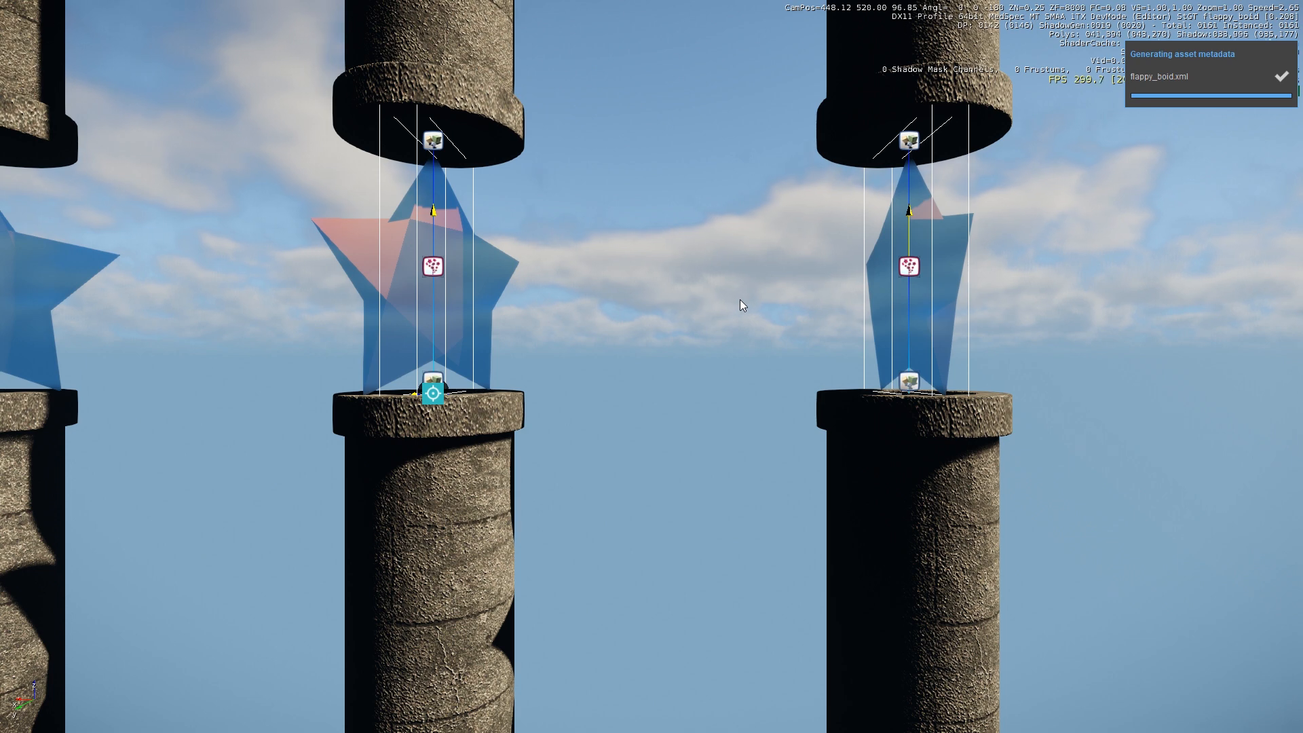
key(ctrl+g)
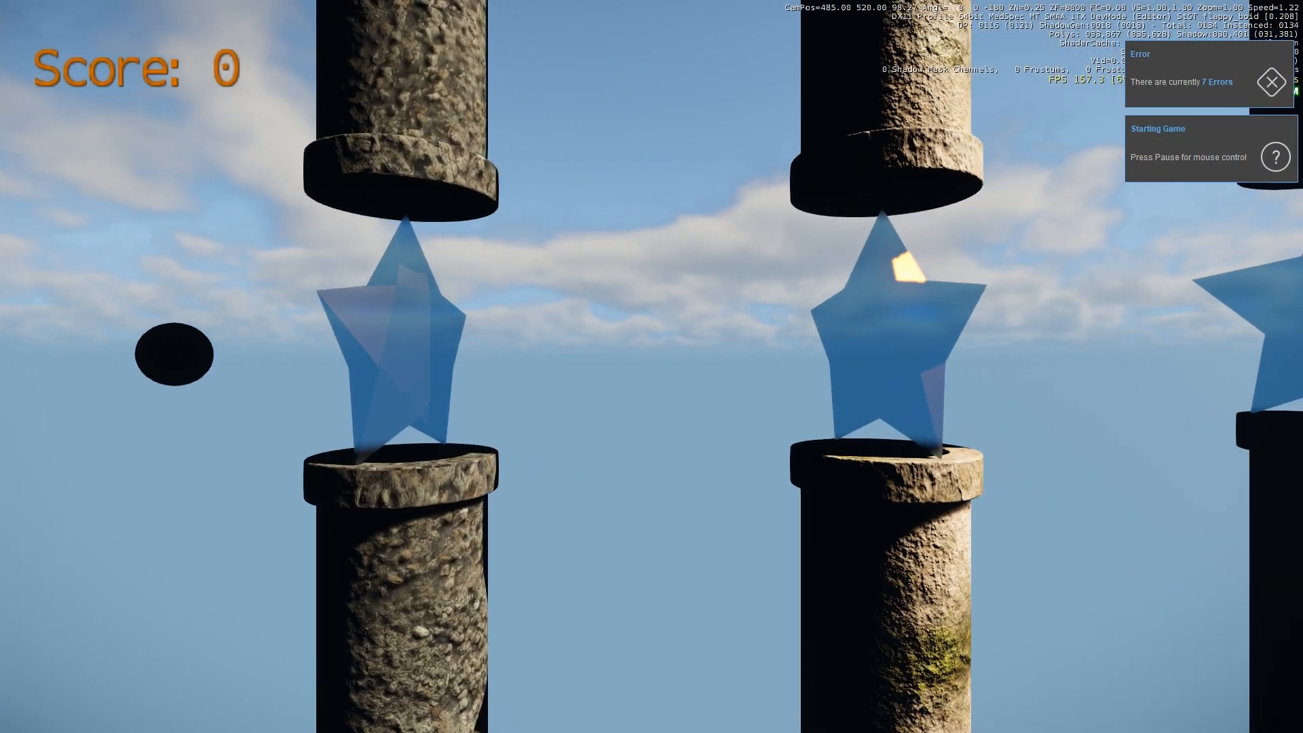
key(space)
key(space)
key(space)
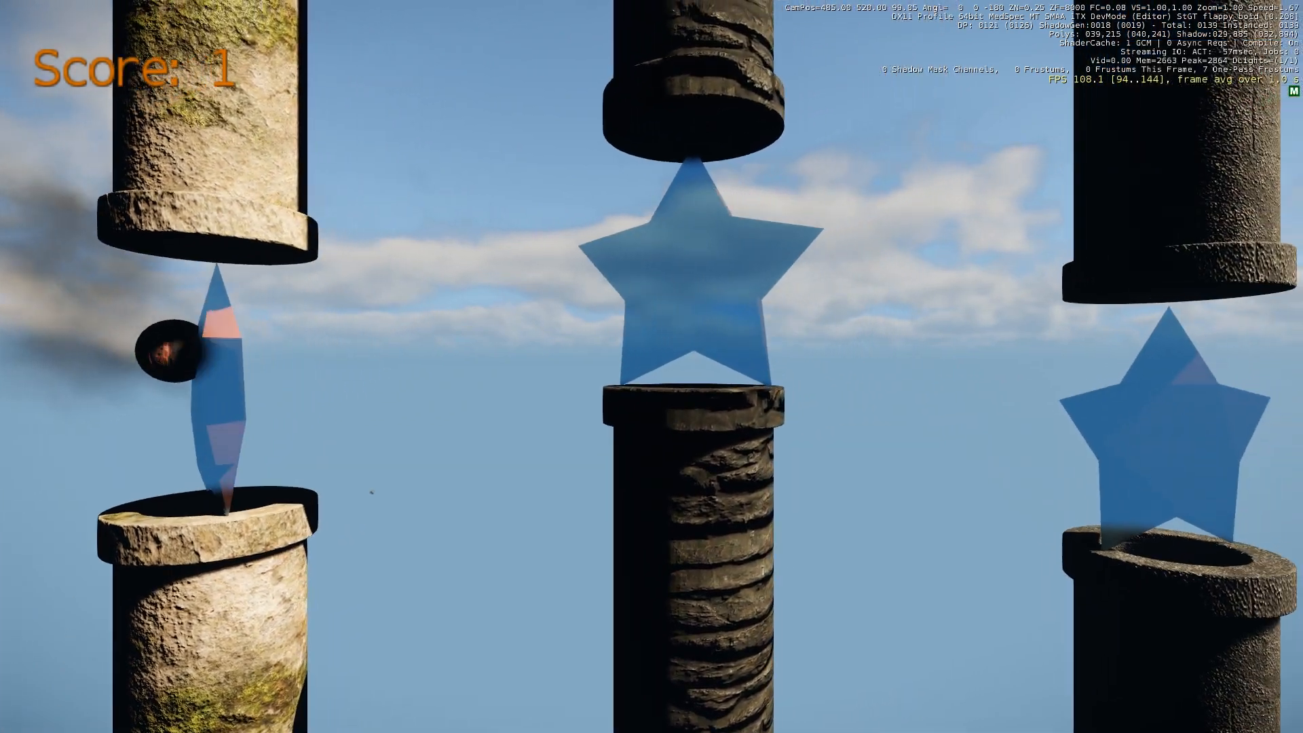
key(Escape)
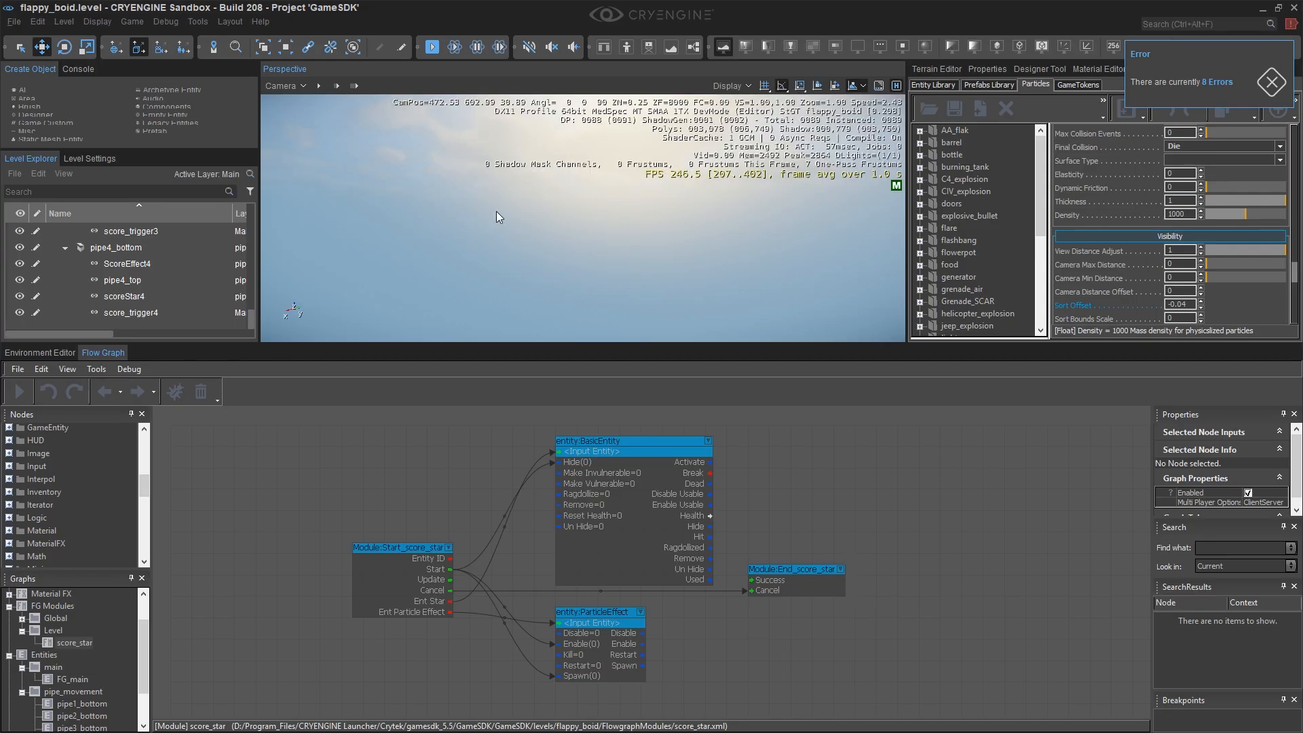
Select ScoreEffect2 under pipe2_bottom, locate the Grenade_SCAR glass effect in the explosions library and expand its sub-effects
scroll(543, 232, up, 5)
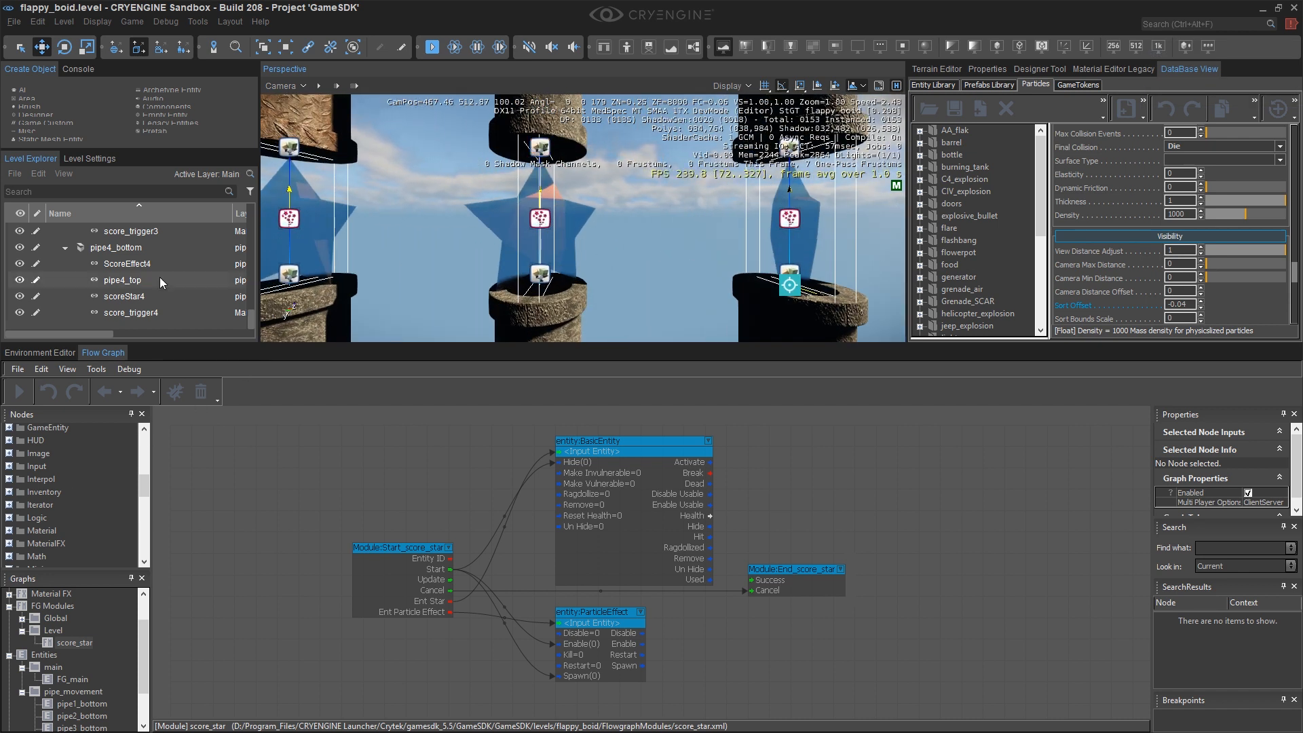
scroll(146, 283, up, 4)
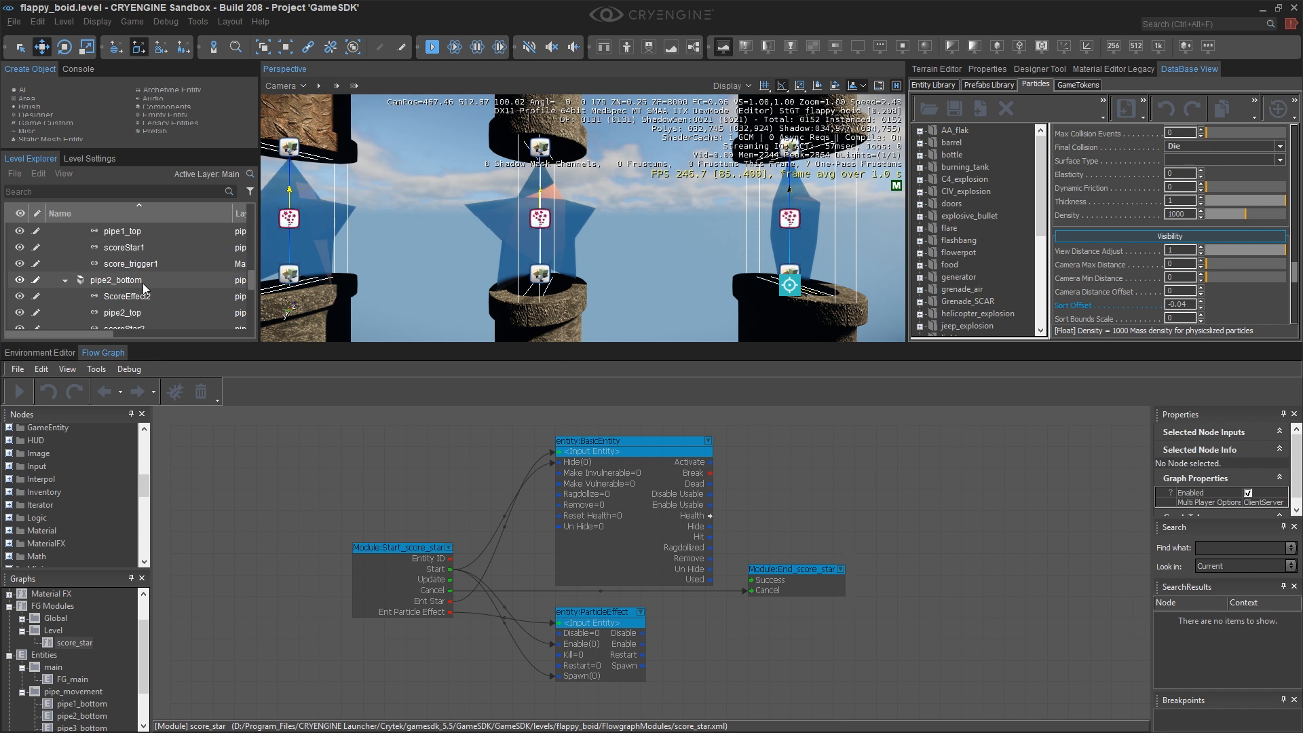
click(136, 296)
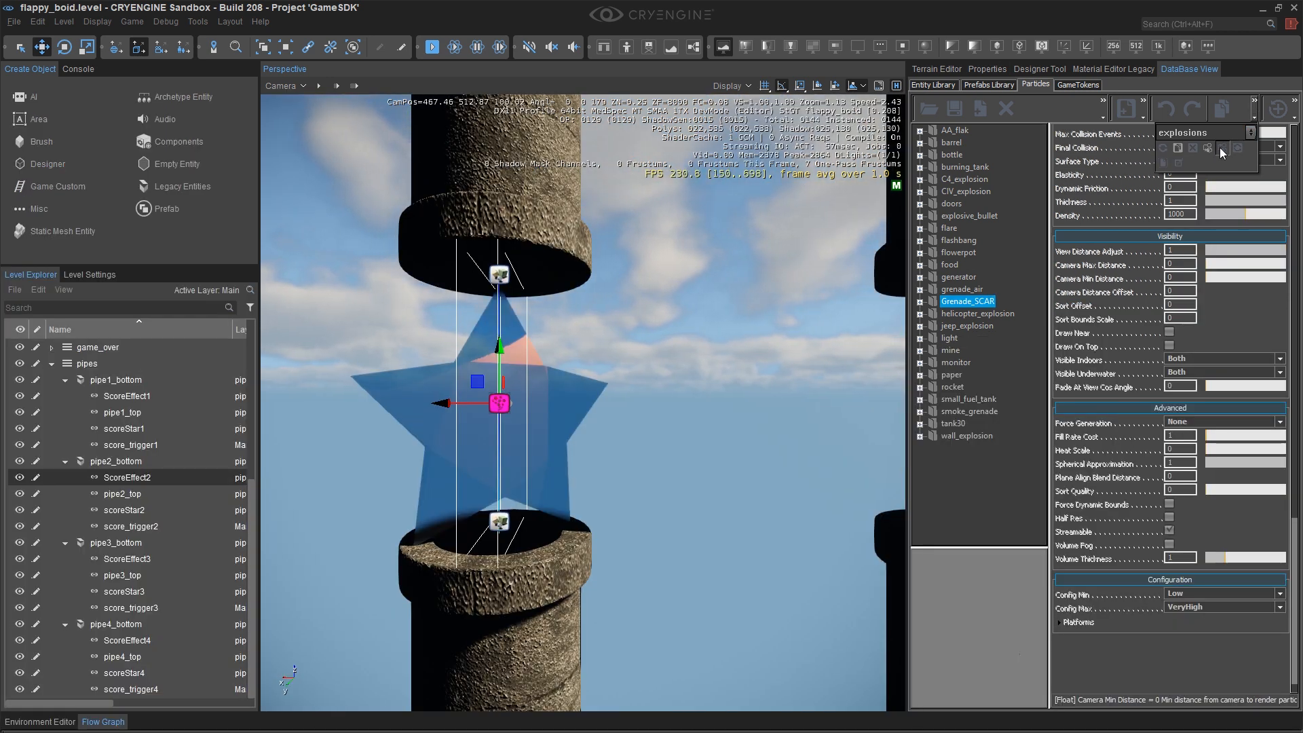
click(1222, 152)
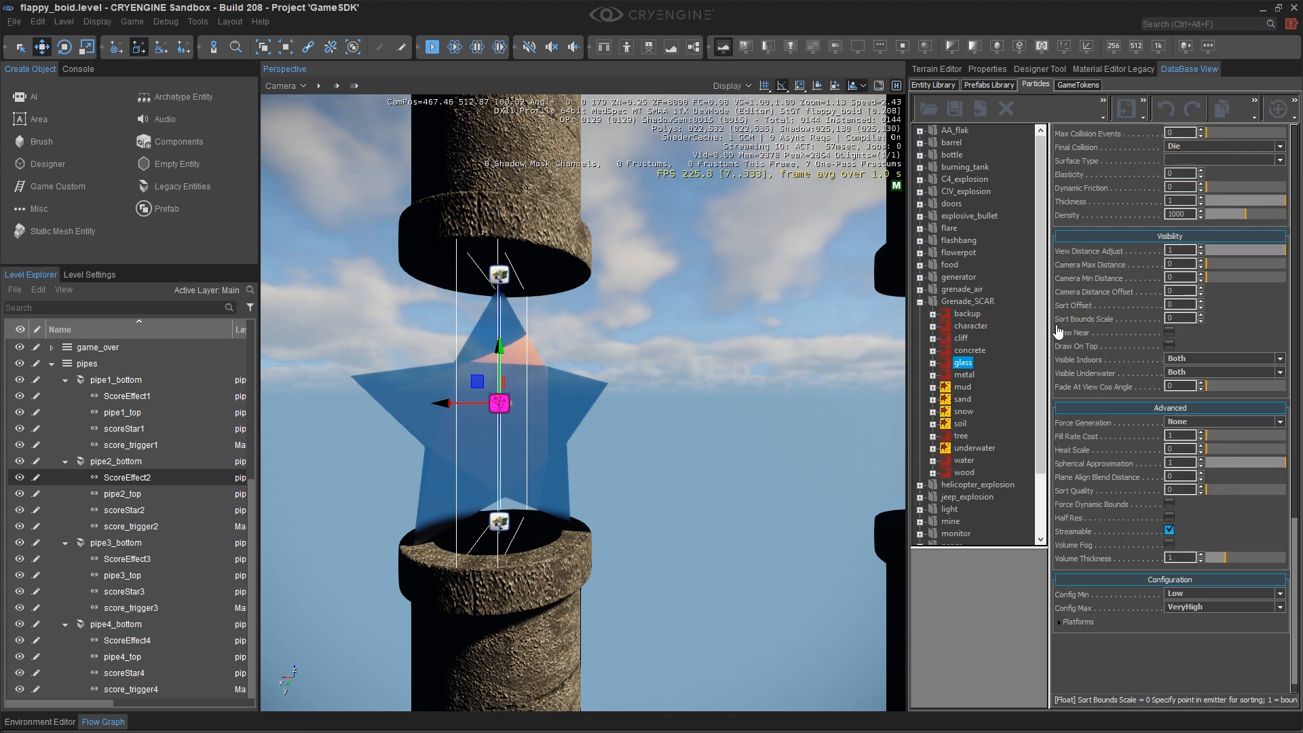
click(932, 363)
scroll(950, 387, down, 1)
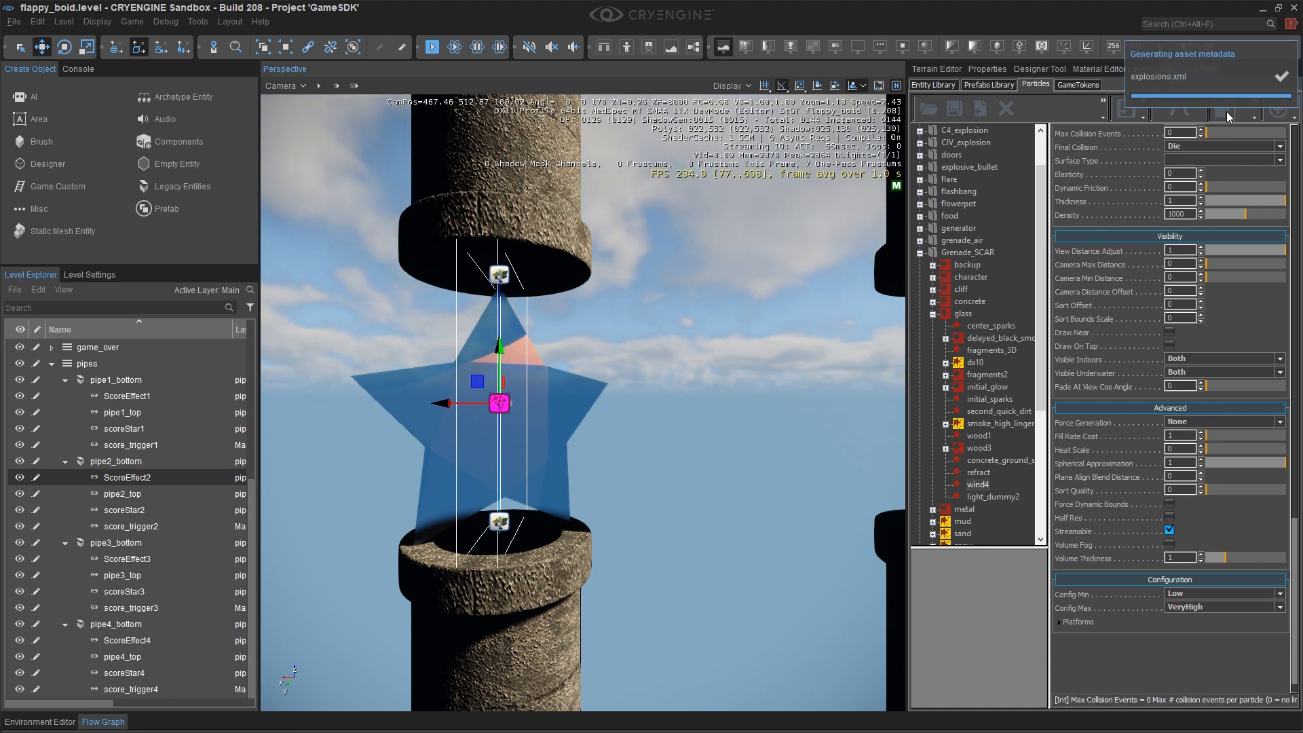
Run the game again to check the score effects as the pumpkin passes the pipes
key(ctrl+g)
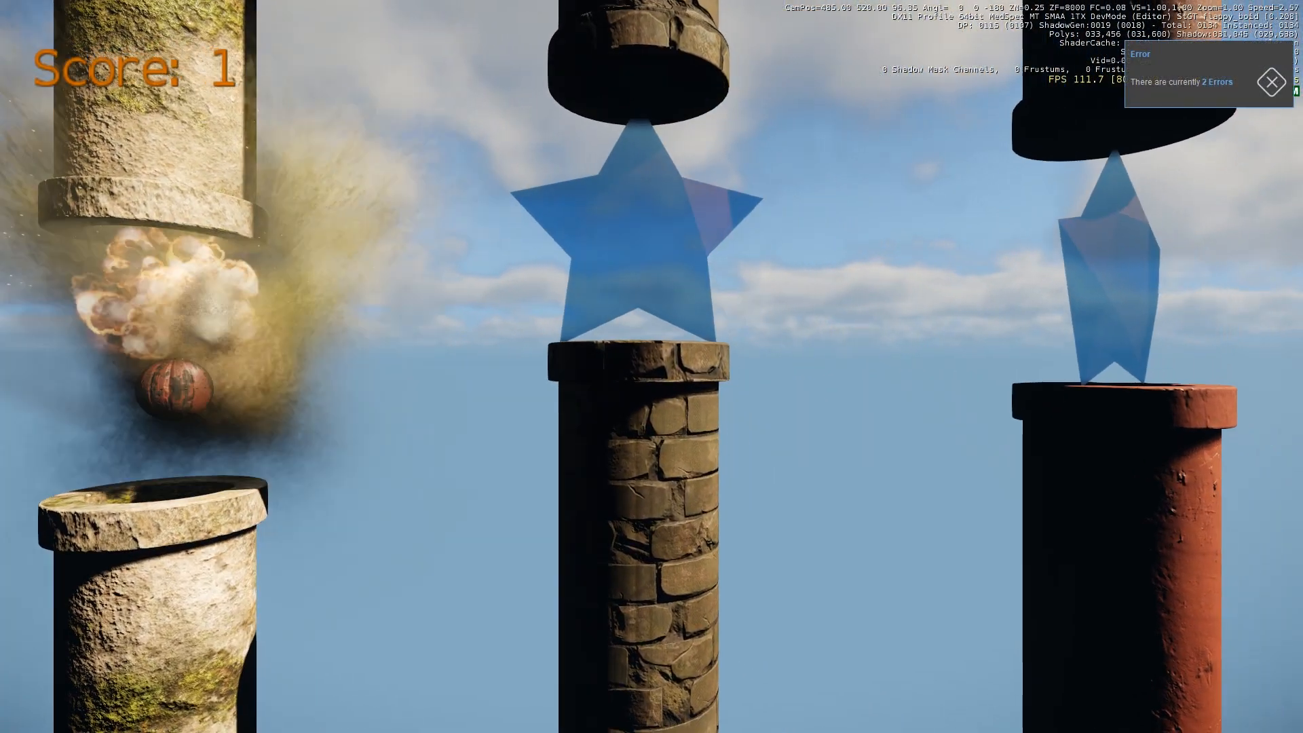
Fly the pumpkin through several more pipes to check the score effects, and return to the editor
key(space)
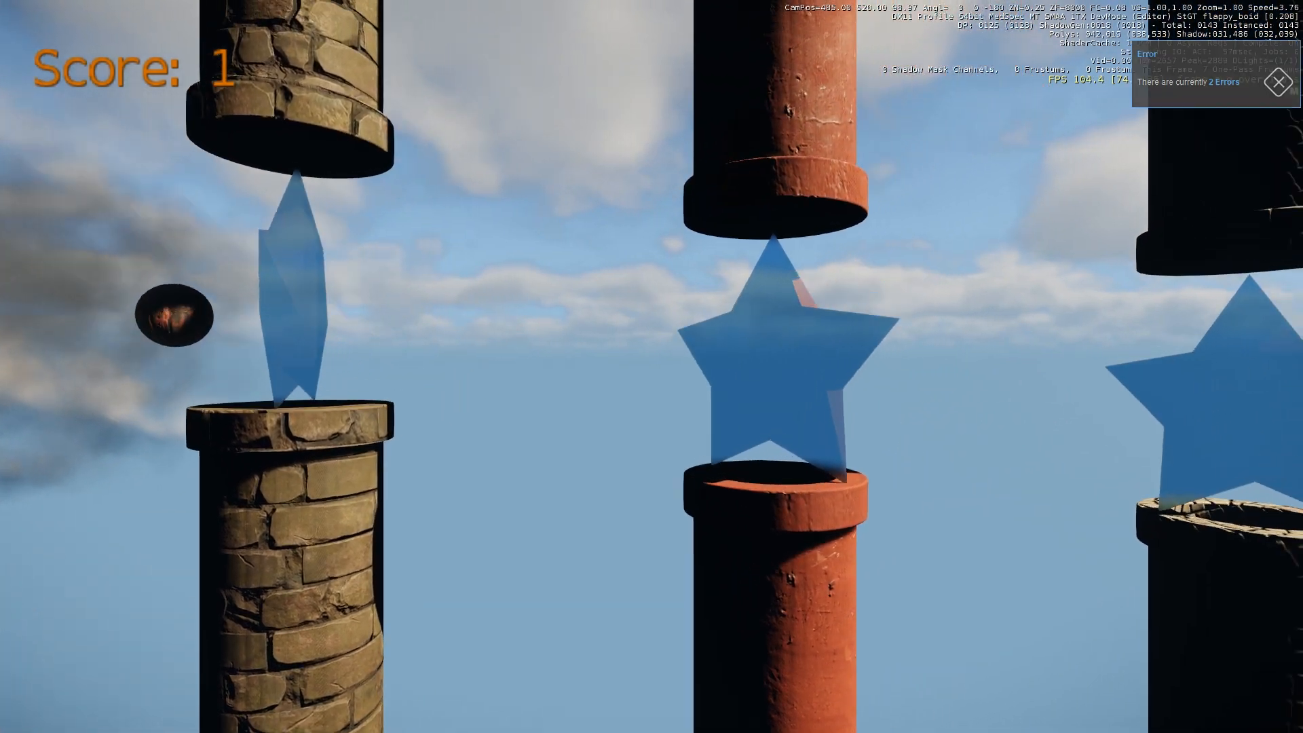
key(space)
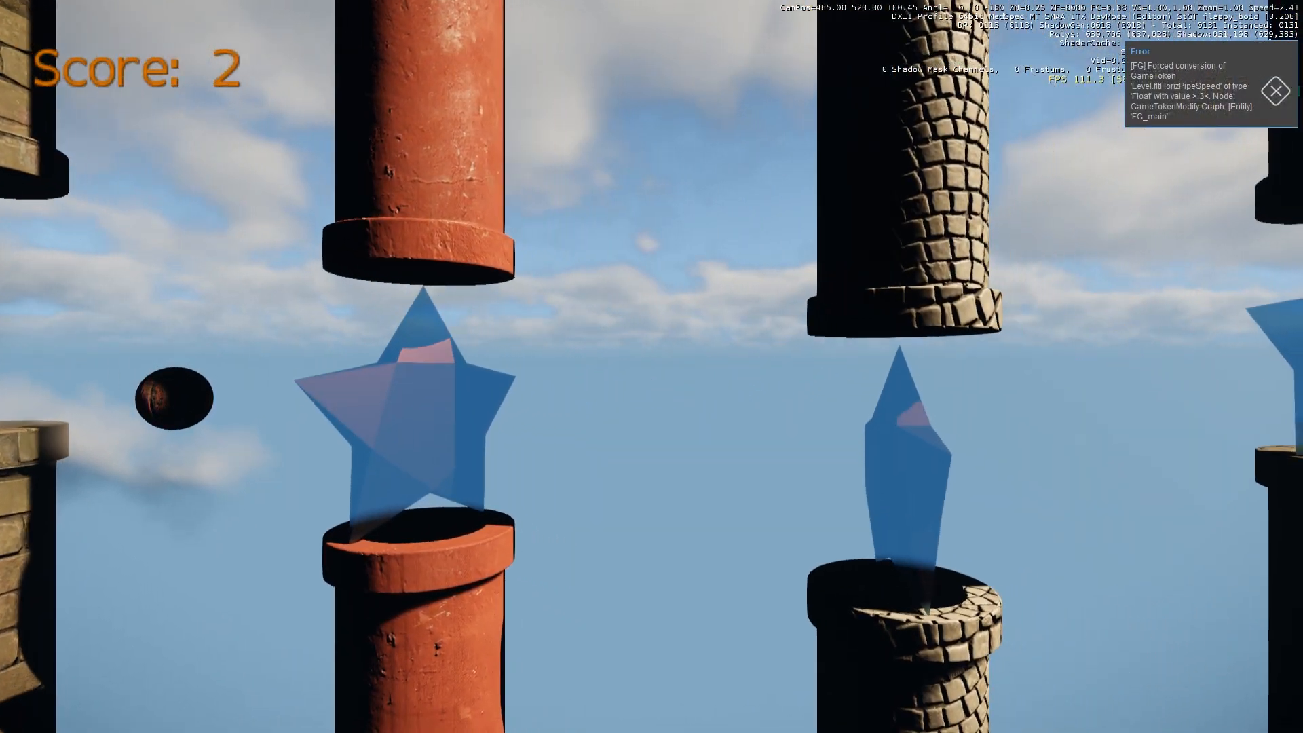
key(space)
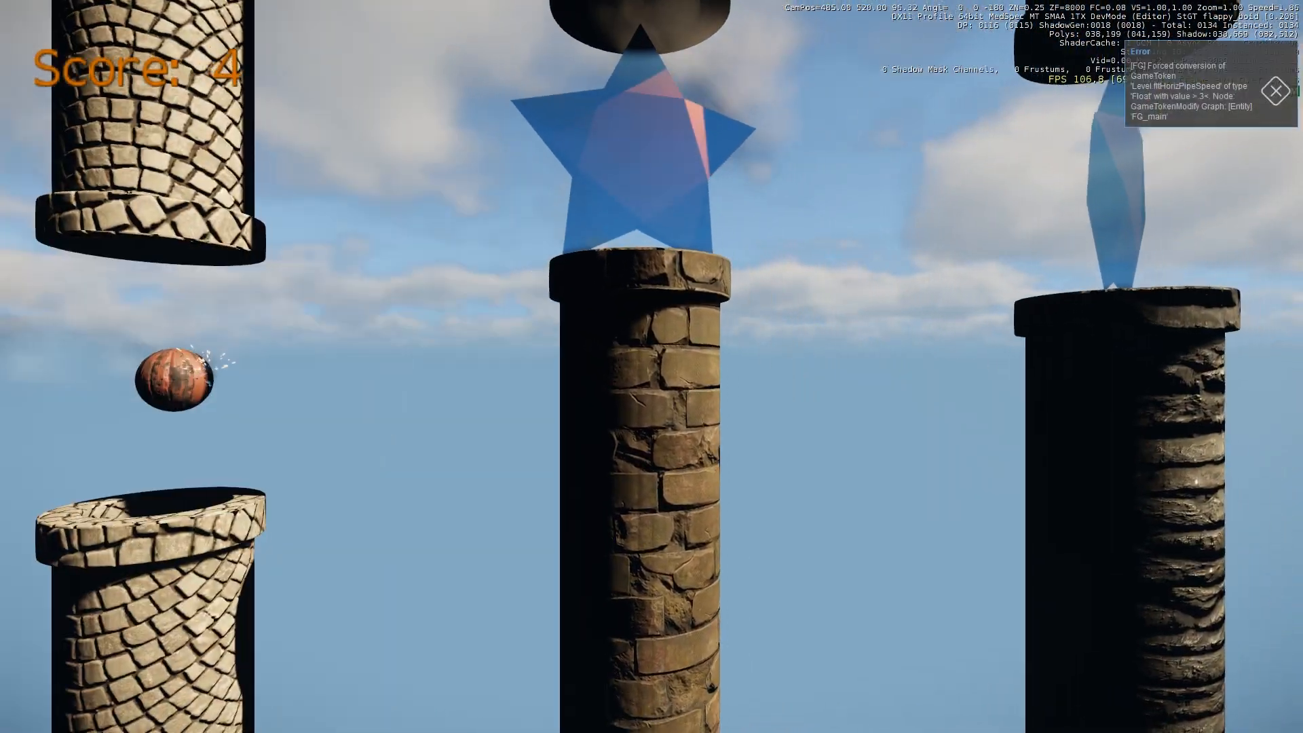
key(Escape)
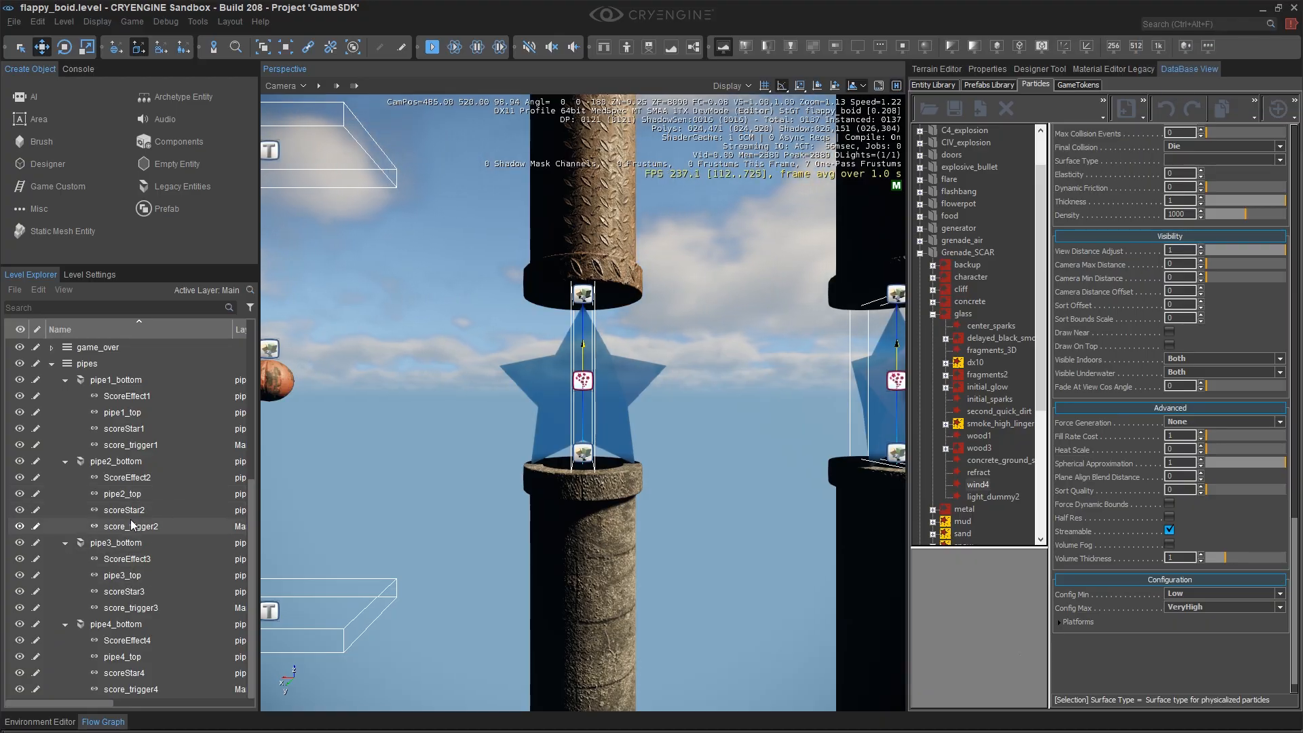
Assign the Grenade_SCAR mud effect to ScoreEffect2 under pipe2_bottom and select the effect's wind sub-effect
click(139, 478)
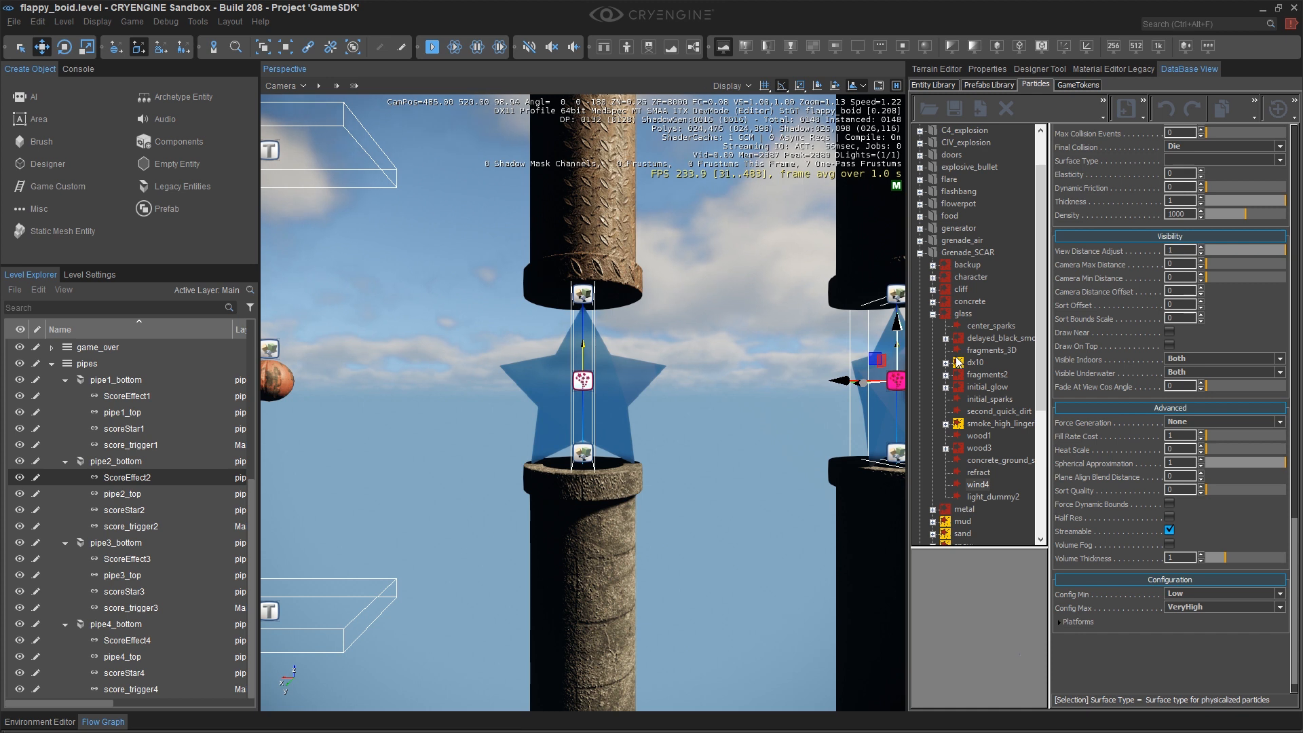
scroll(962, 380, down, 3)
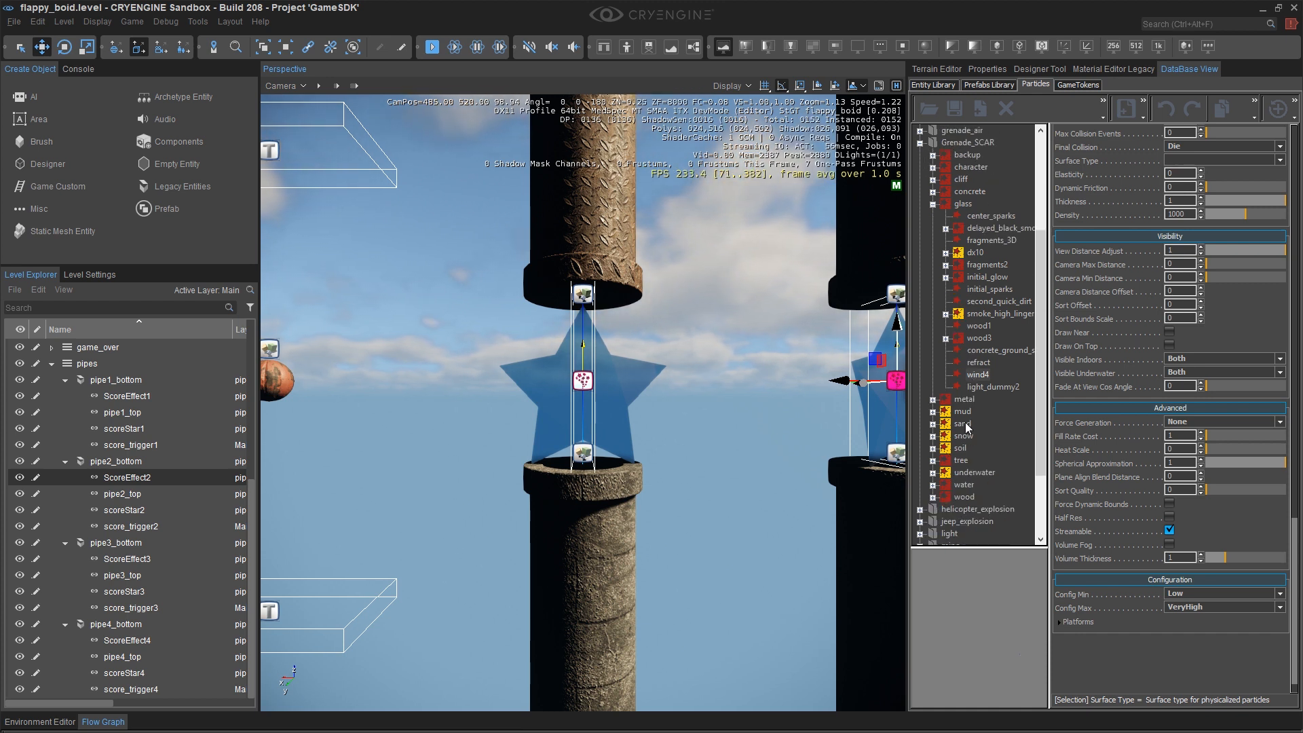
click(933, 412)
right_click(948, 412)
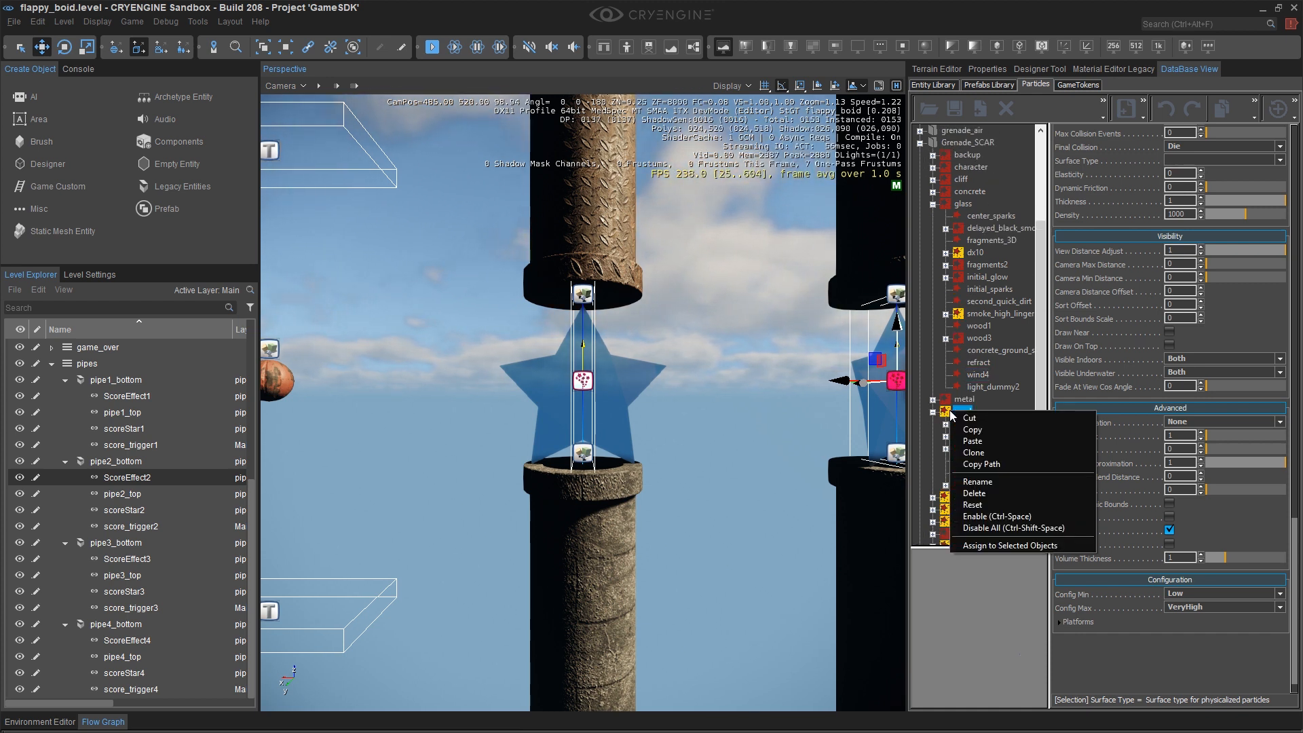
click(997, 546)
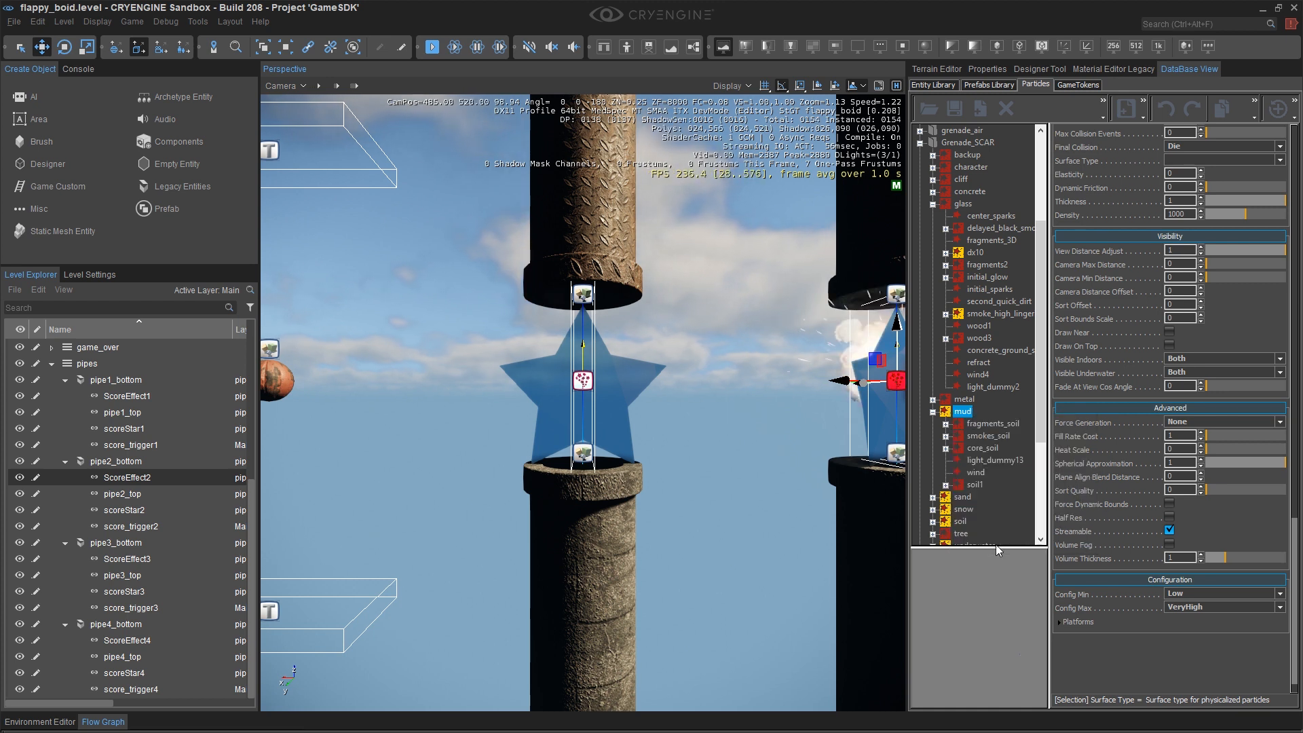
click(977, 473)
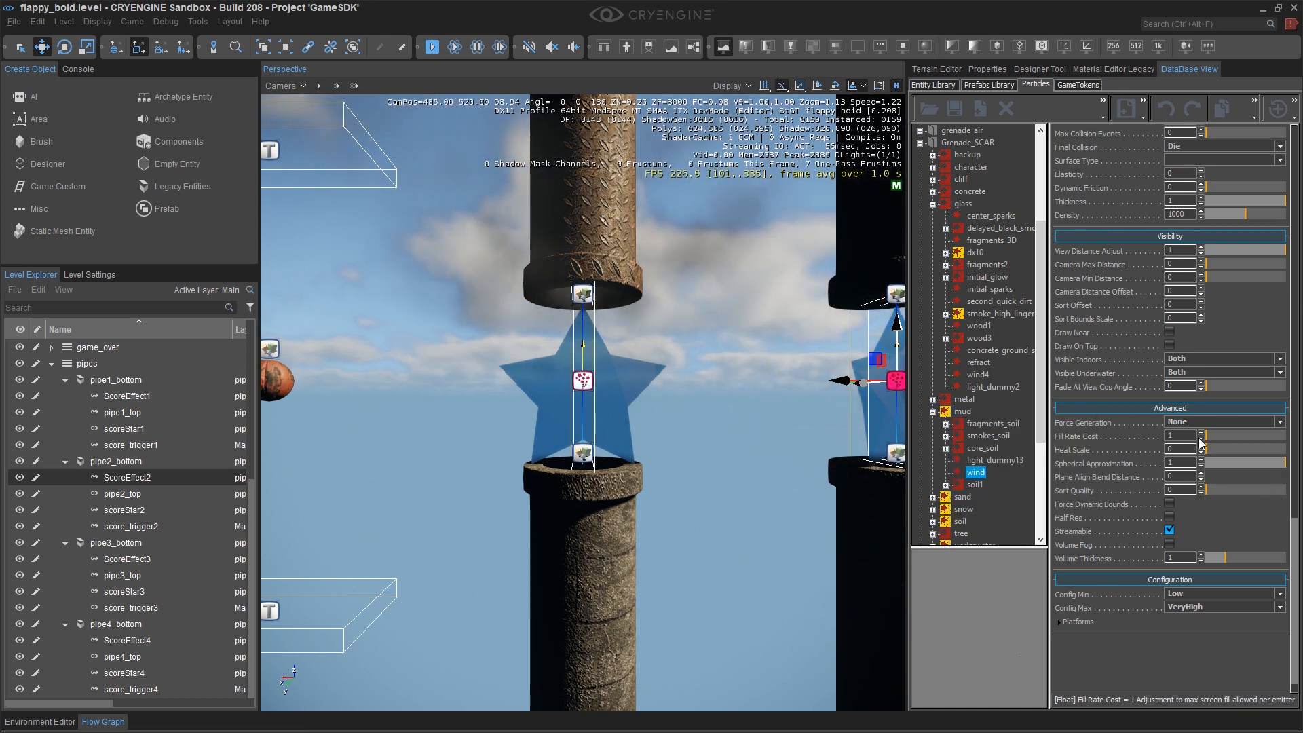
Play the game again, flapping through the pipes to test each scoring effect, and return to the editor
key(ctrl+g)
key(space)
key(space)
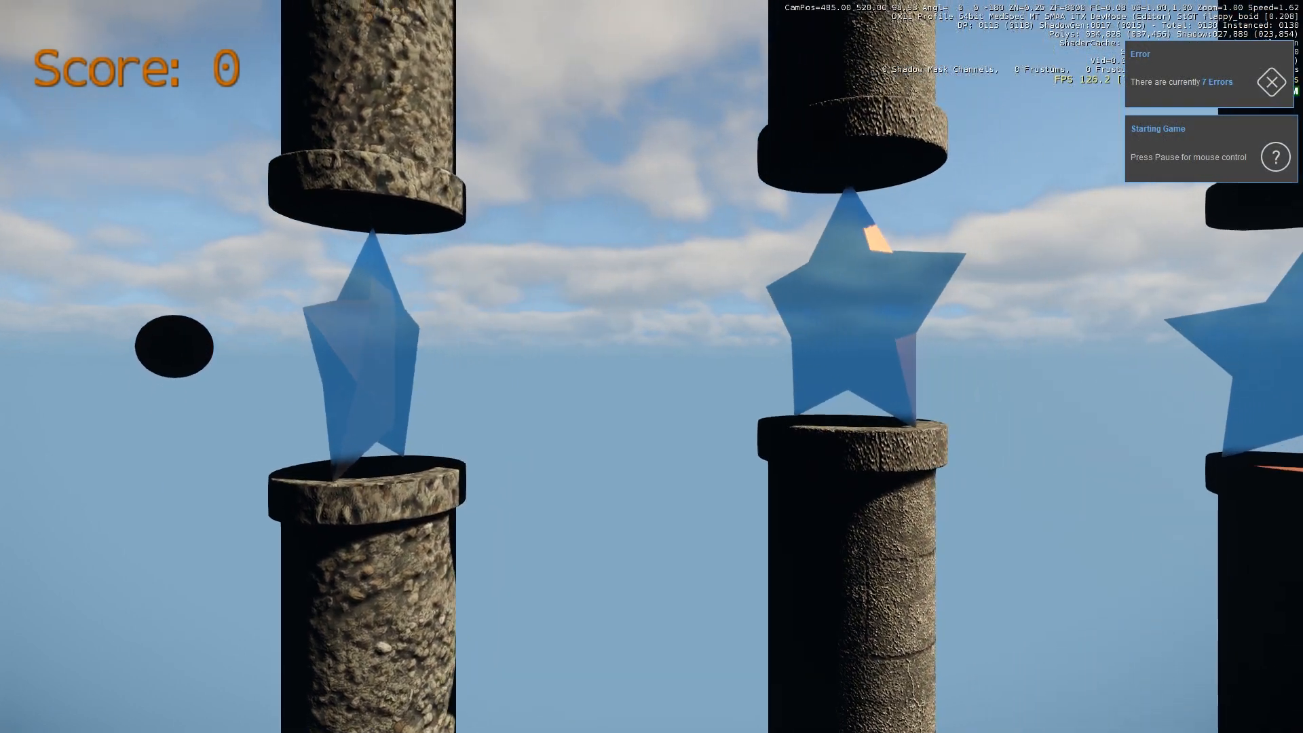
key(space)
key(space)
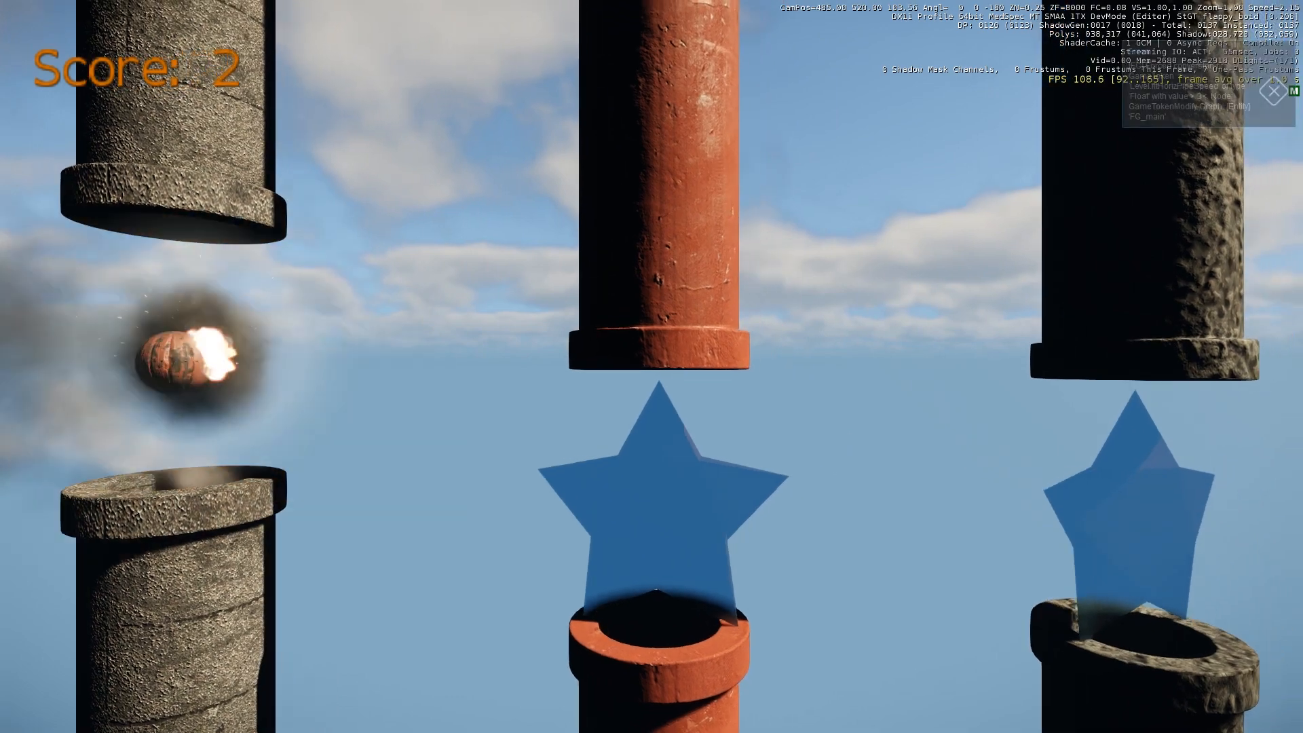
key(space)
key(space)
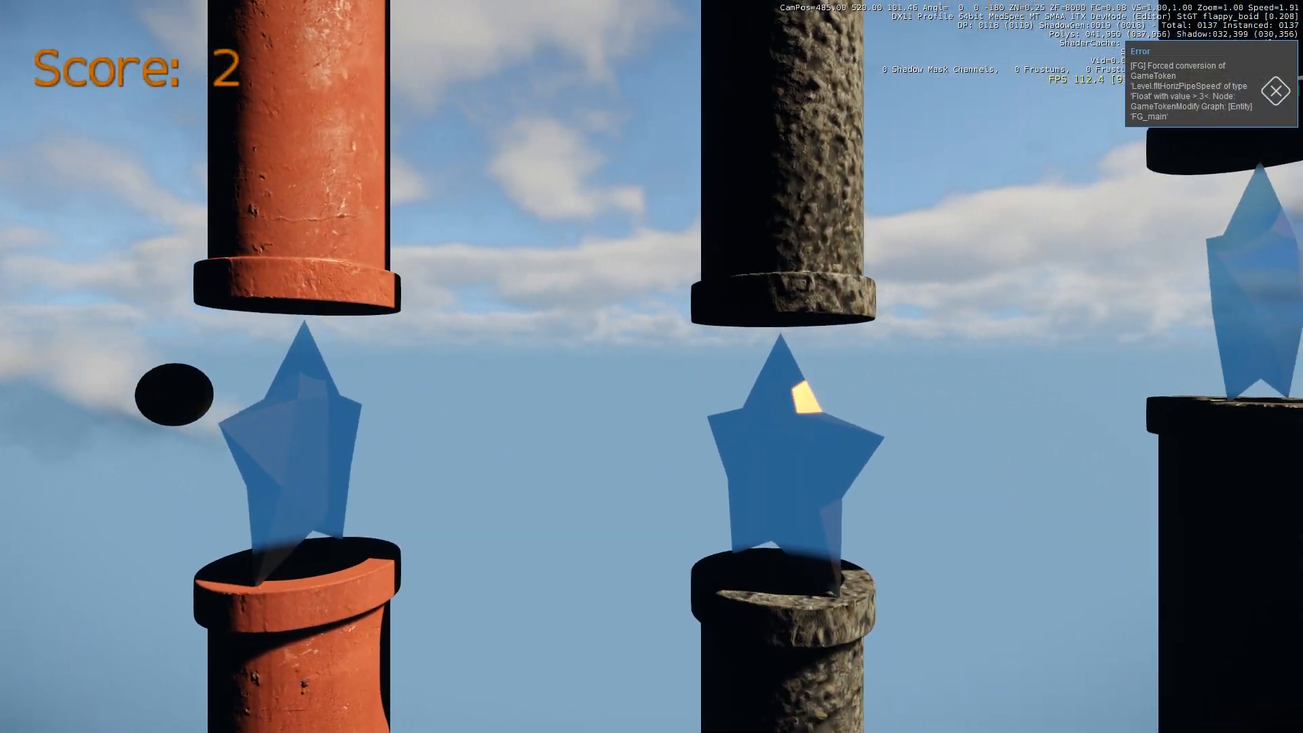
key(space)
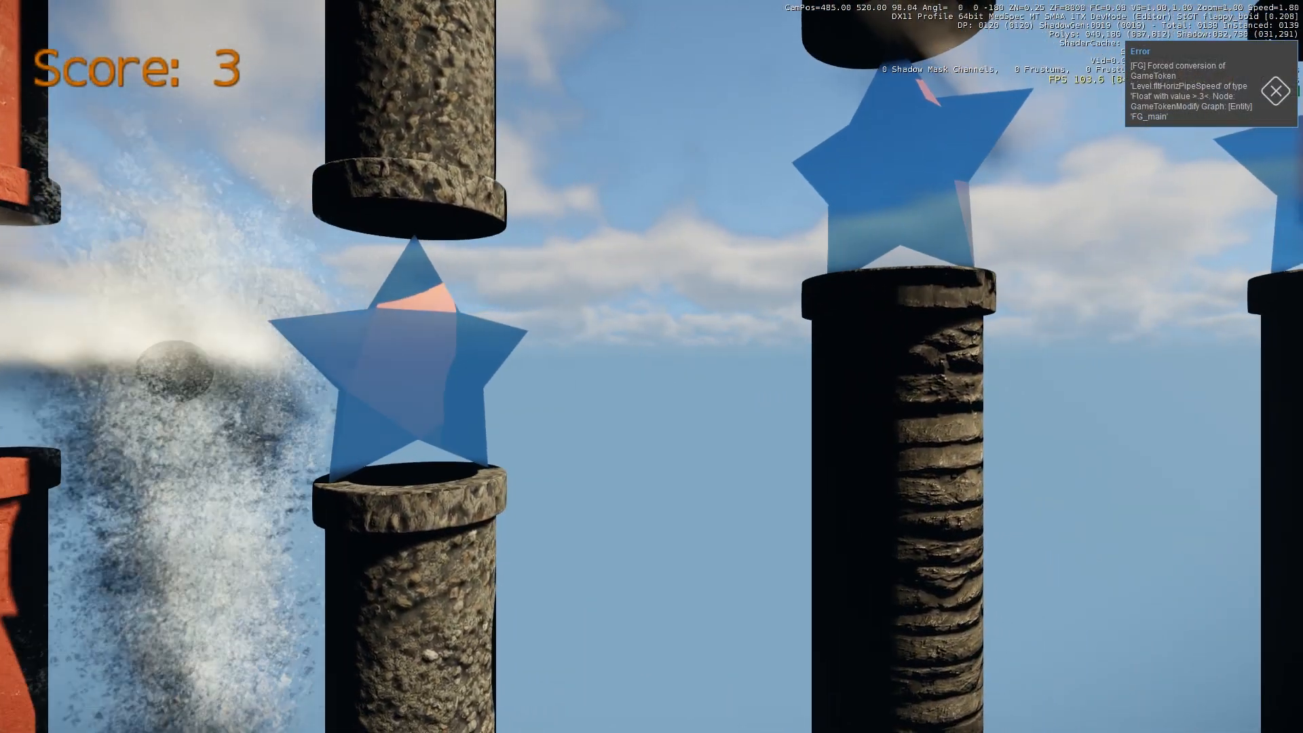
key(space)
key(space)
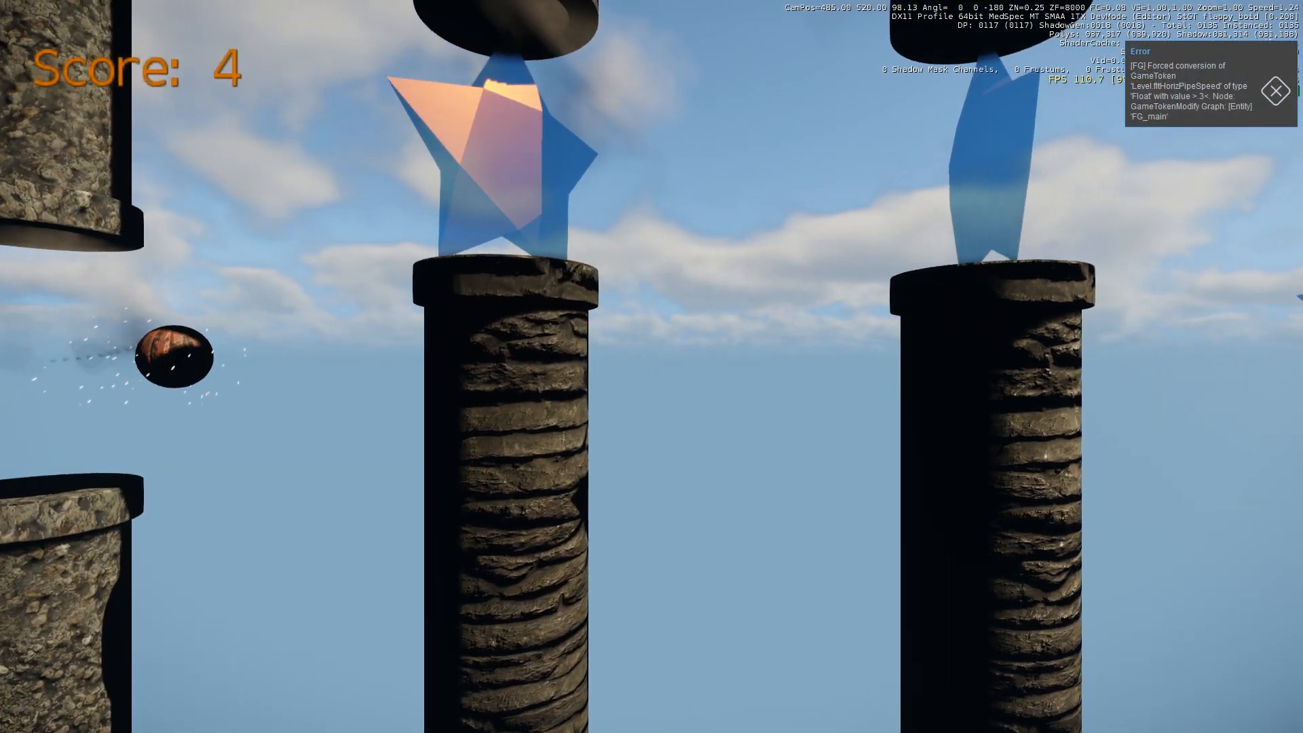
key(space)
key(space)
key(space)
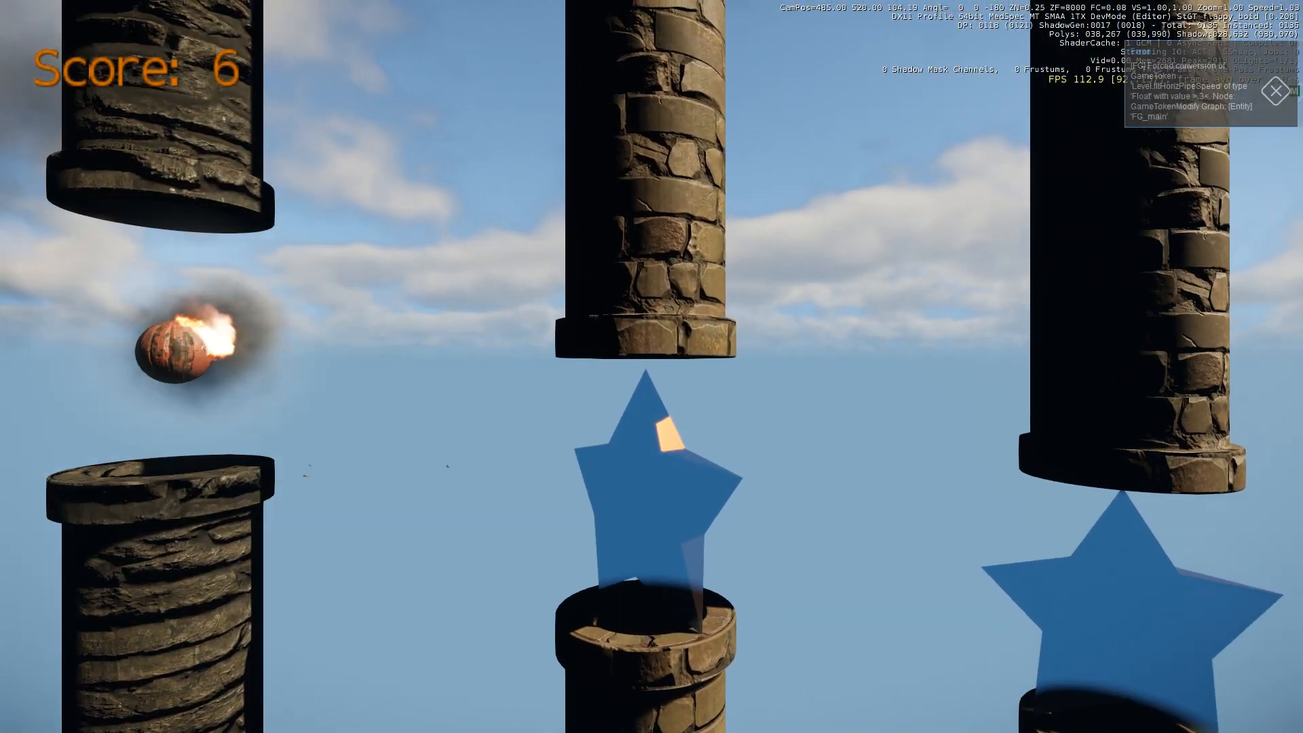
key(space)
key(space)
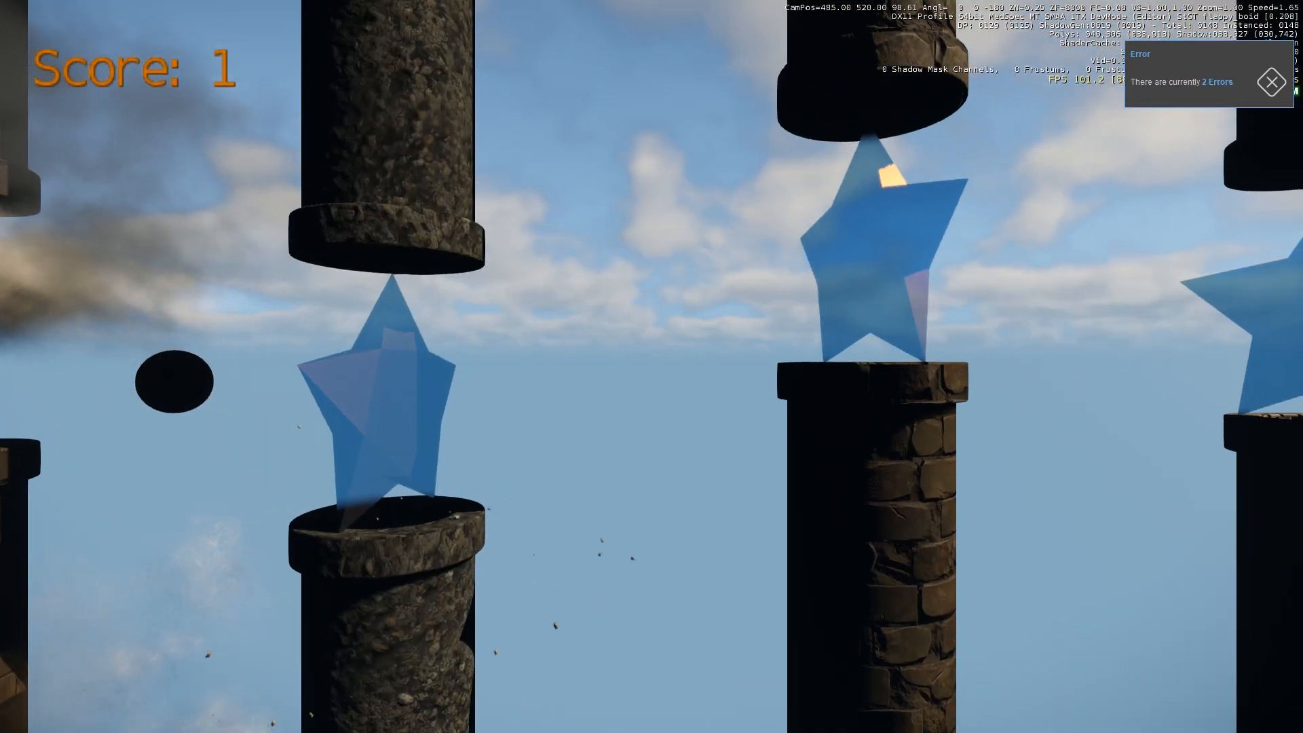
key(space)
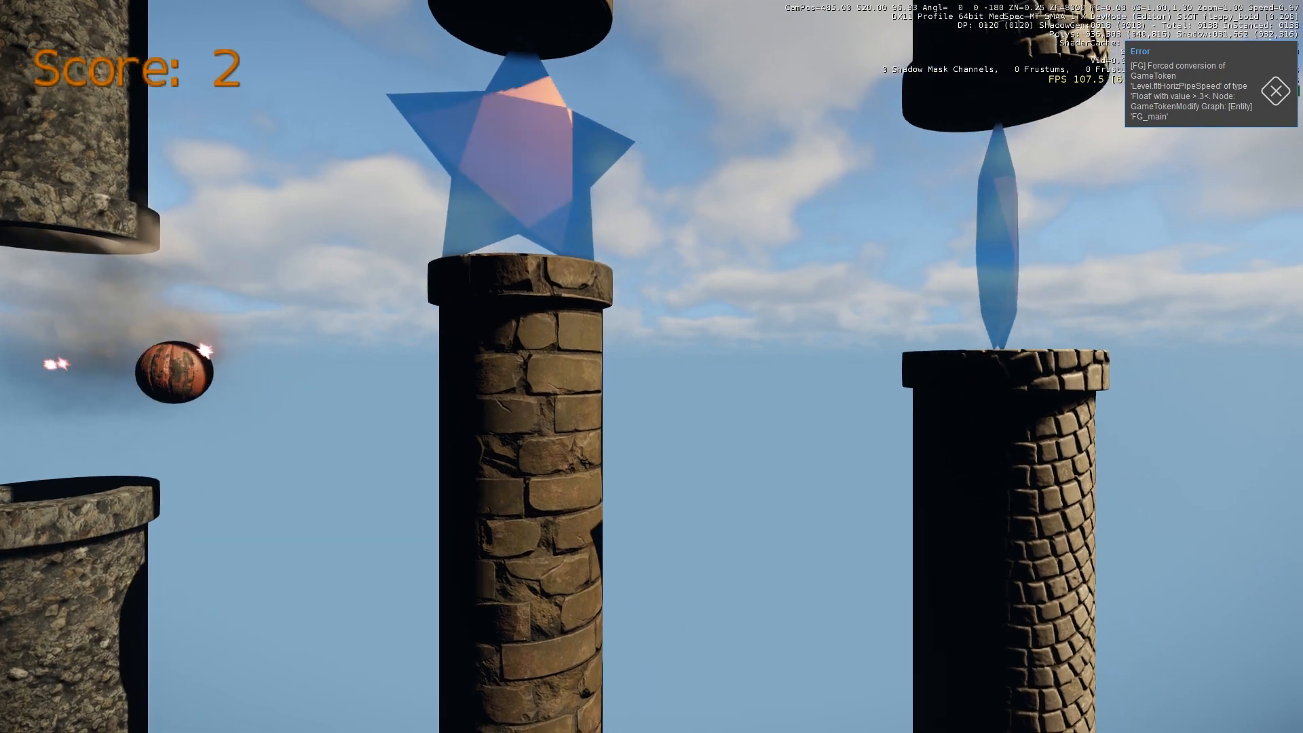
key(space)
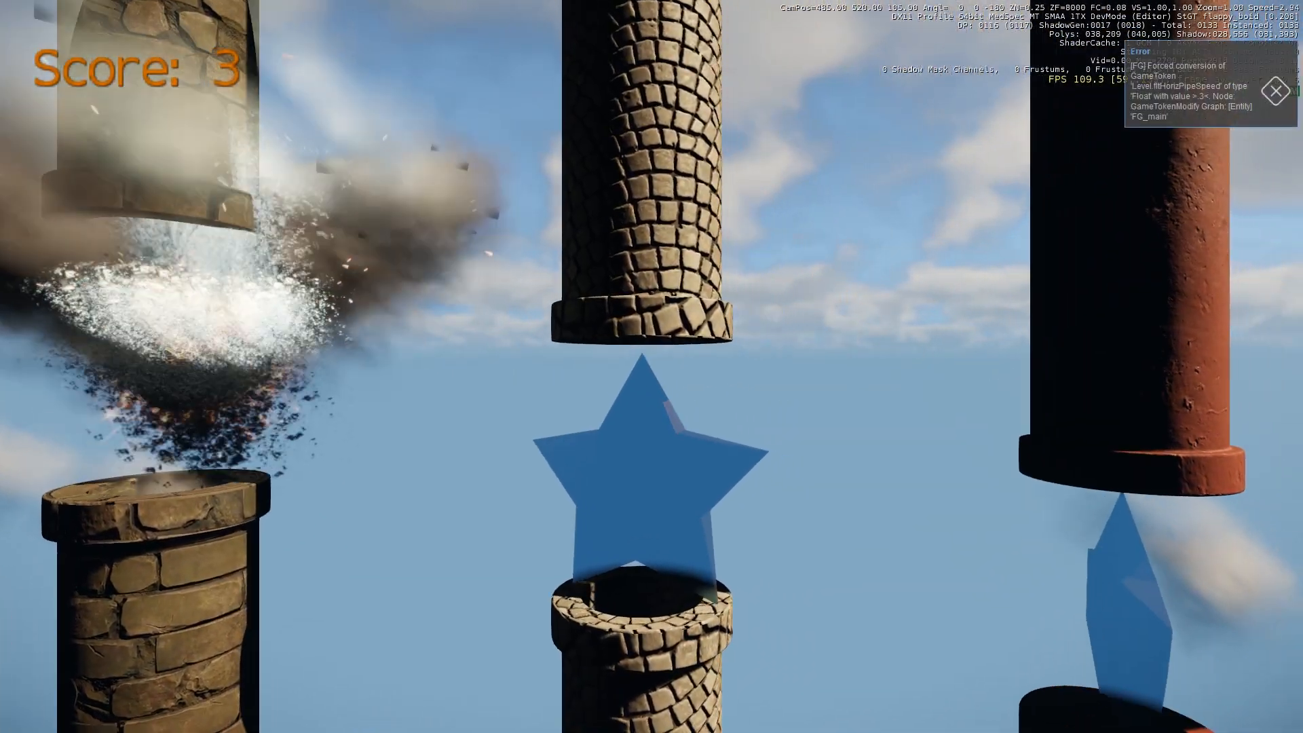
key(space)
key(space)
key(space)
key(space)
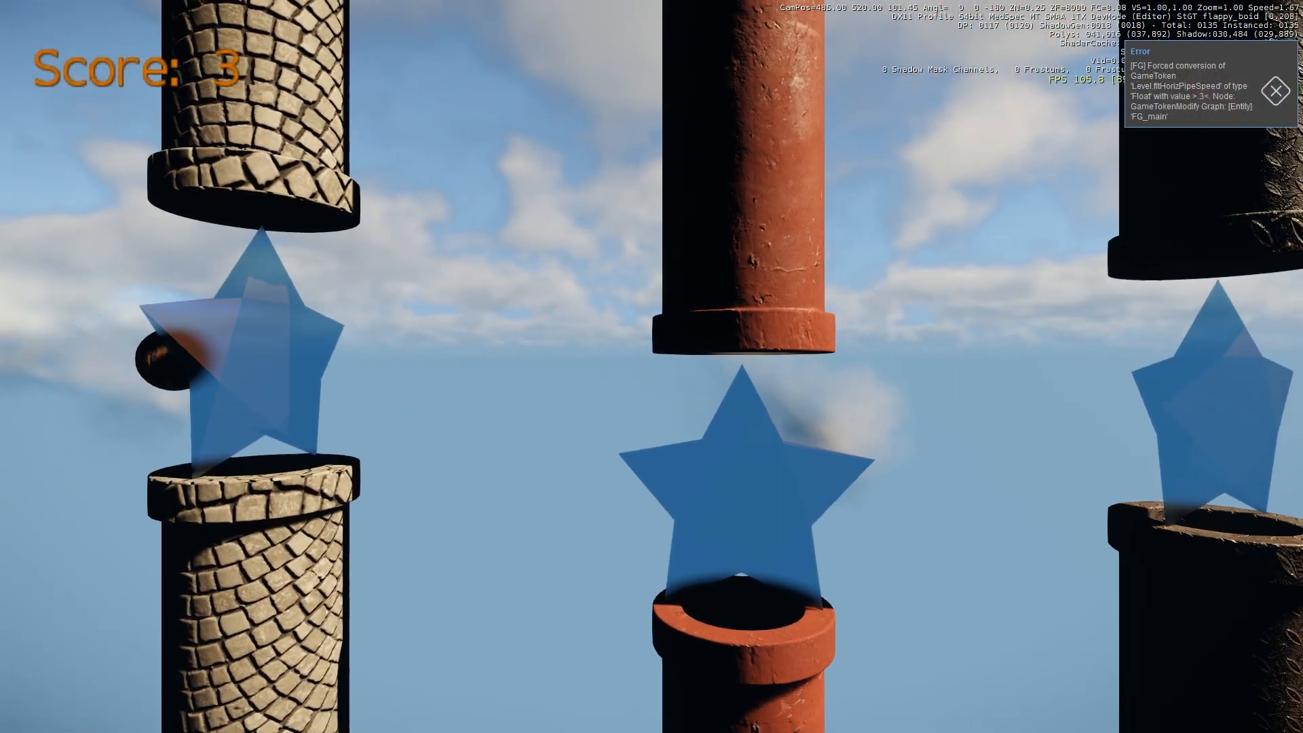
key(space)
key(space)
key(space)
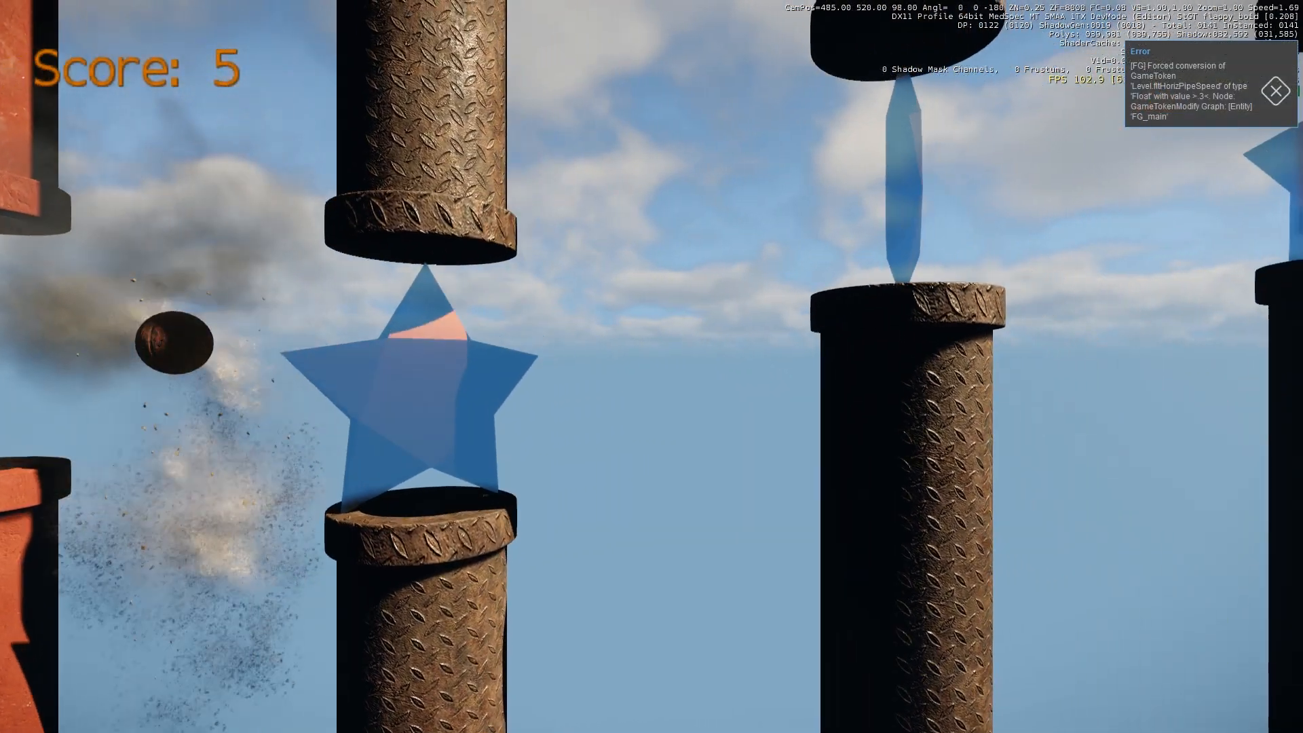
key(space)
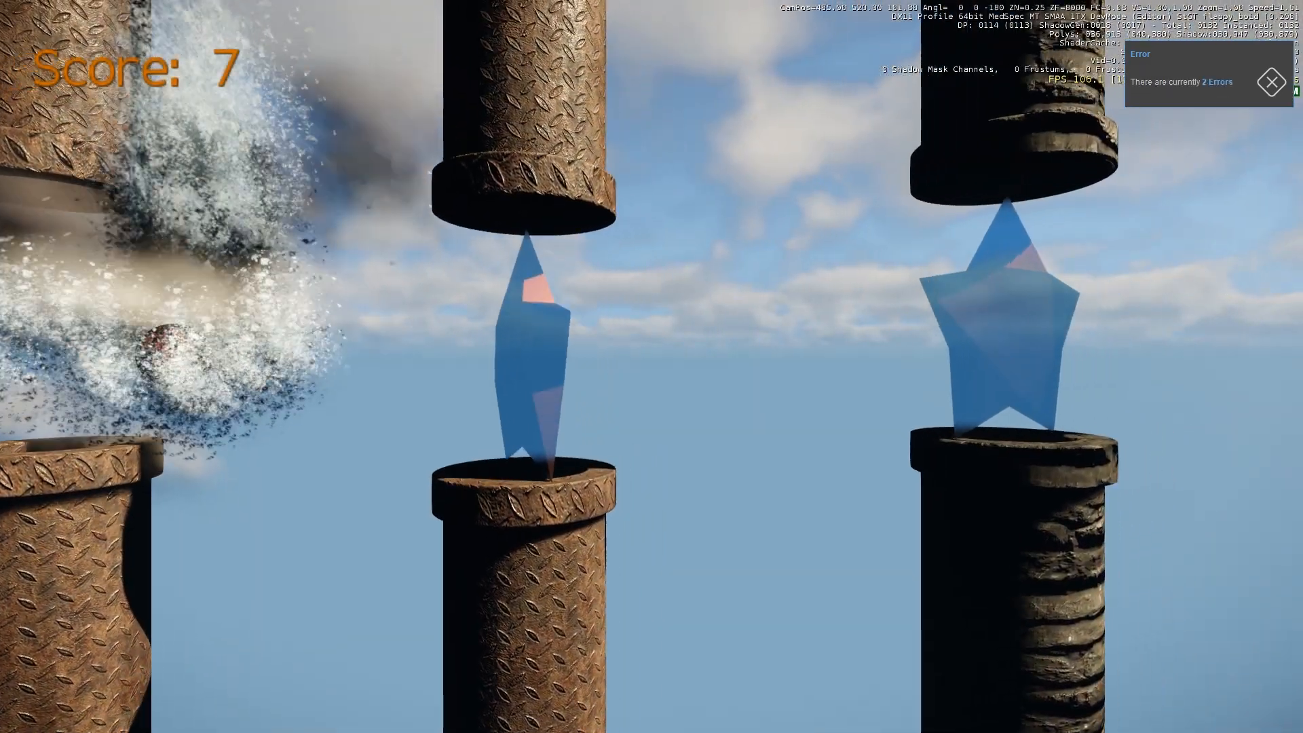
key(space)
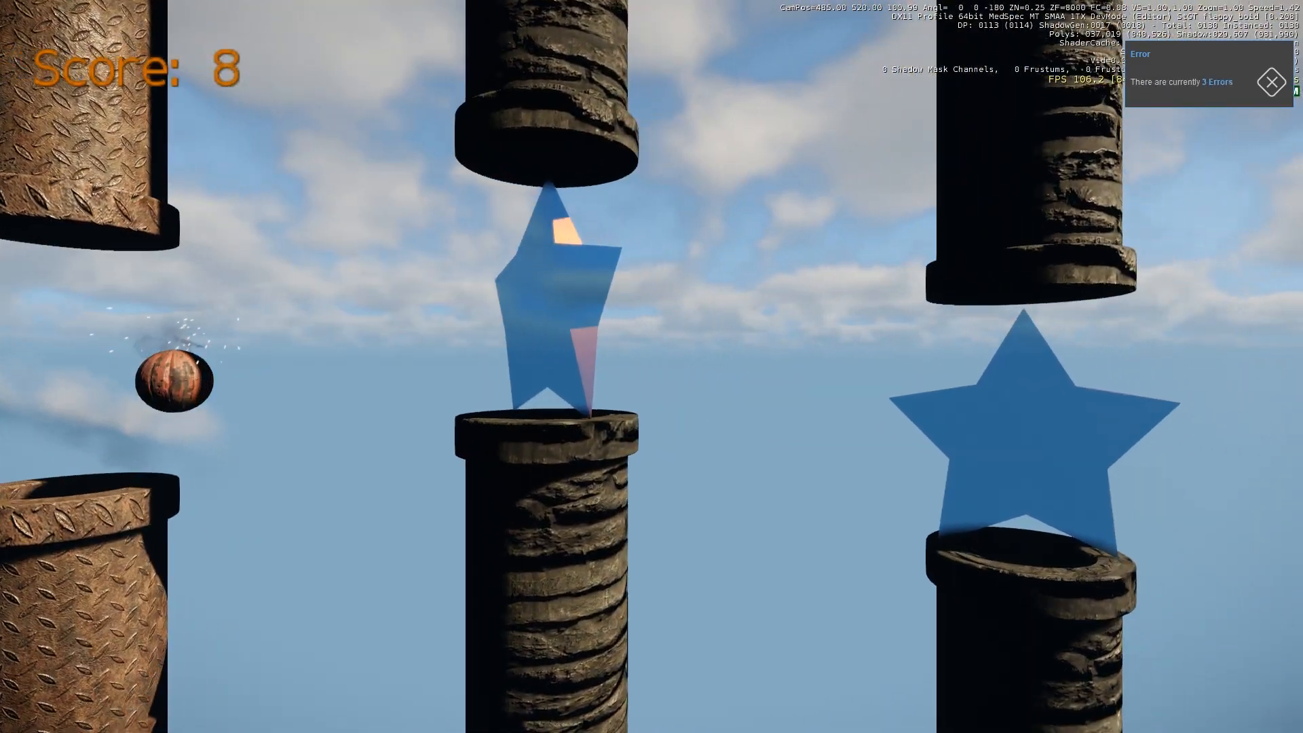
key(space)
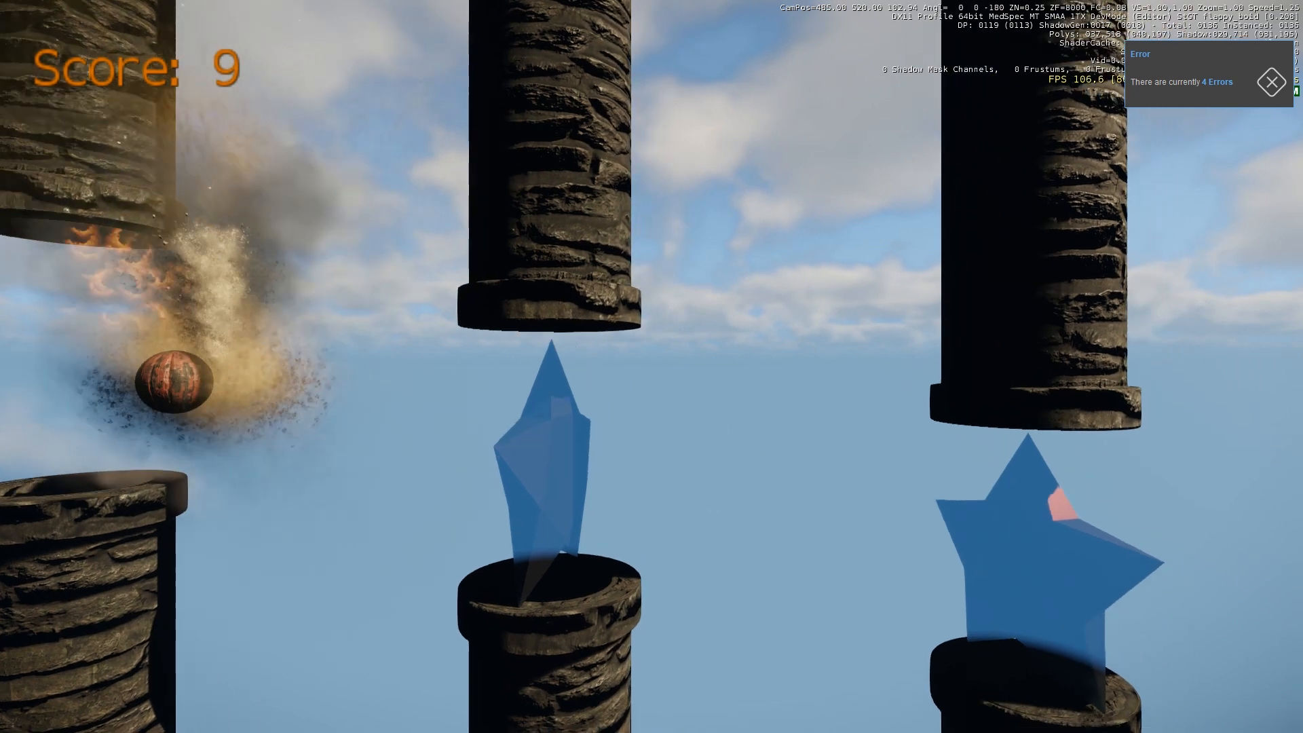
key(space)
key(Escape)
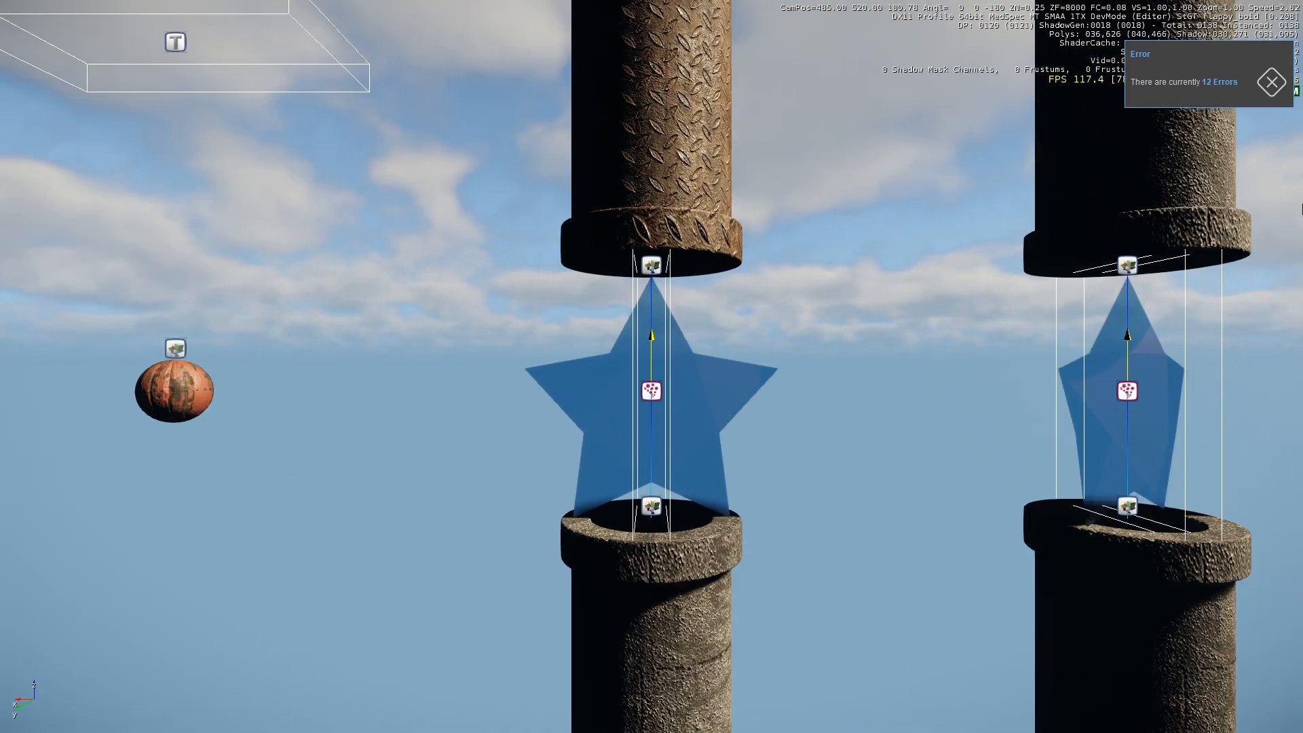
click(662, 390)
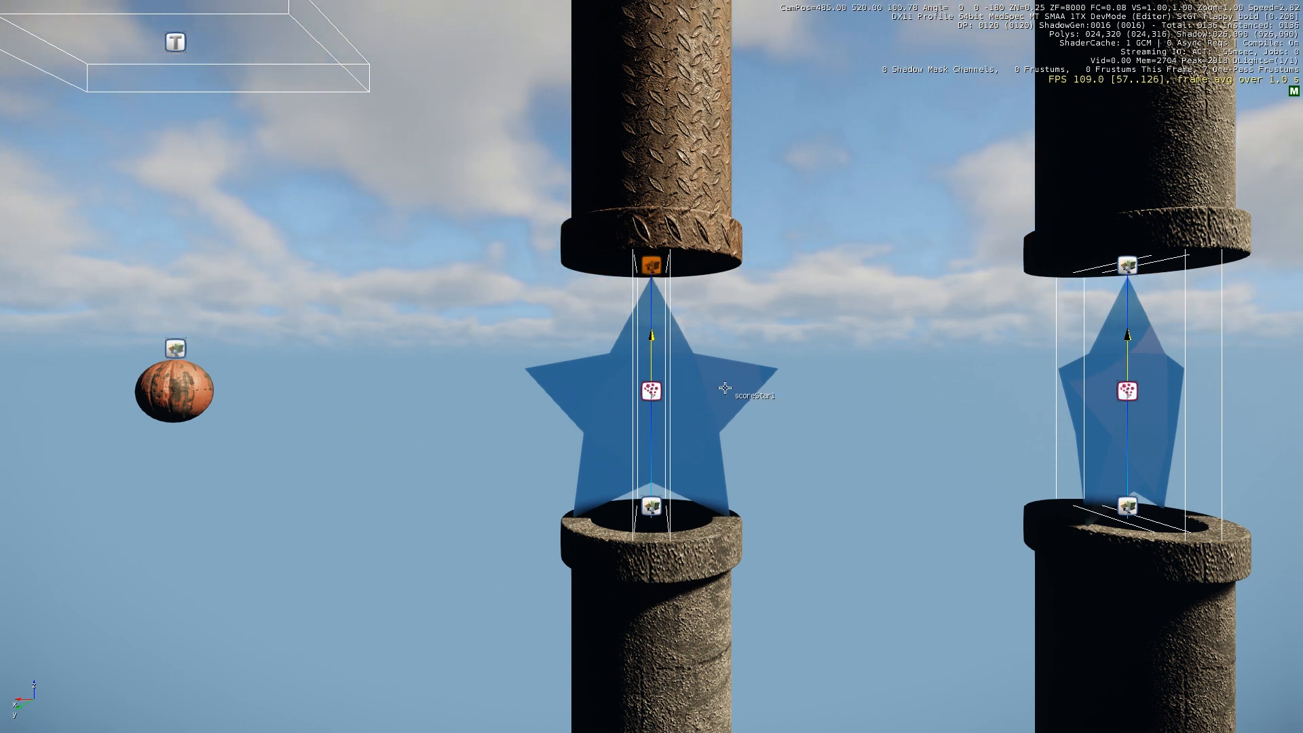
alt+middle_drag(621, 391, 801, 435)
right_drag(699, 399, 651, 418)
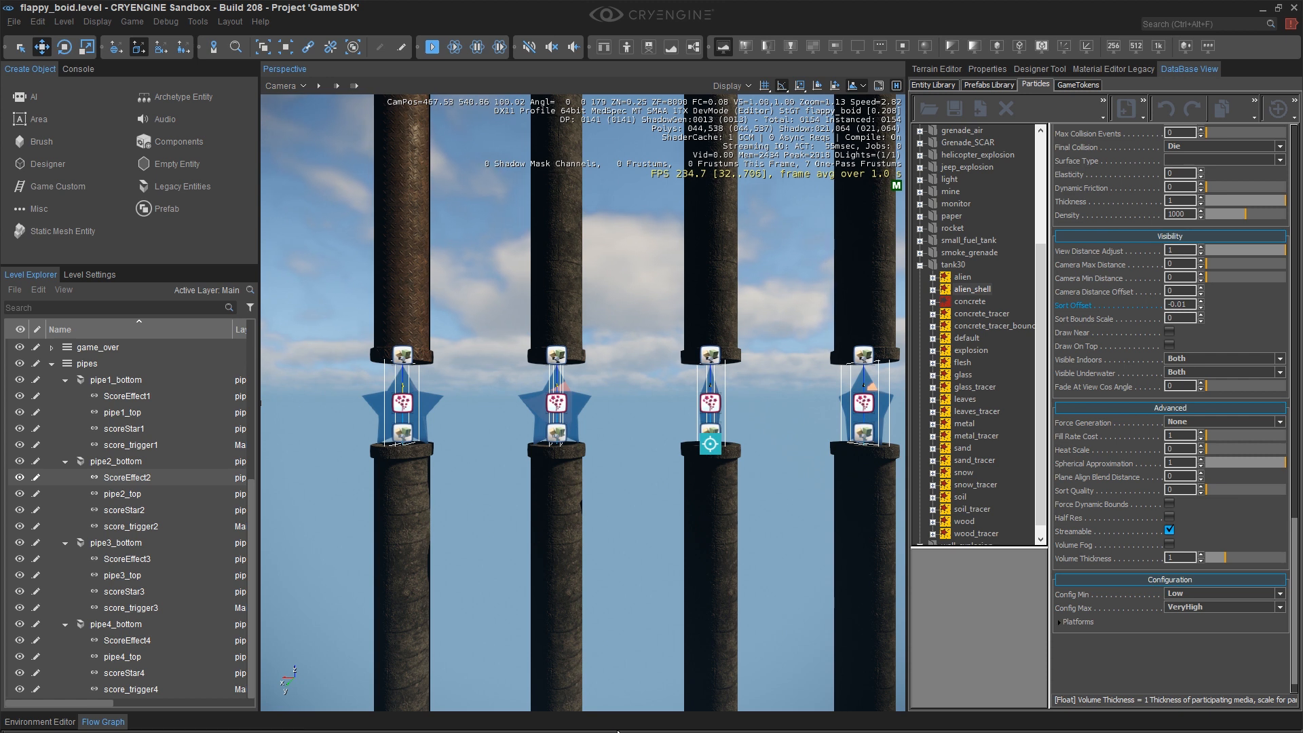
Enlarge the Flow Graph editor and open the pipe1_bottom graph at the section that randomizes the pipe material
drag(621, 715, 596, 34)
scroll(645, 327, down, 5)
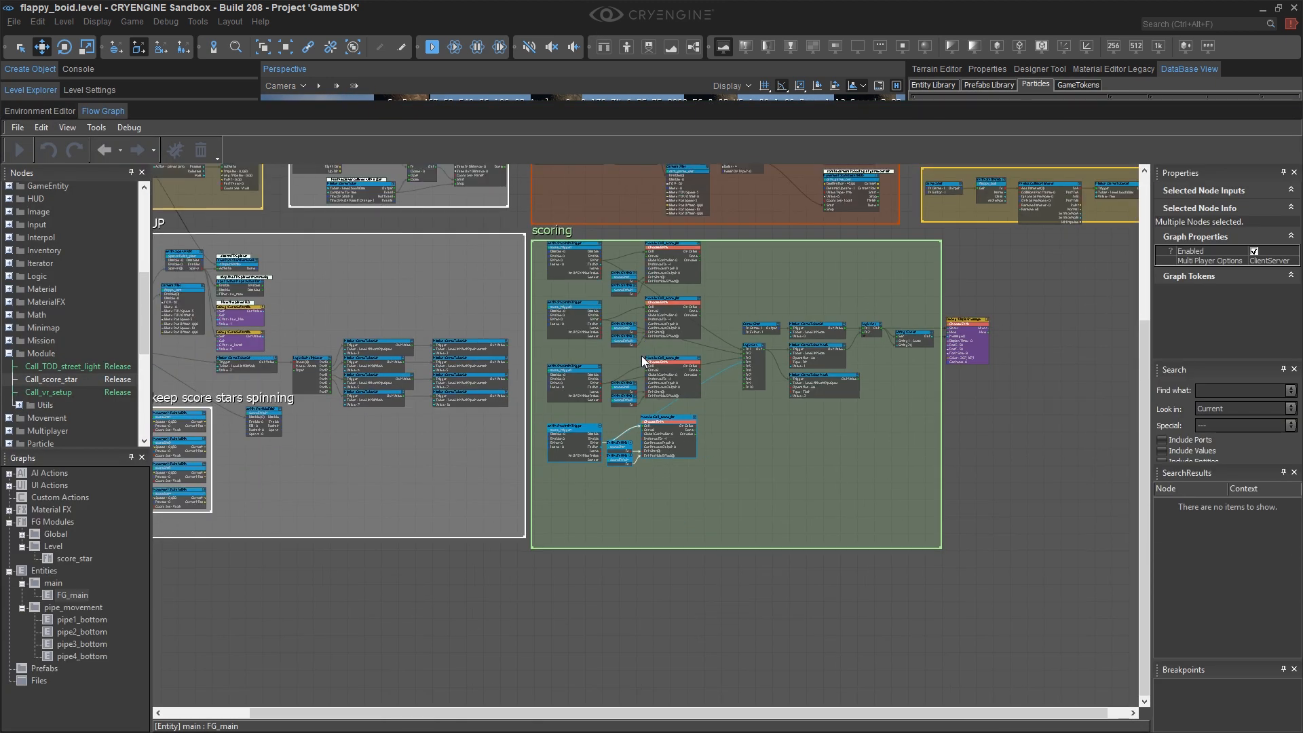
click(82, 621)
scroll(724, 418, down, 3)
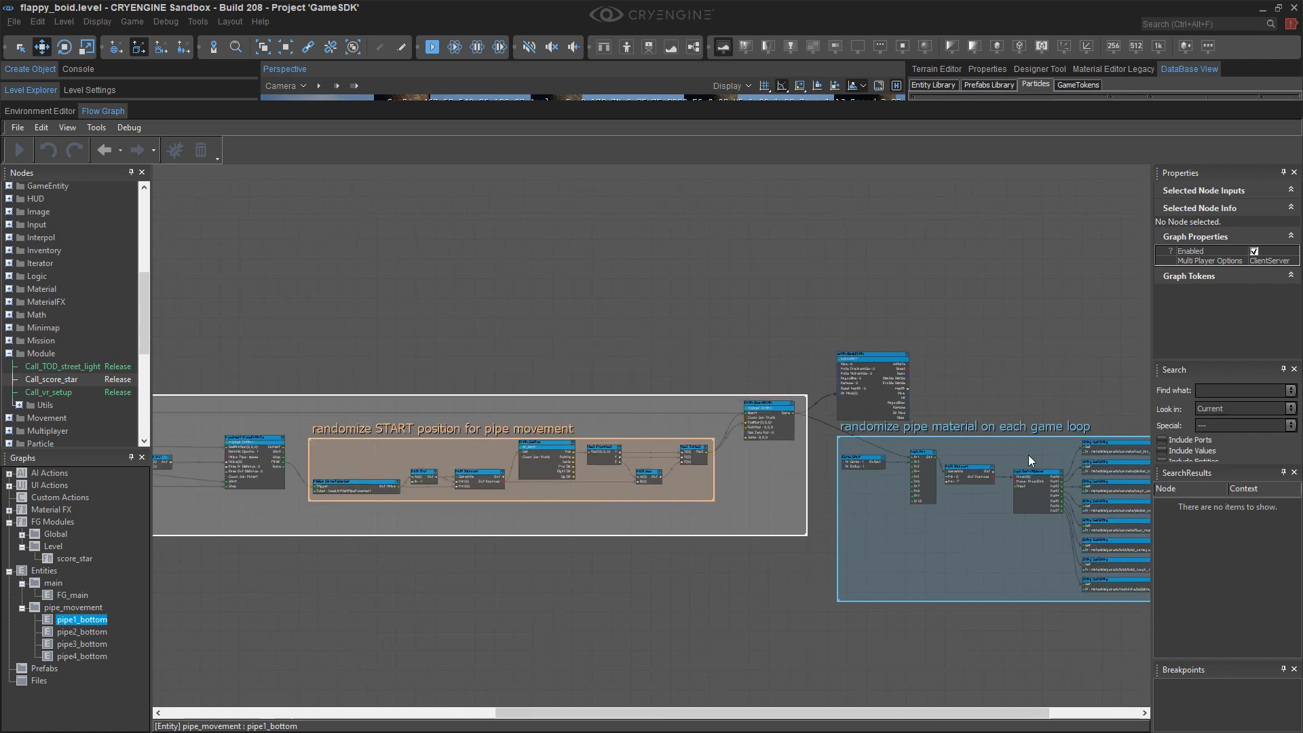
scroll(724, 419, up, 3)
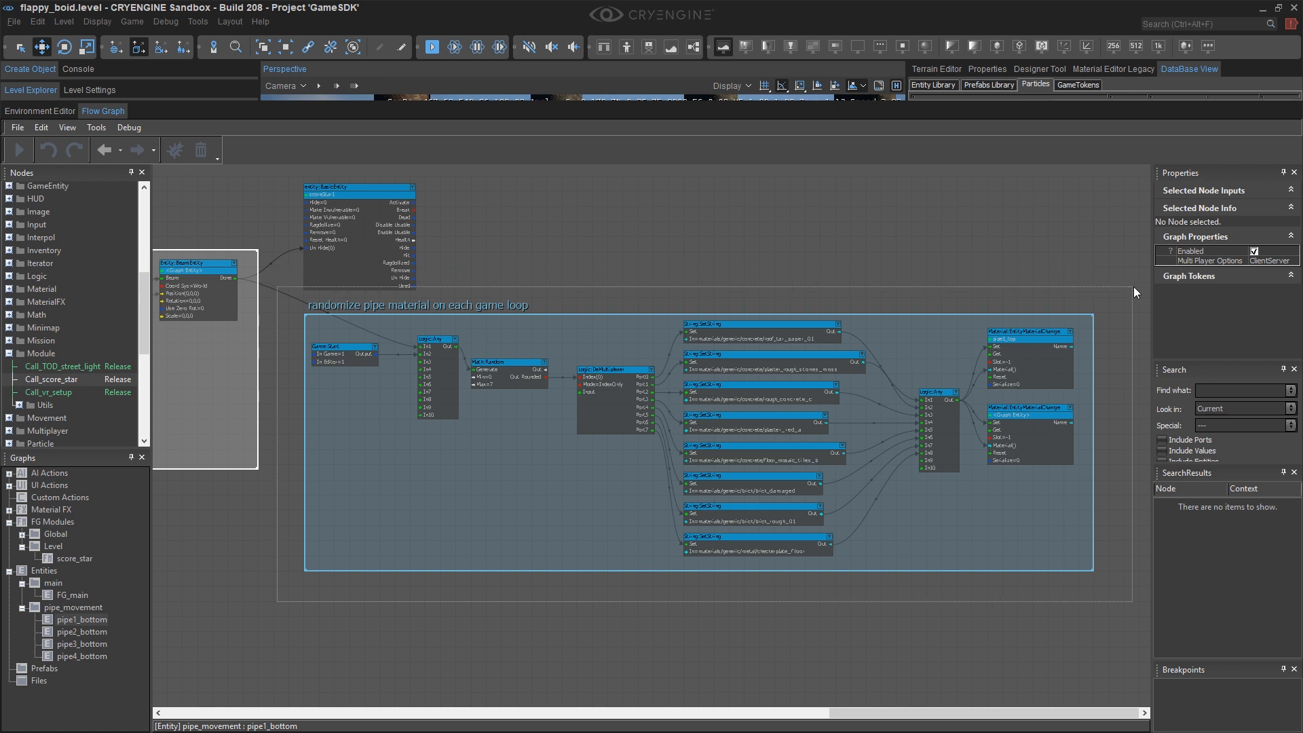
Duplicate the "randomize pipe material on each game loop" node group above the original, moving the scoreStar1 BasicEntity node down to make room
drag(1133, 286, 1134, 287)
right_drag(533, 553, 621, 329)
right_drag(581, 206, 619, 376)
drag(521, 366, 508, 588)
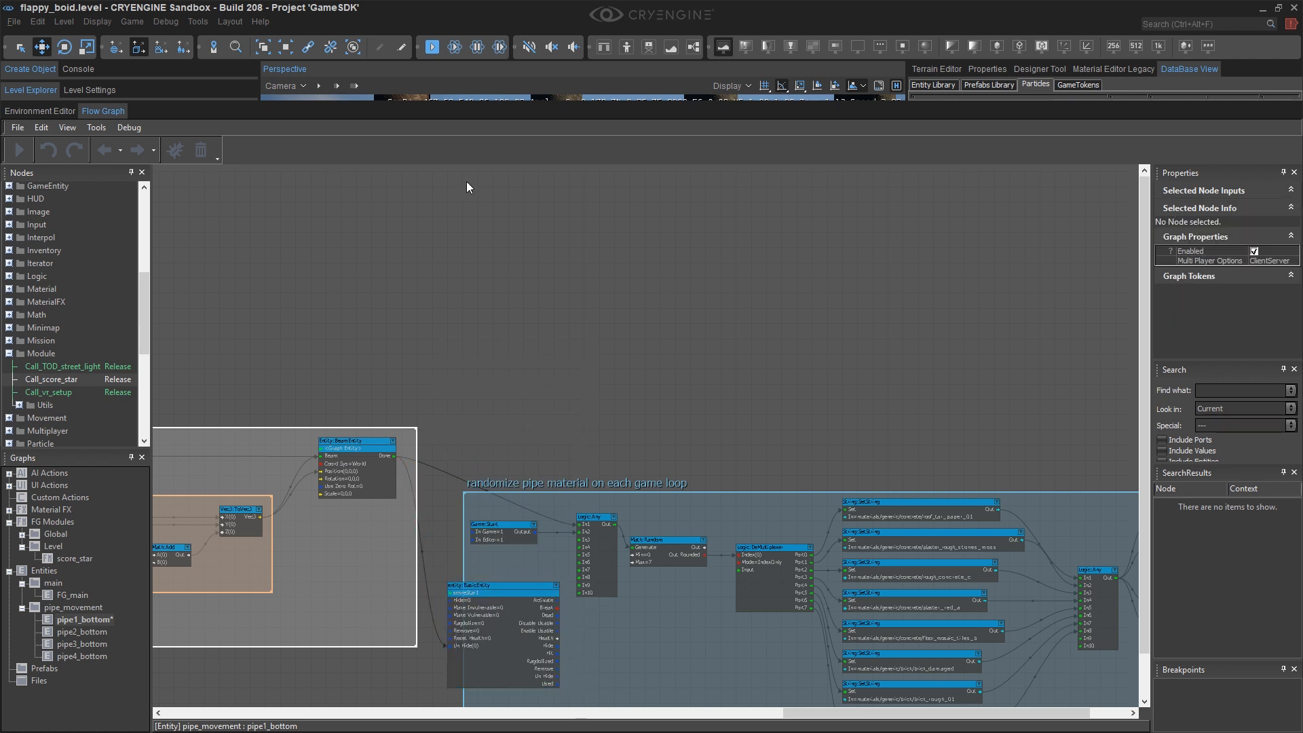
key(ctrl+v)
scroll(727, 225, up, 2)
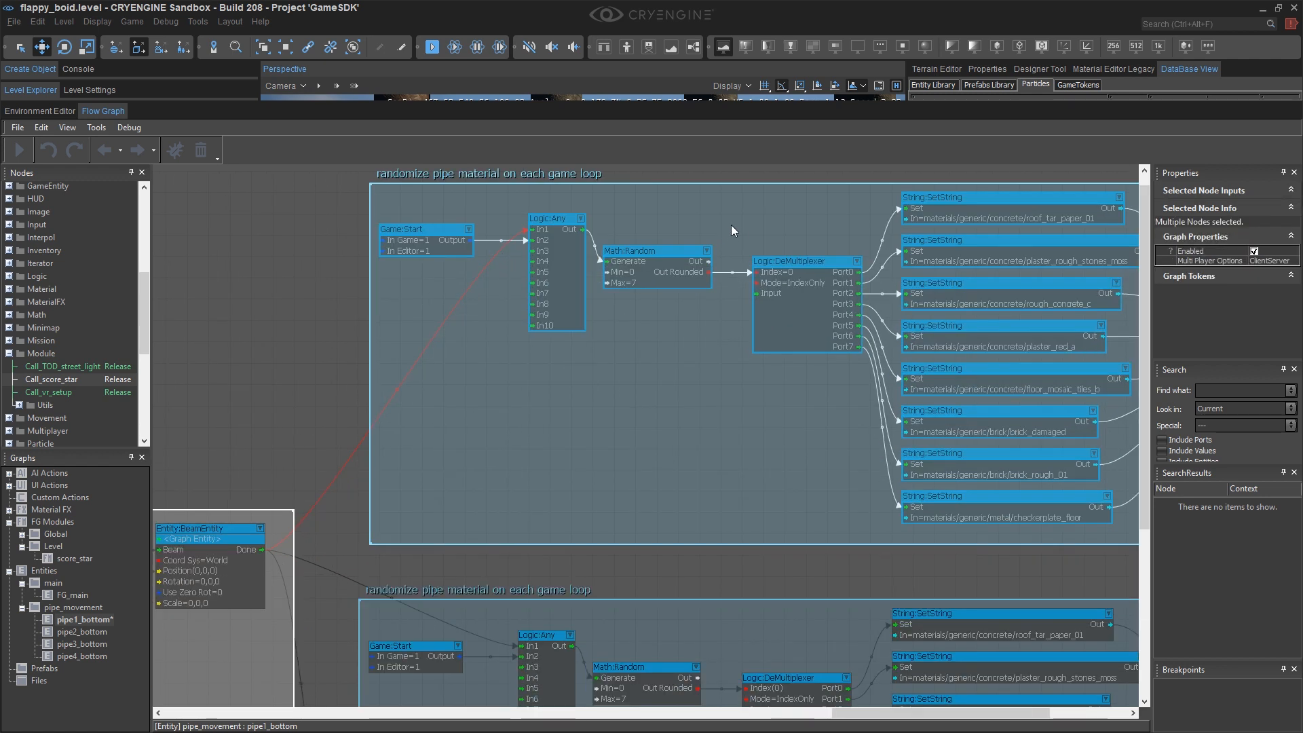
click(740, 229)
Examine the copied group's material SetString nodes and the two EntityMaterialChange nodes they feed
scroll(740, 228, up, 5)
scroll(763, 280, down, 2)
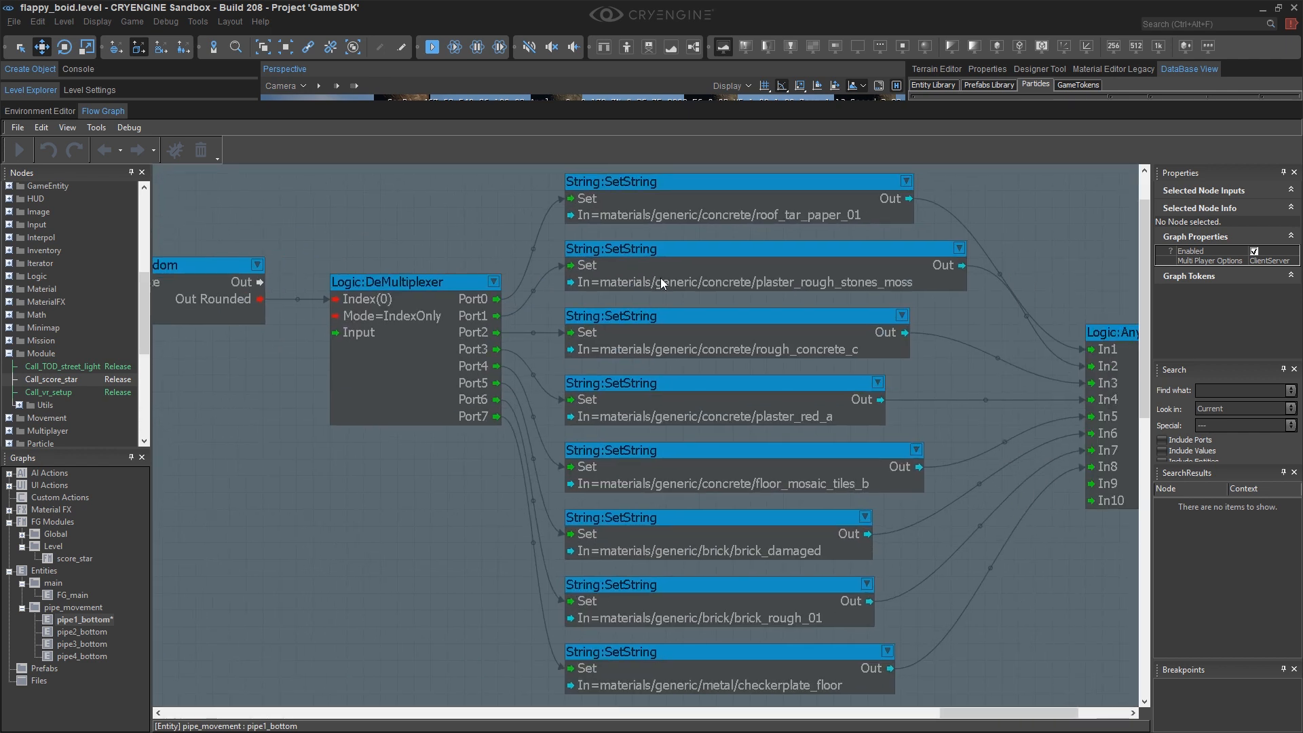
scroll(741, 275, down, 1)
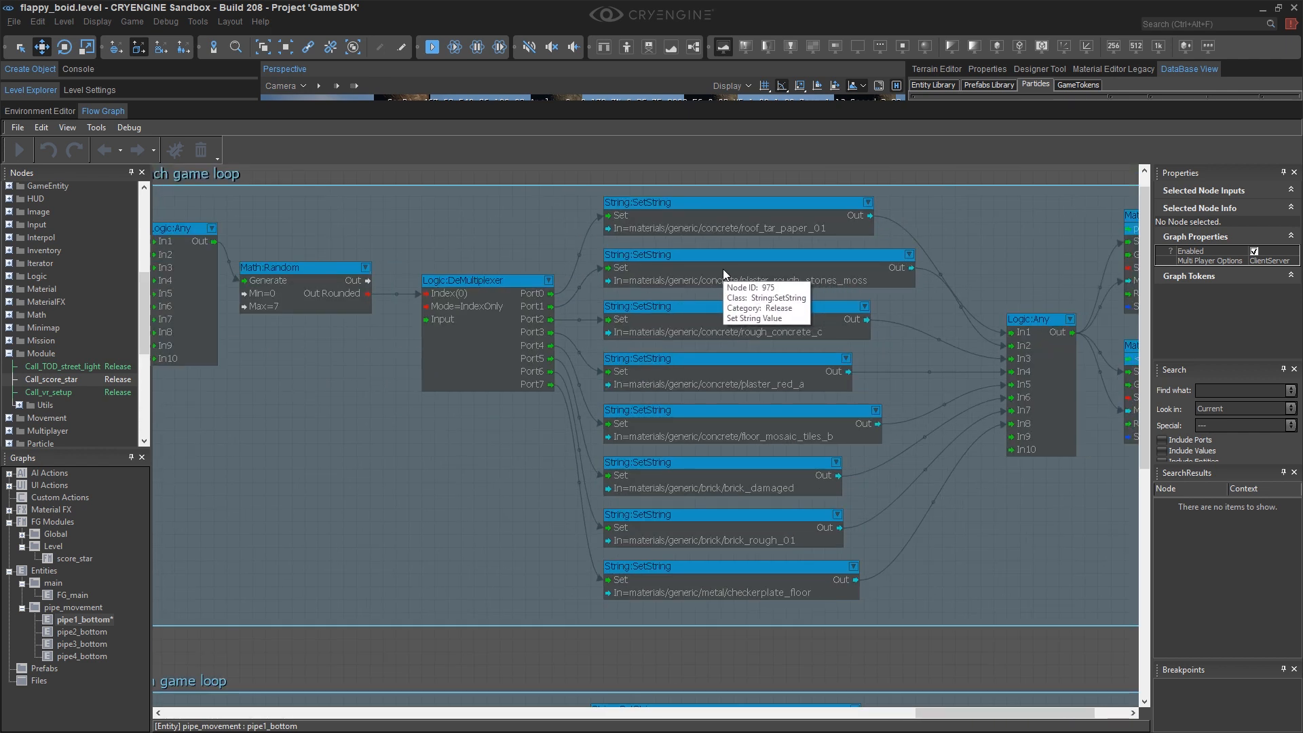
right_drag(907, 235, 611, 245)
right_drag(955, 262, 906, 269)
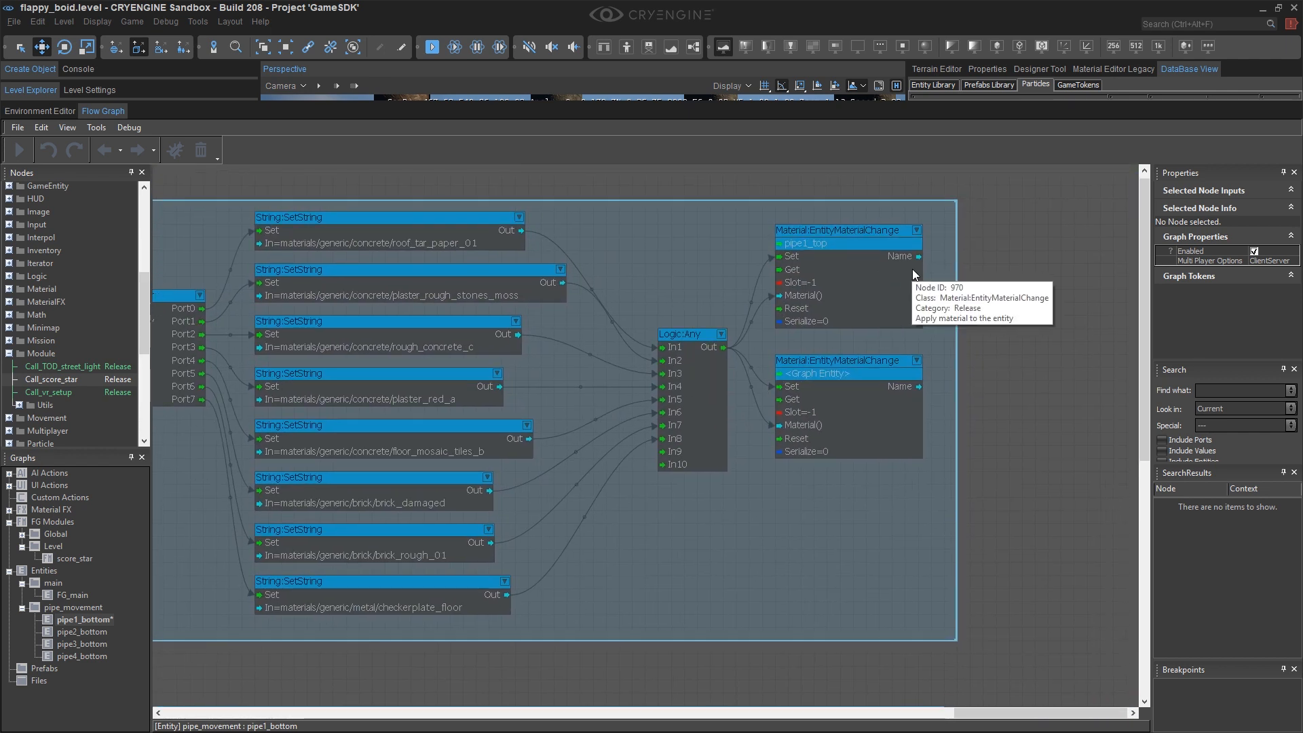
scroll(908, 270, up, 2)
scroll(913, 274, up, 3)
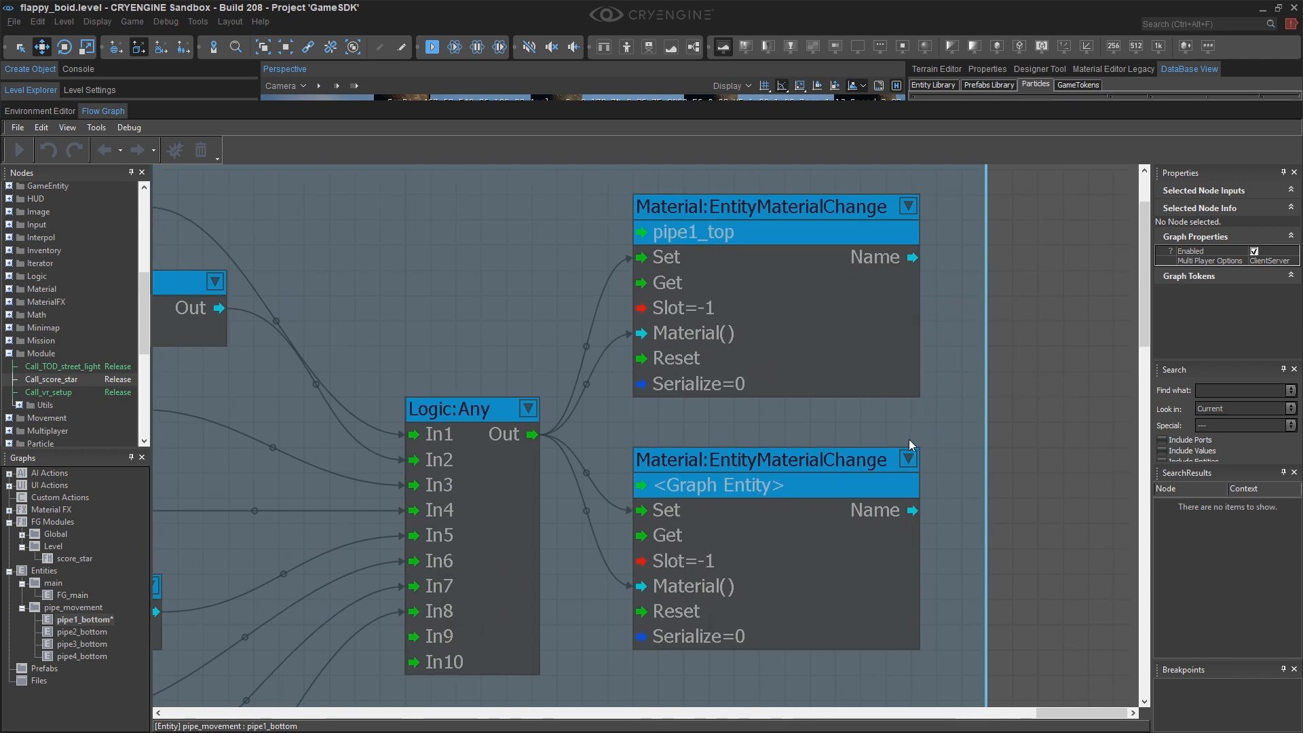
Delete the two Material:EntityMaterialChange nodes from the duplicated group in pipe1_bottom's graph
click(833, 464)
ctrl+click(806, 209)
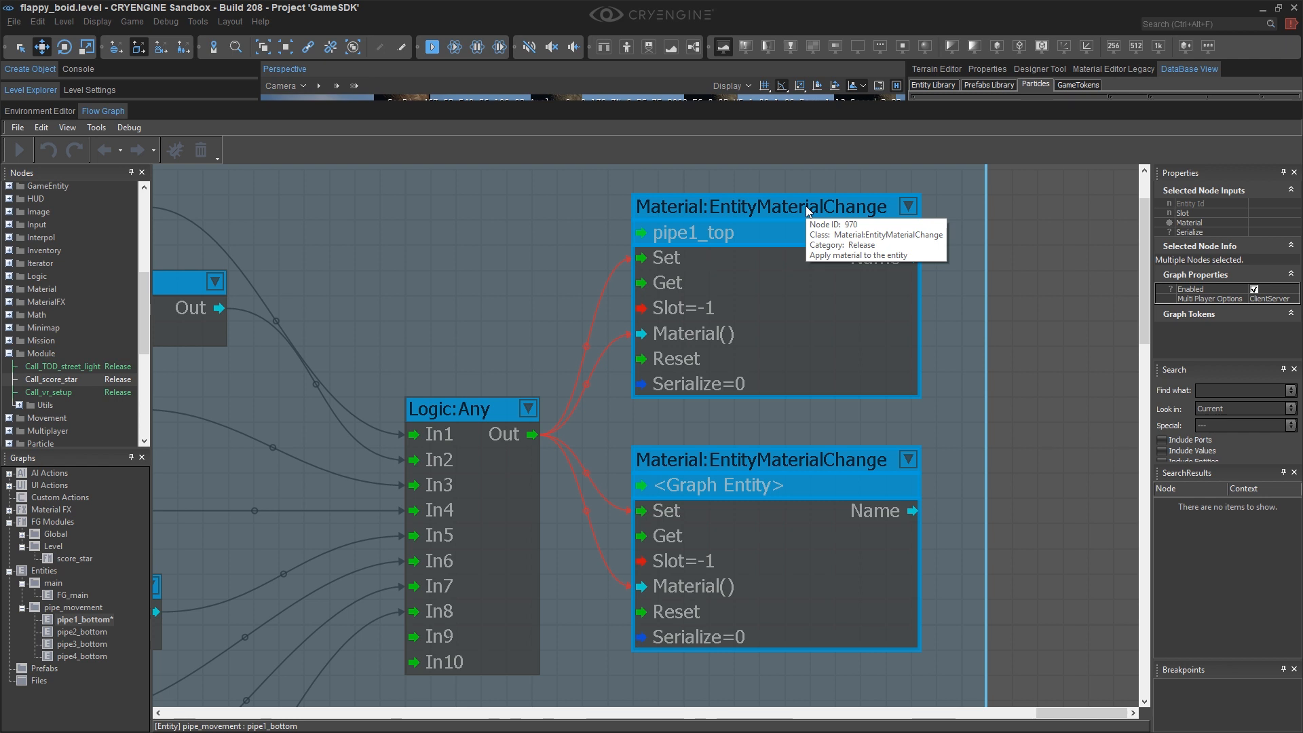
key(Delete)
Add an Entity:PropertySet node beside the copied group's final Logic:Any node and connect that node's Out to Set
text(qproper)
key(Down)
key(Return)
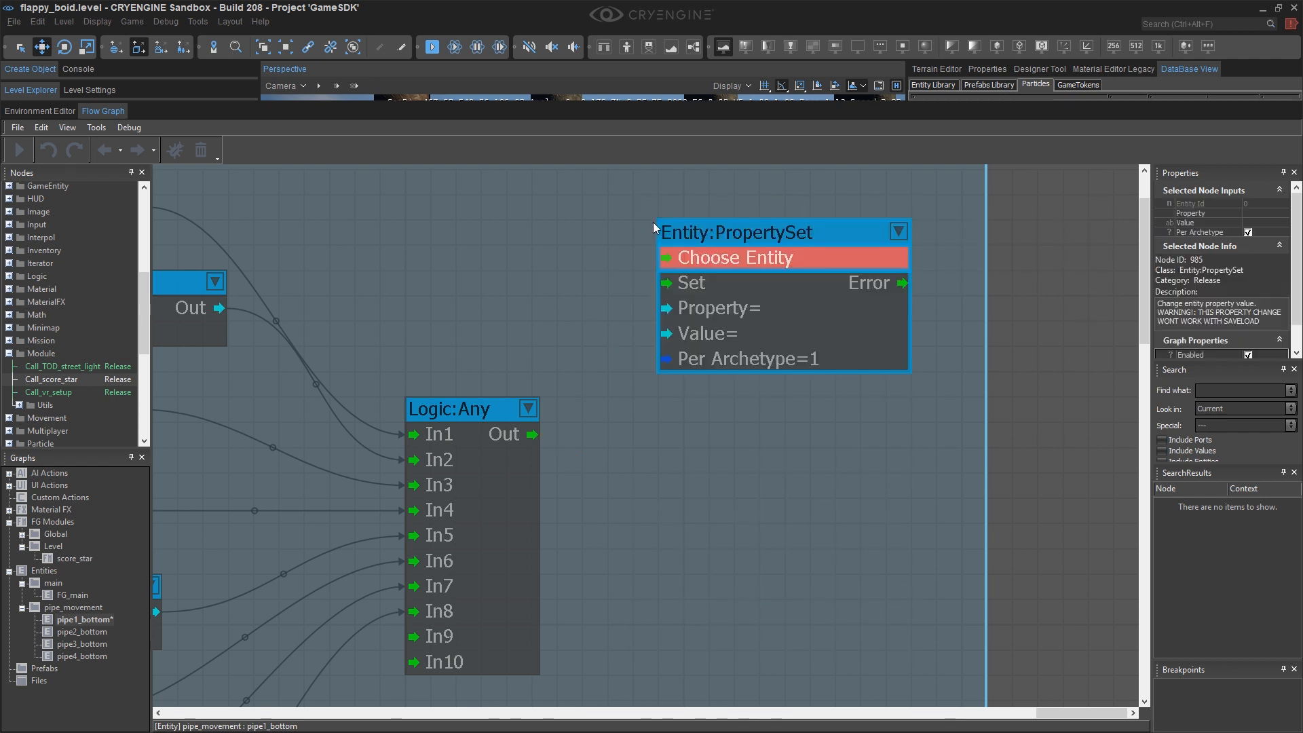
drag(698, 263, 668, 410)
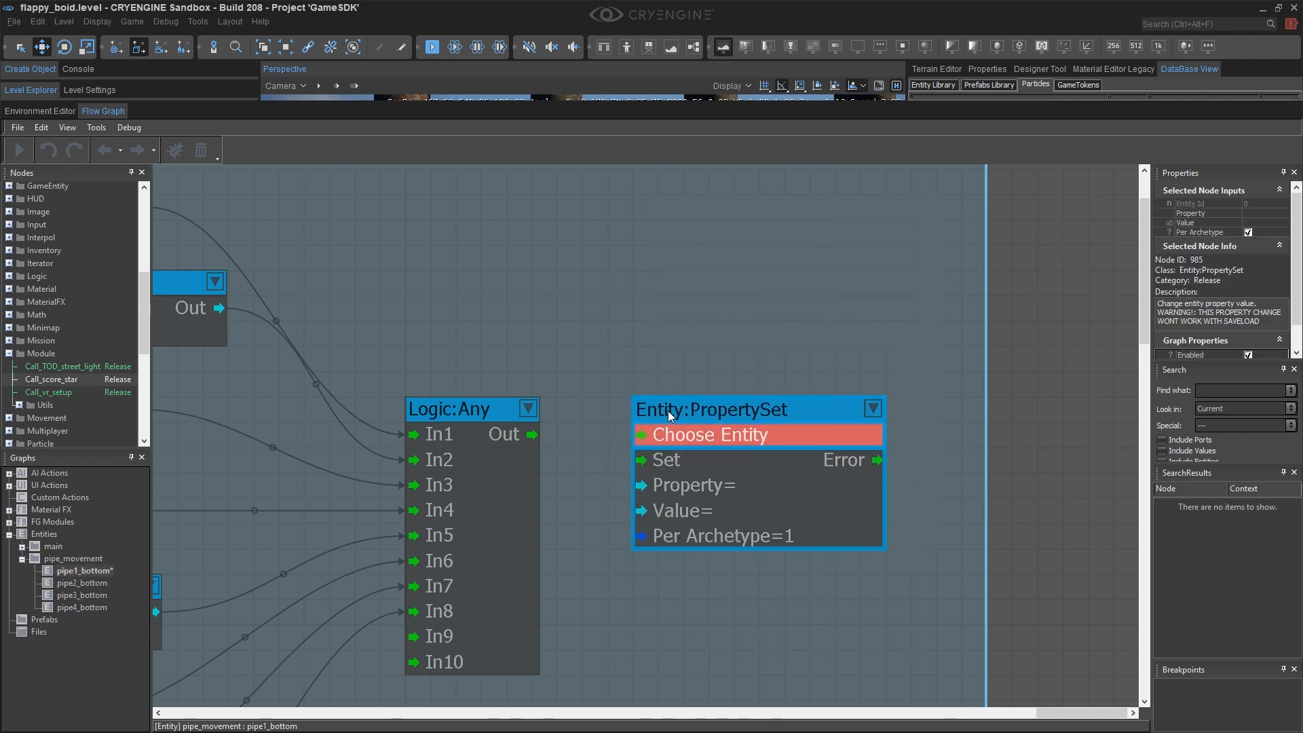
drag(532, 435, 630, 458)
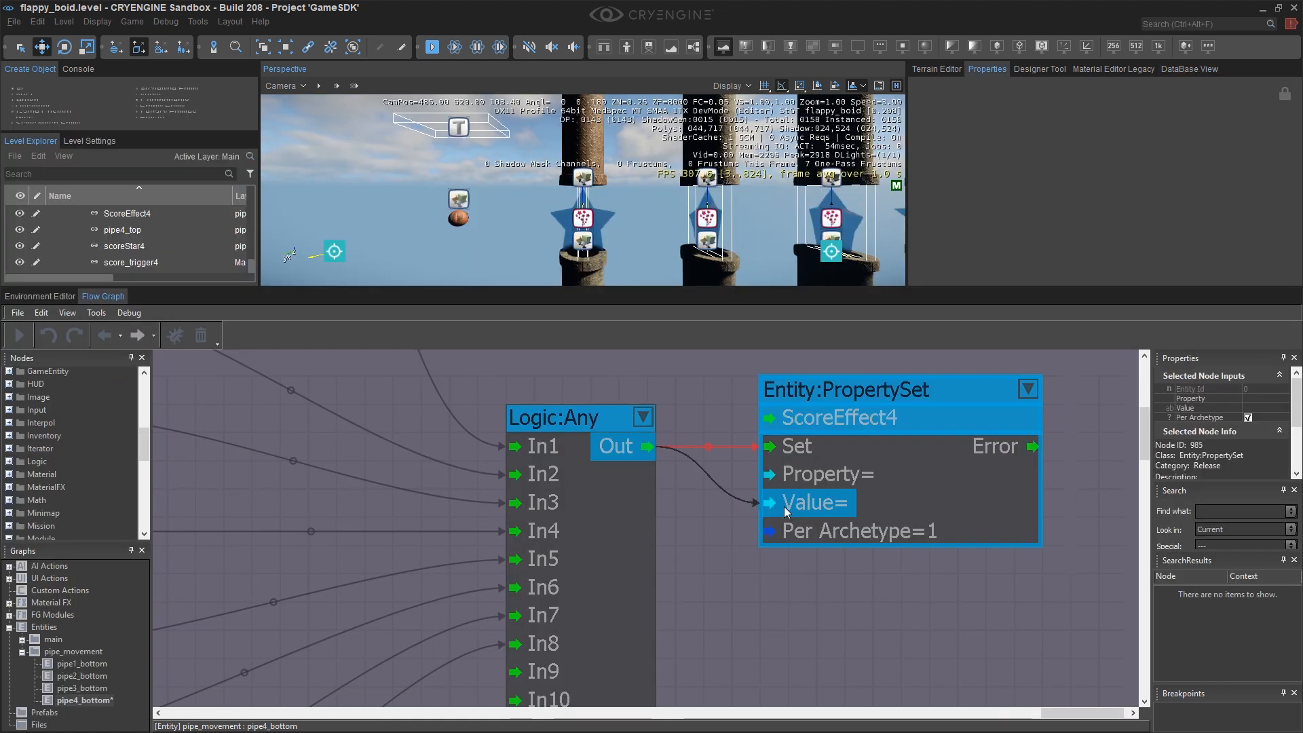
In pipe4_bottom's graph, connect Logic:Any's Out to the ScoreEffect4 PropertySet node's Value and set its Property to Properties:ParticleEffect
drag(647, 445, 769, 503)
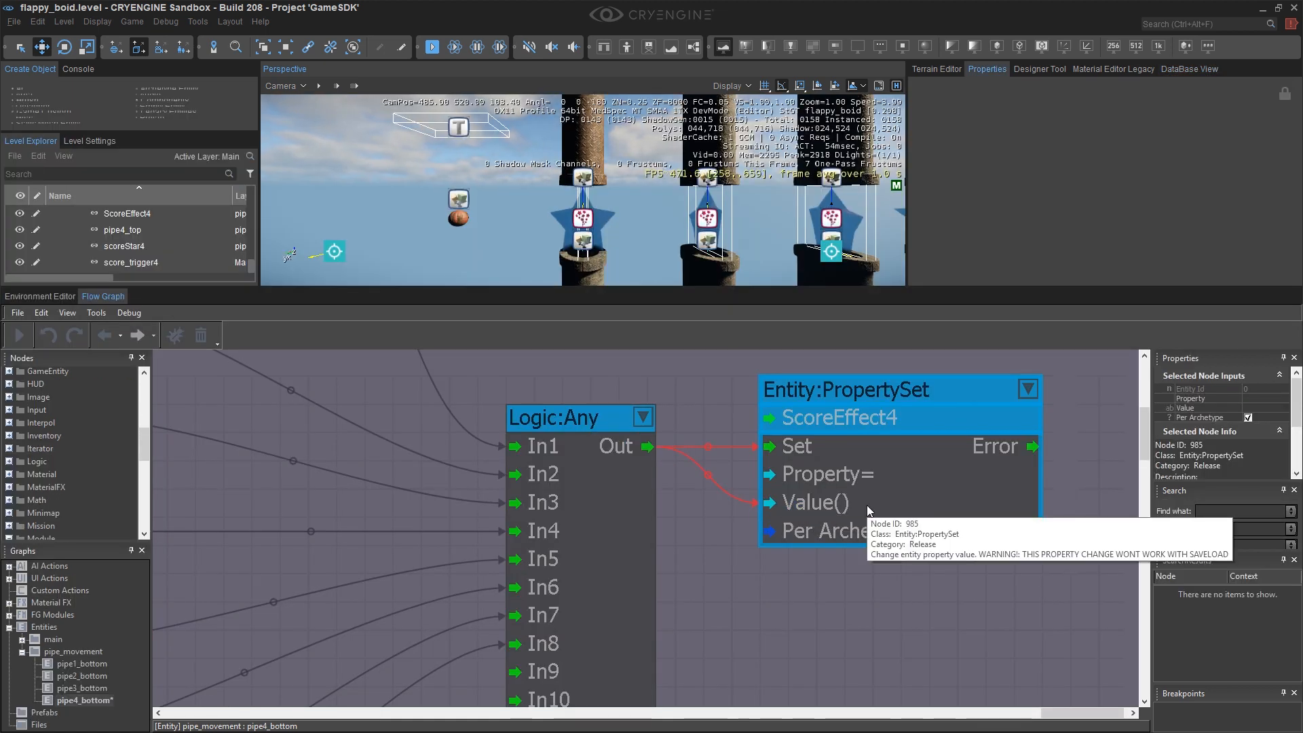
double_click(858, 477)
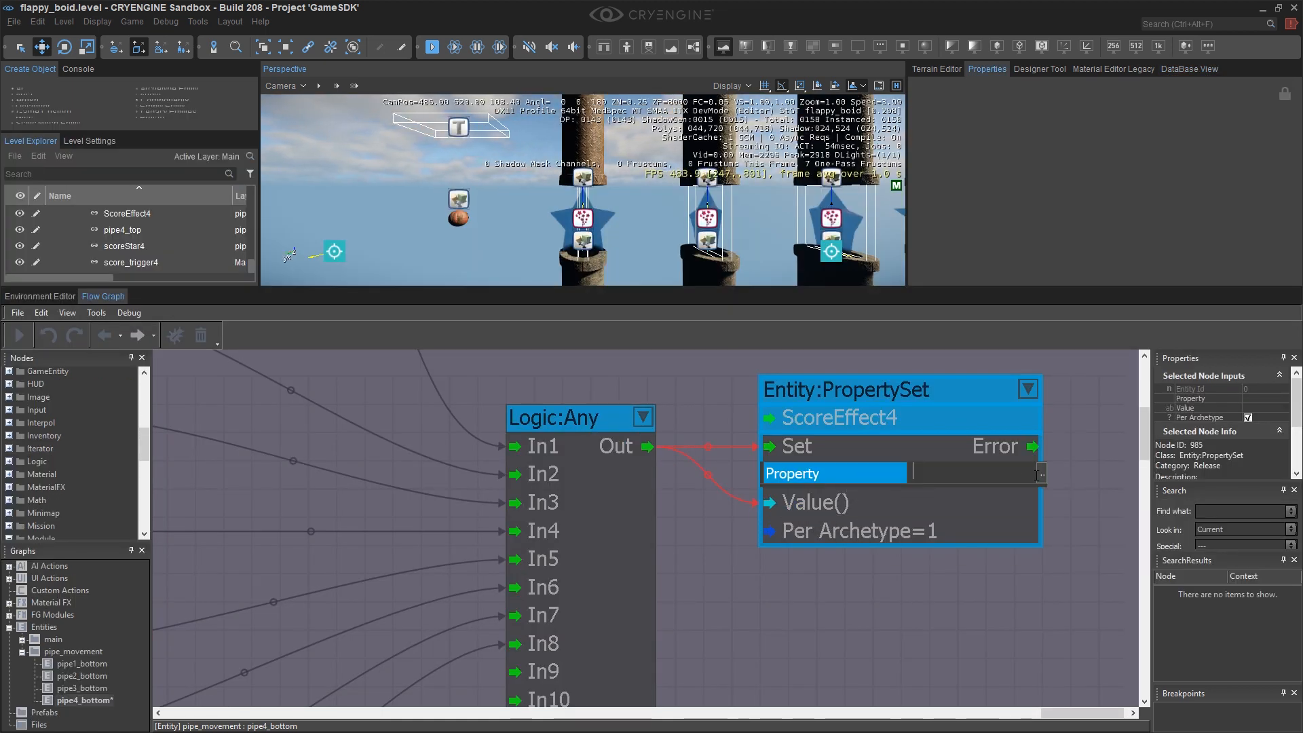
click(1042, 475)
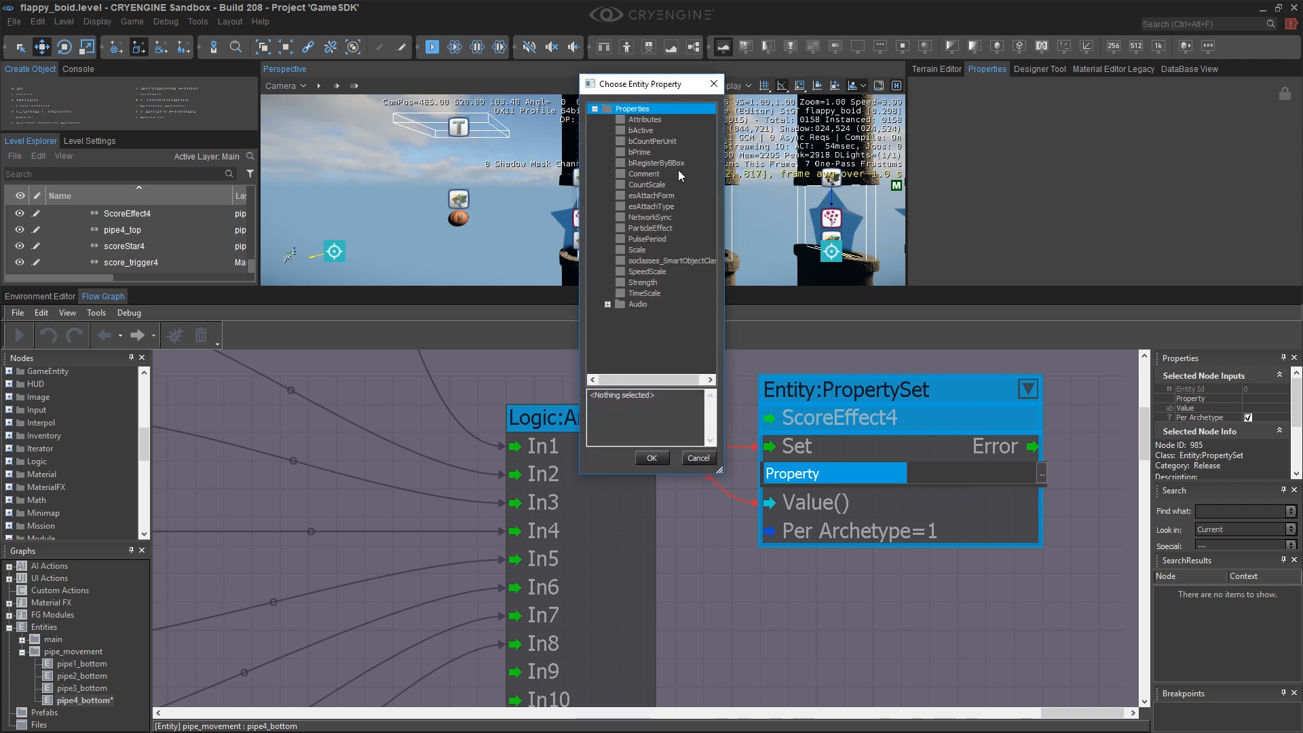
drag(734, 486, 774, 552)
click(650, 228)
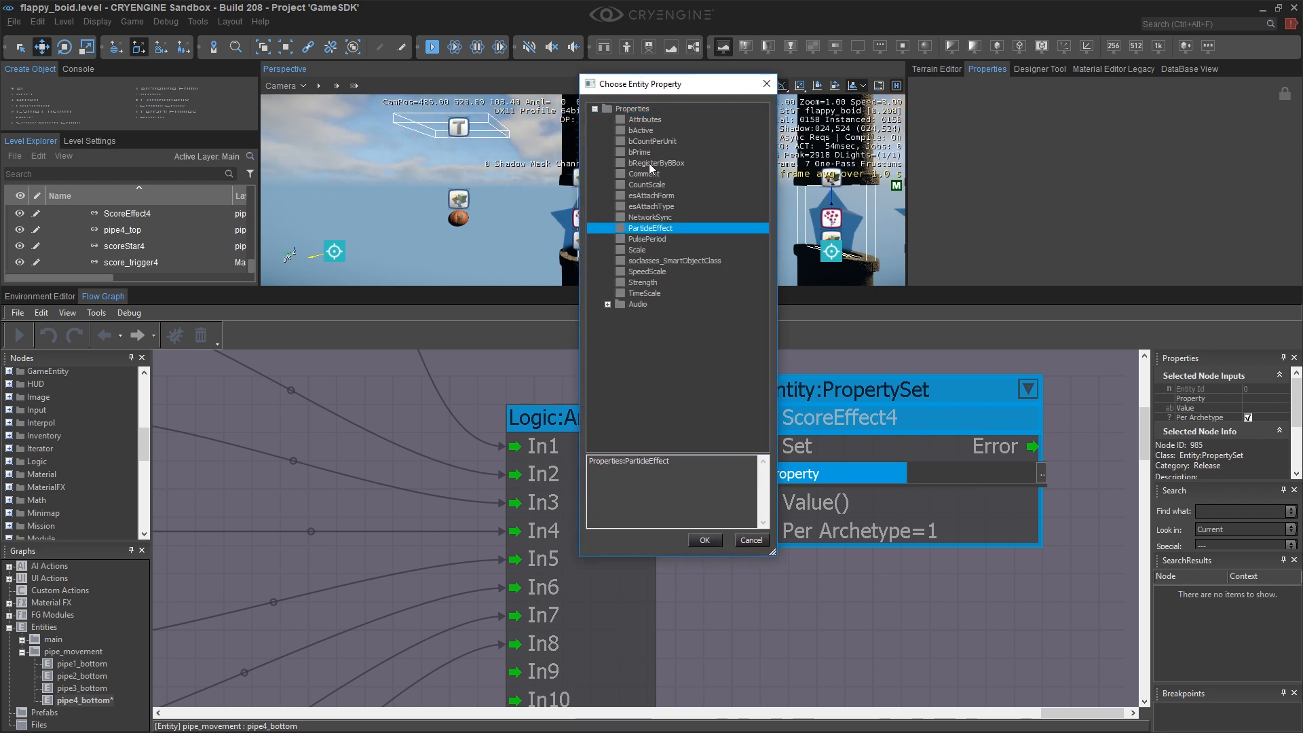
click(706, 540)
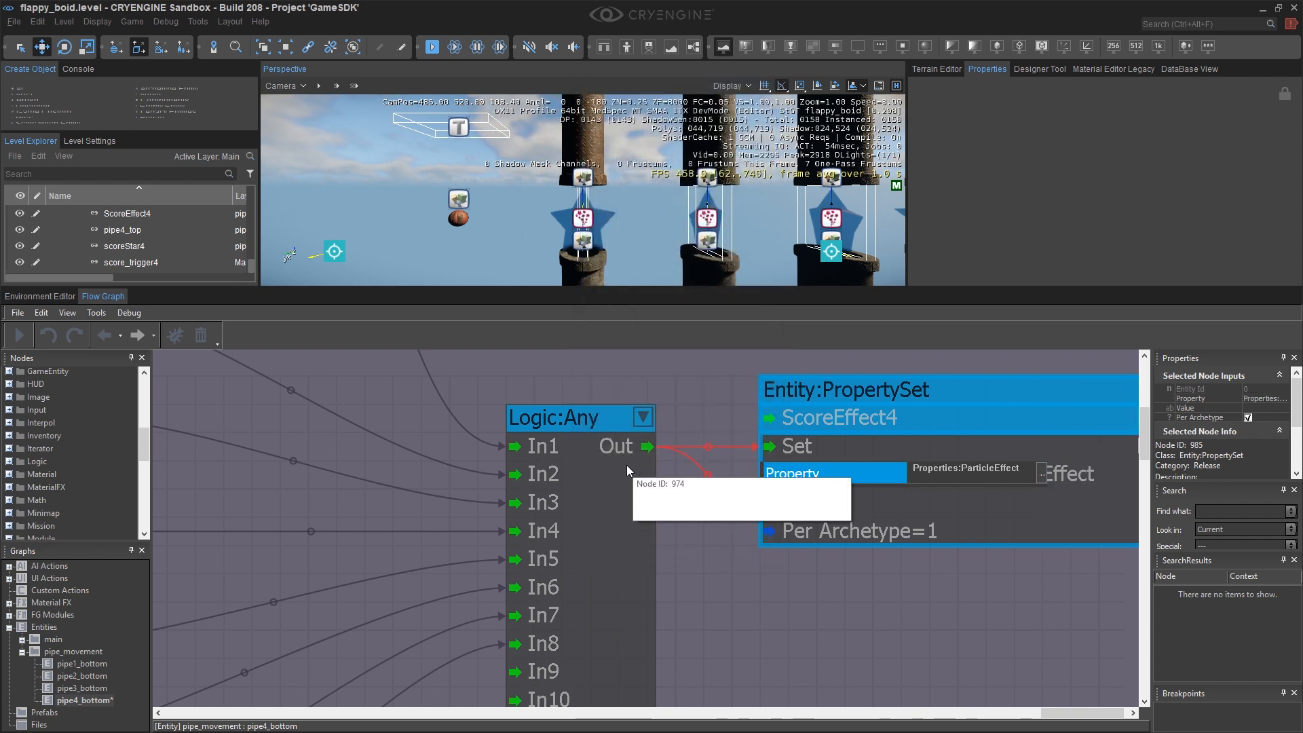
scroll(626, 465, down, 5)
scroll(670, 464, down, 2)
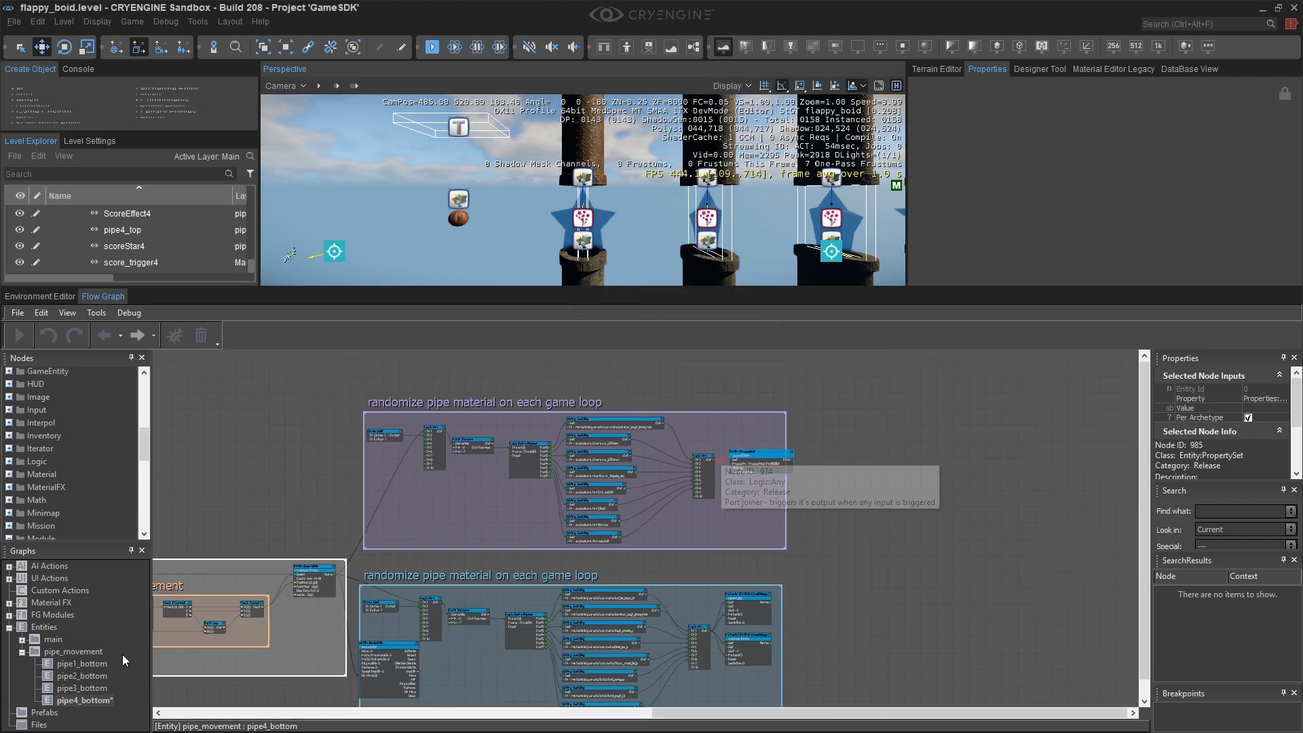
scroll(862, 475, up, 8)
double_click(859, 475)
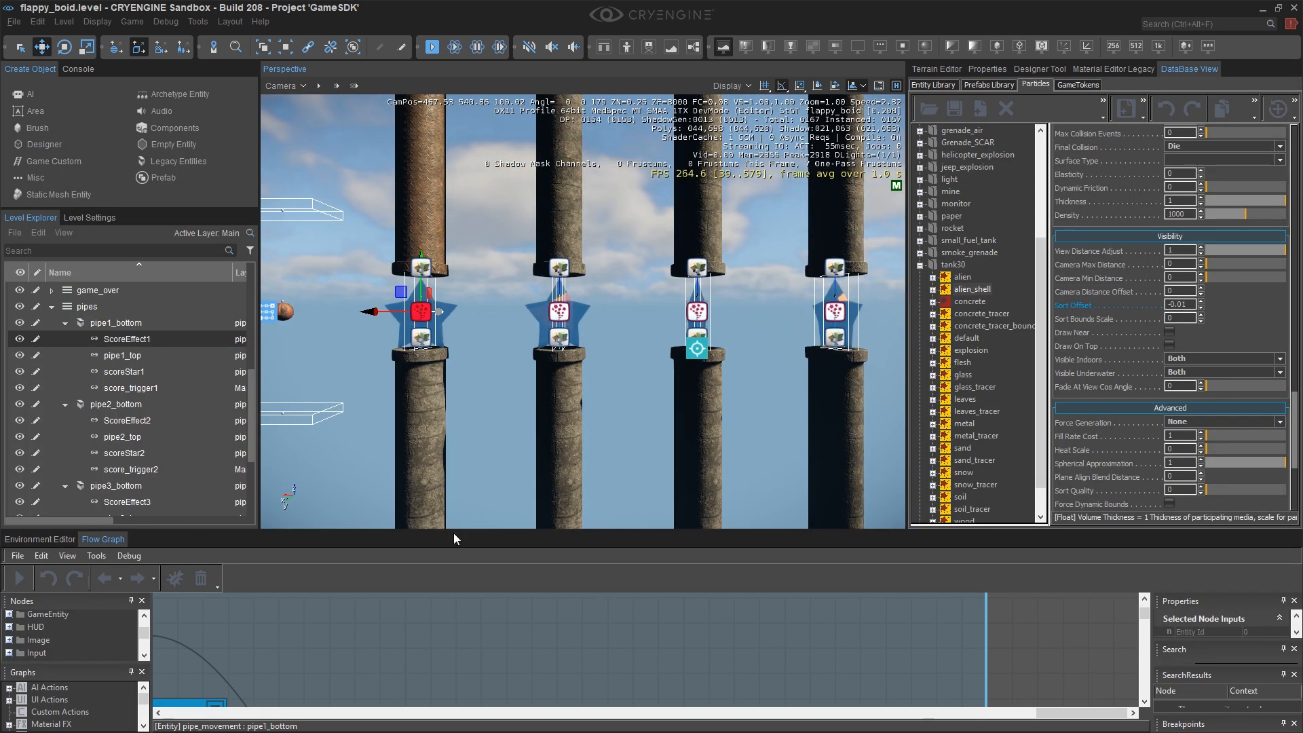
Enlarge the Flow Graph editor and assign ScoreEffect1 as the entity of pipe1_bottom's PropertySet node
drag(454, 538, 604, 85)
right_click(764, 417)
click(786, 424)
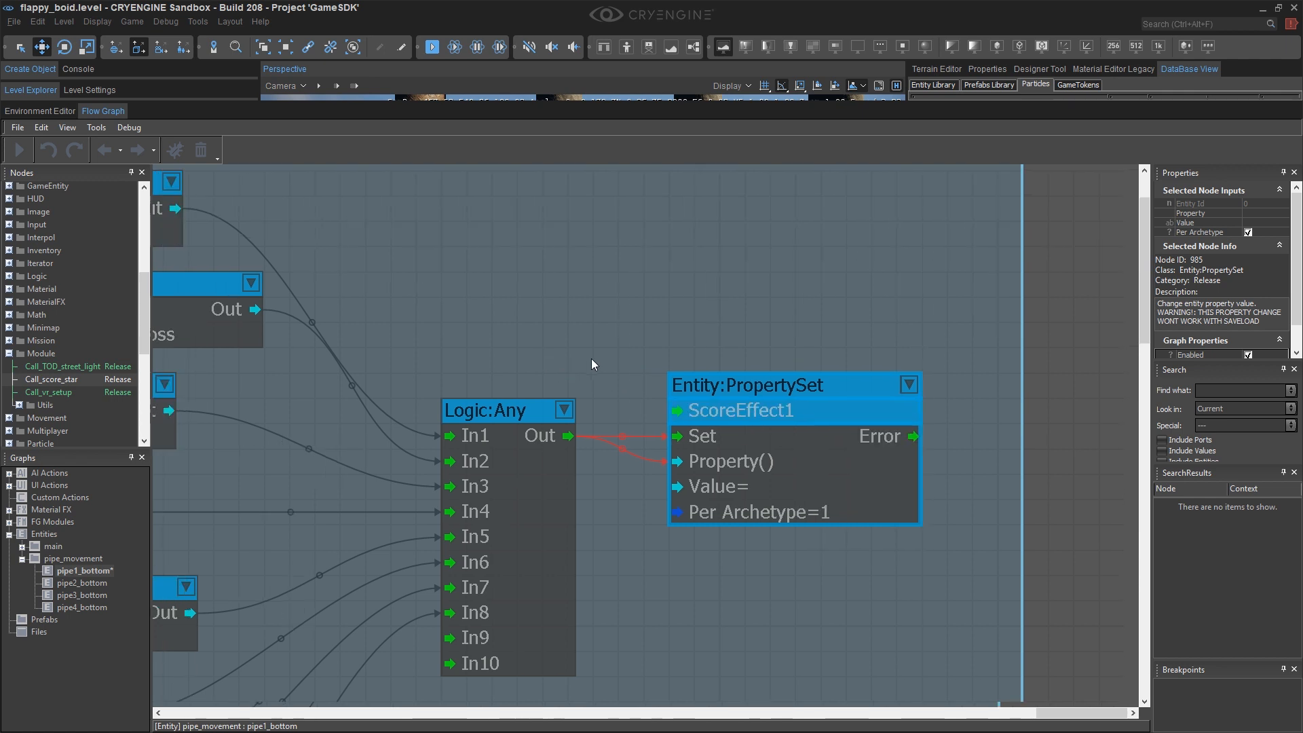
Copy ScoreEffect1's particle effect, explosions.Grenade_SCAR.sand, into the SetString node holding the roof_tar_paper_01 material
right_drag(540, 357, 922, 342)
right_drag(511, 338, 792, 427)
right_drag(636, 335, 669, 376)
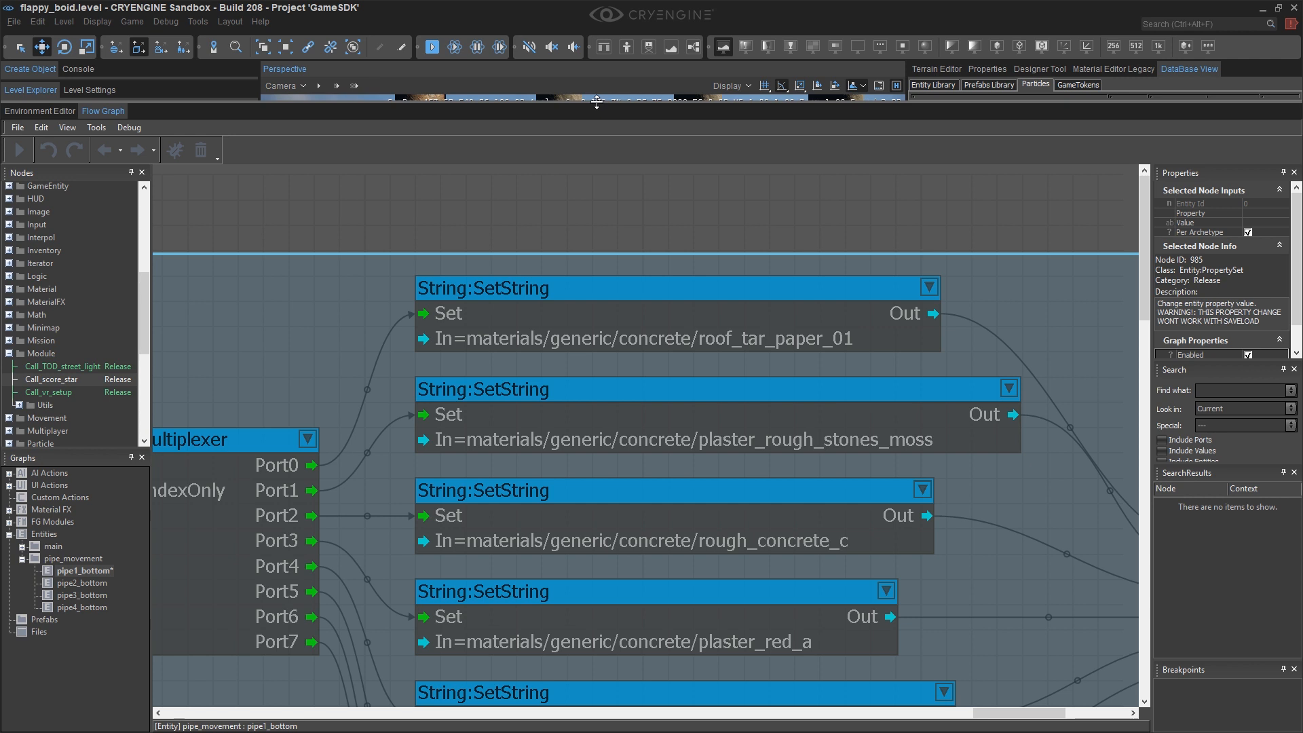
drag(597, 110, 597, 495)
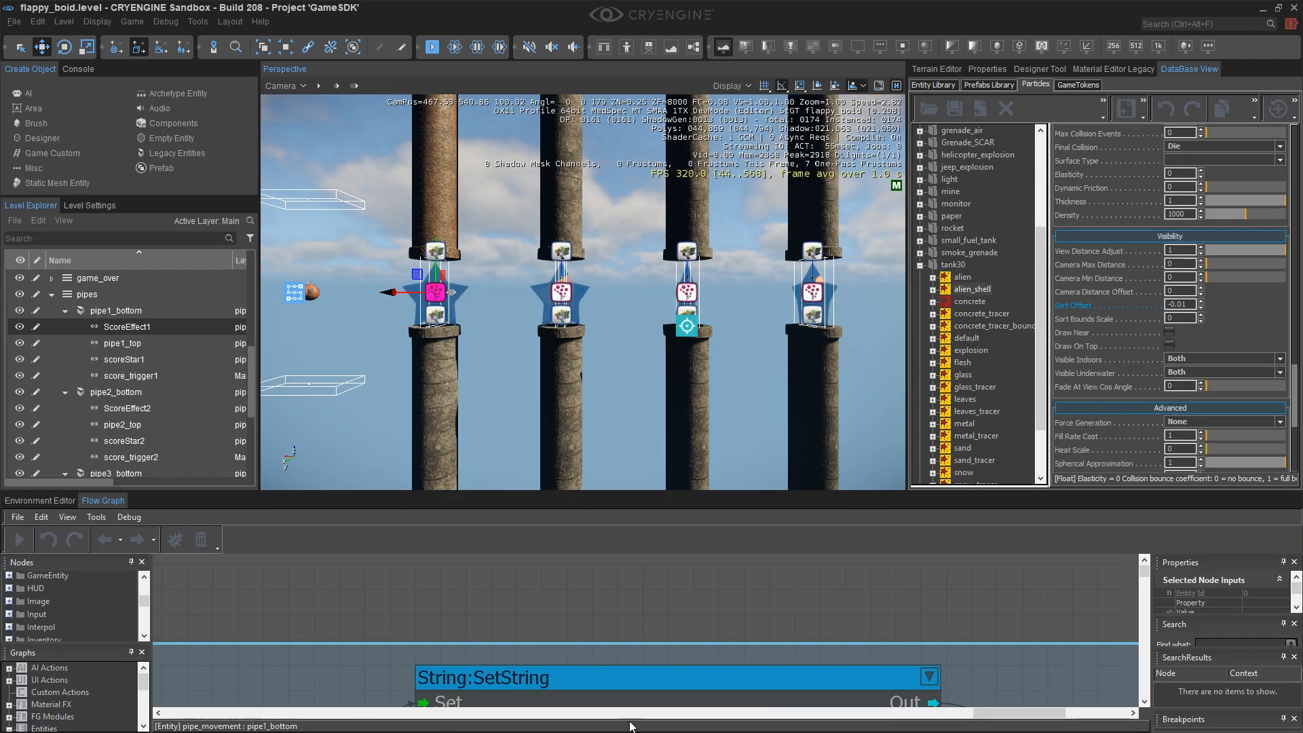
right_drag(596, 670, 605, 565)
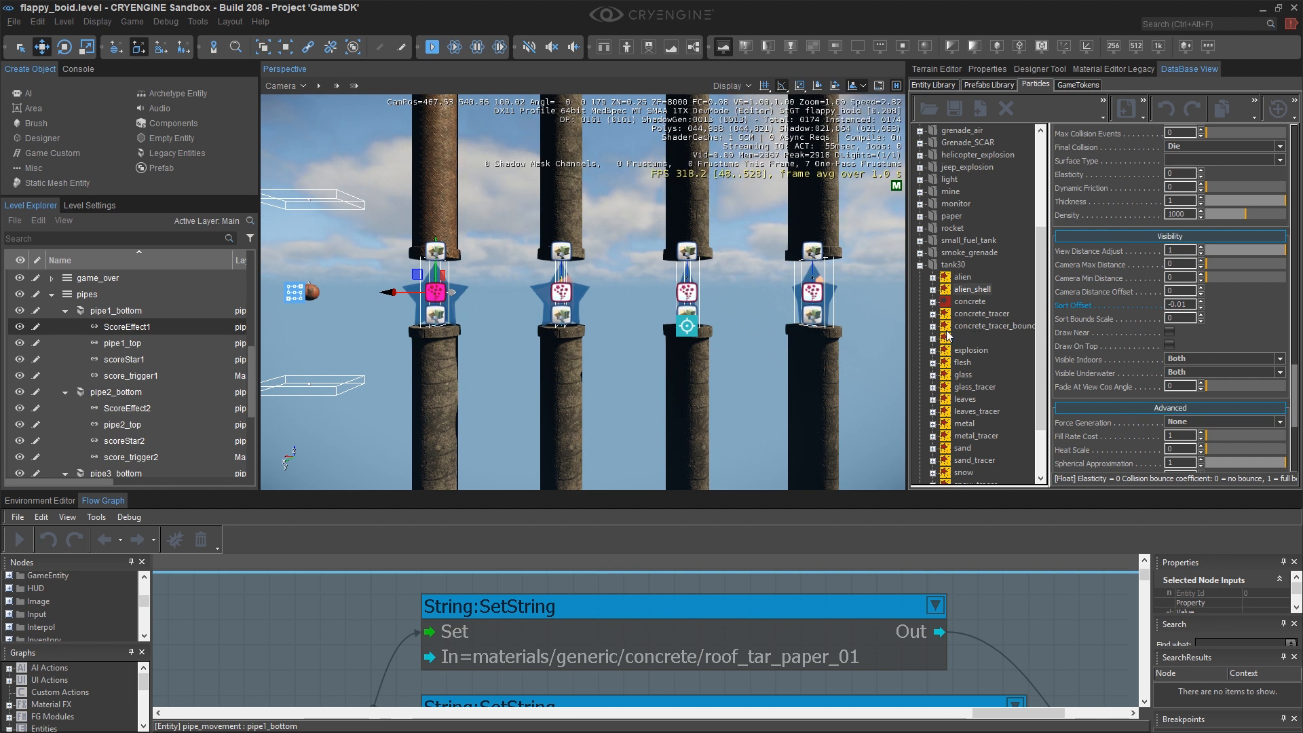
click(987, 68)
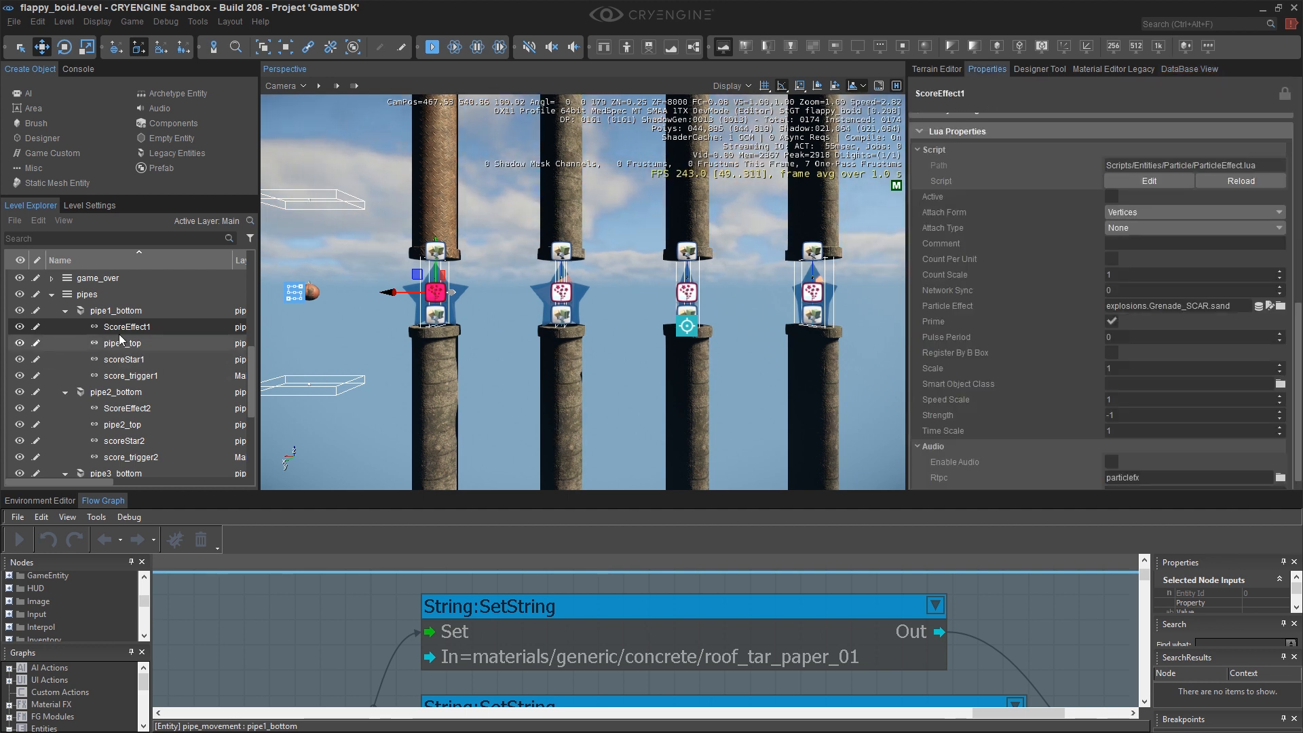
right_click(1164, 305)
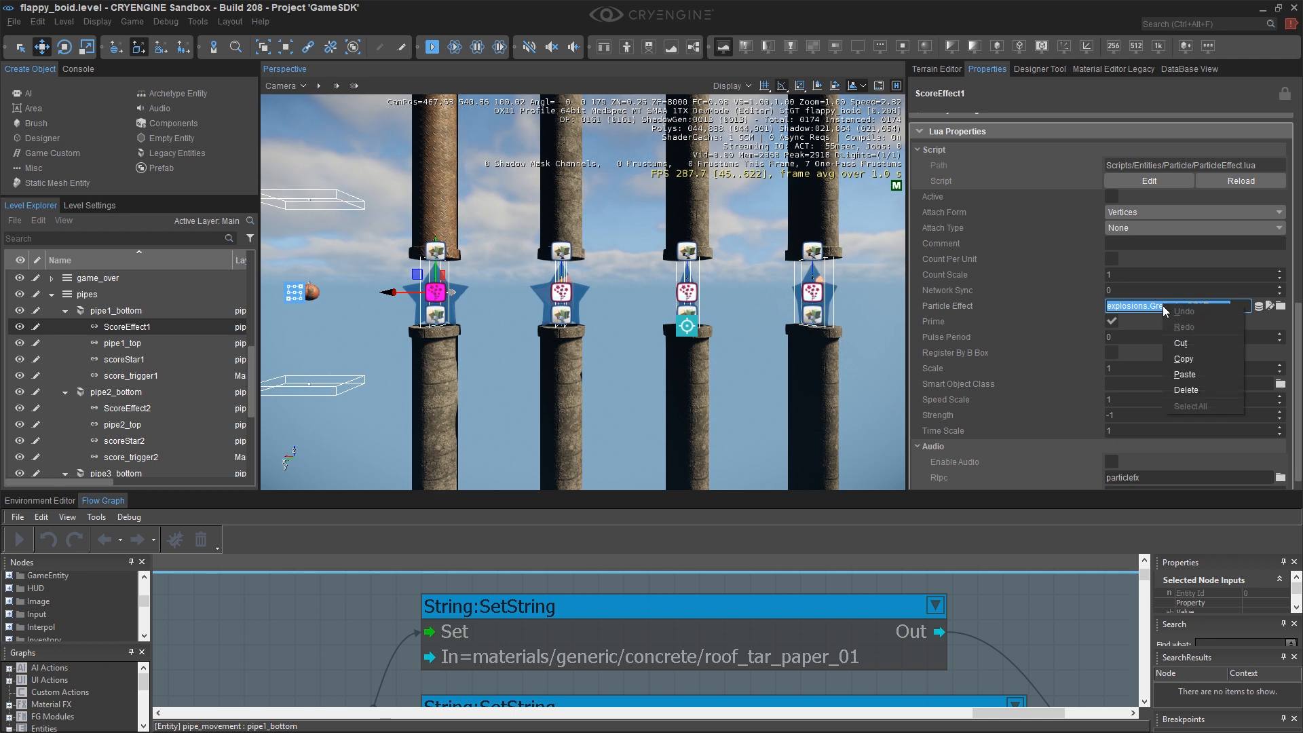
click(1185, 360)
double_click(625, 657)
text(explosions.Grenade_SCAR.sand)
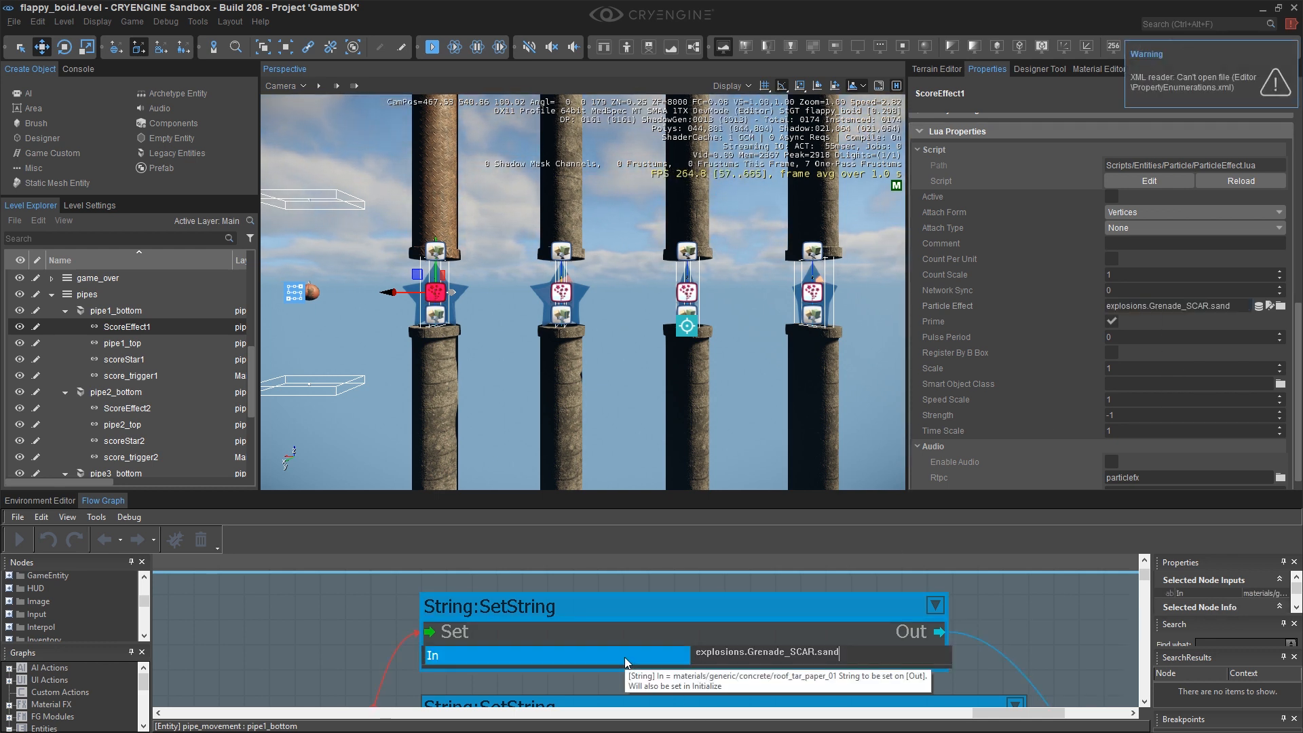
click(881, 621)
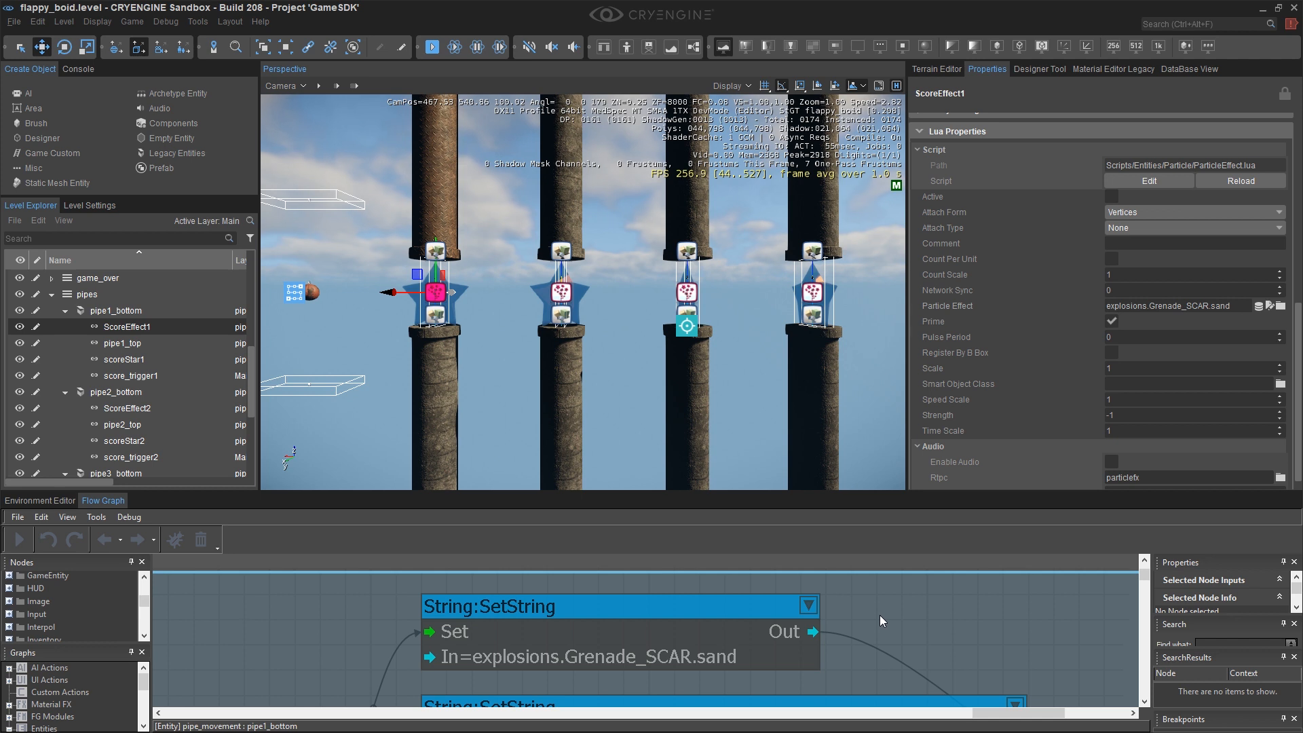
Set the plaster_rough_stones_moss SetString node to ScoreEffect3's particle effect, explosions.Grenade_SCAR.snow
scroll(761, 572, down, 3)
click(687, 293)
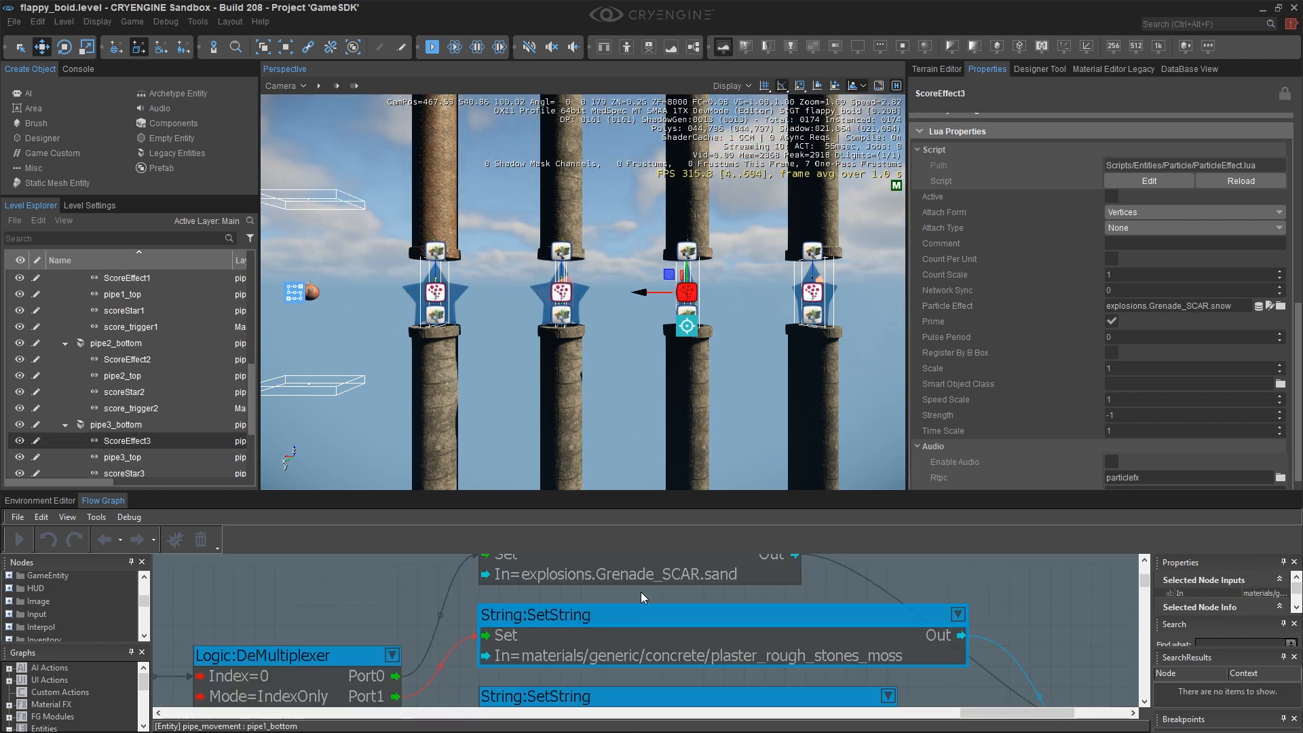
double_click(626, 653)
text(explosions.Grenade_SCAR.snow)
click(916, 625)
Select ScoreEffect4 and set the floor_mosaic_tiles_b SetString node to explosions.tank30.explosion
scroll(622, 654, up, 1)
click(812, 292)
right_drag(623, 672, 623, 560)
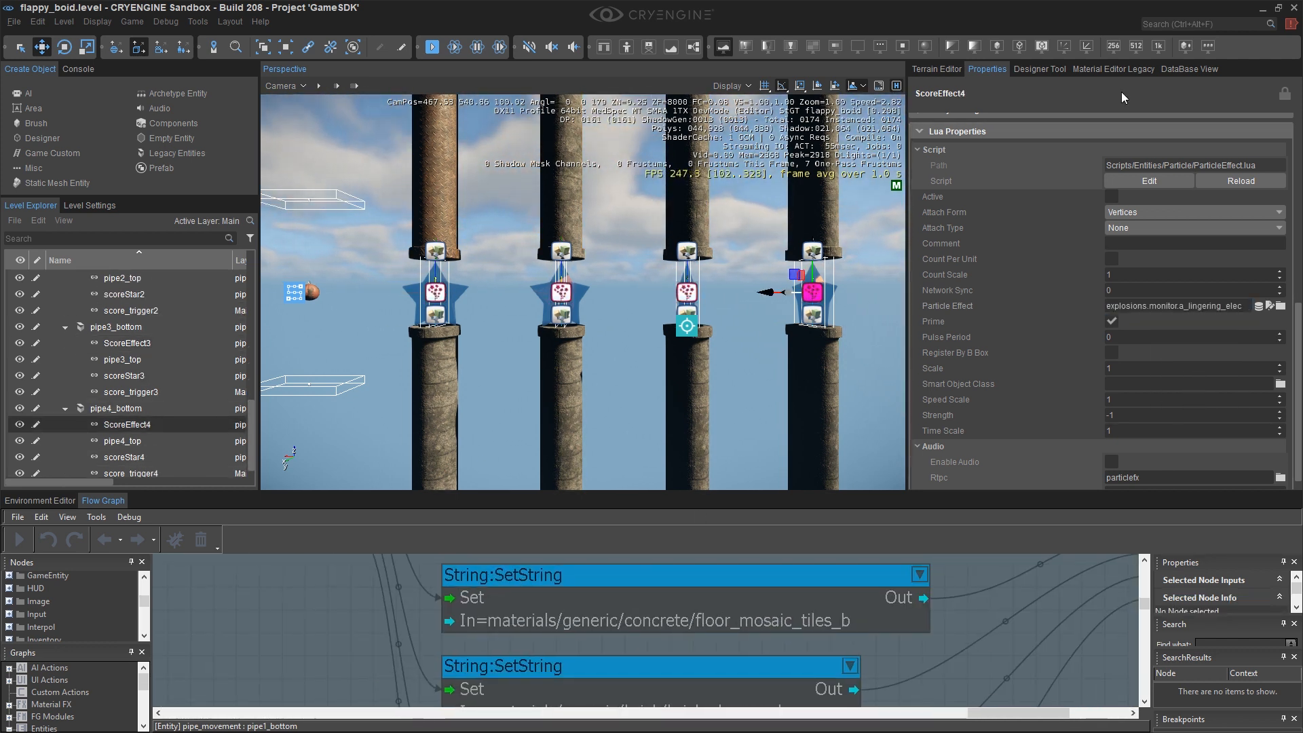
click(1188, 69)
click(986, 68)
double_click(625, 621)
text(explosions.tank30.explosion)
Assign the tank30 soil particle to ScoreEffect4 and set the brick_damaged SetString node to explosions.tank30.soil
click(1188, 69)
right_click(960, 424)
click(1006, 558)
double_click(623, 639)
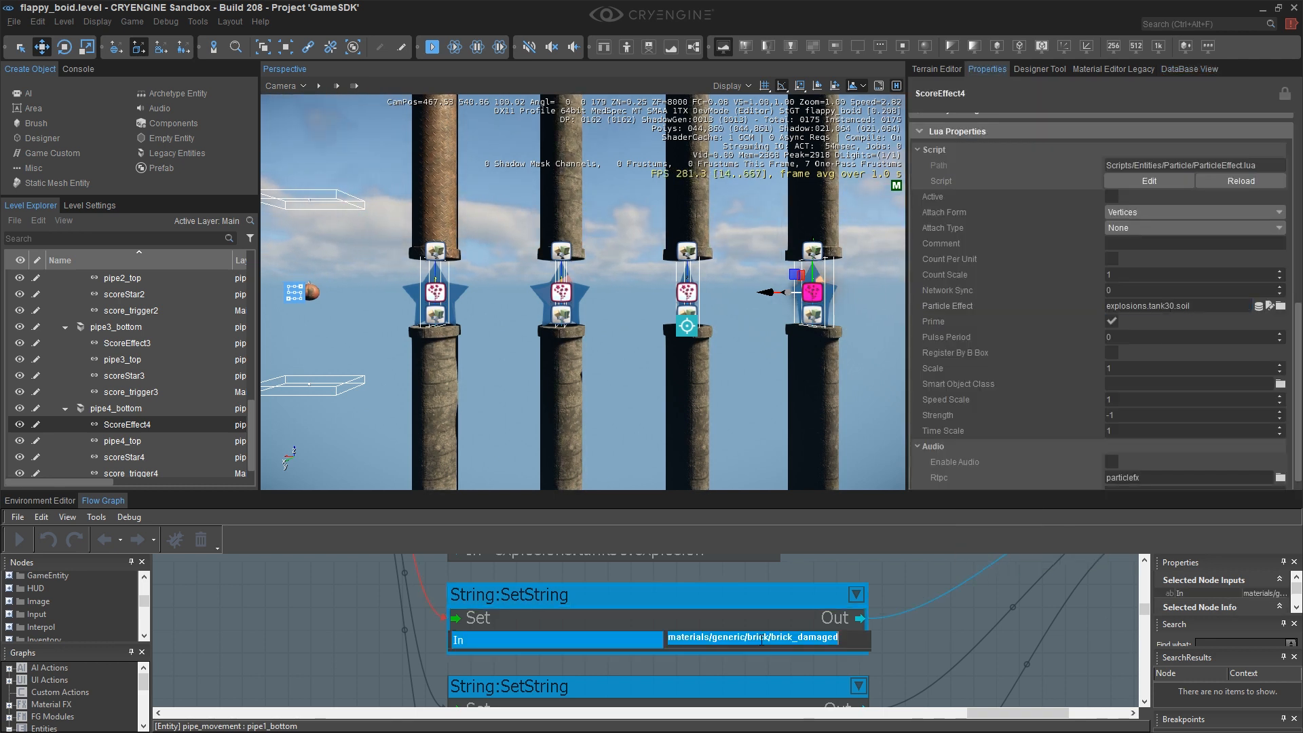
text(explosions.tank30.soil)
Assign the tank30 wood particle to ScoreEffect4 and set the SetString node below the soil one to explosions.tank30.wood
right_click(957, 448)
click(1005, 581)
click(986, 68)
double_click(622, 639)
text(explosions.tank30.wood)
Pick the flowerpot dirt particle and set the checkerplate_floor SetString node to explosions.flowerpot.dirt
click(1181, 70)
click(920, 192)
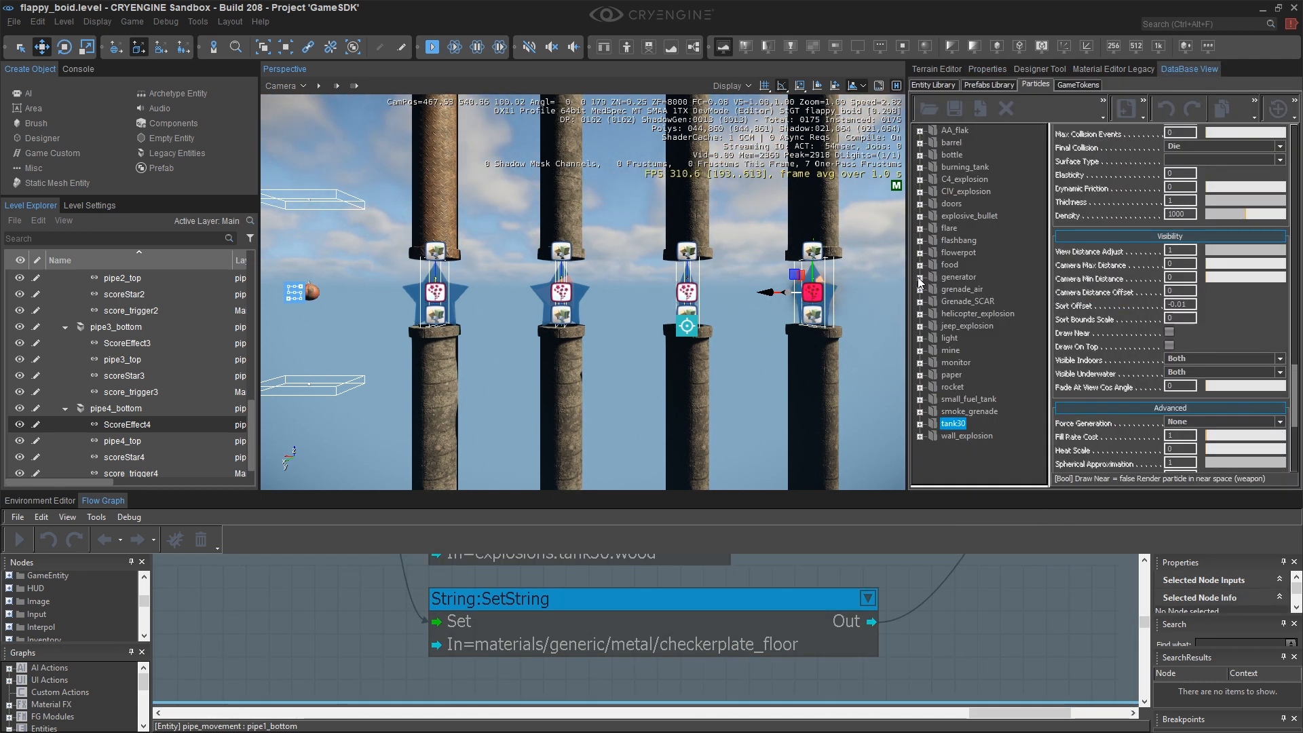
click(986, 69)
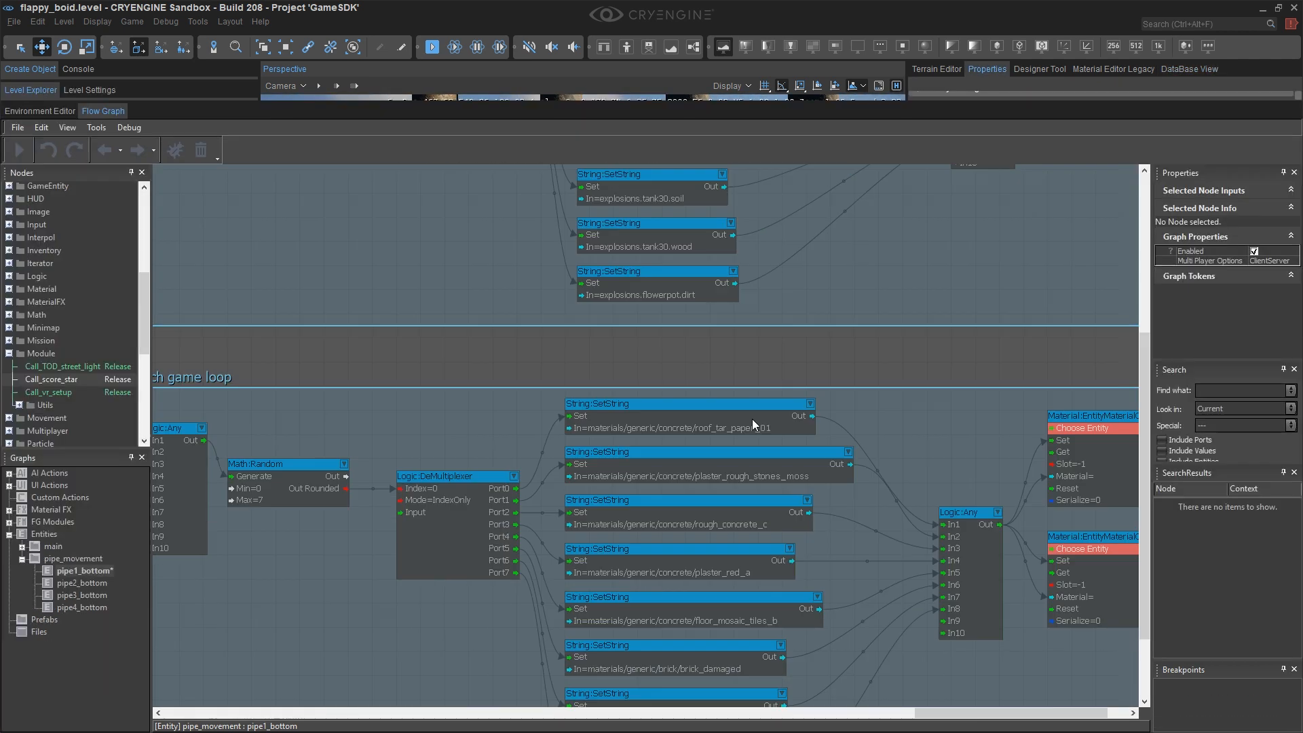
Change the colour of the particle randomizer group's comment box to a light purple
scroll(752, 418, up, 2)
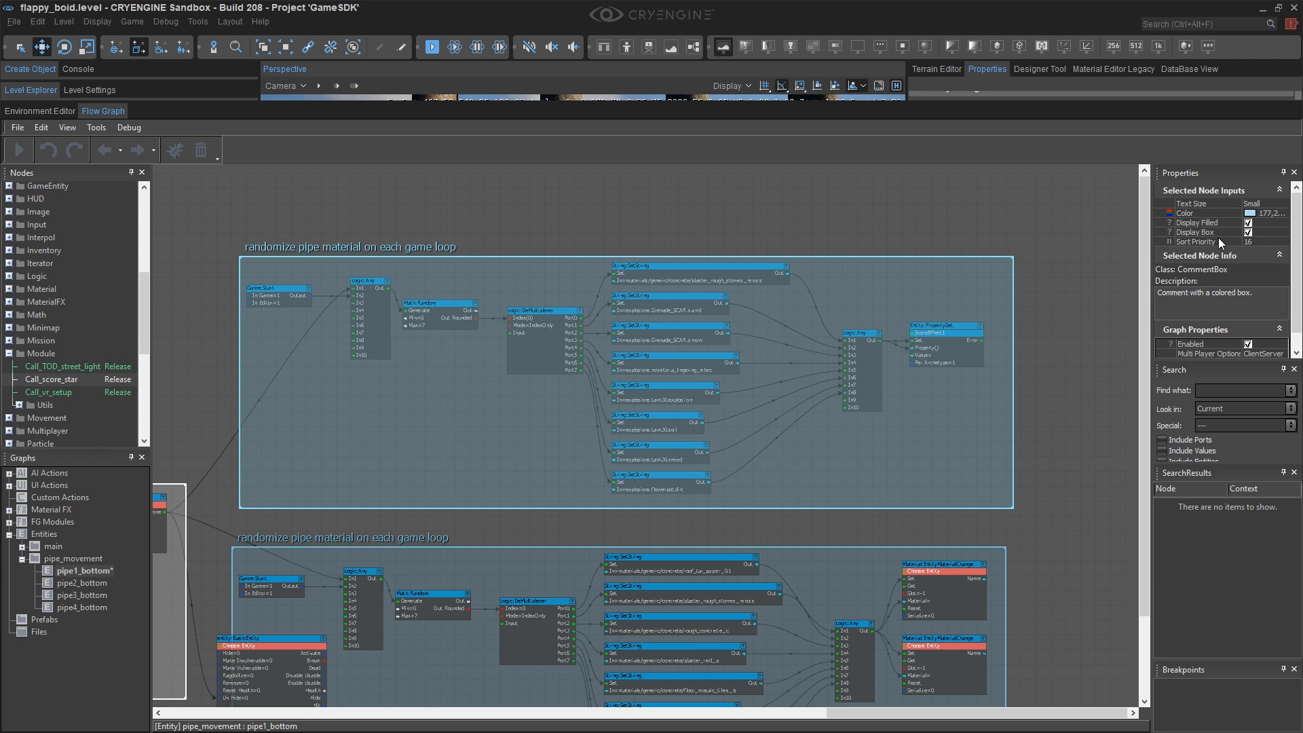
click(1249, 215)
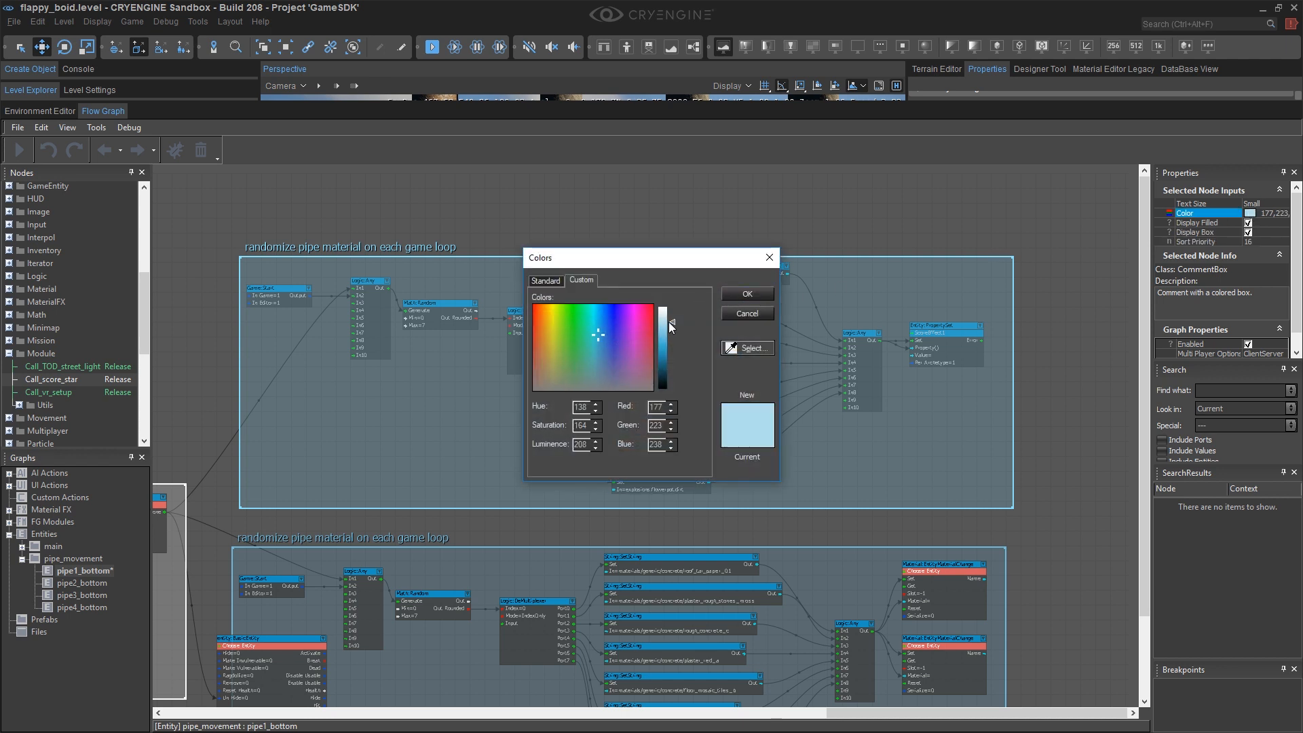
click(613, 335)
click(621, 333)
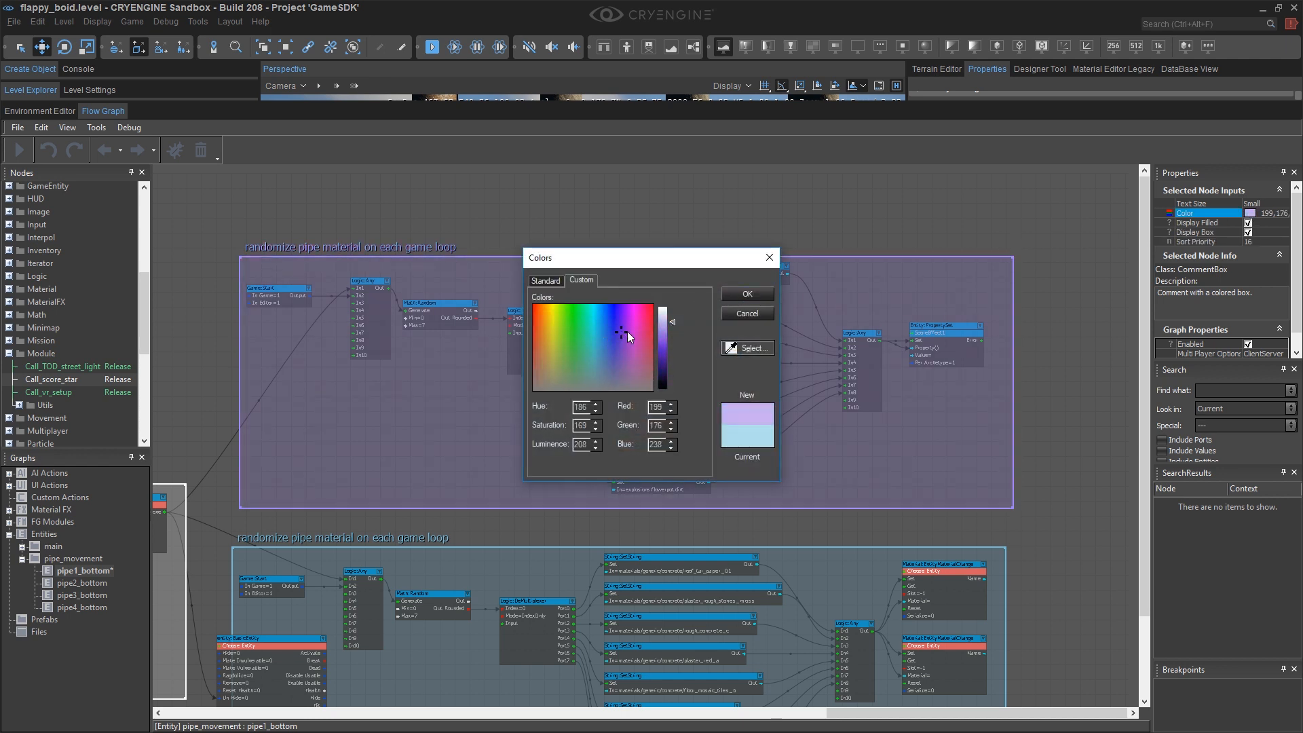
click(668, 317)
click(745, 295)
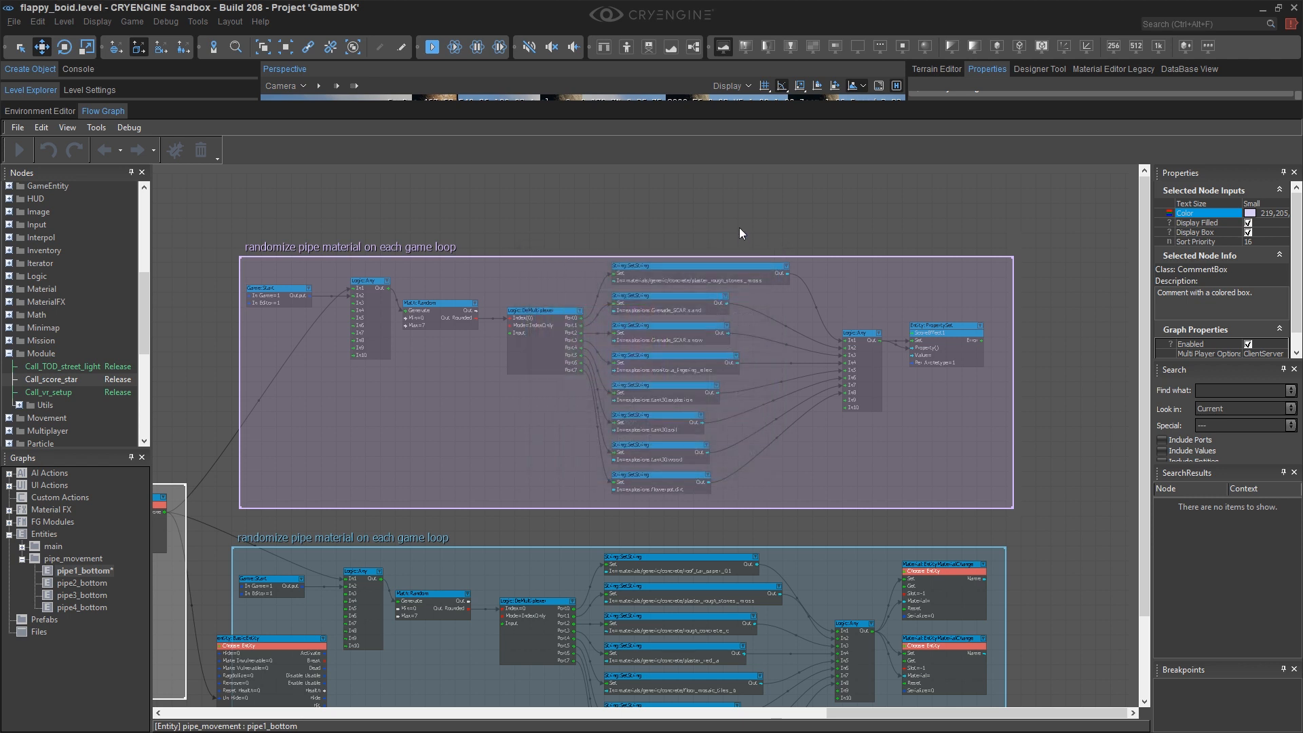
Copy the purple randomizer group into pipe2_bottom's graph, moving the scoreStar2 BasicEntity node down to make room
click(290, 222)
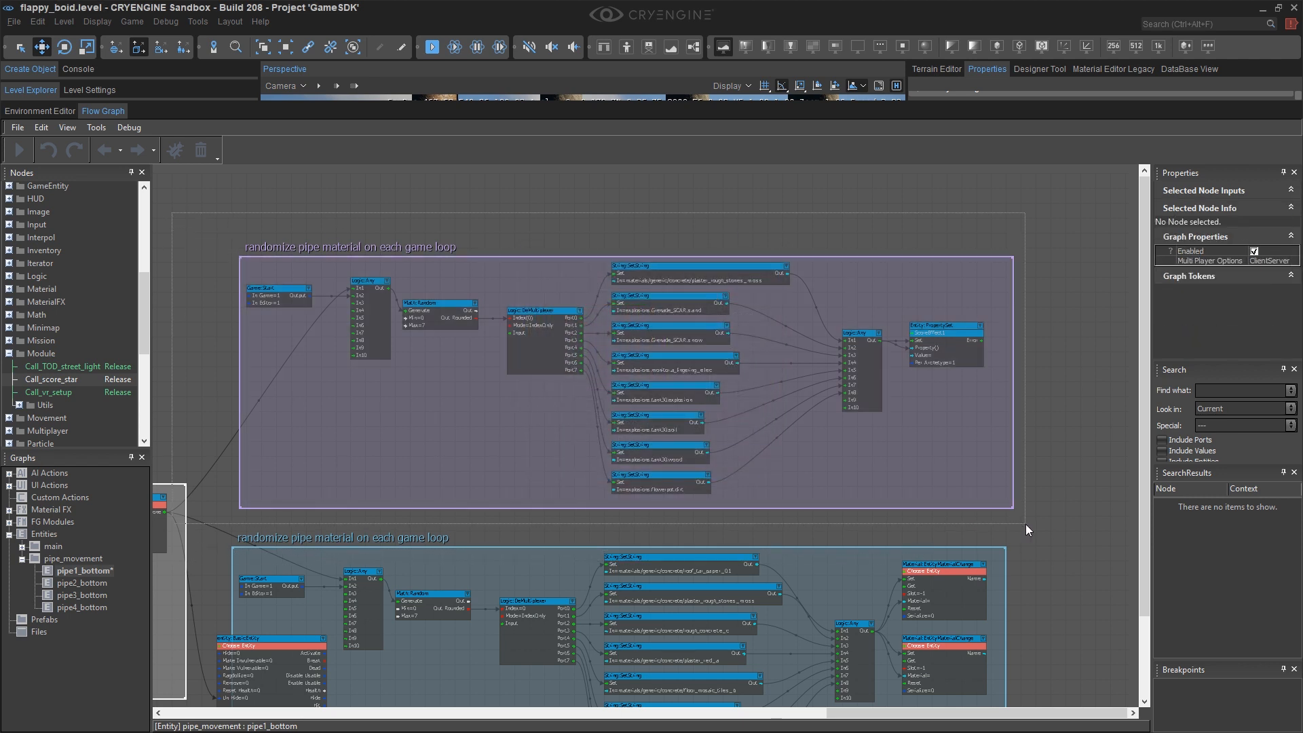
click(601, 470)
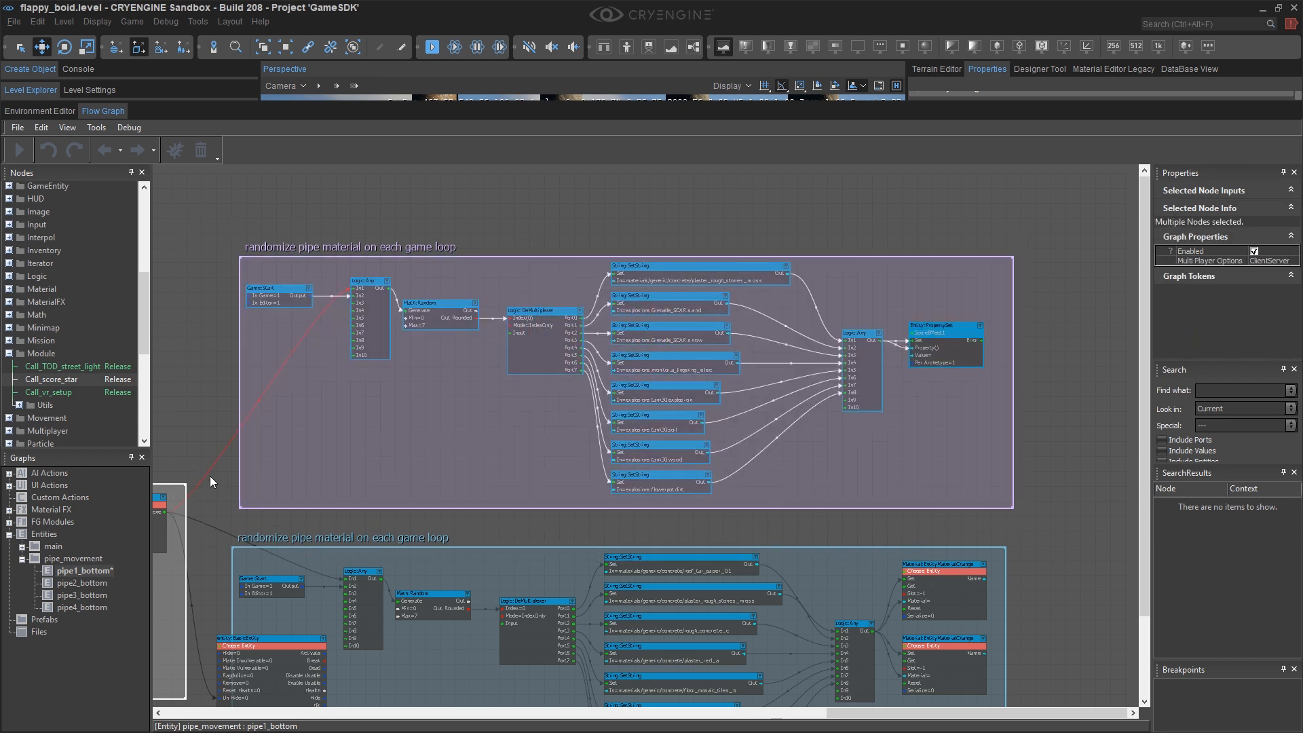
click(103, 581)
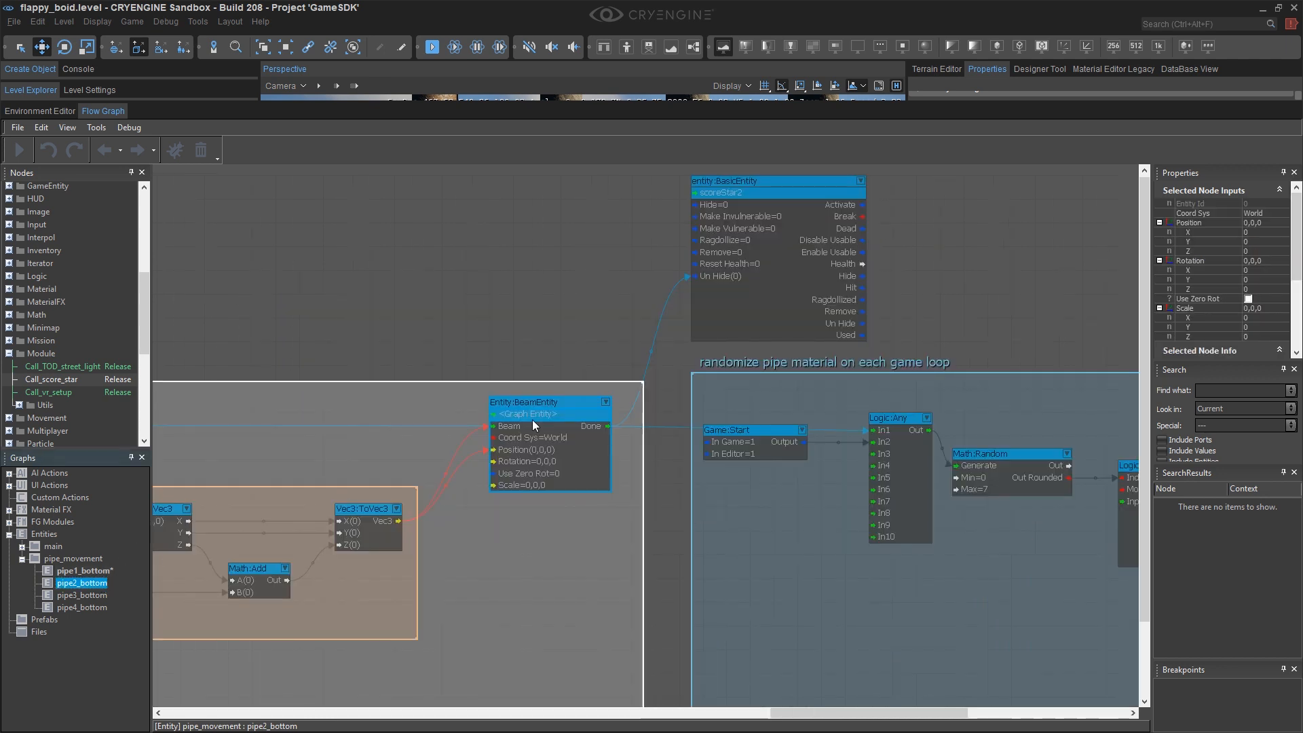
scroll(767, 311, down, 3)
drag(744, 269, 750, 415)
key(ctrl+v)
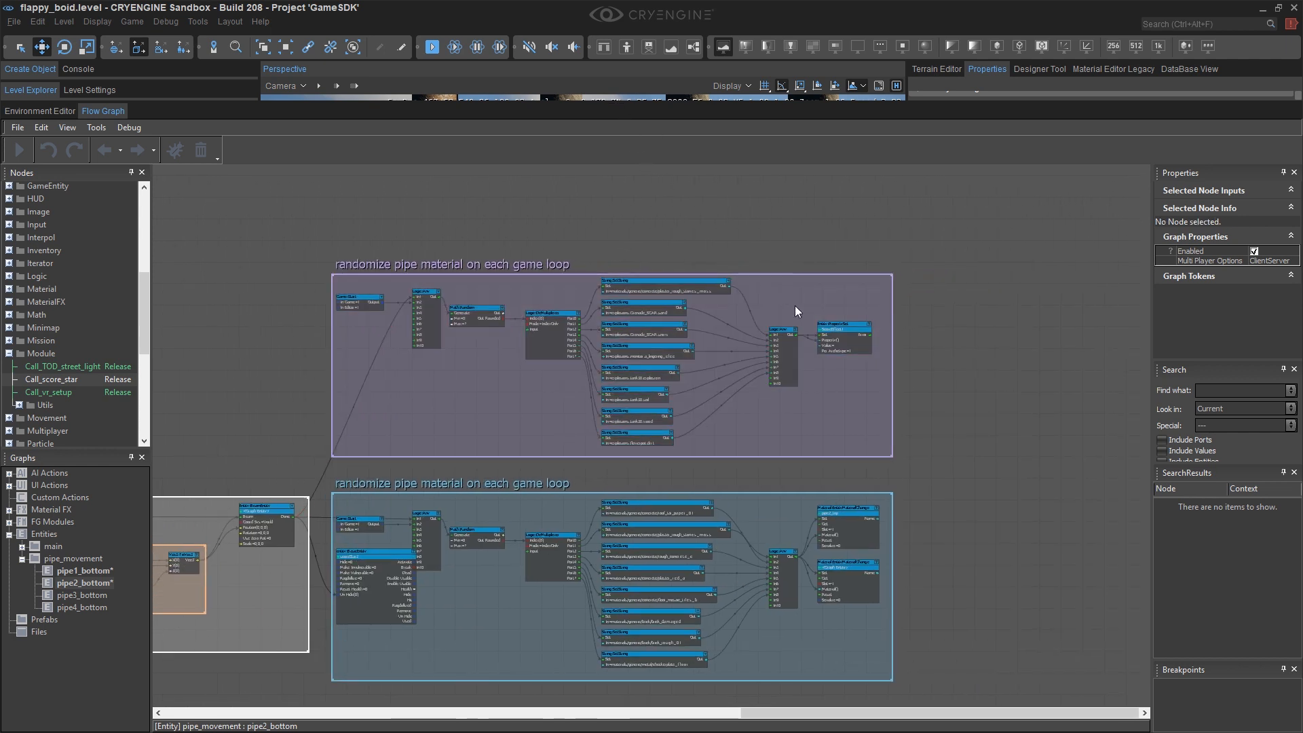
Assign ScoreEffect2 as the entity of the pasted PropertySet node in pipe2_bottom's graph
scroll(852, 333, up, 5)
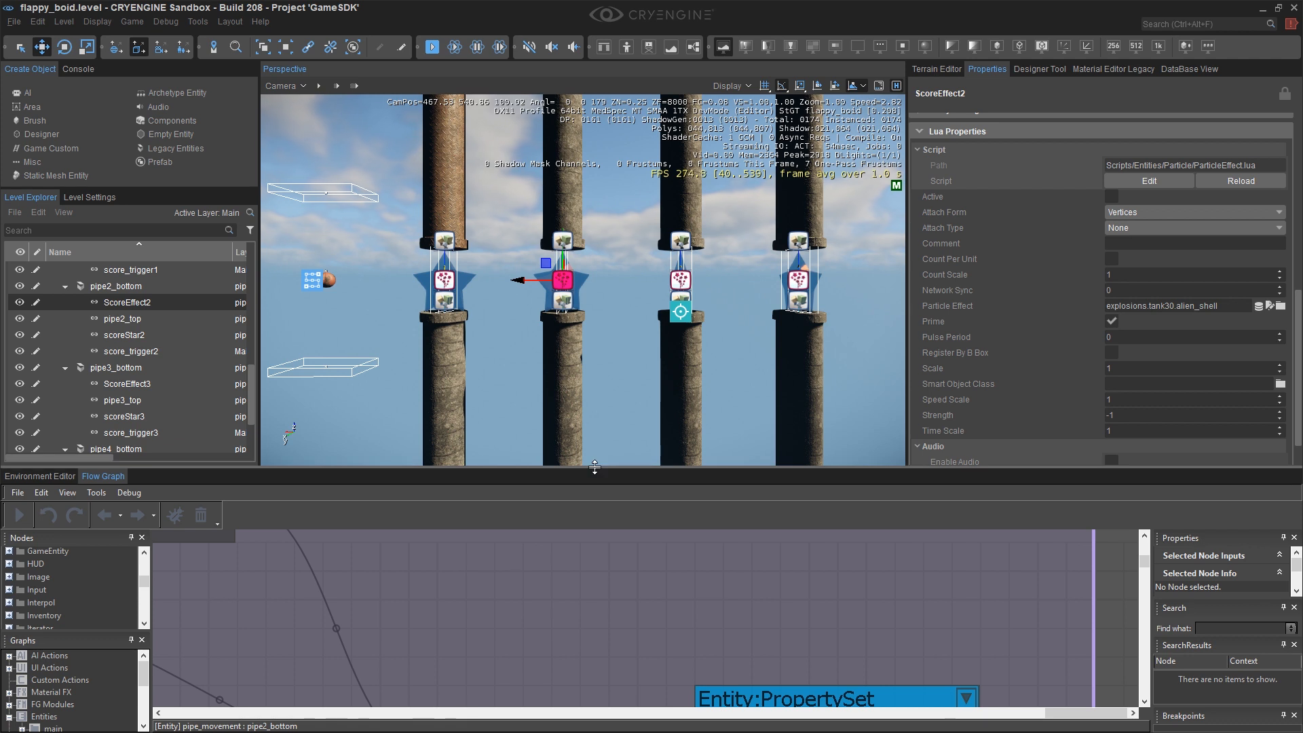
drag(594, 467, 596, 289)
right_click(792, 550)
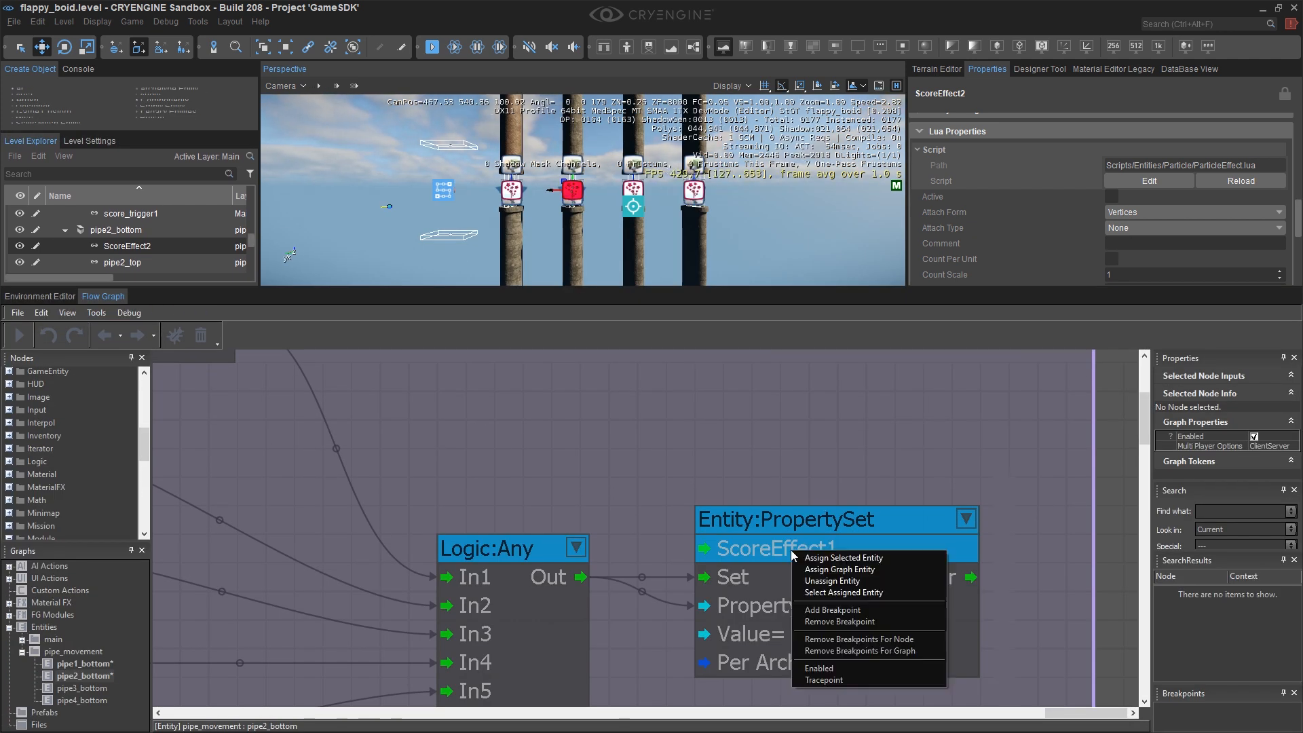
click(844, 557)
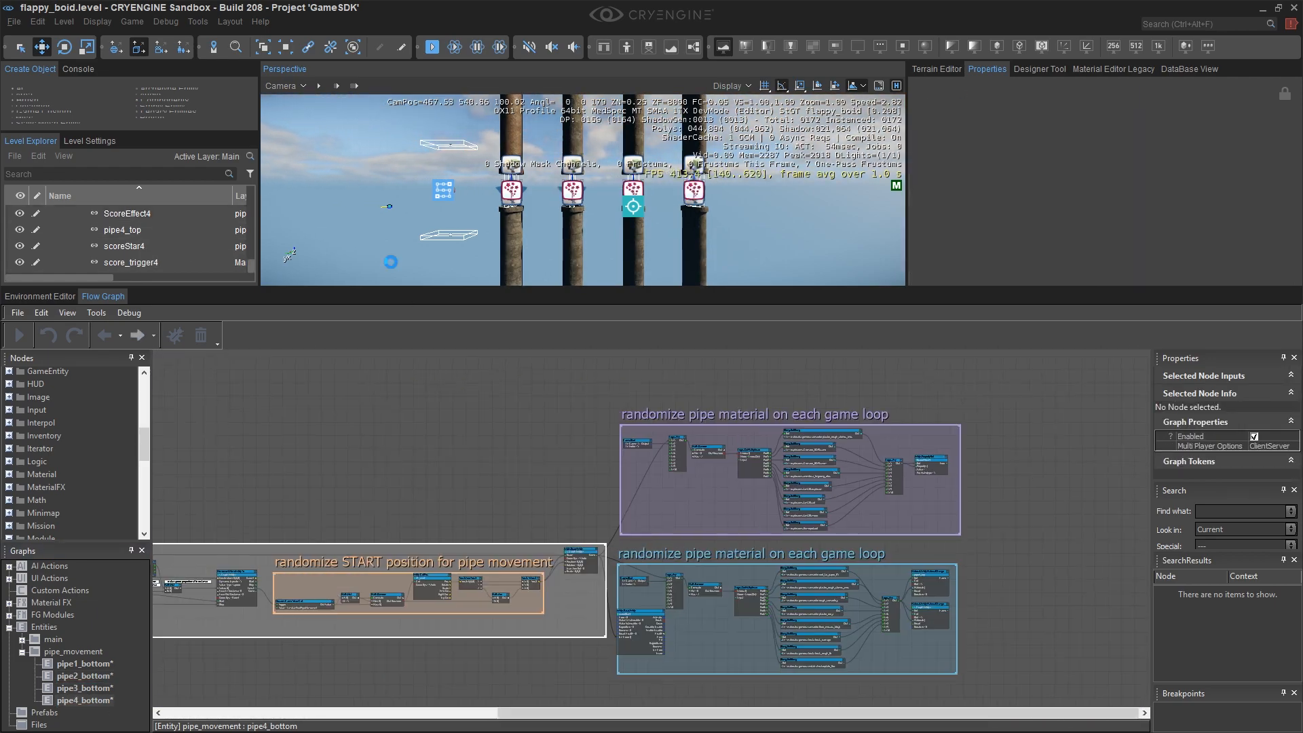
Play the game through the pipes to test the randomized particle effects, and return to the editor
key(ctrl+g)
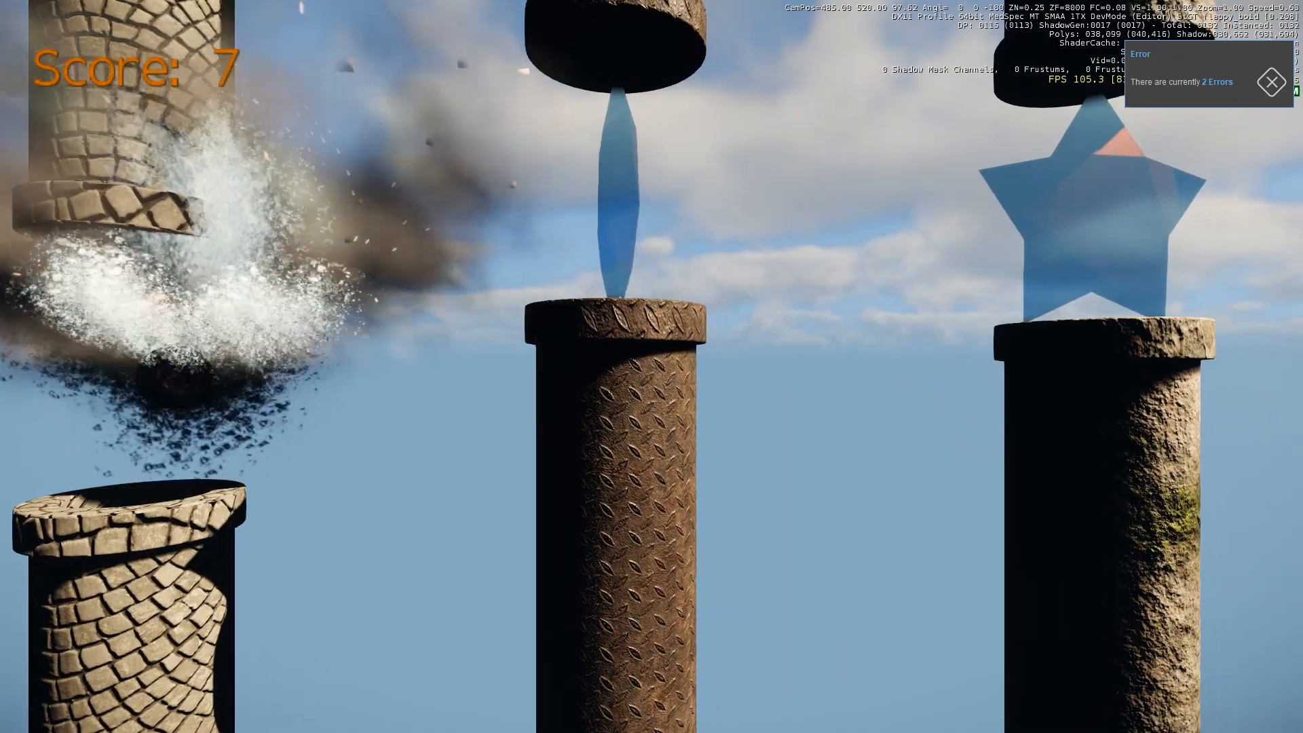
key(Escape)
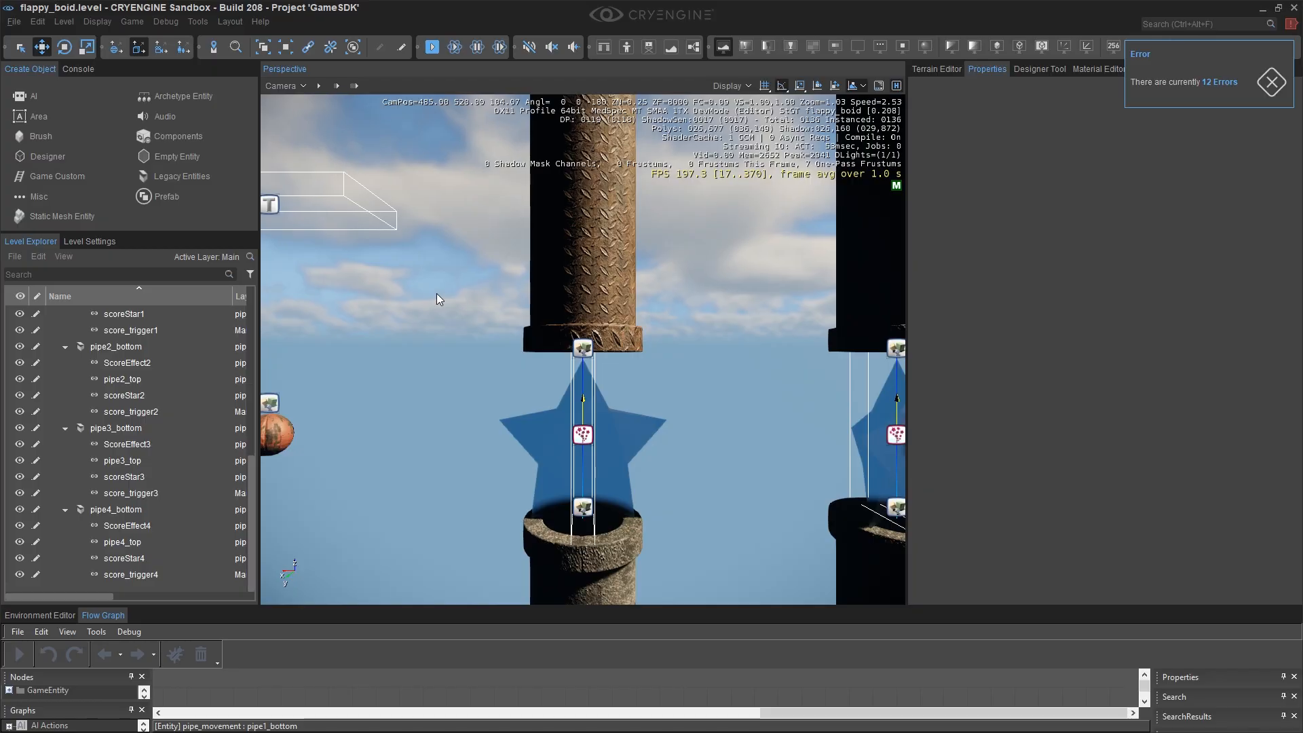